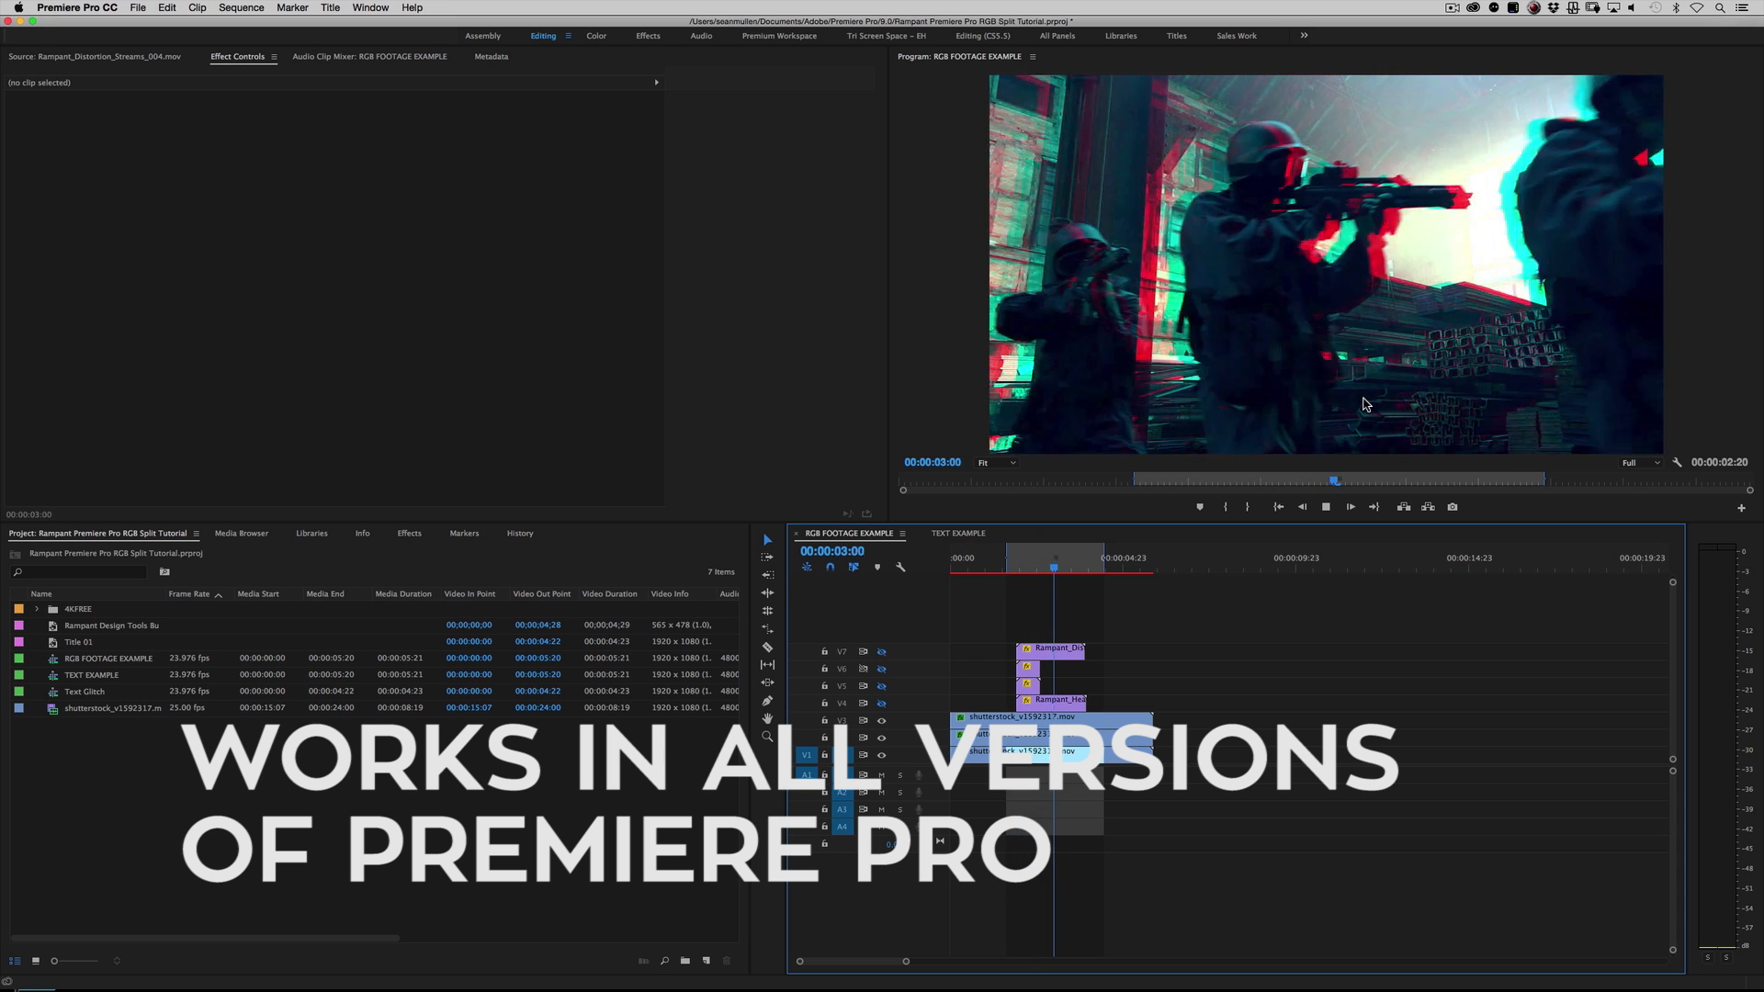
Step: Stop the RGB FOOTAGE EXAMPLE playback and preview the glitch effect in the TEXT EXAMPLE sequence
key(space)
click(958, 533)
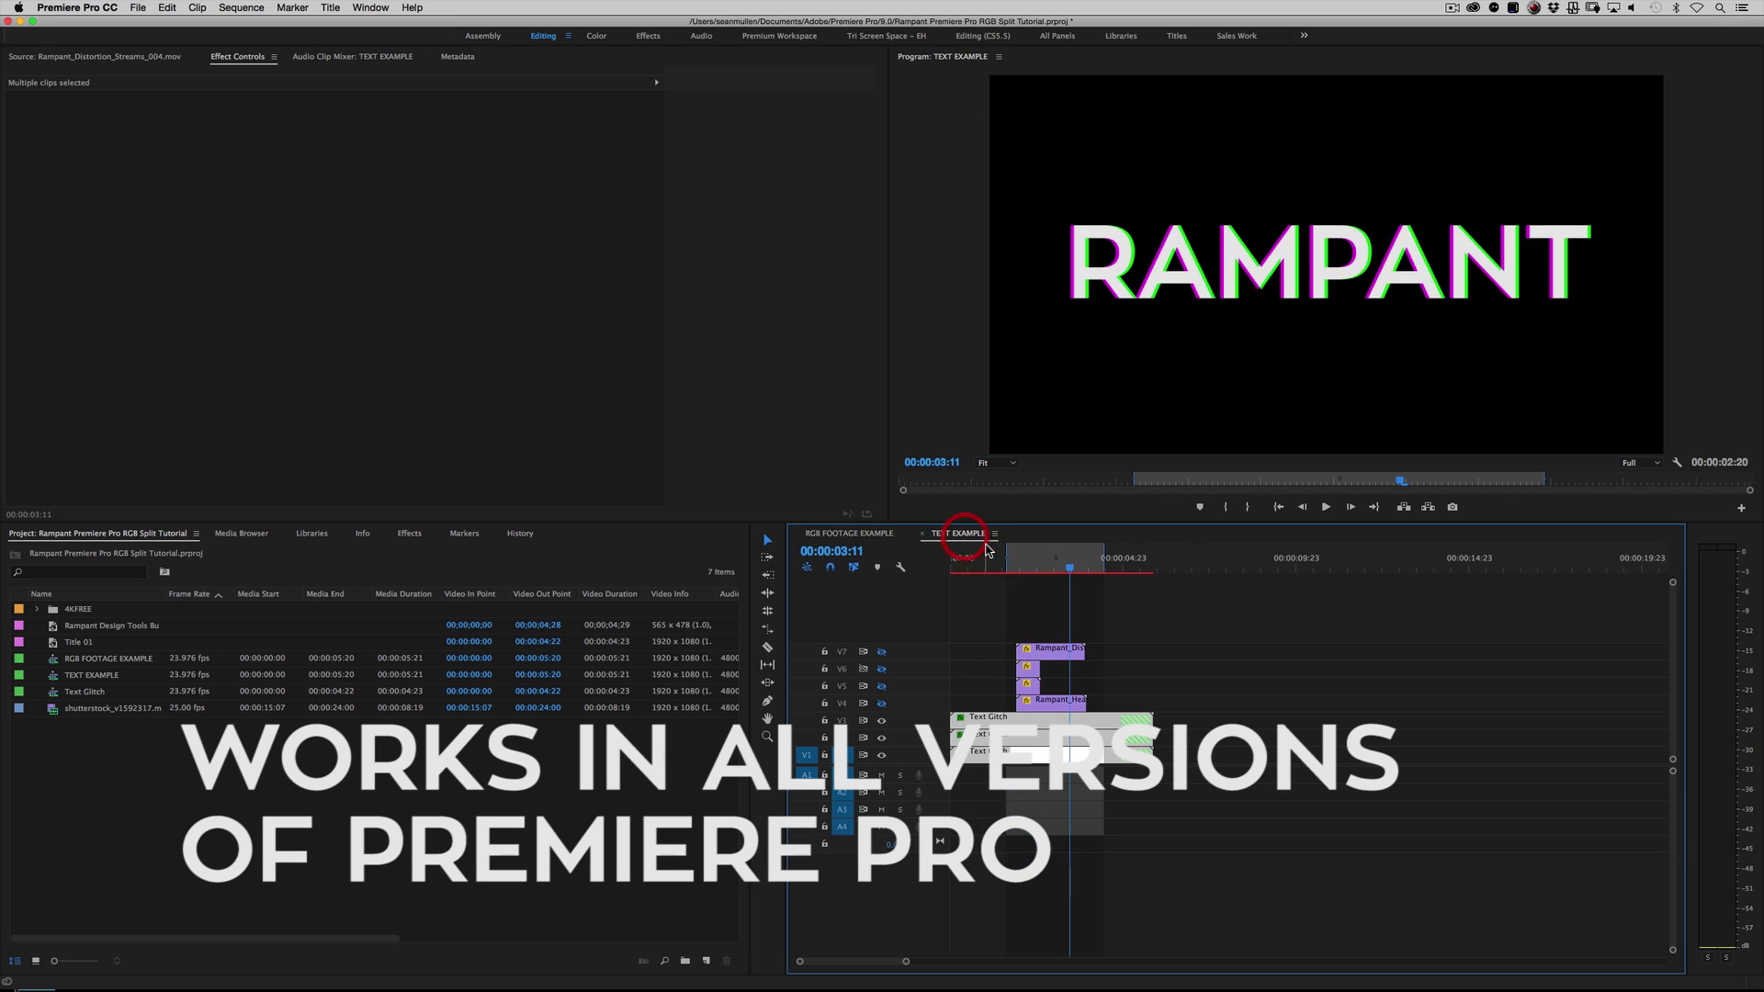
key(space)
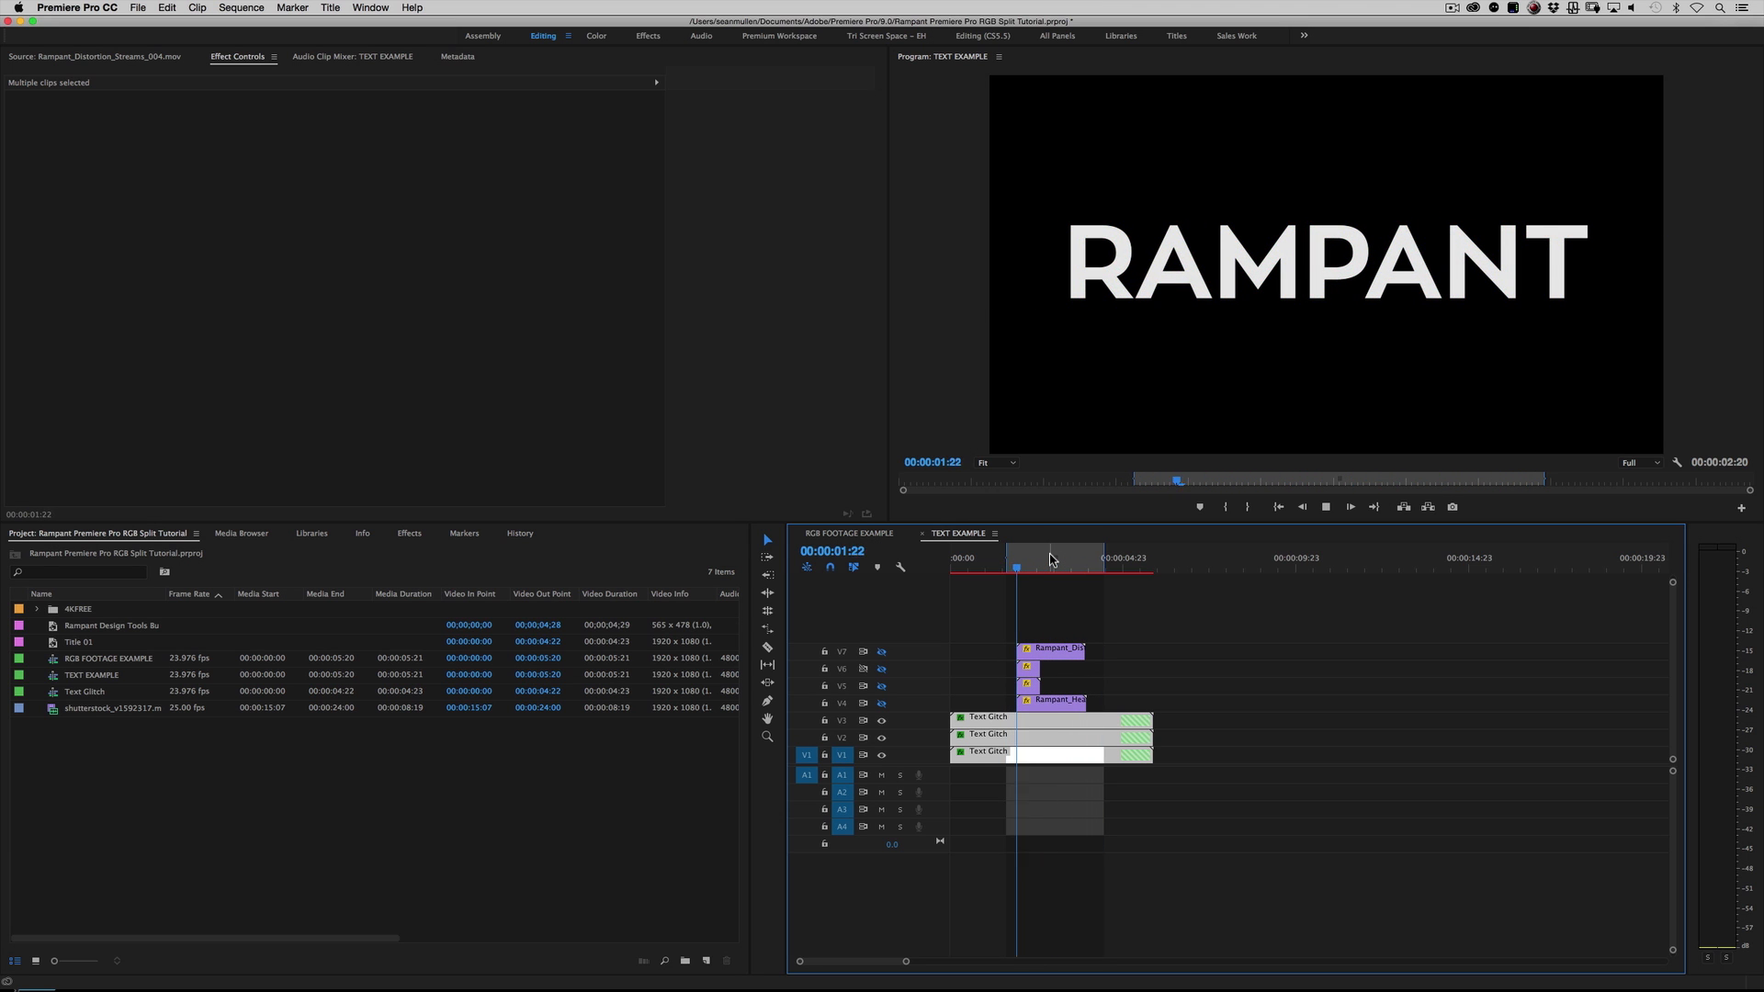
key(space)
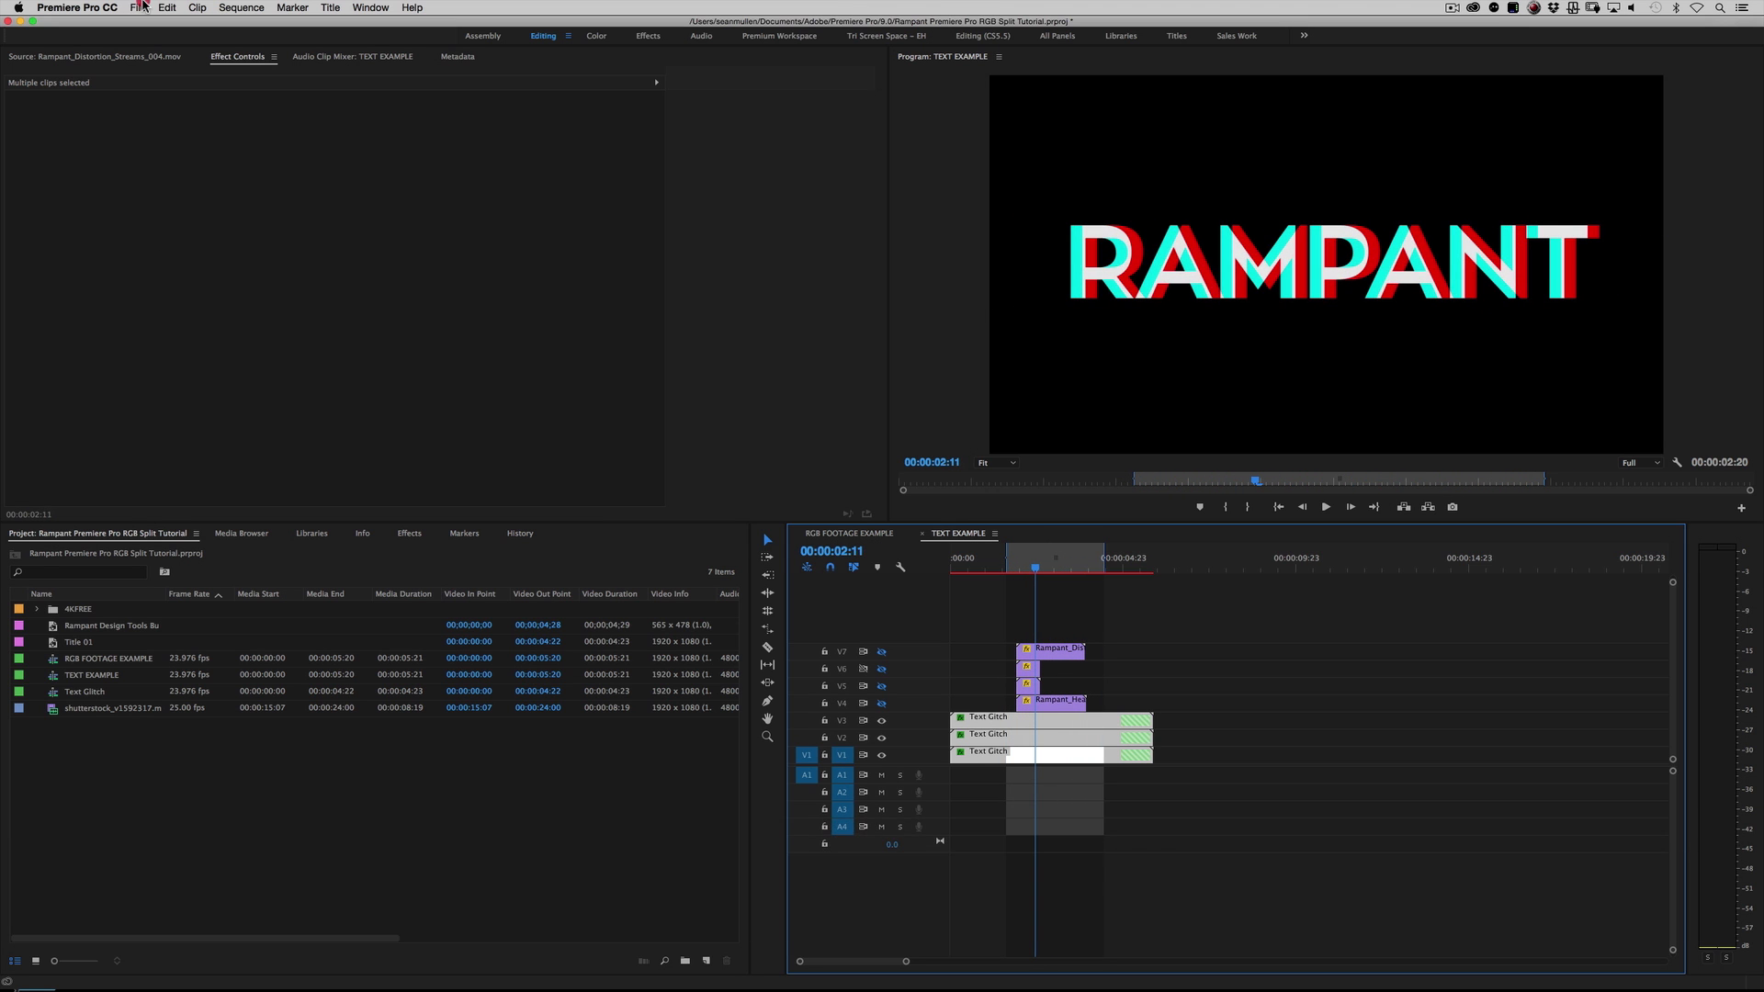
Step: Create a new sequence named Sequence 05 from the RED R3D 1080p 16x9 23.976 preset
click(141, 7)
mouse_move(151, 24)
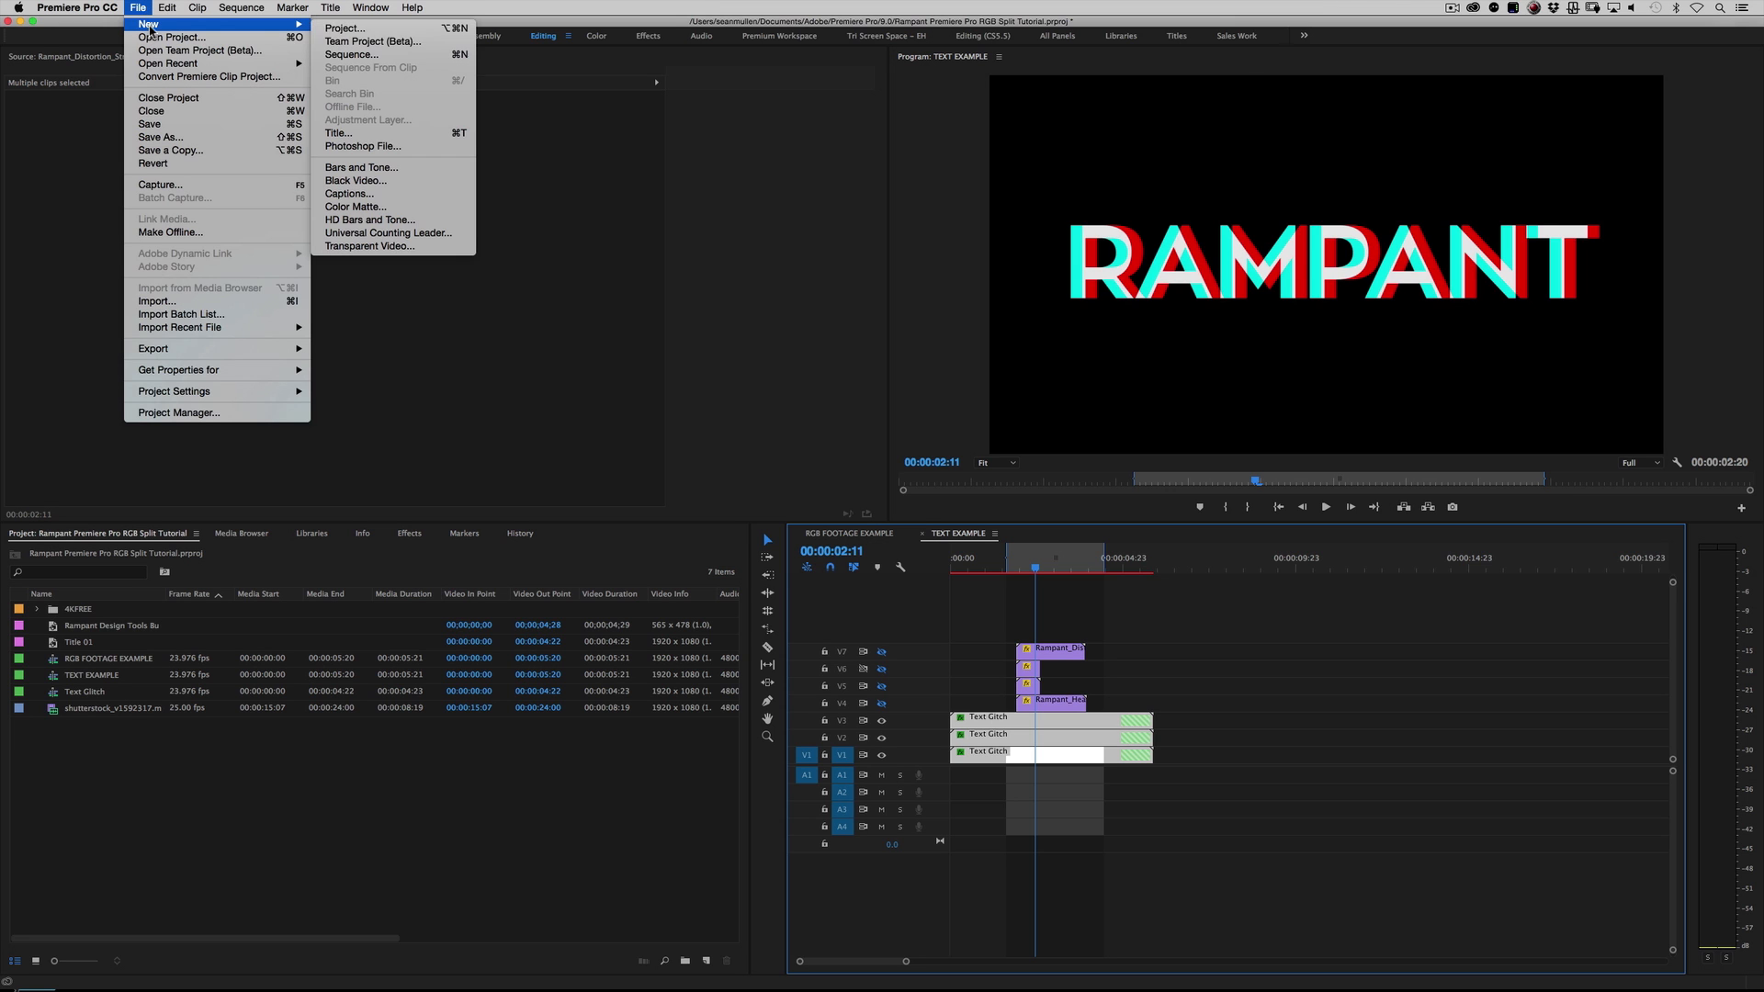
click(354, 55)
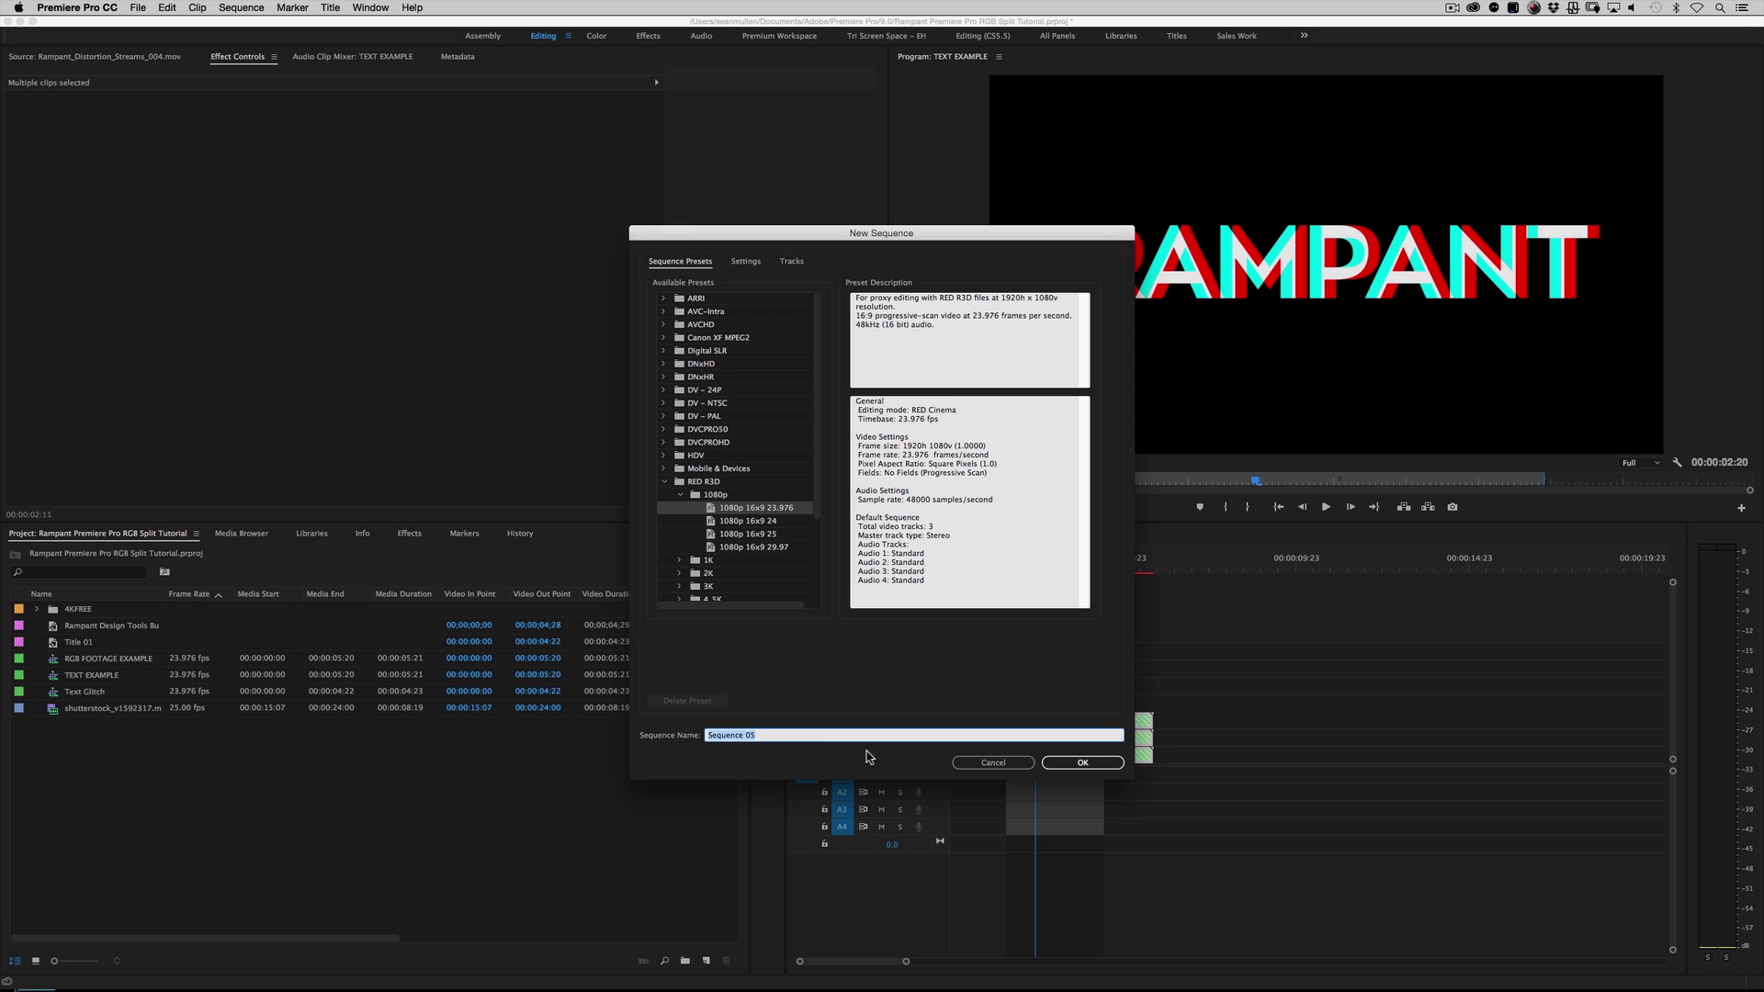
click(1089, 762)
click(1089, 762)
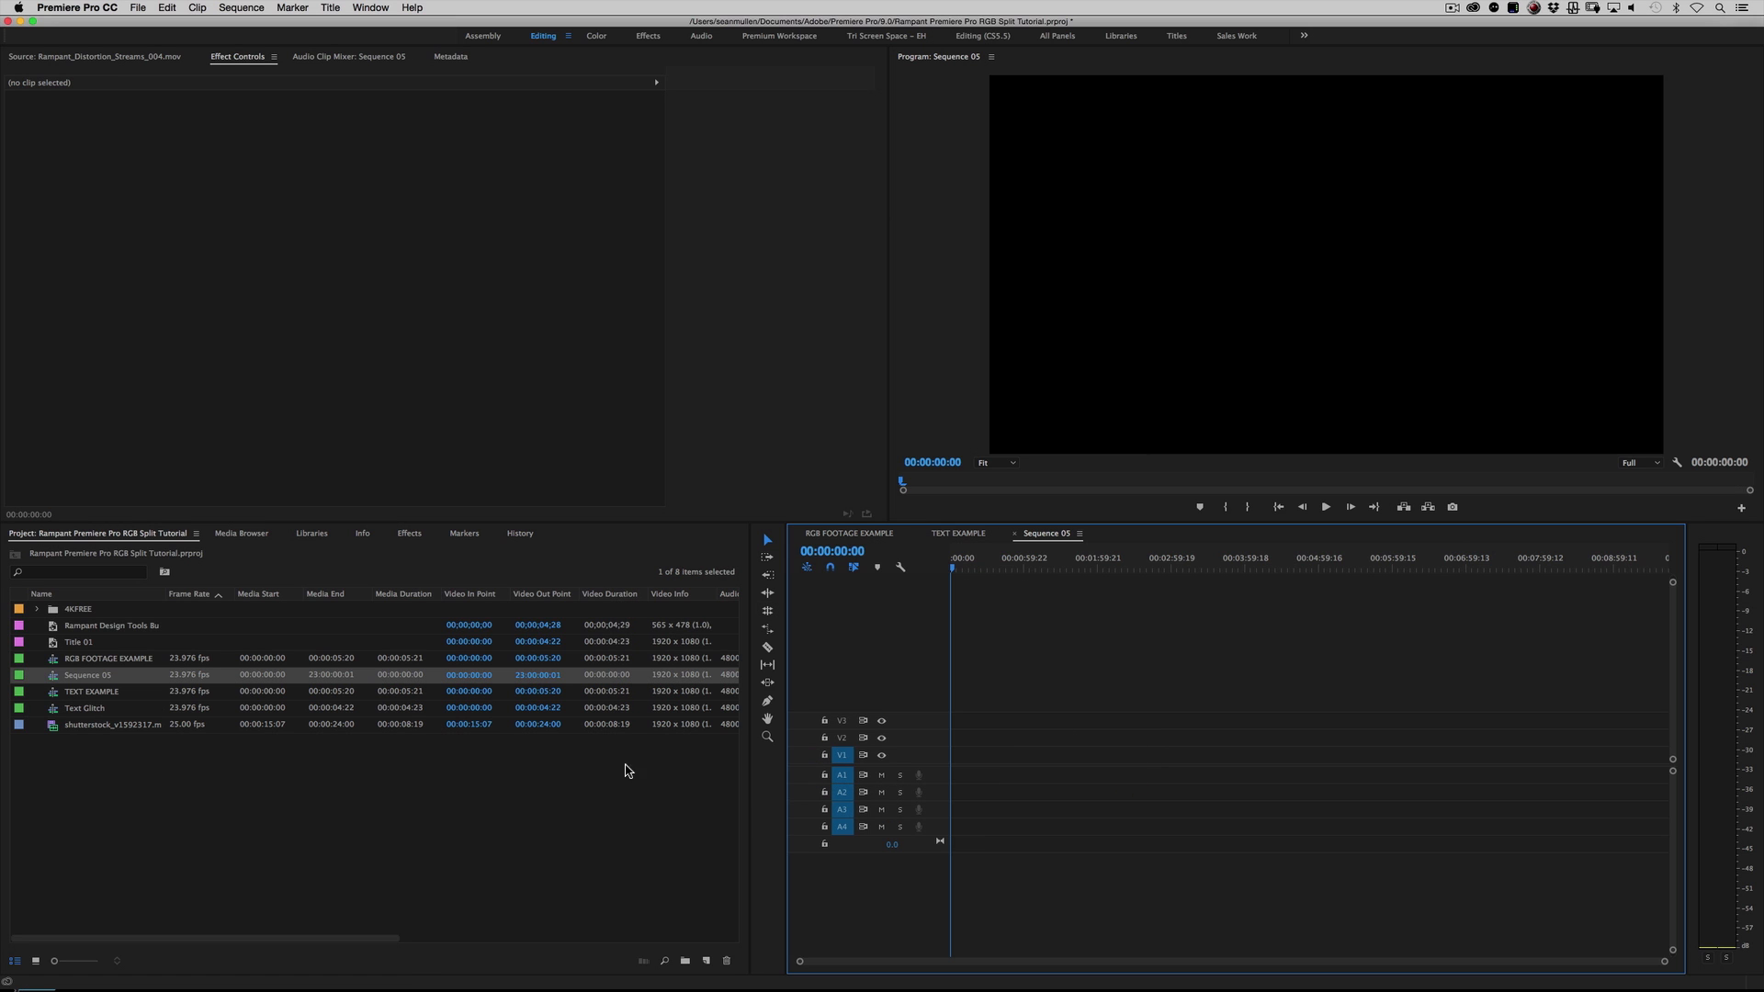
Step: Place shutterstock_v1592317.mov at the start of track V1 and delete its audio from A1
drag(90, 730, 955, 755)
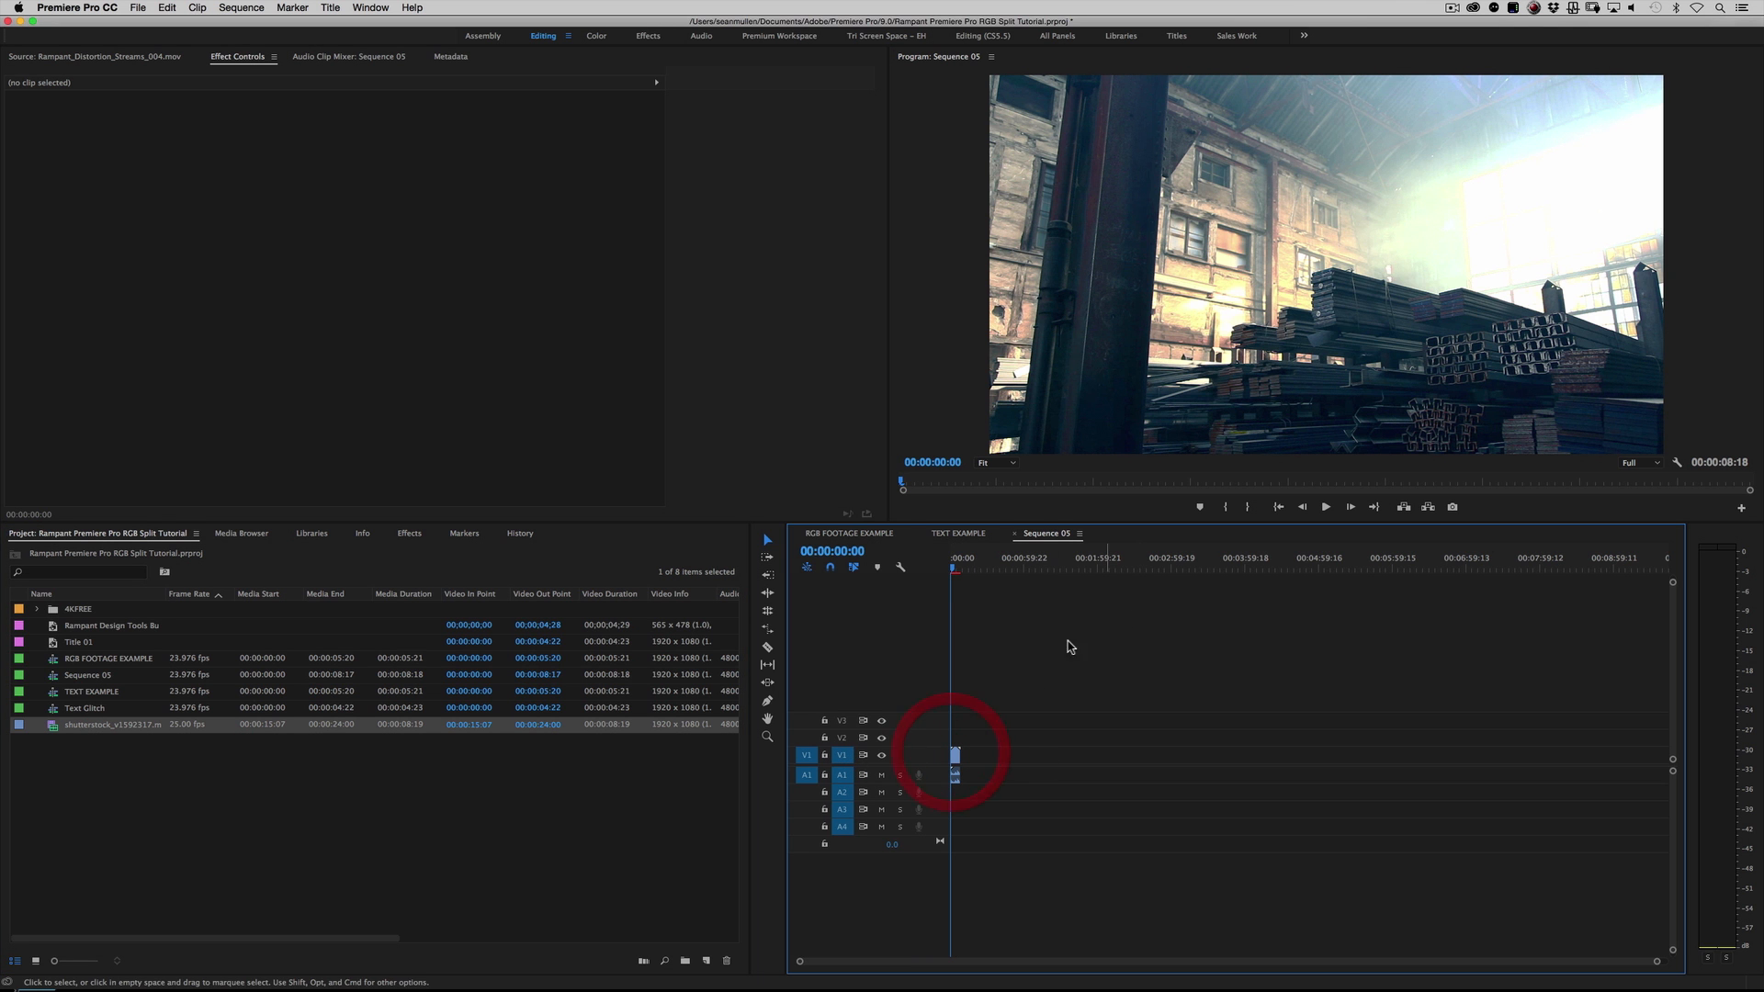
drag(1658, 962, 1279, 940)
right_click(1185, 774)
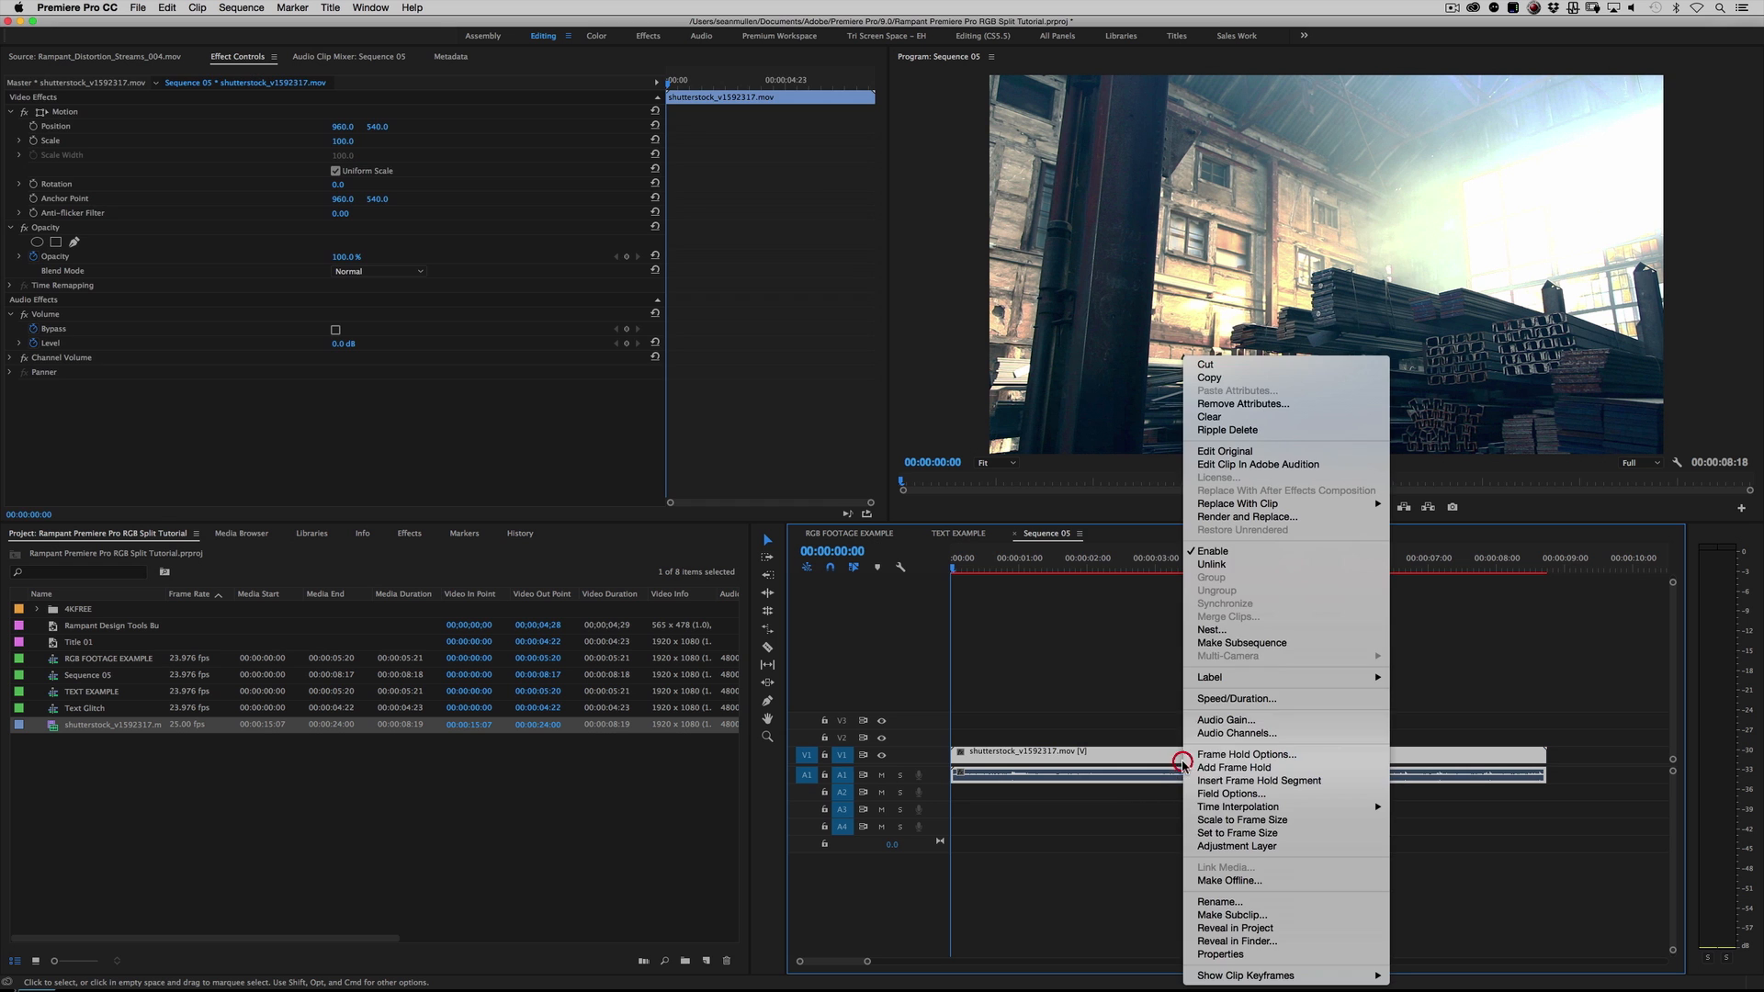
click(1111, 758)
alt+click(1102, 778)
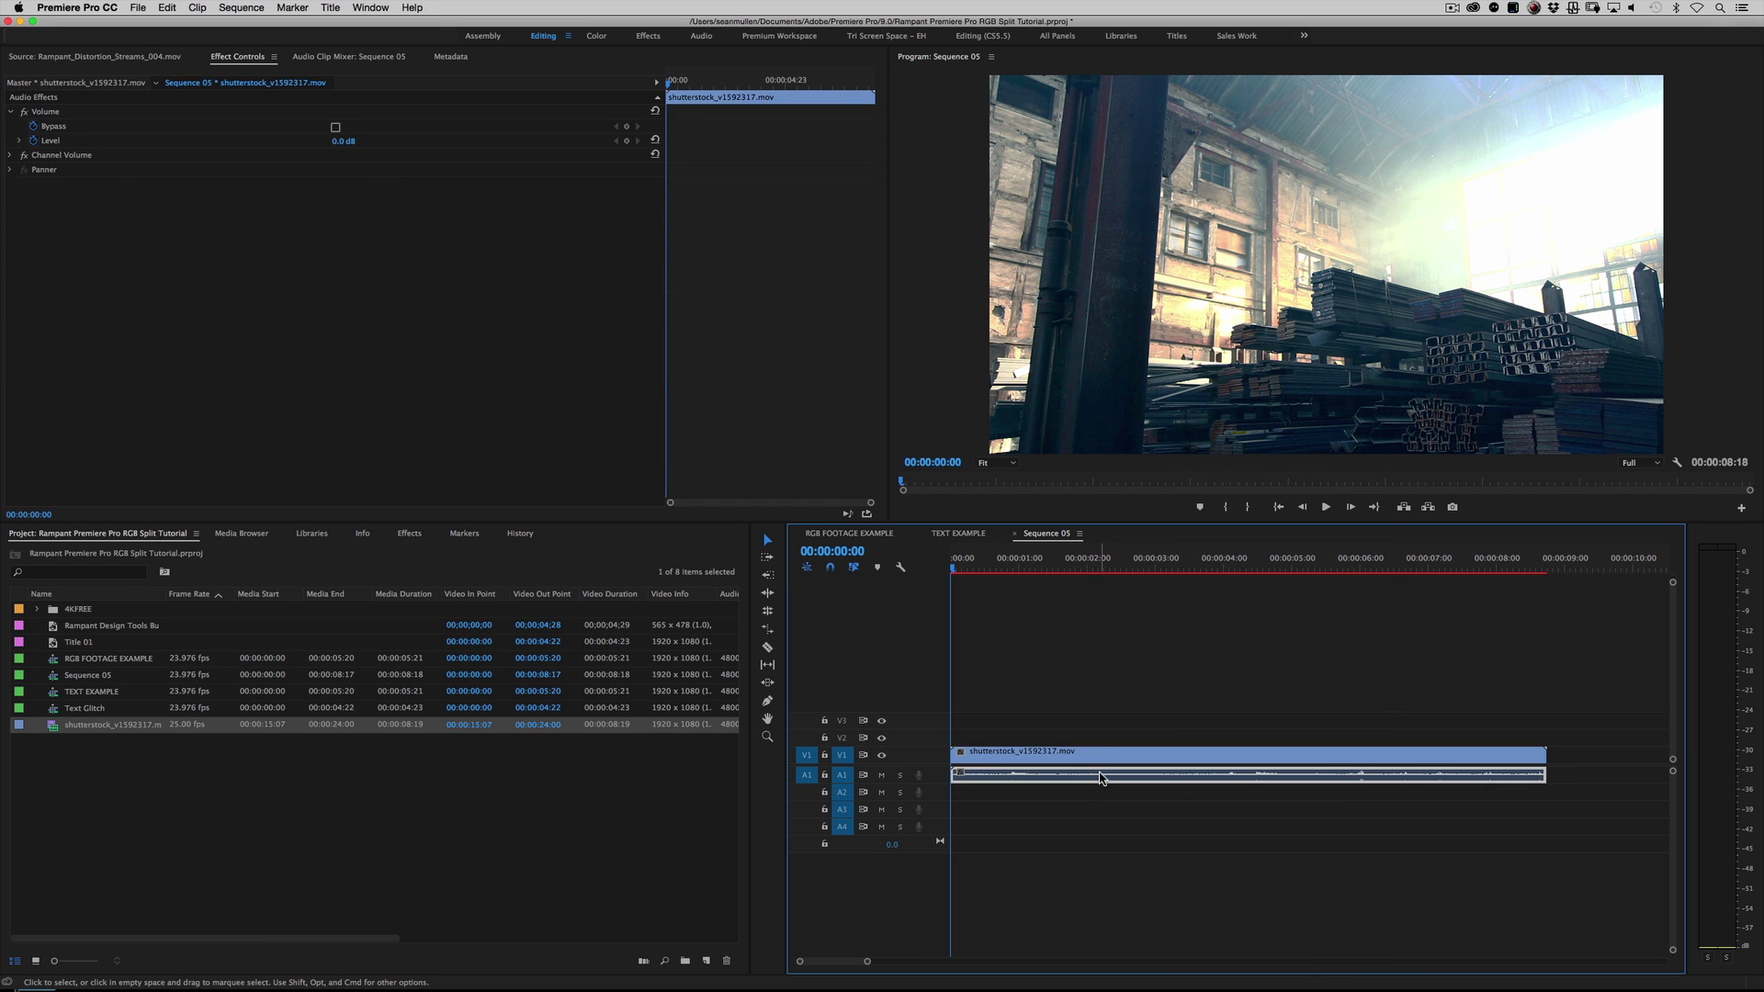
key(BackSpace)
Step: Move the playhead to 00:00:01:16 and apply the Color Balance (RGB) effect to the V1 clip
drag(984, 574, 1150, 579)
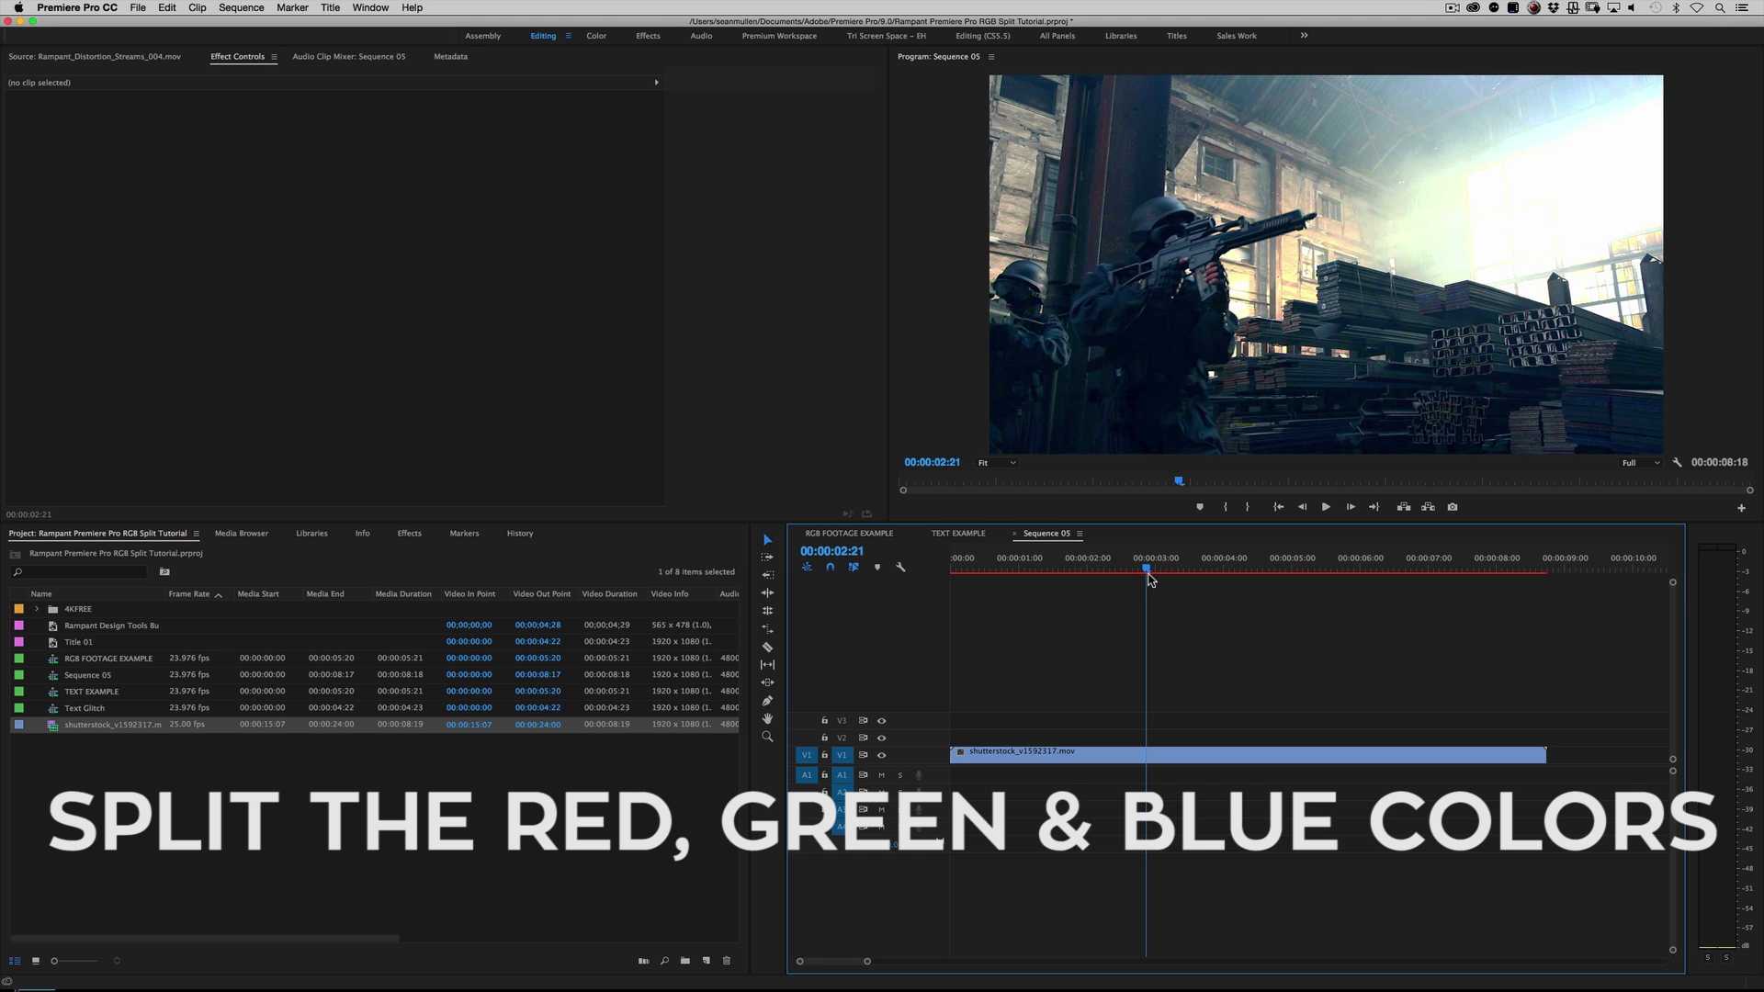
drag(1148, 571, 1064, 573)
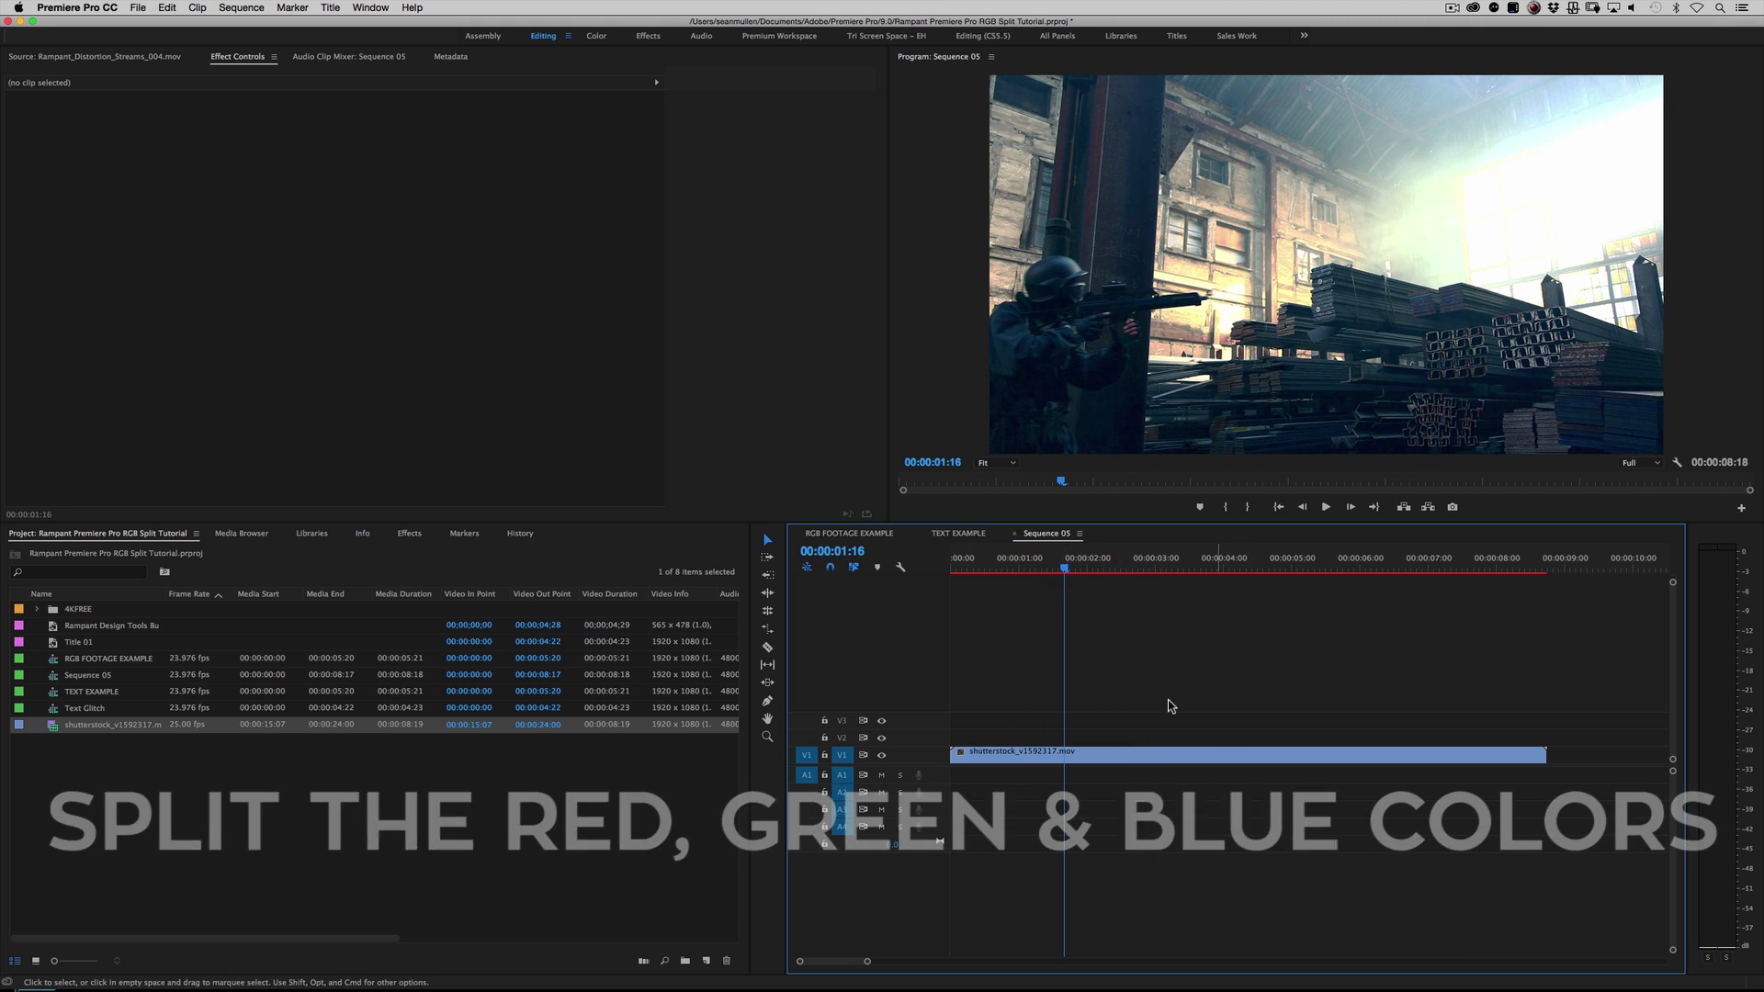
click(1171, 755)
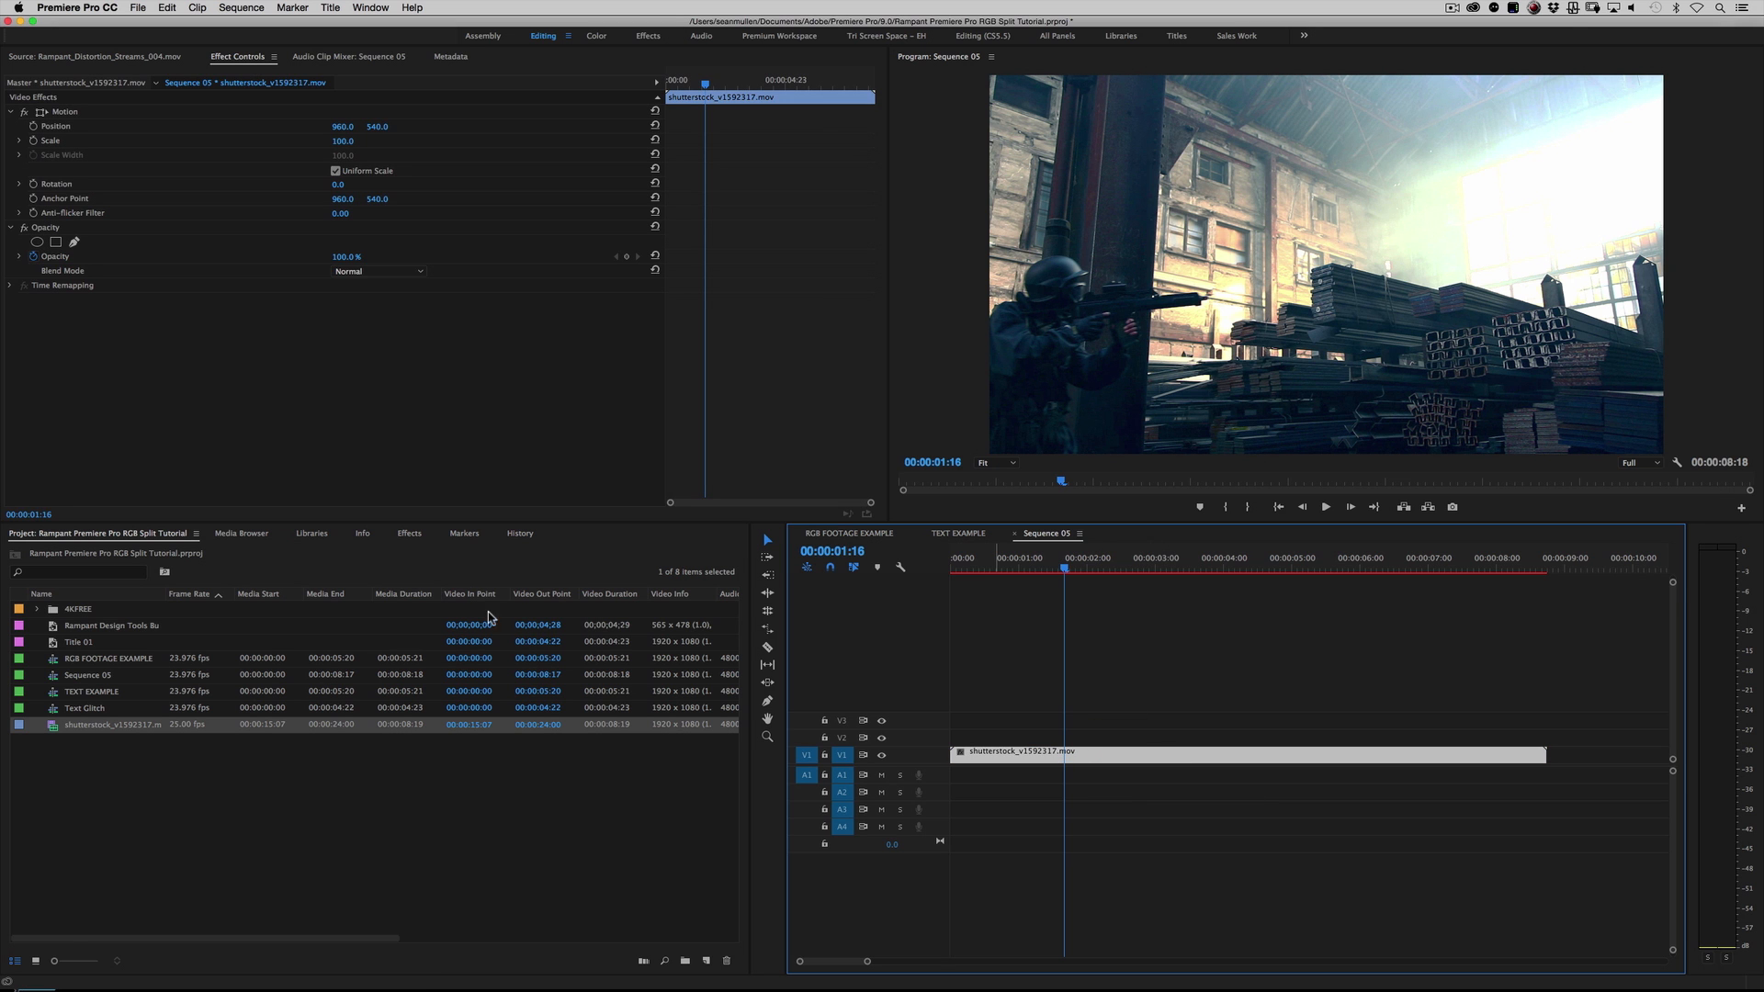
click(406, 534)
click(33, 549)
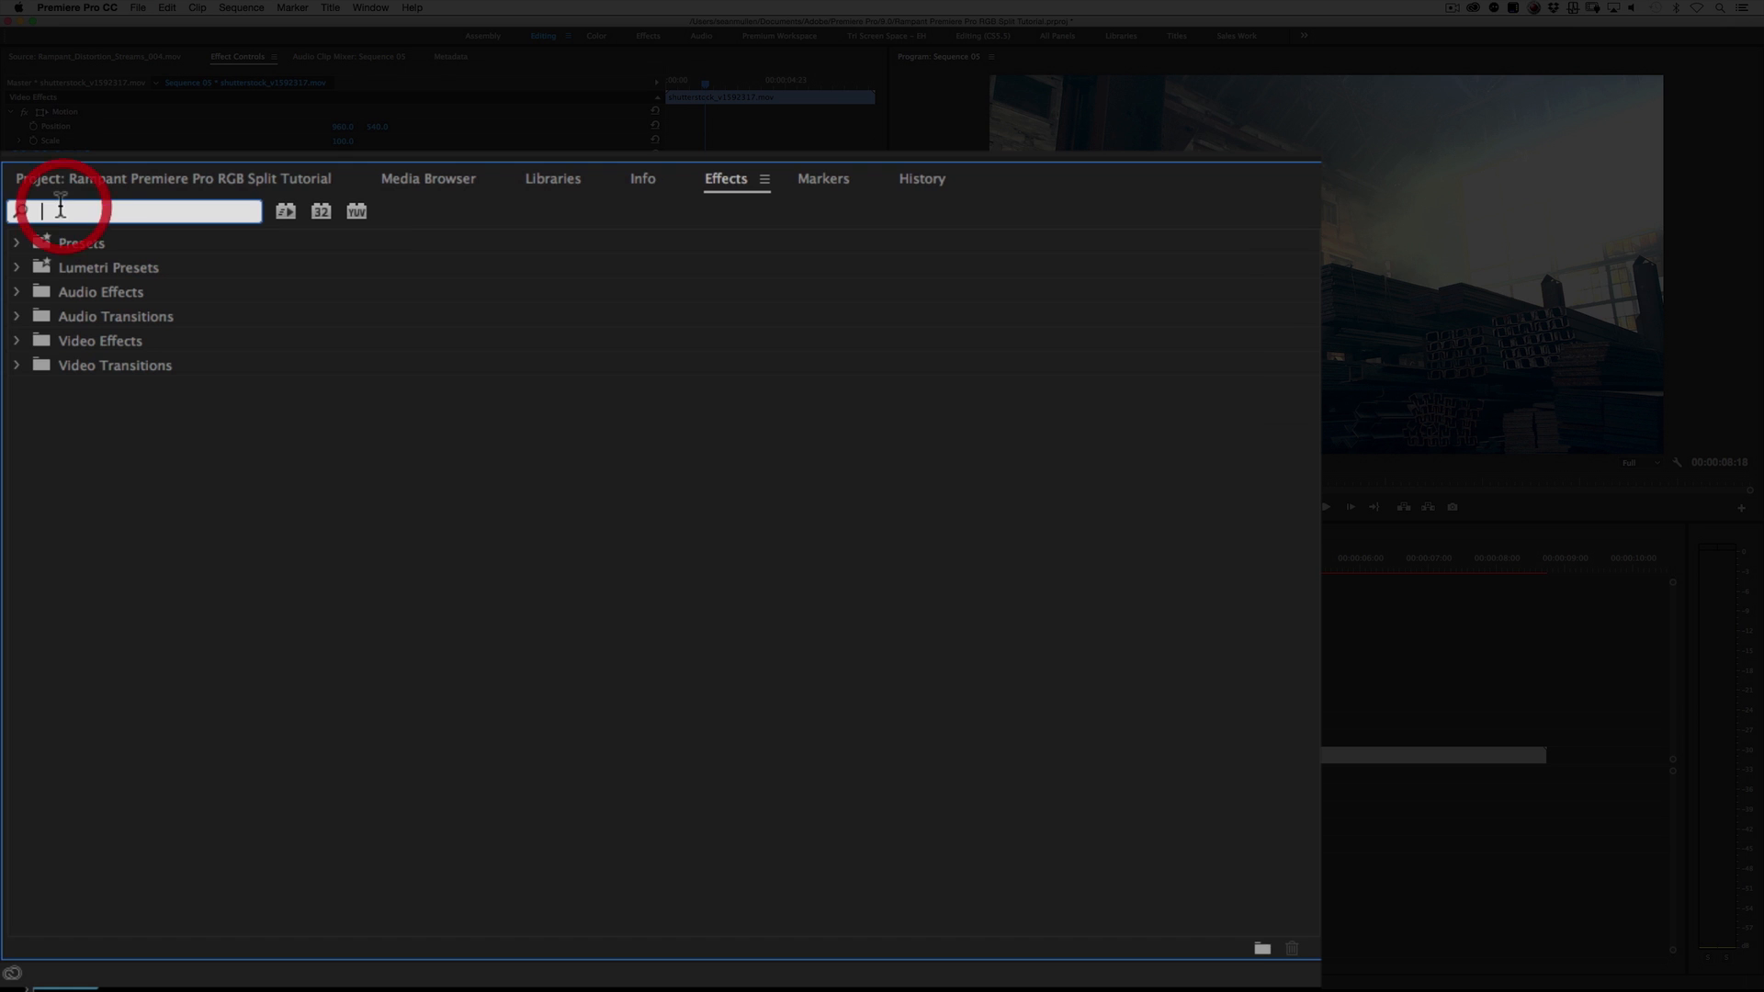
text(RGB)
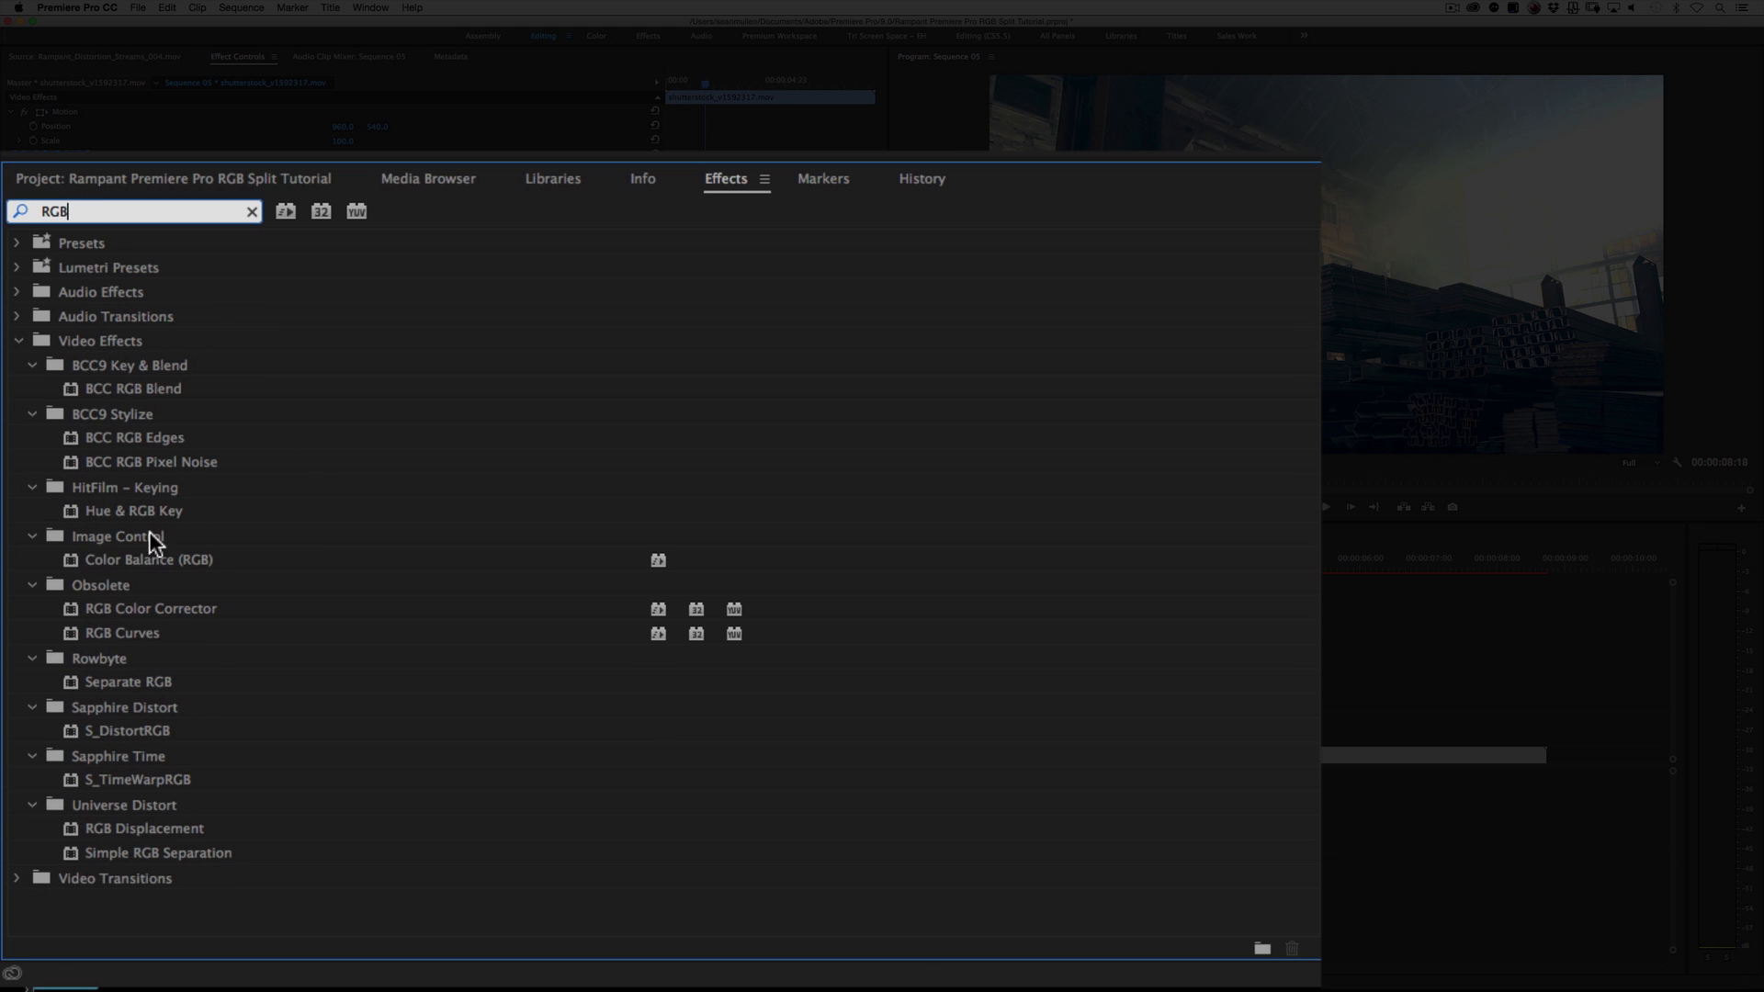
click(124, 535)
click(138, 559)
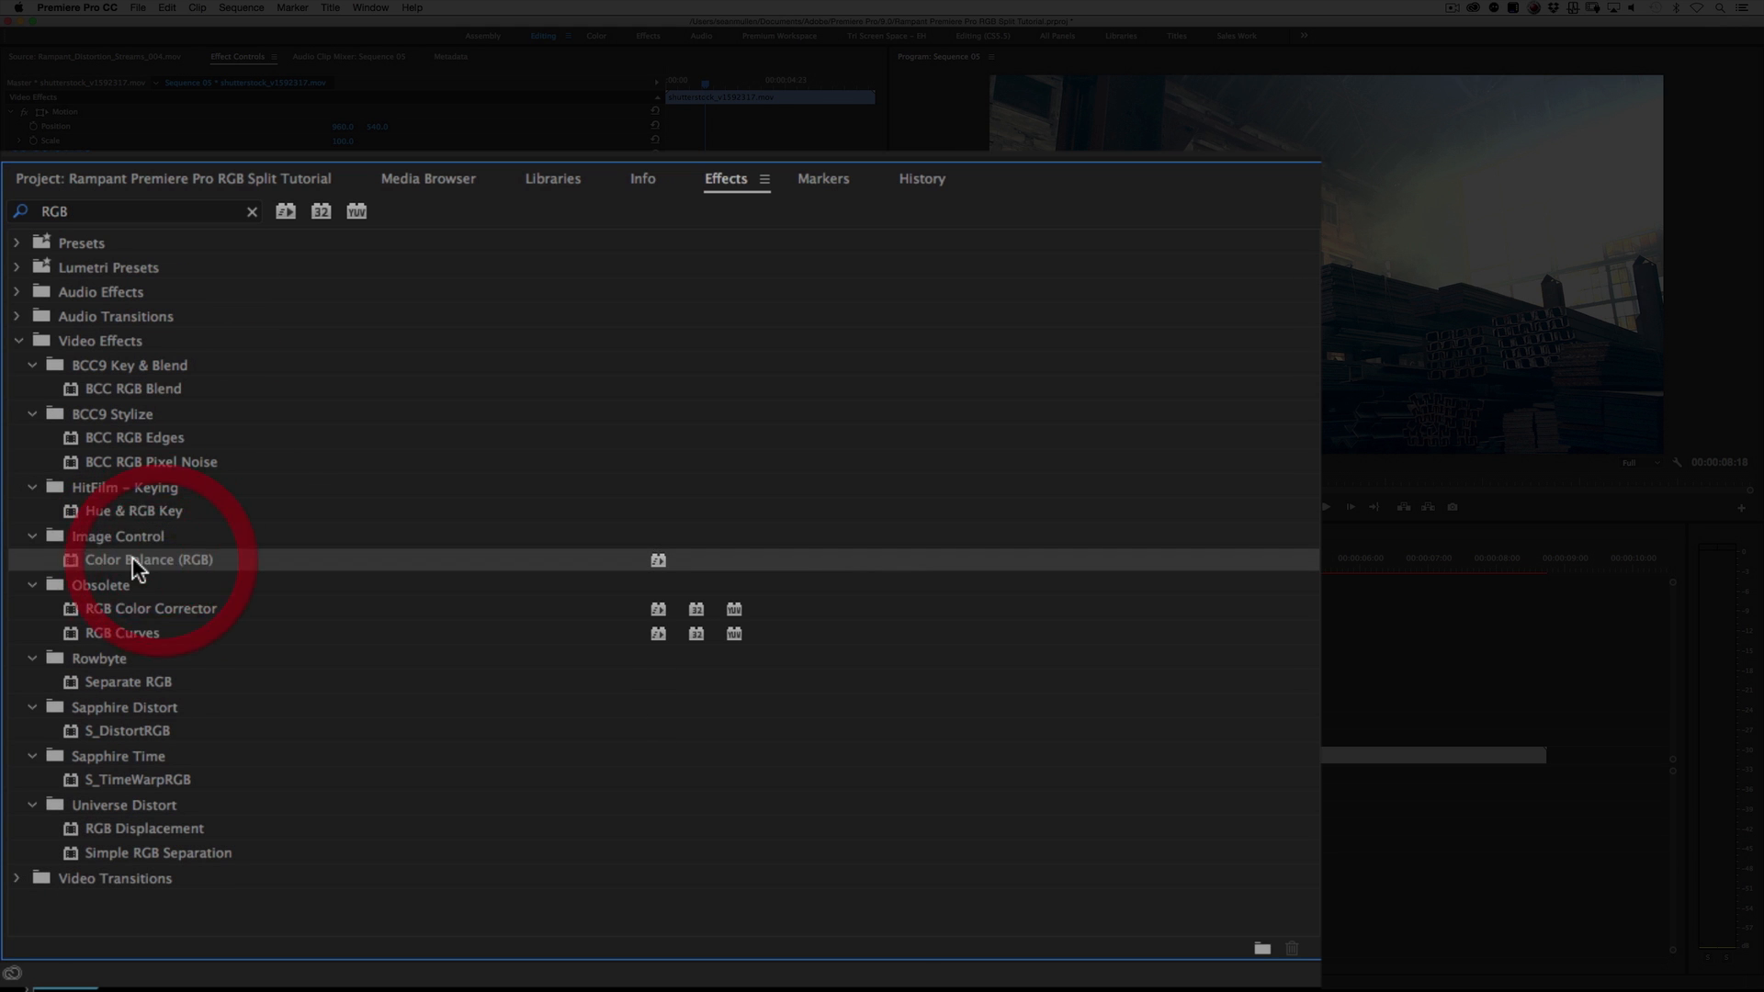
drag(132, 556, 1020, 757)
click(37, 299)
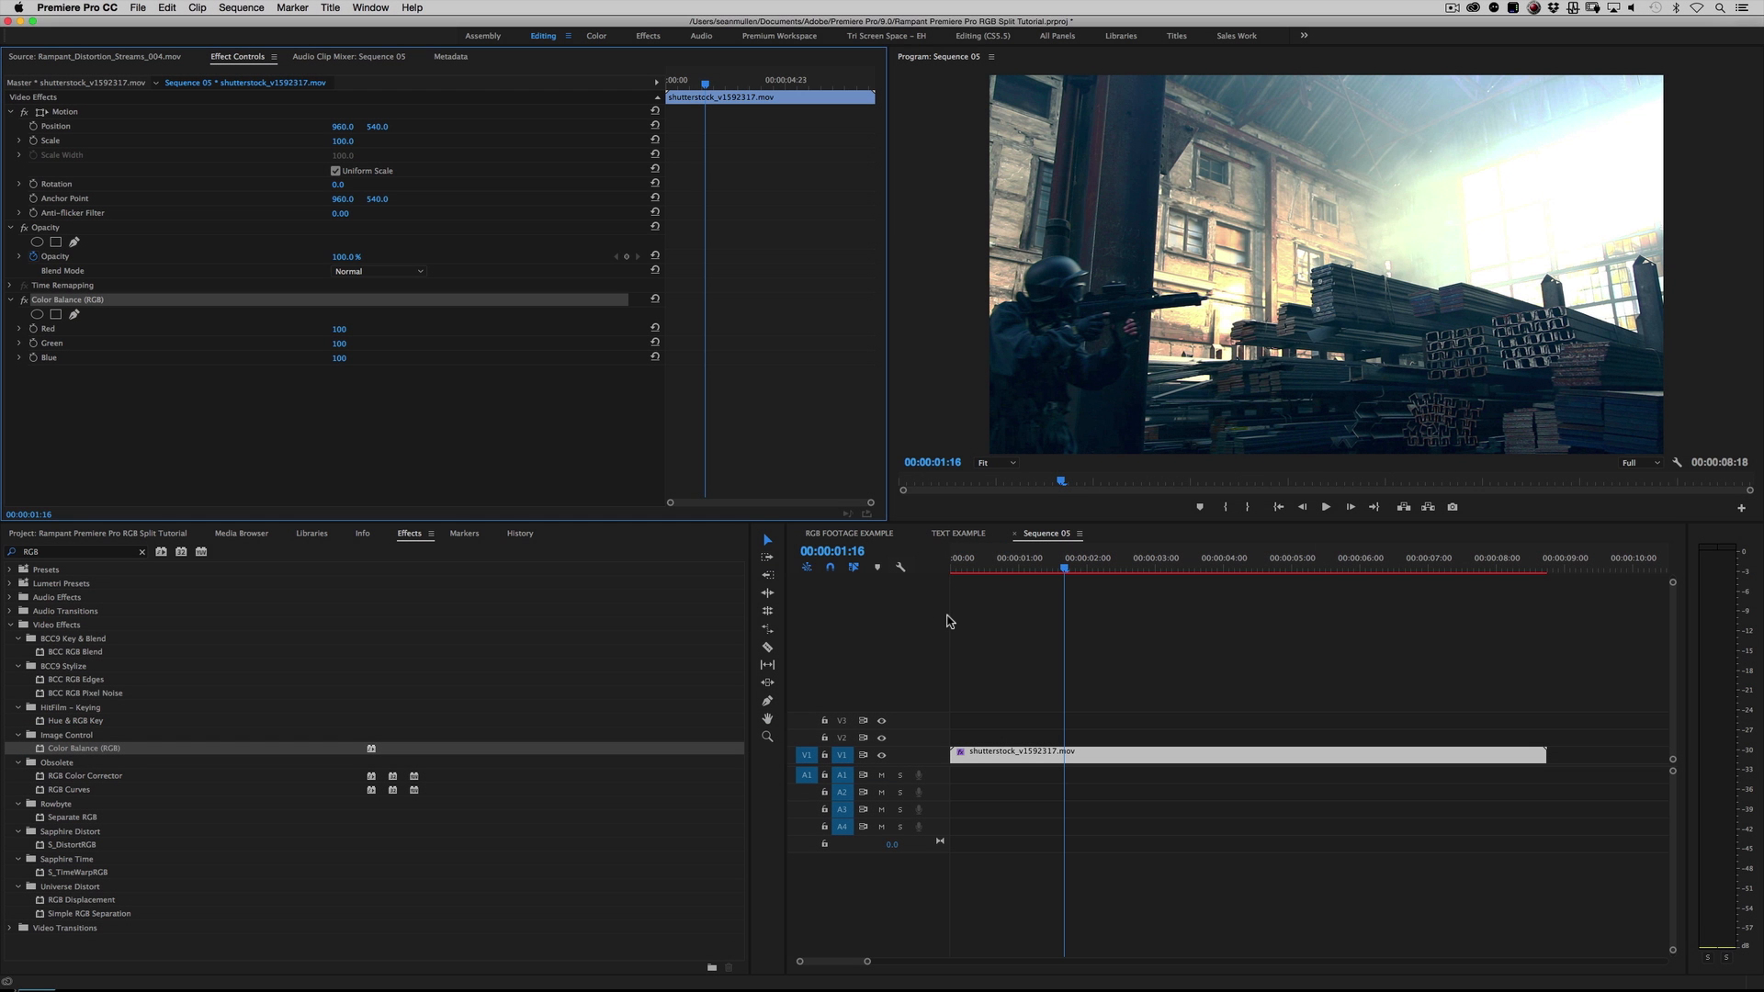
Step: Duplicate the V1 clip with its Color Balance (RGB) effect onto tracks V2 and V3, aligned at the start
click(1013, 755)
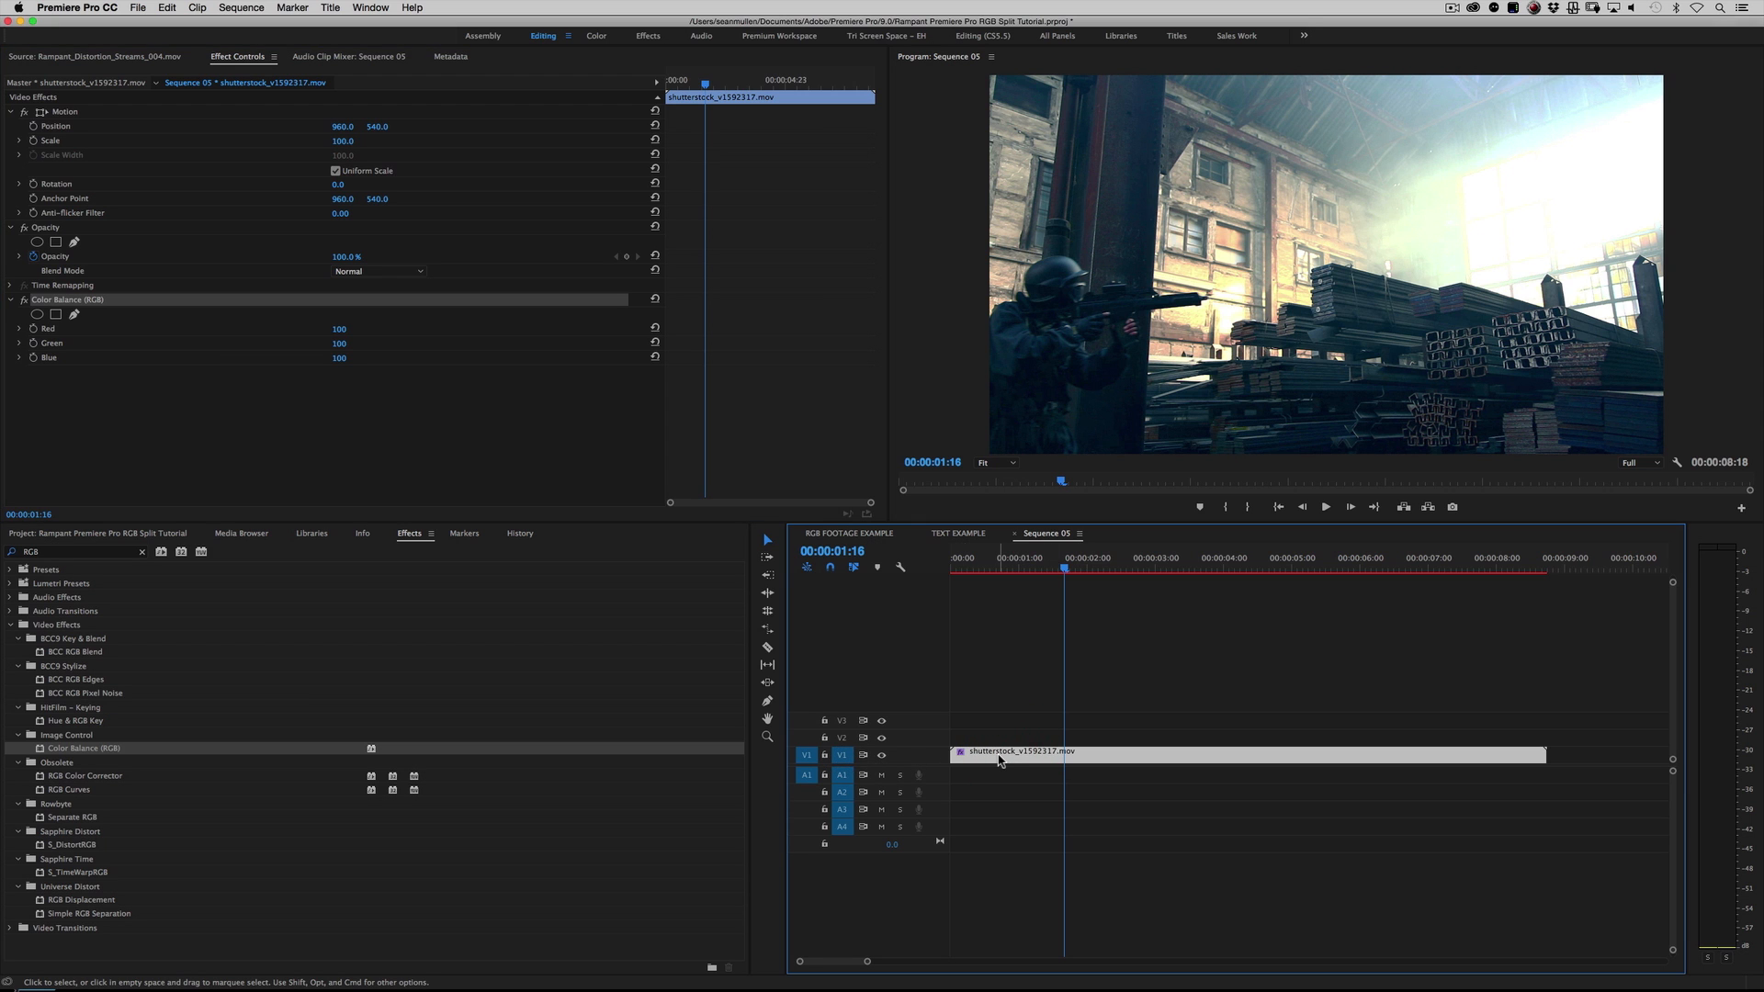
key(alt)
drag(994, 755, 1010, 736)
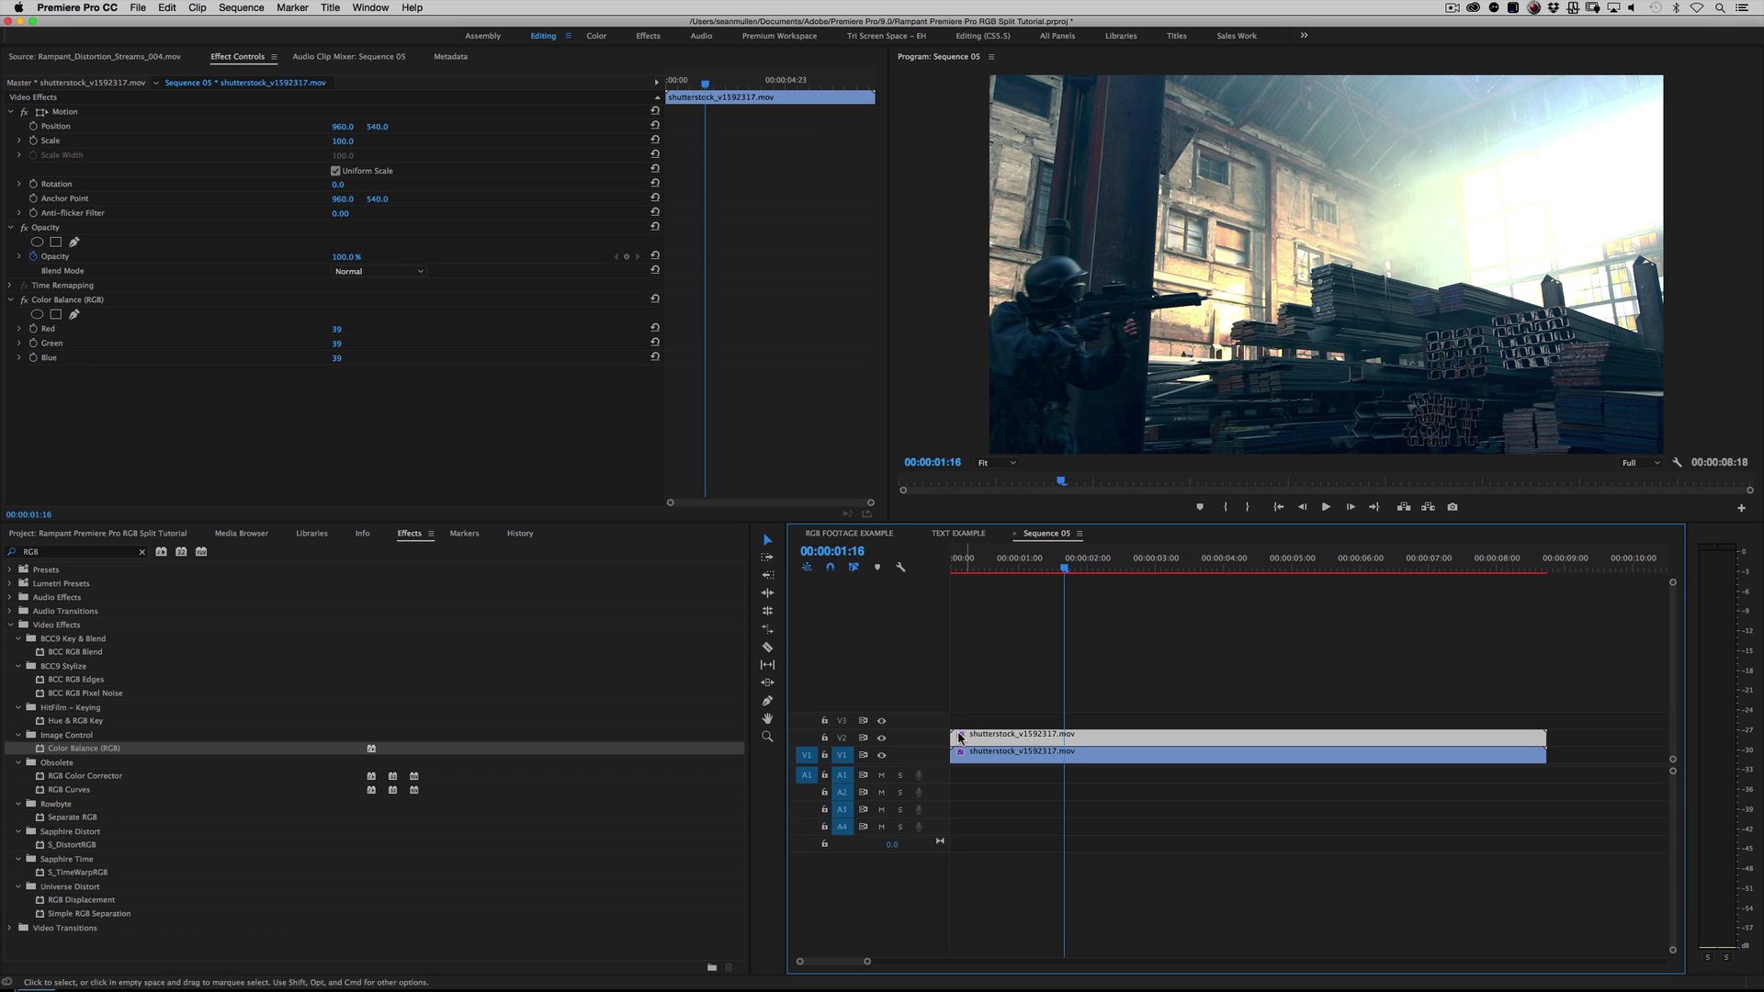
key(alt)
drag(994, 735, 998, 723)
click(999, 722)
click(996, 753)
click(999, 738)
click(1003, 724)
click(1000, 753)
click(999, 738)
click(1001, 723)
Step: Set the V1 clip's Color Balance (RGB) to Red 100, Green 0 and Blue 0, and hide tracks V2 and V3
click(1001, 754)
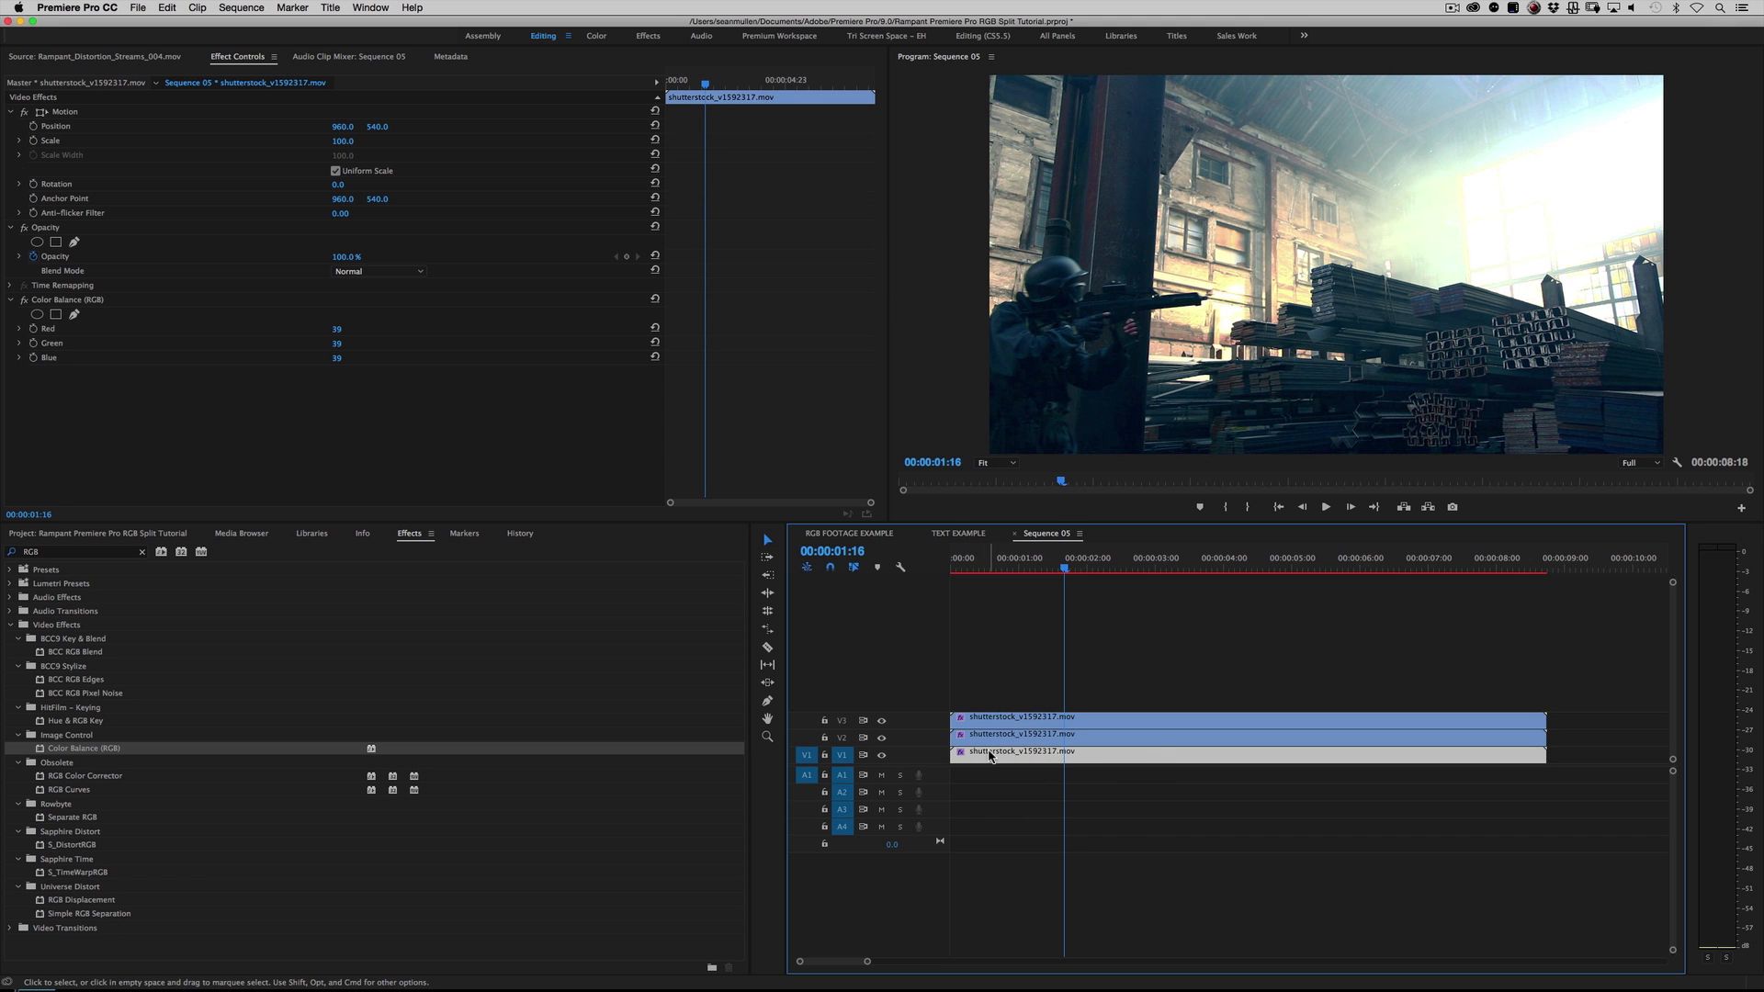
key(shift+5)
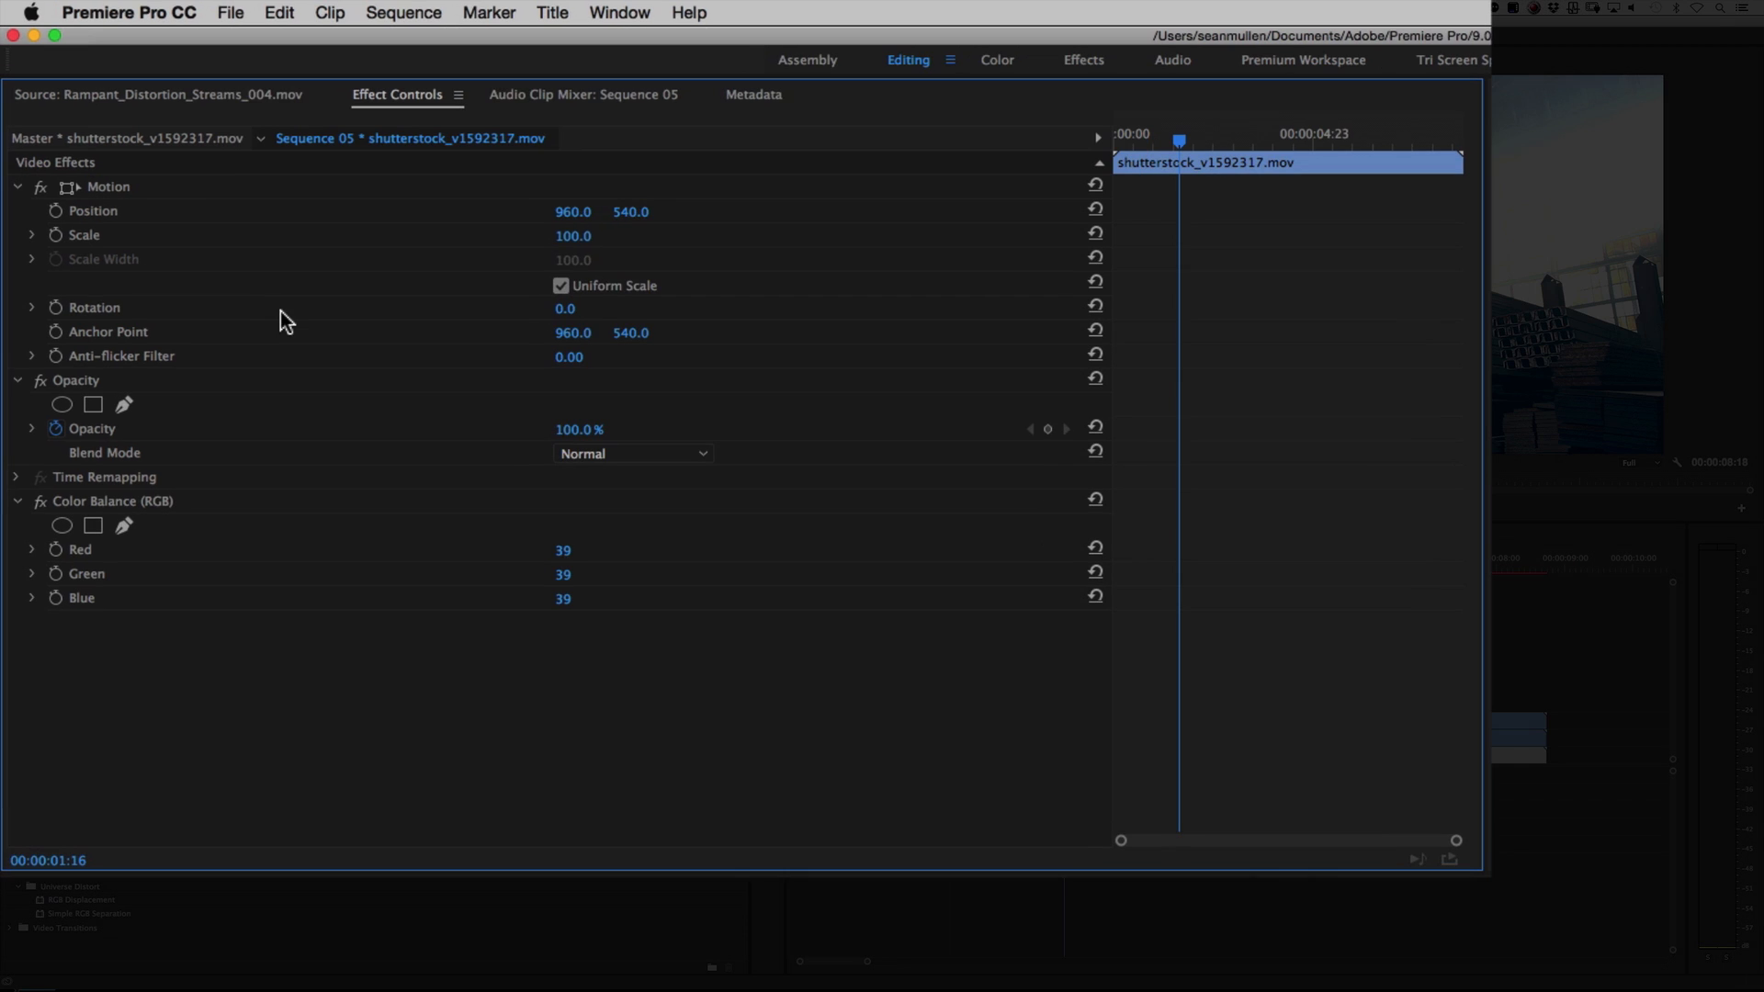
click(95, 501)
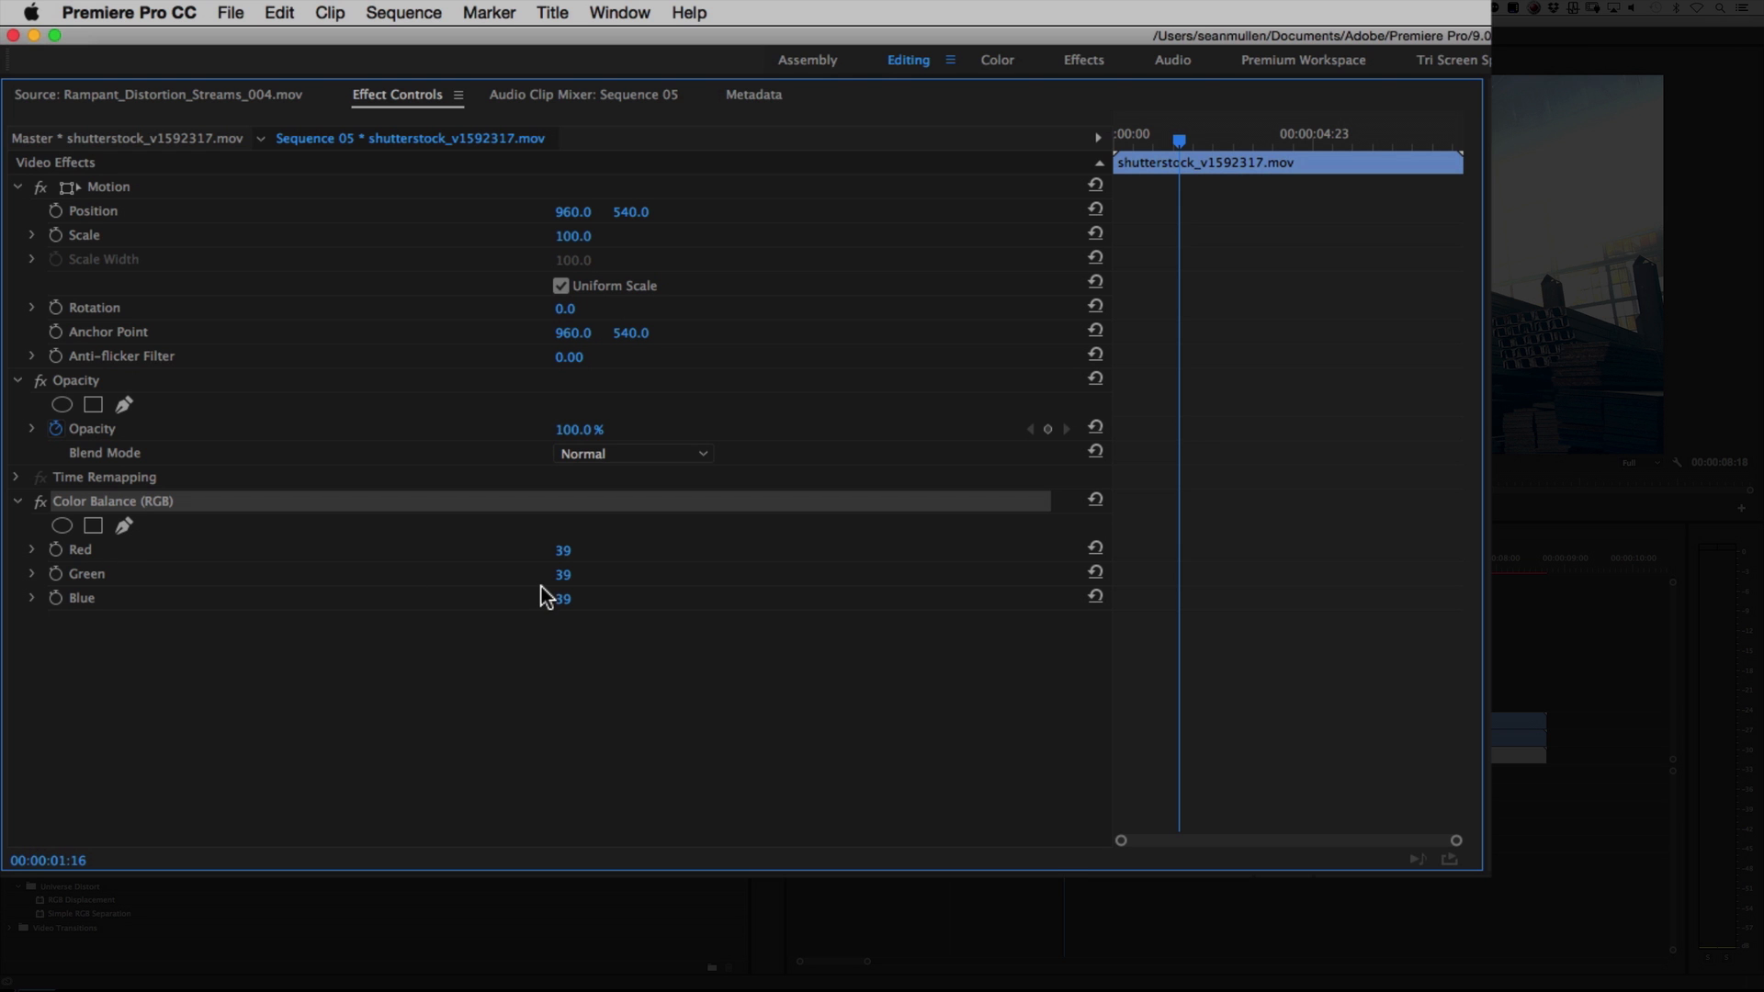
drag(583, 575, 573, 599)
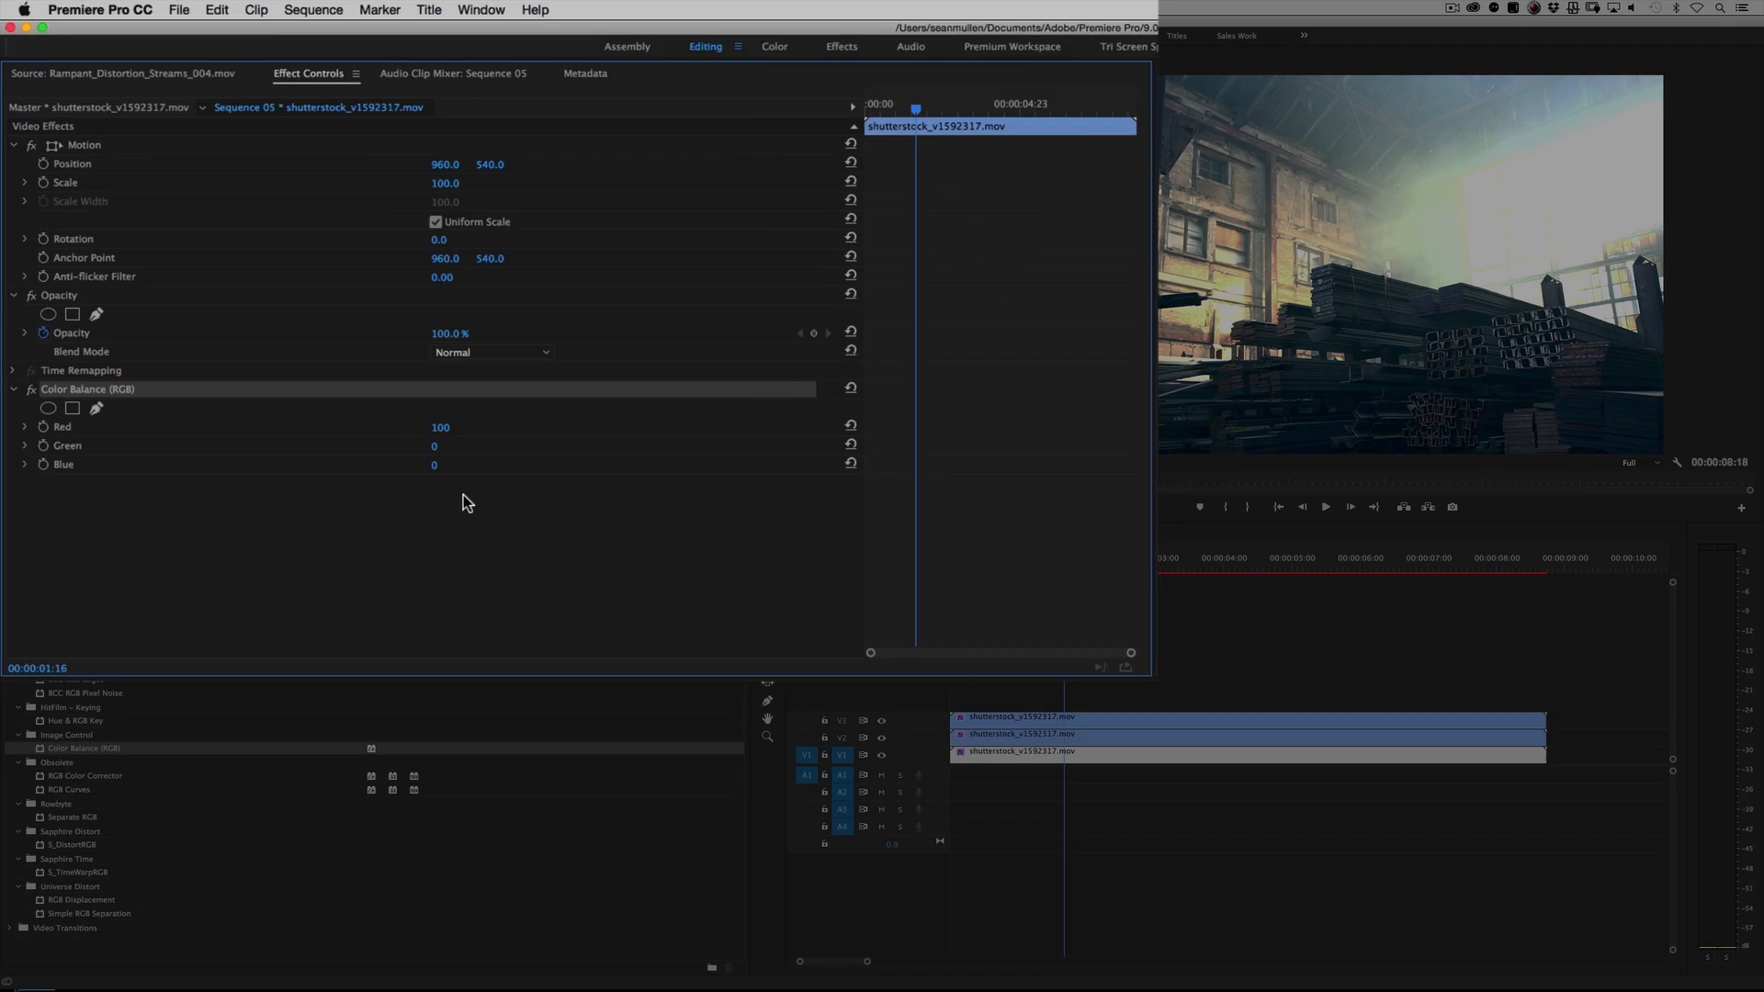
click(593, 641)
click(882, 737)
click(882, 720)
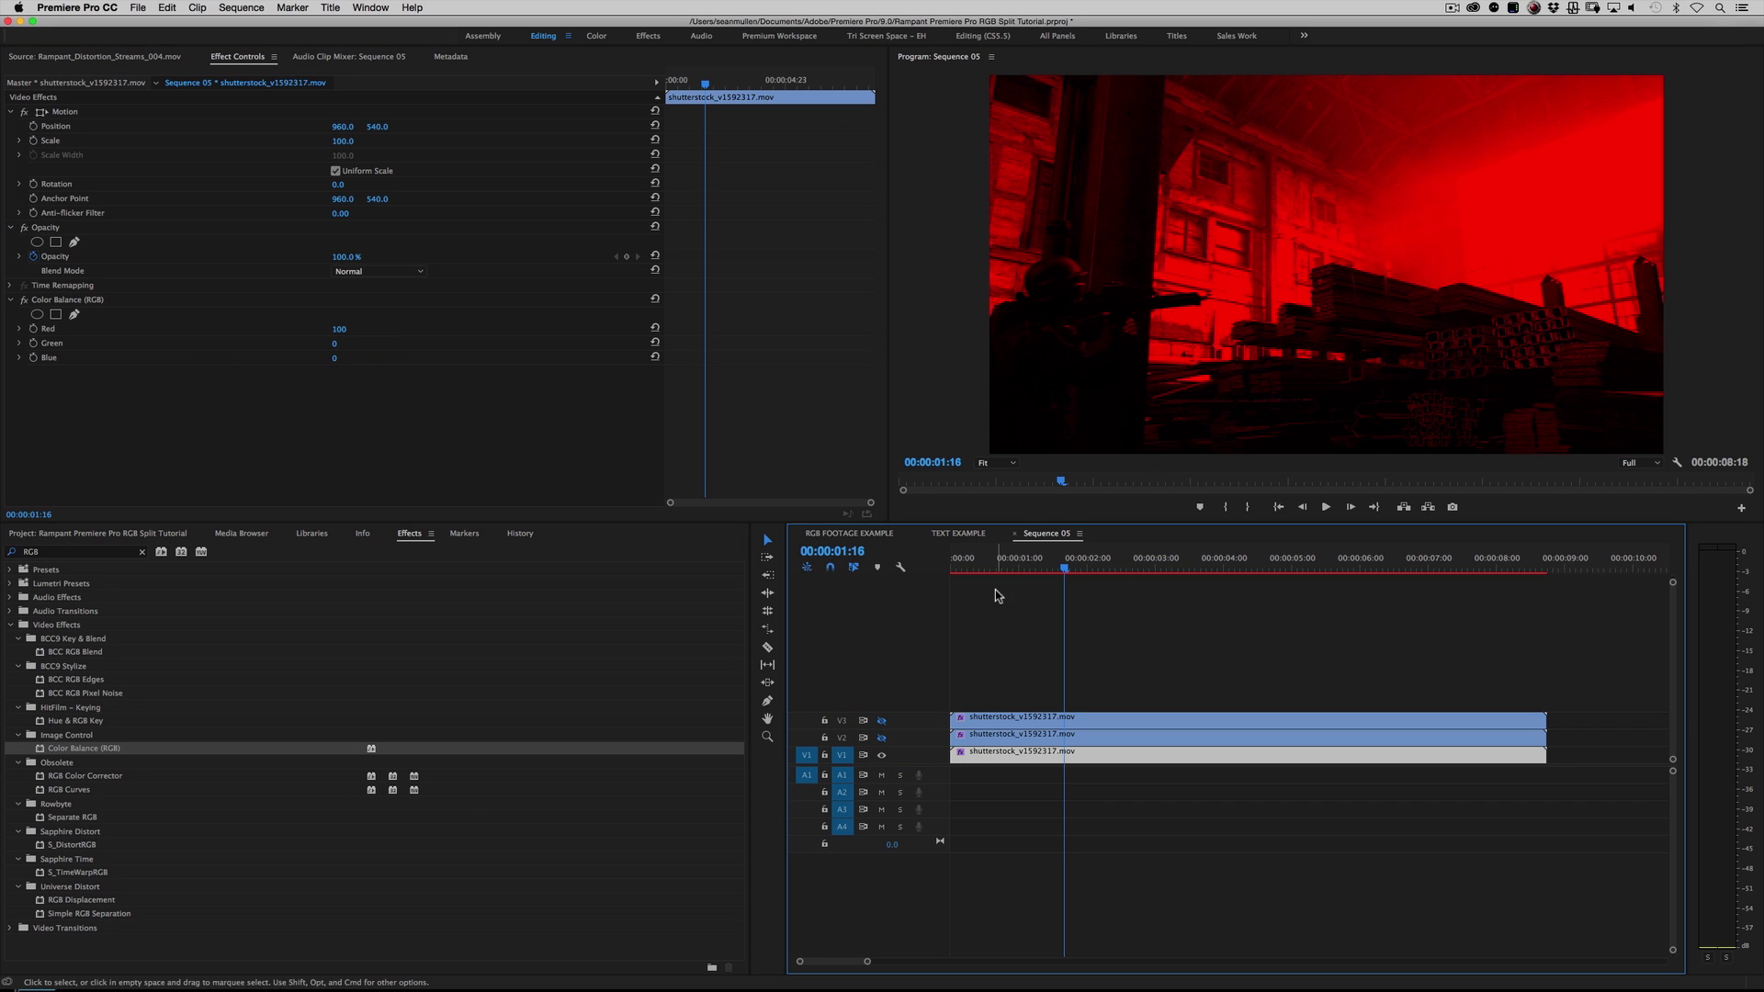
Step: Show track V2 and set its clip's Color Balance (RGB) to Red 0, Green 100 and Blue 0
click(1019, 738)
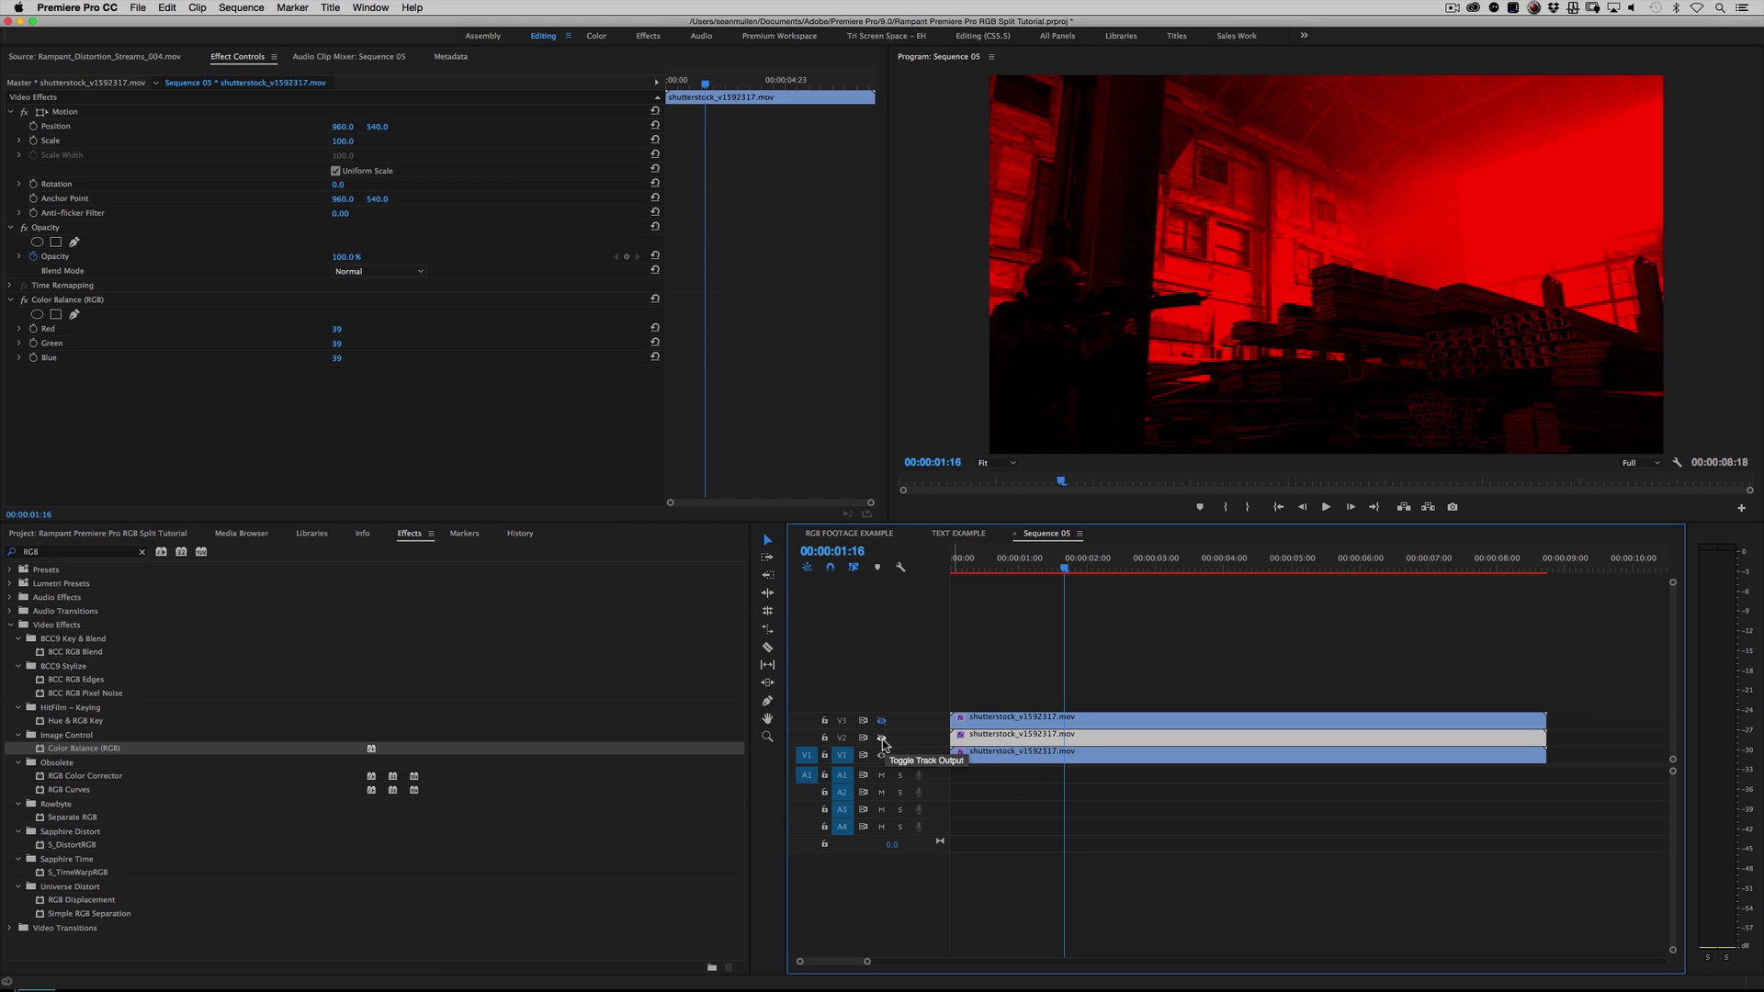
click(882, 738)
click(74, 299)
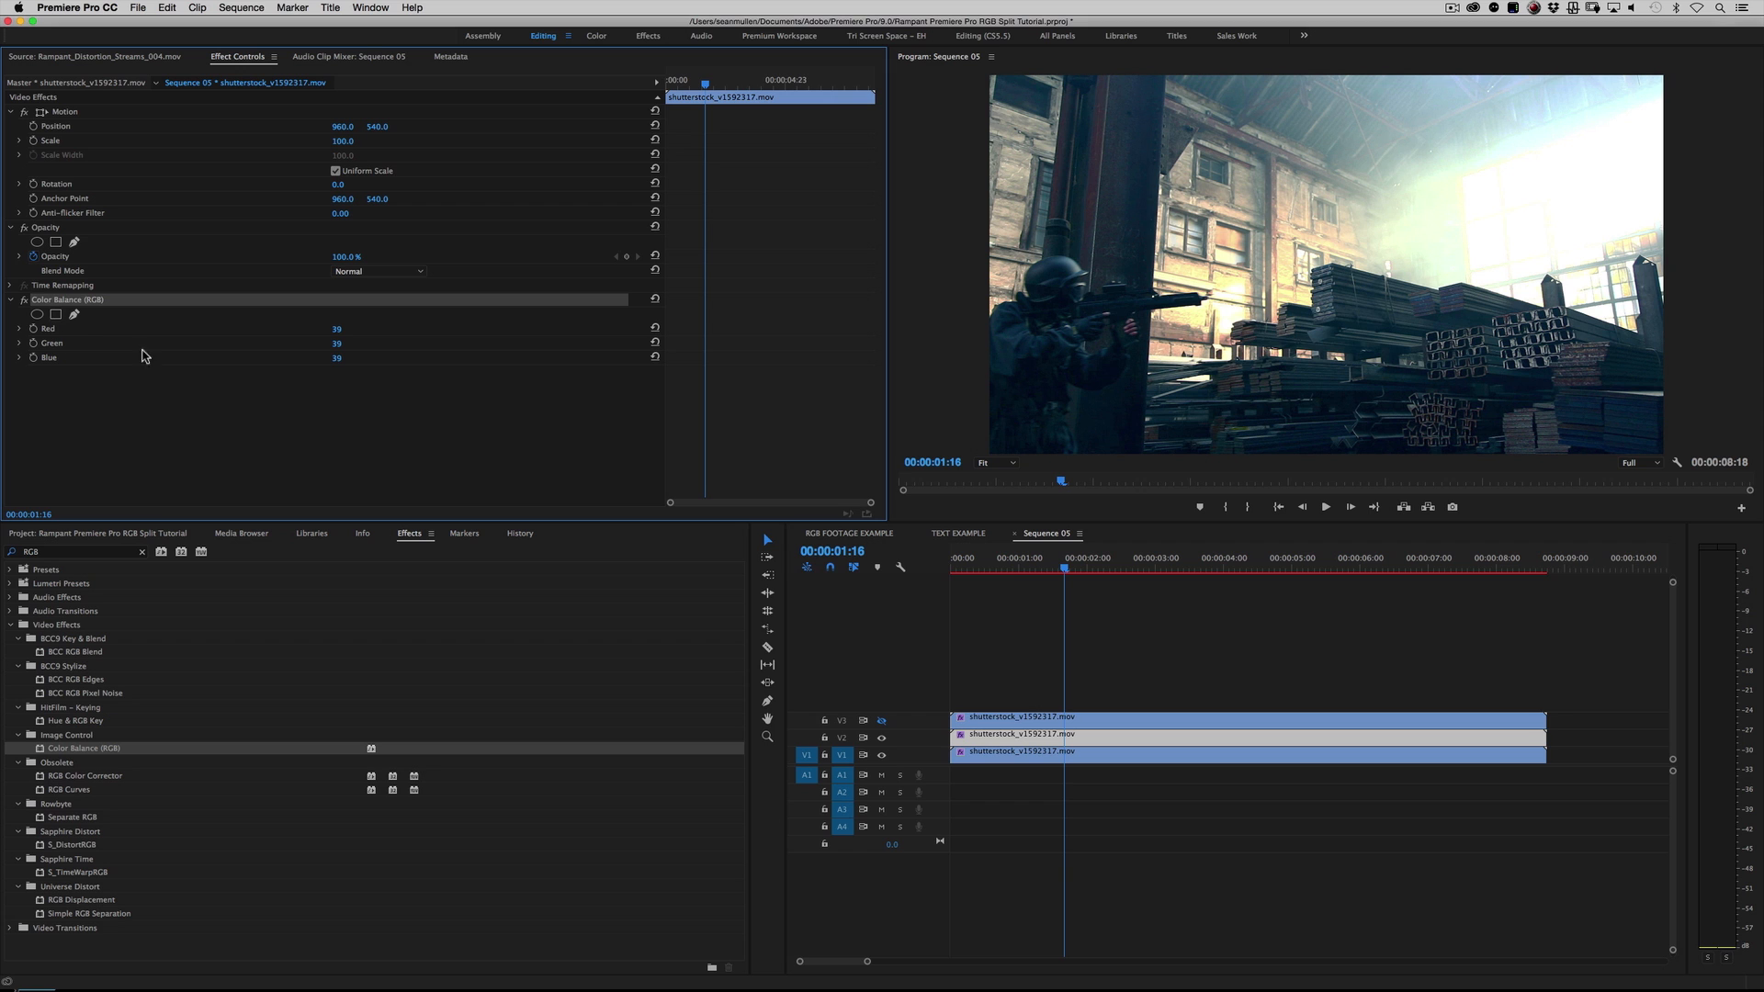
drag(333, 363, 294, 329)
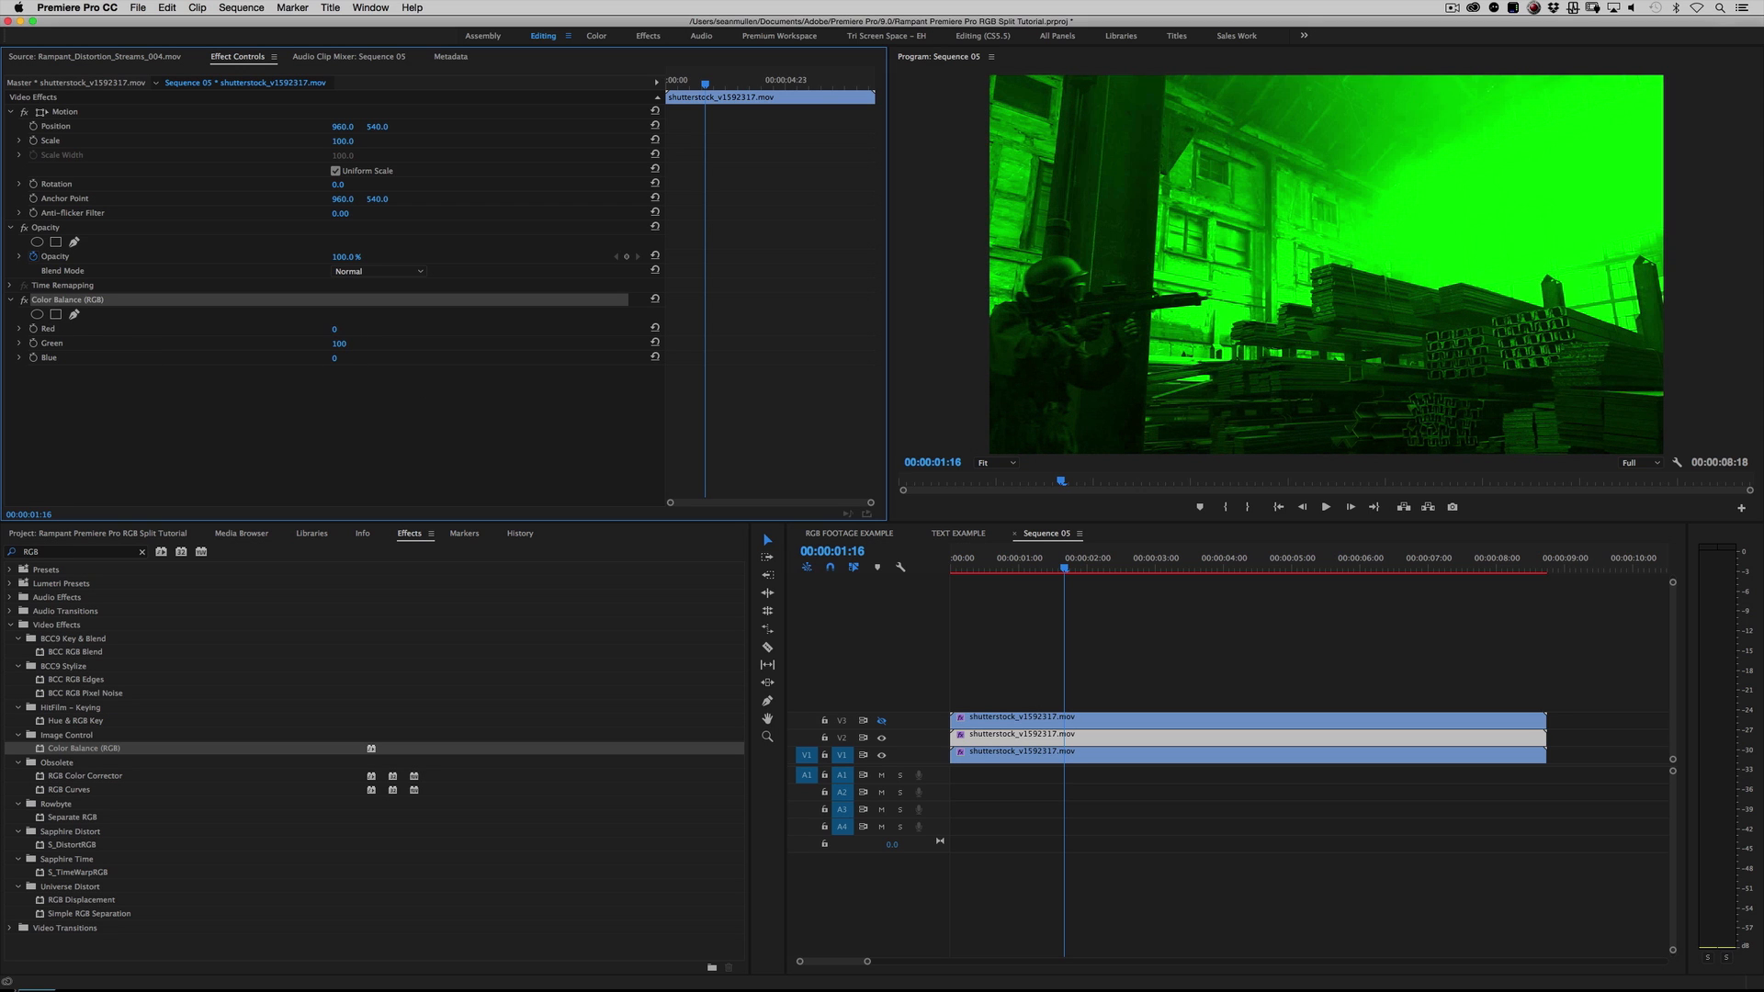
click(881, 739)
click(983, 753)
click(882, 740)
click(1010, 738)
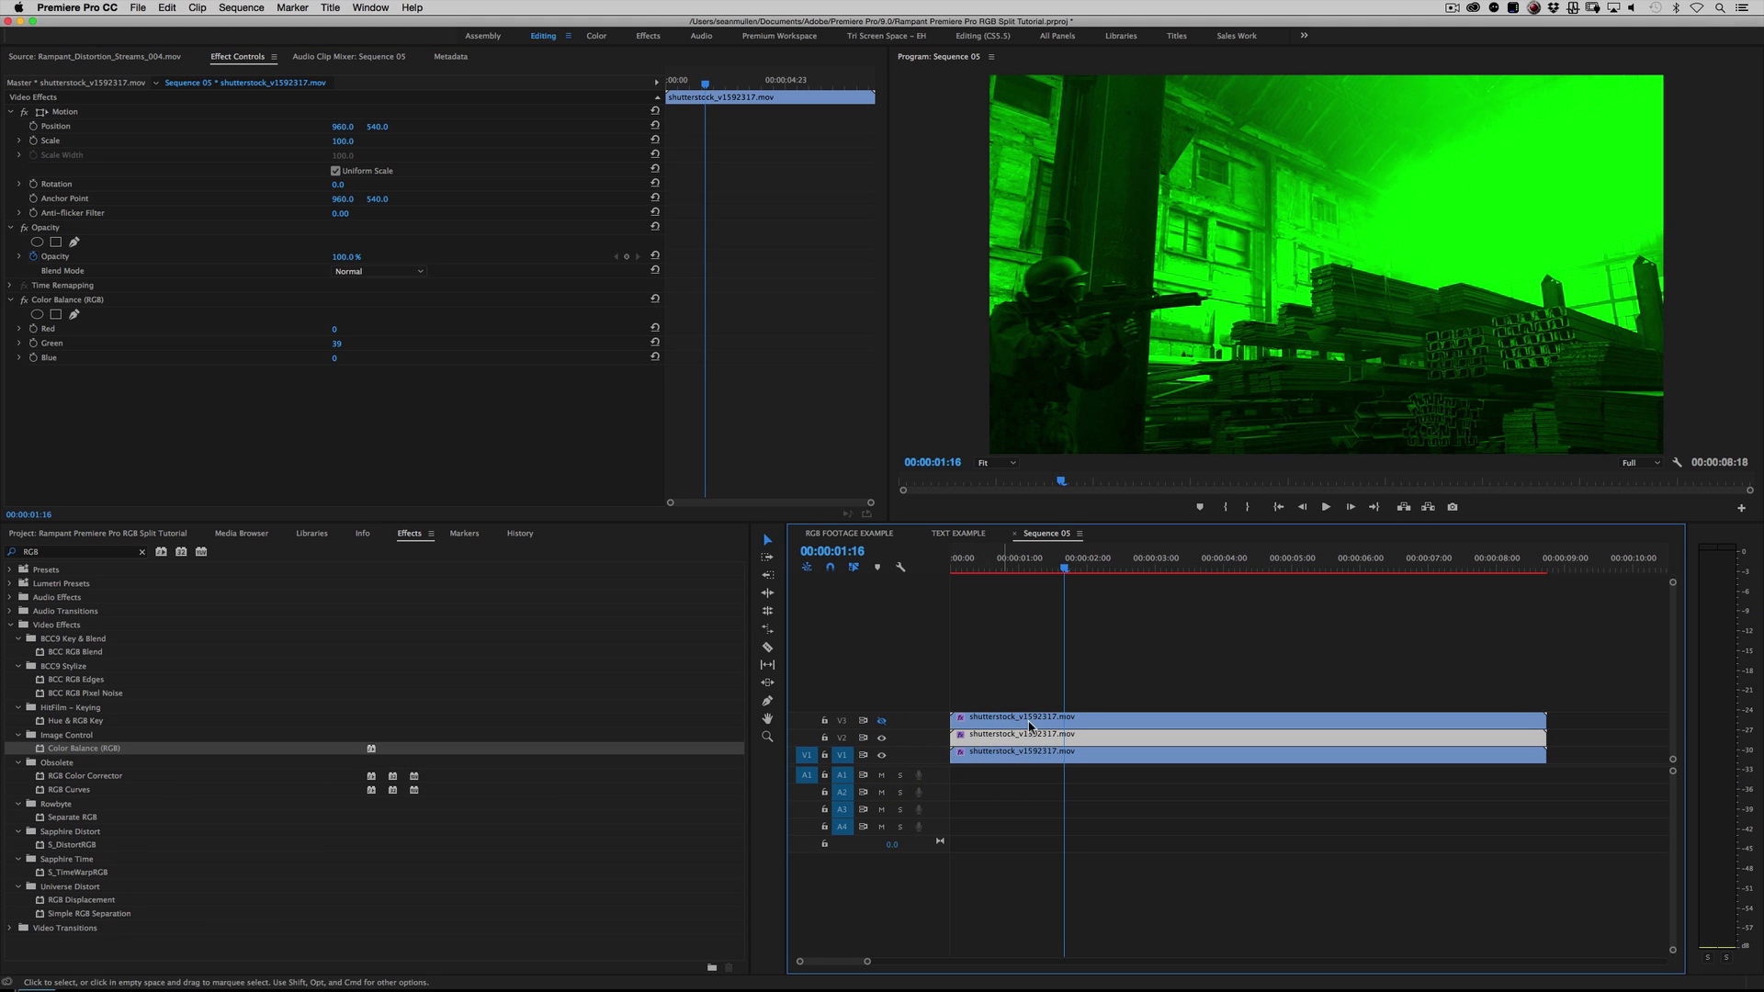
Step: Show track V3 and set its clip's Color Balance (RGB) to Red 0, Green 0 and Blue 100
click(1022, 721)
click(881, 722)
click(988, 722)
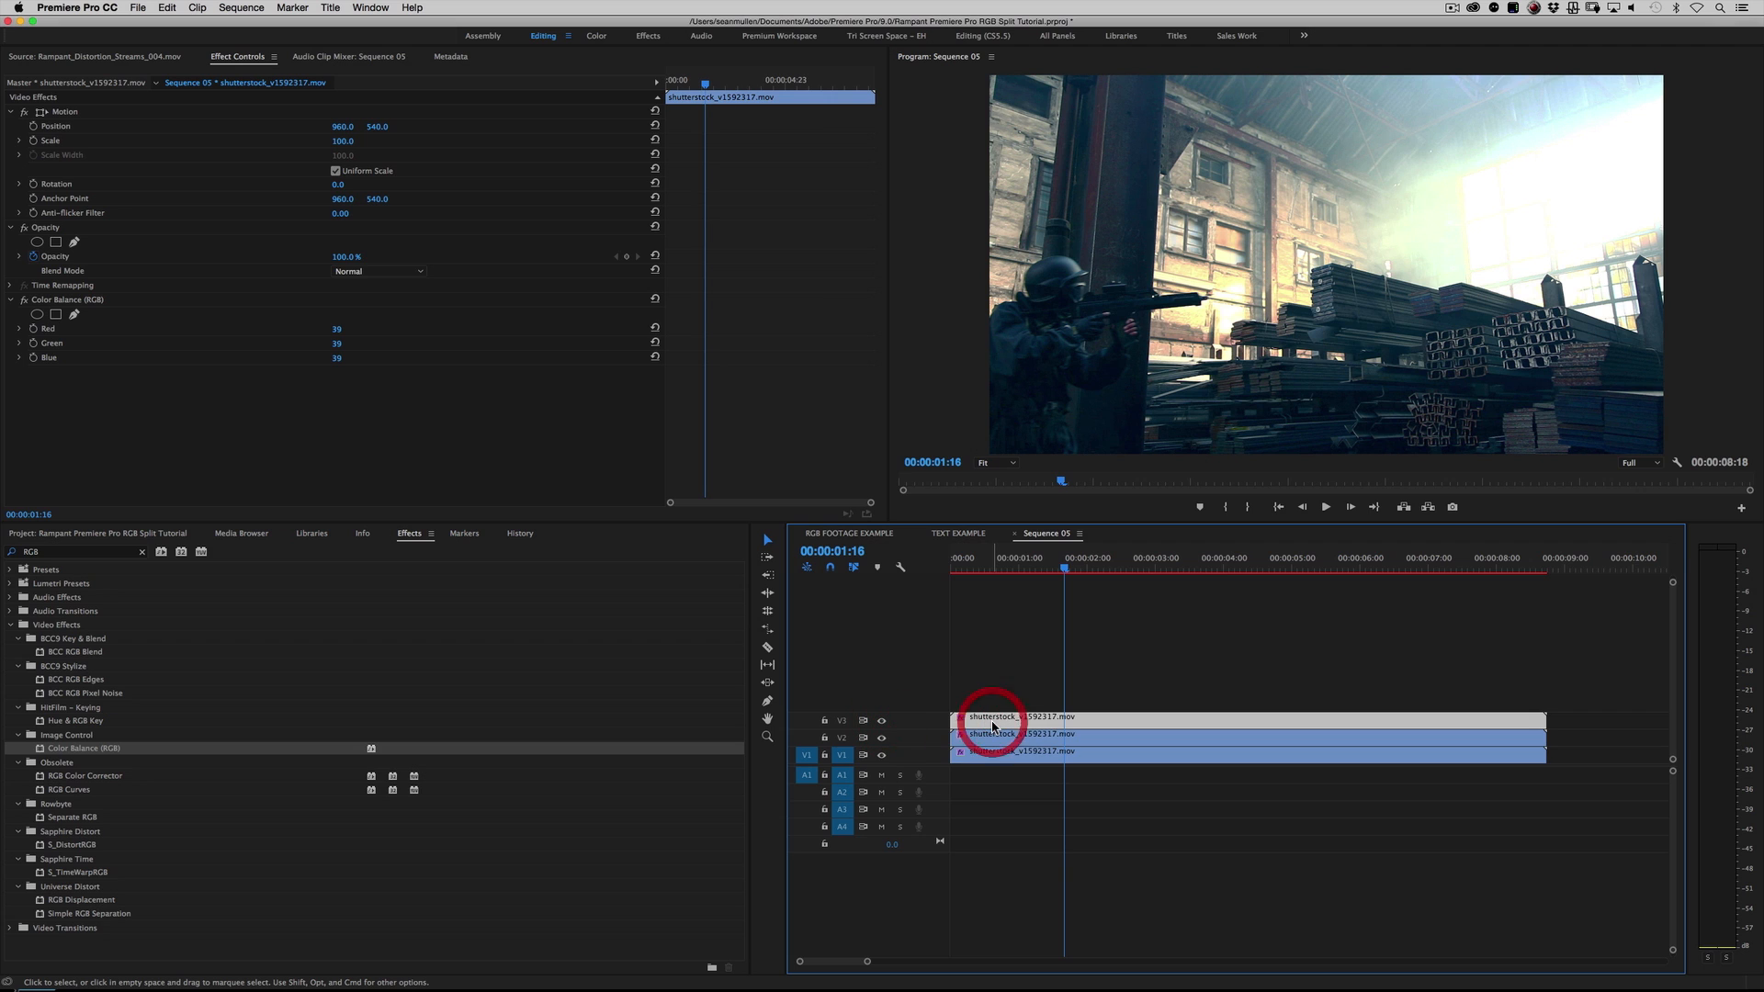
click(80, 302)
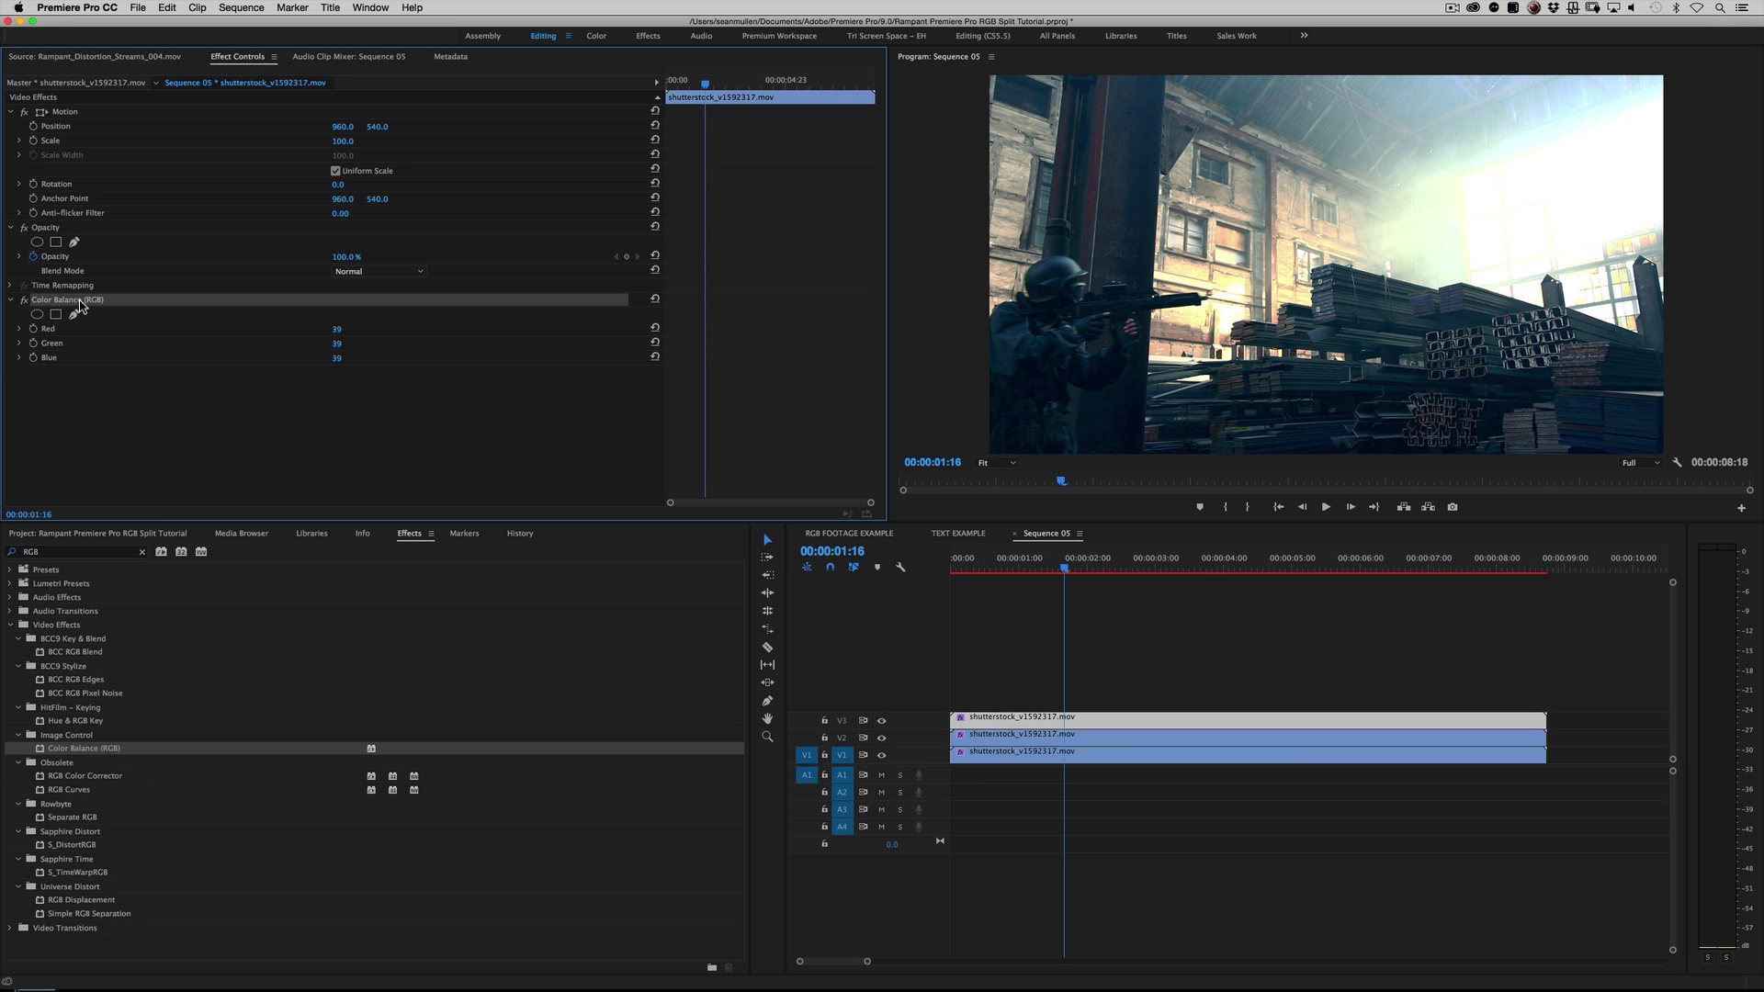
click(336, 357)
text(1003)
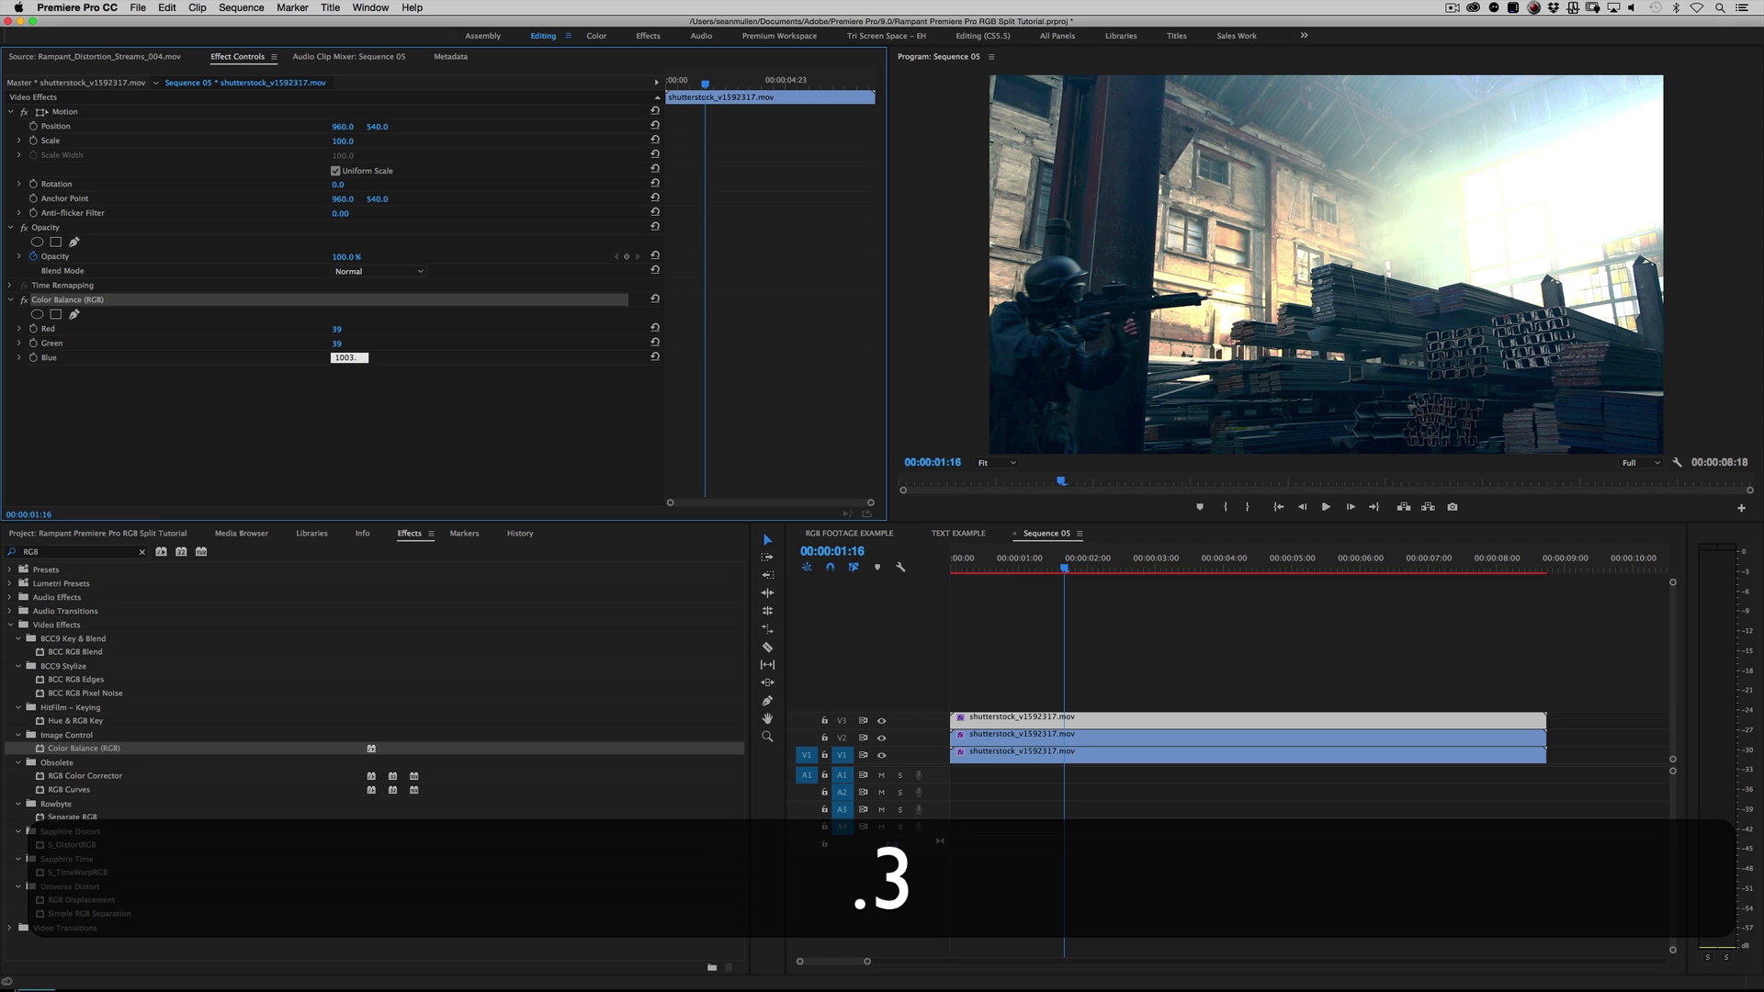
text(.)
key(BackSpace)
key(Return)
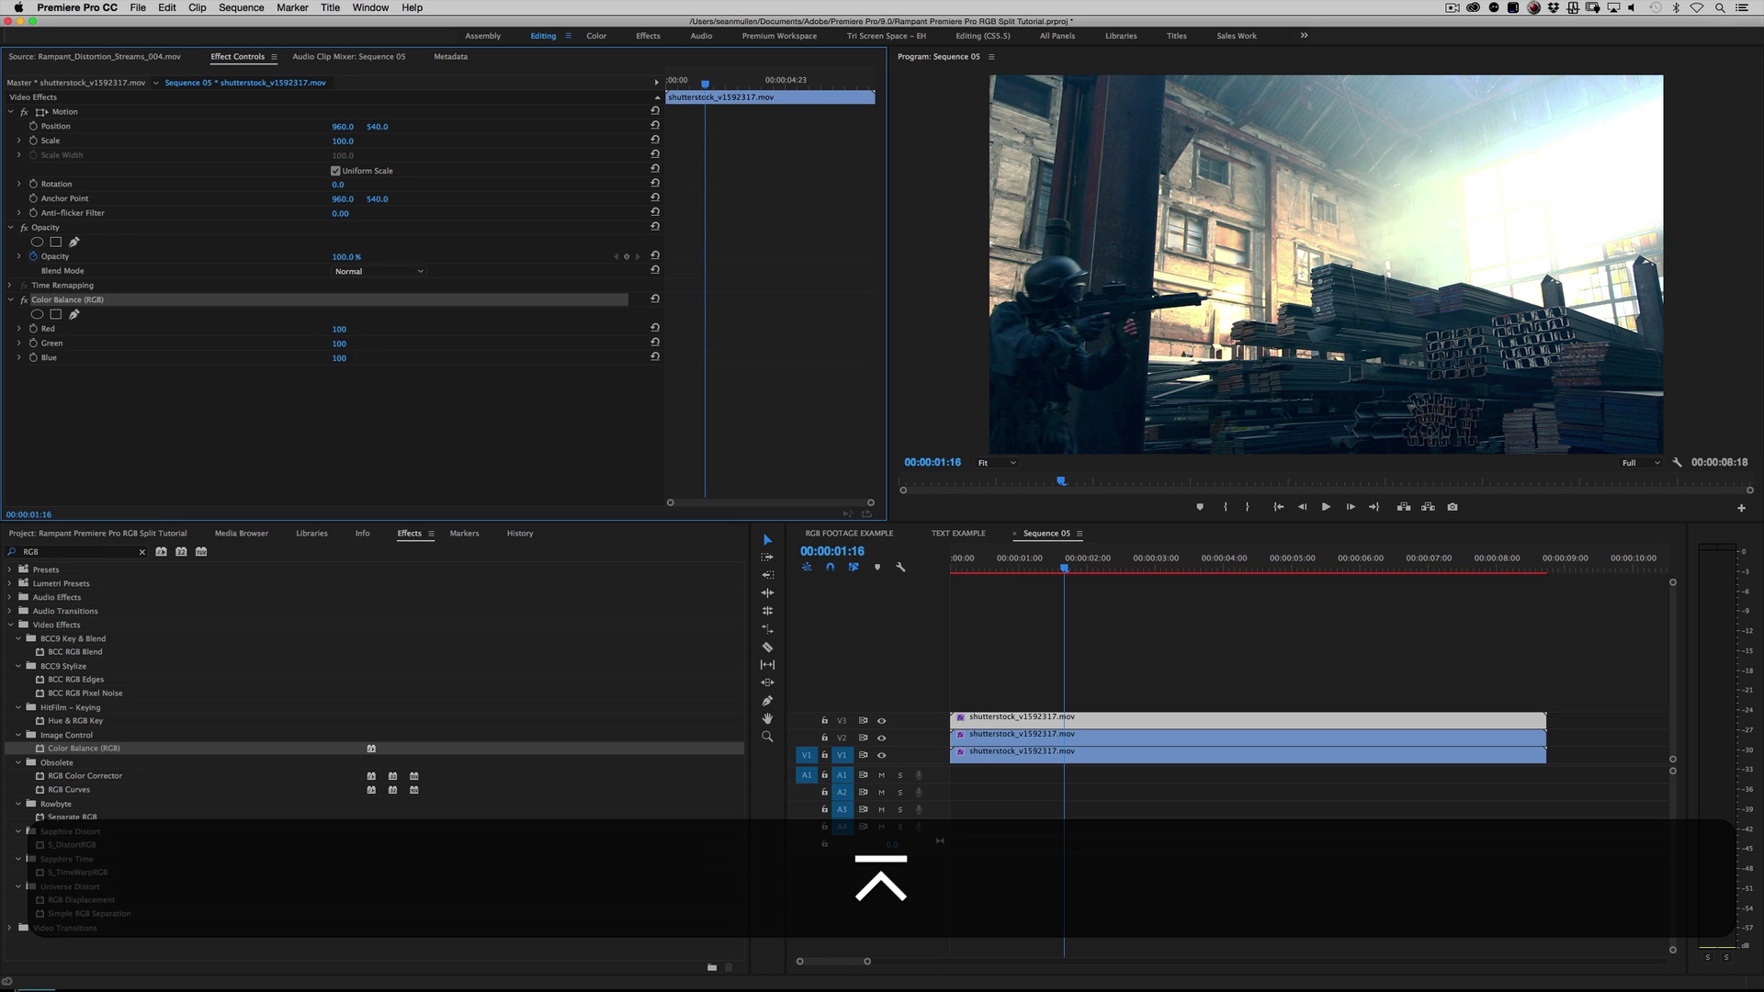
drag(346, 343, 303, 328)
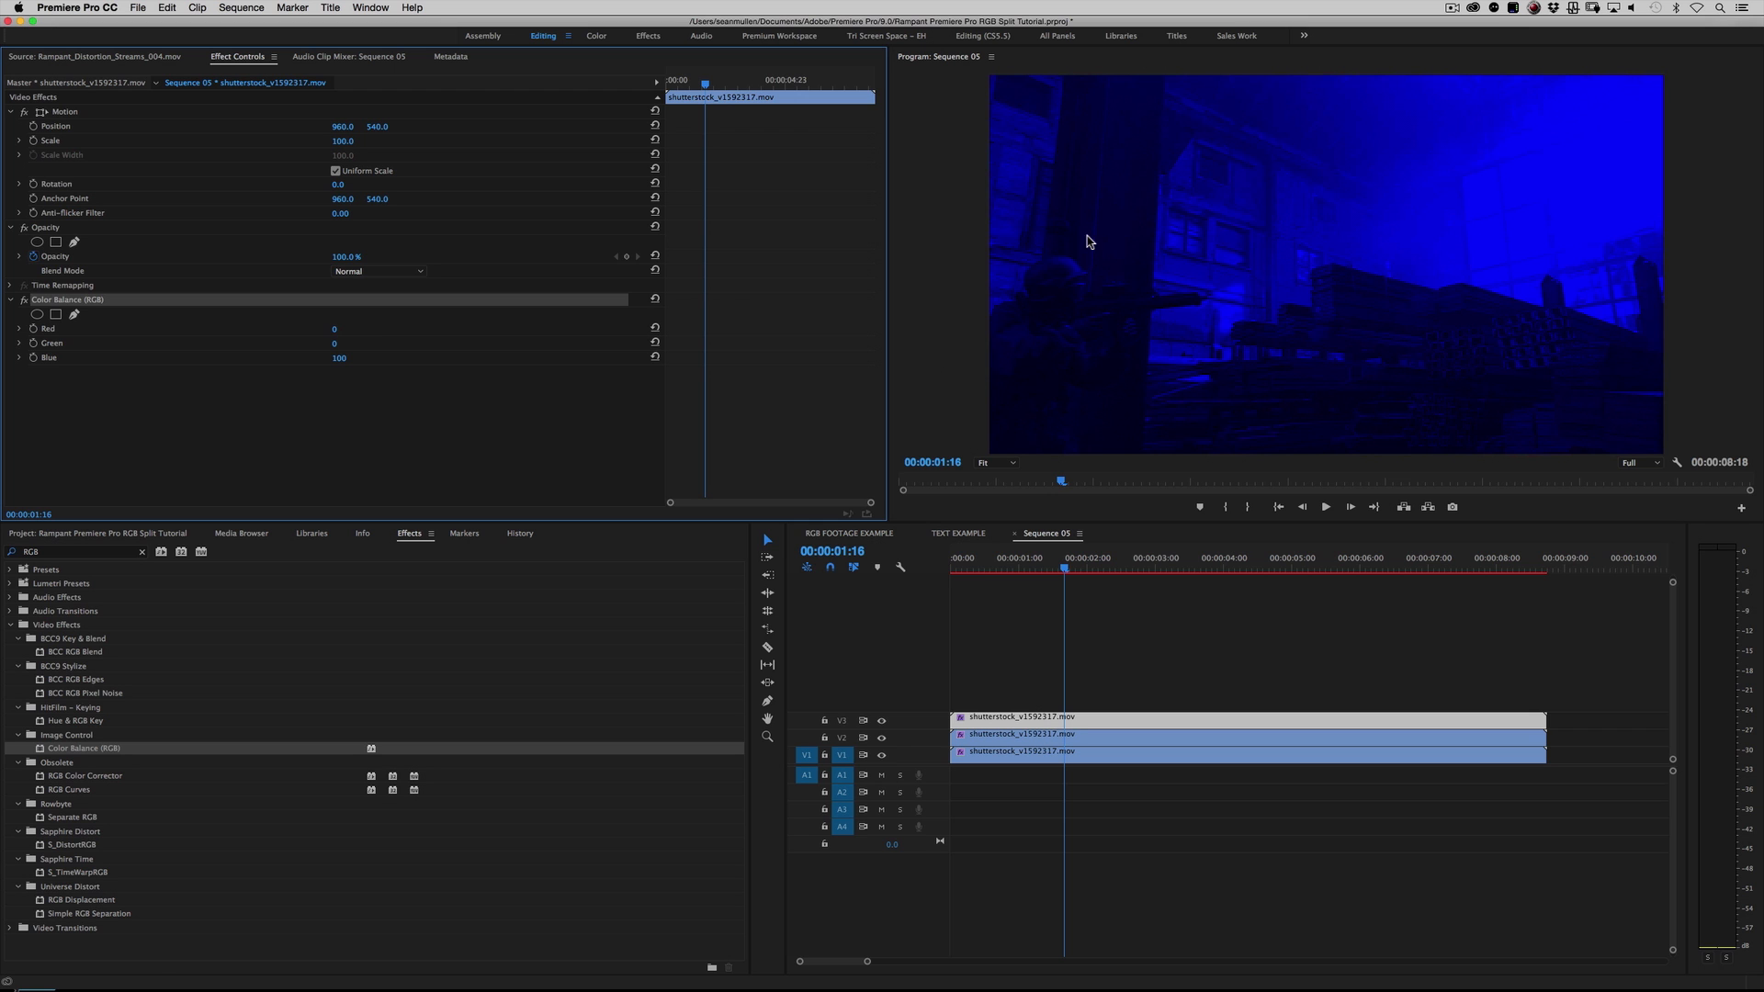
Step: Toggle the visibility of tracks V3 and V2 off and on to check each colour layer, ending with the V3 clip selected
click(882, 721)
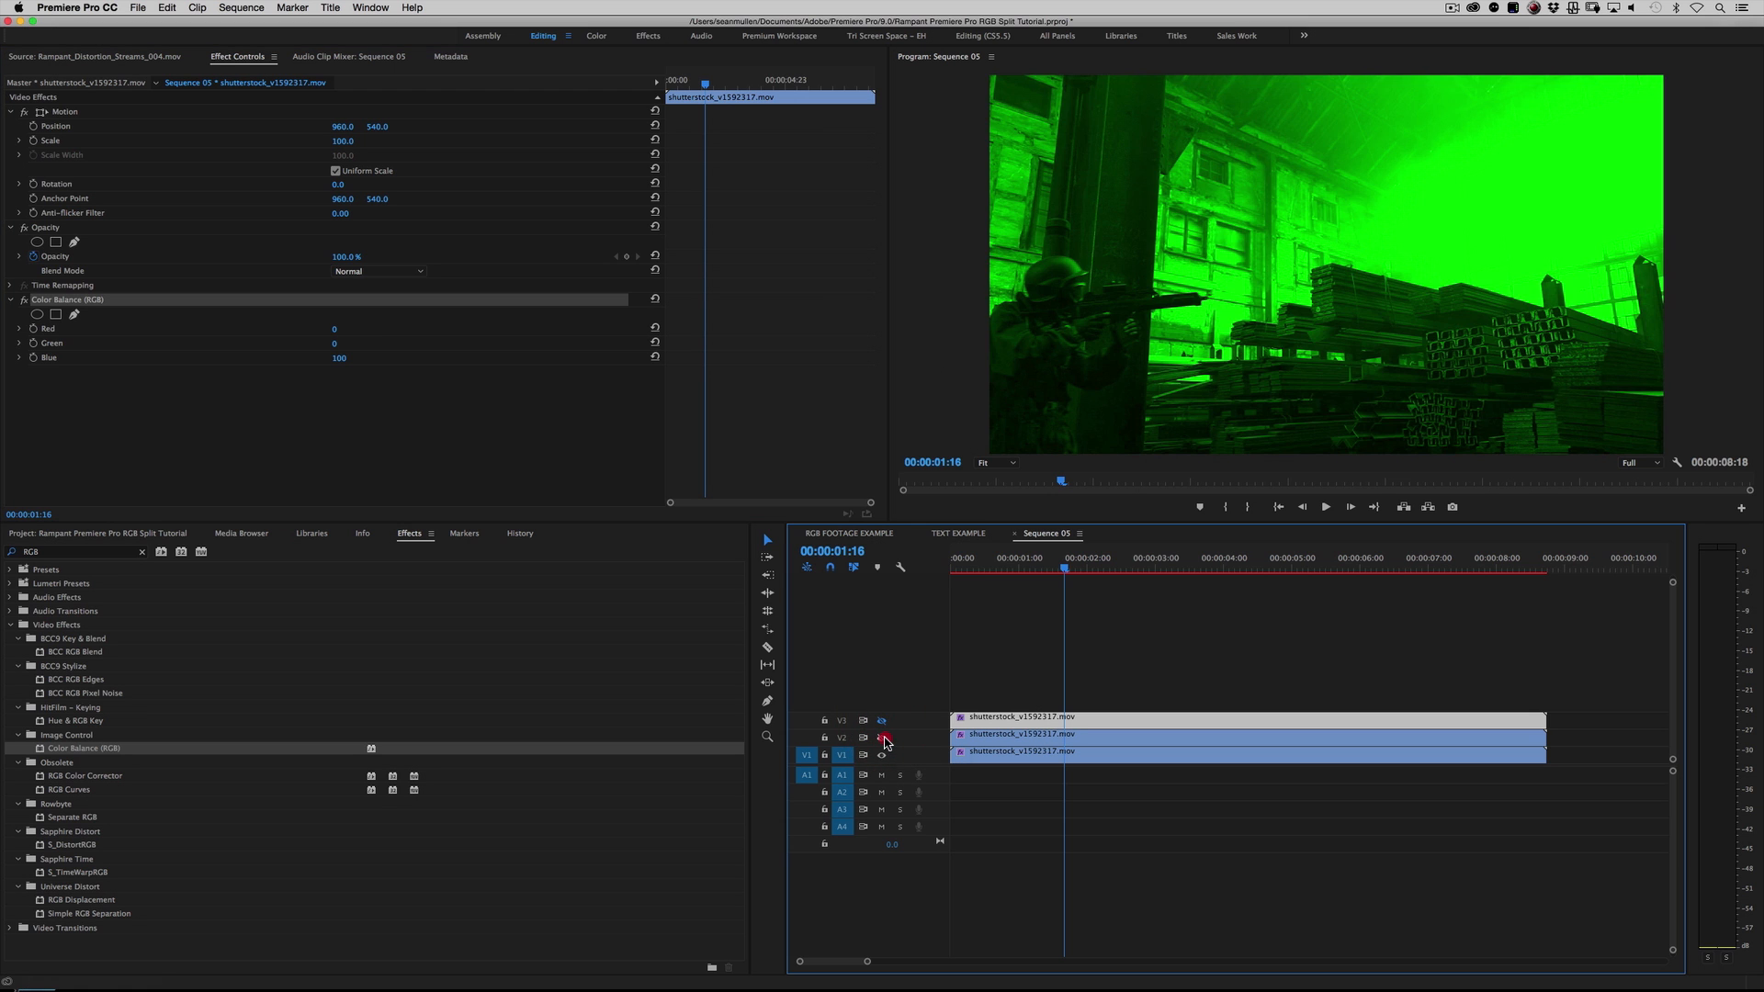
click(883, 738)
click(882, 737)
click(881, 721)
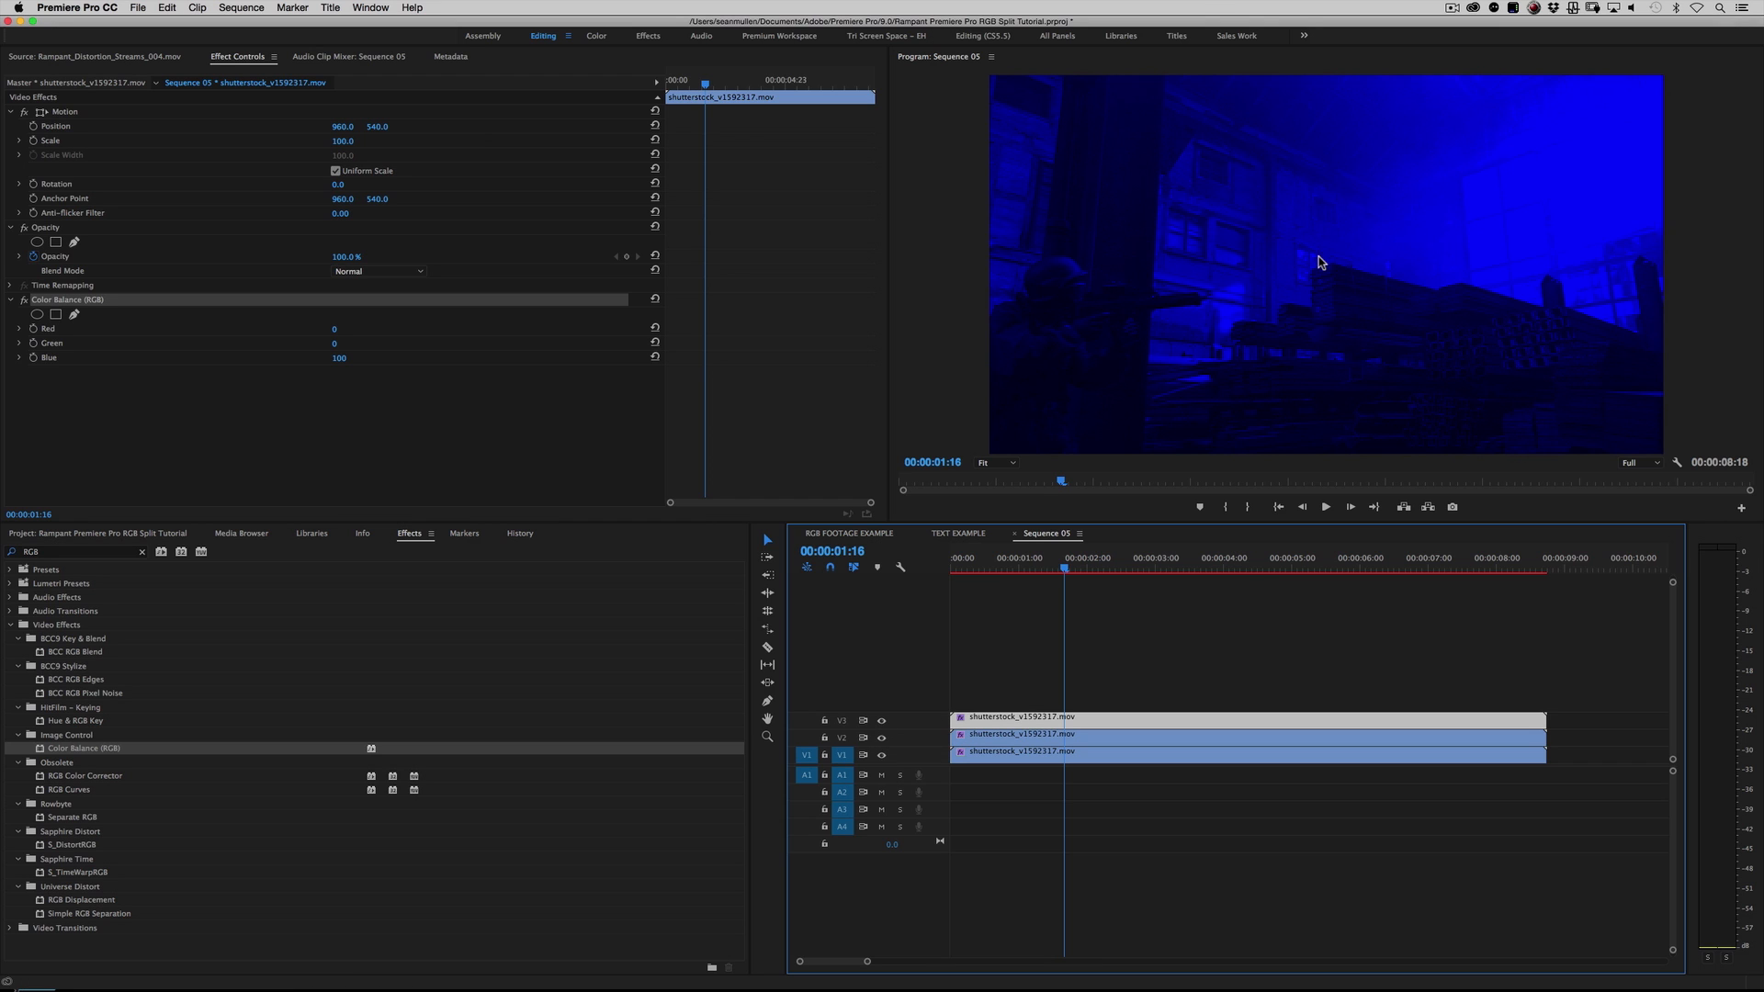
click(1037, 662)
click(1019, 724)
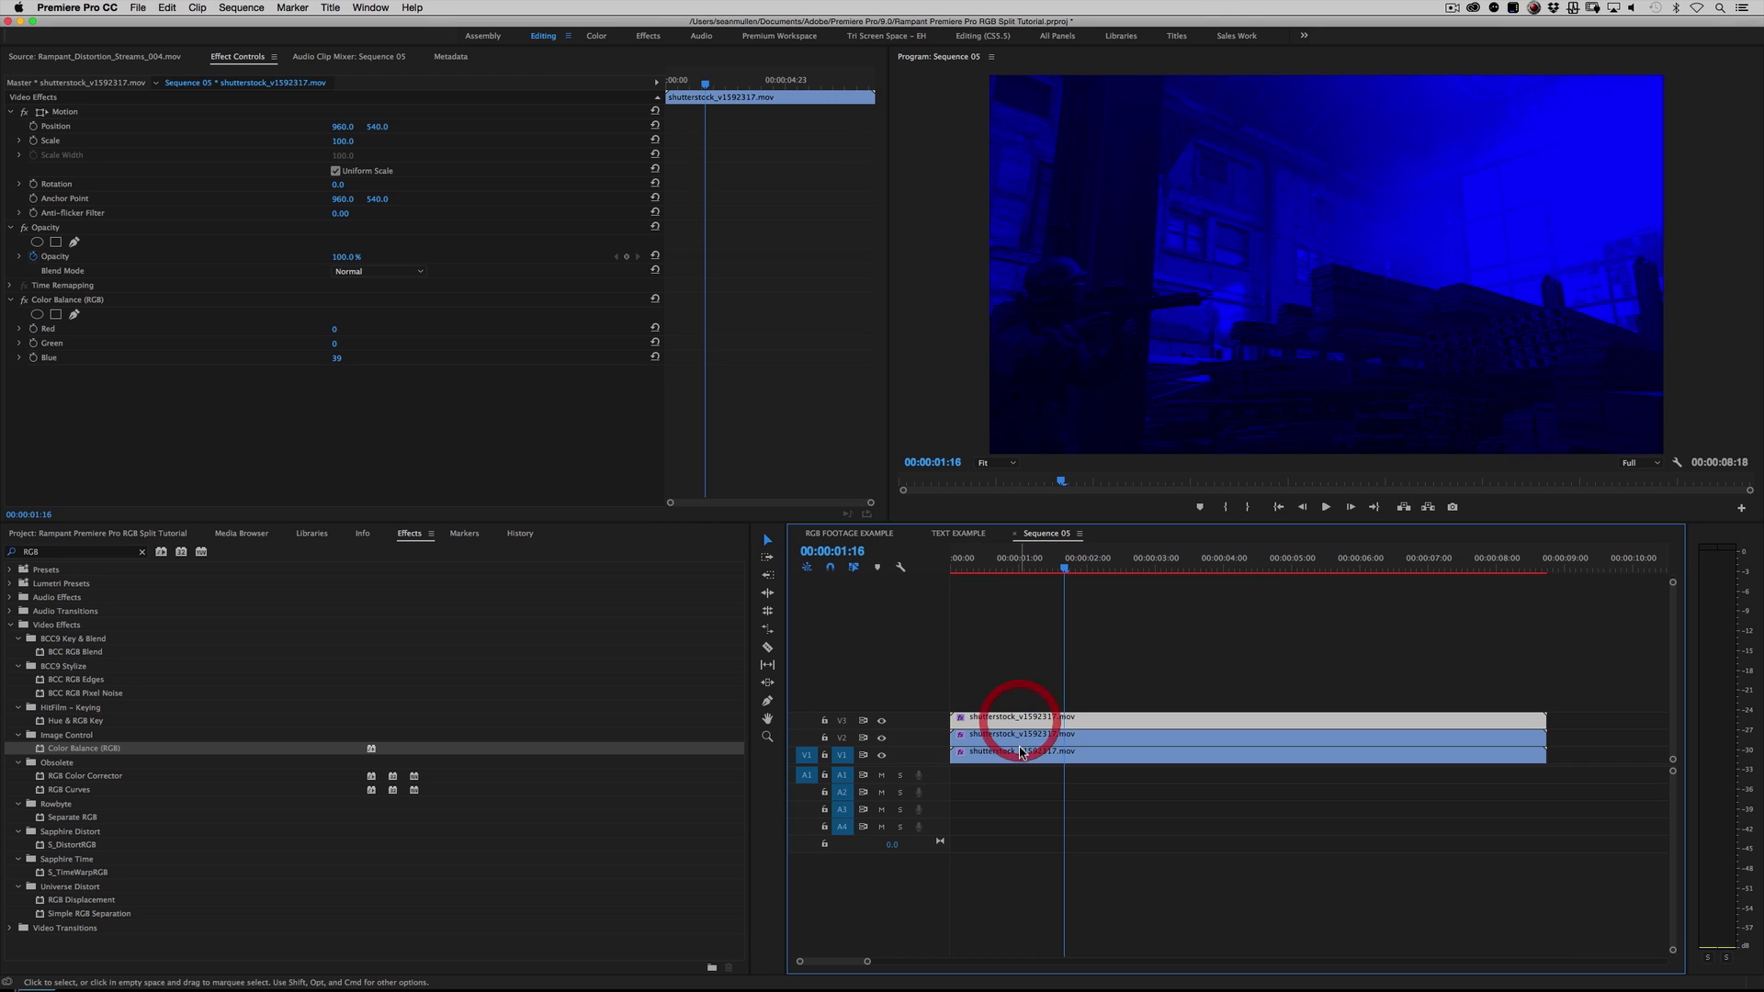
Step: Set the blend mode of both the V3 clip and the V2 clip to Screen
drag(1065, 569, 1117, 577)
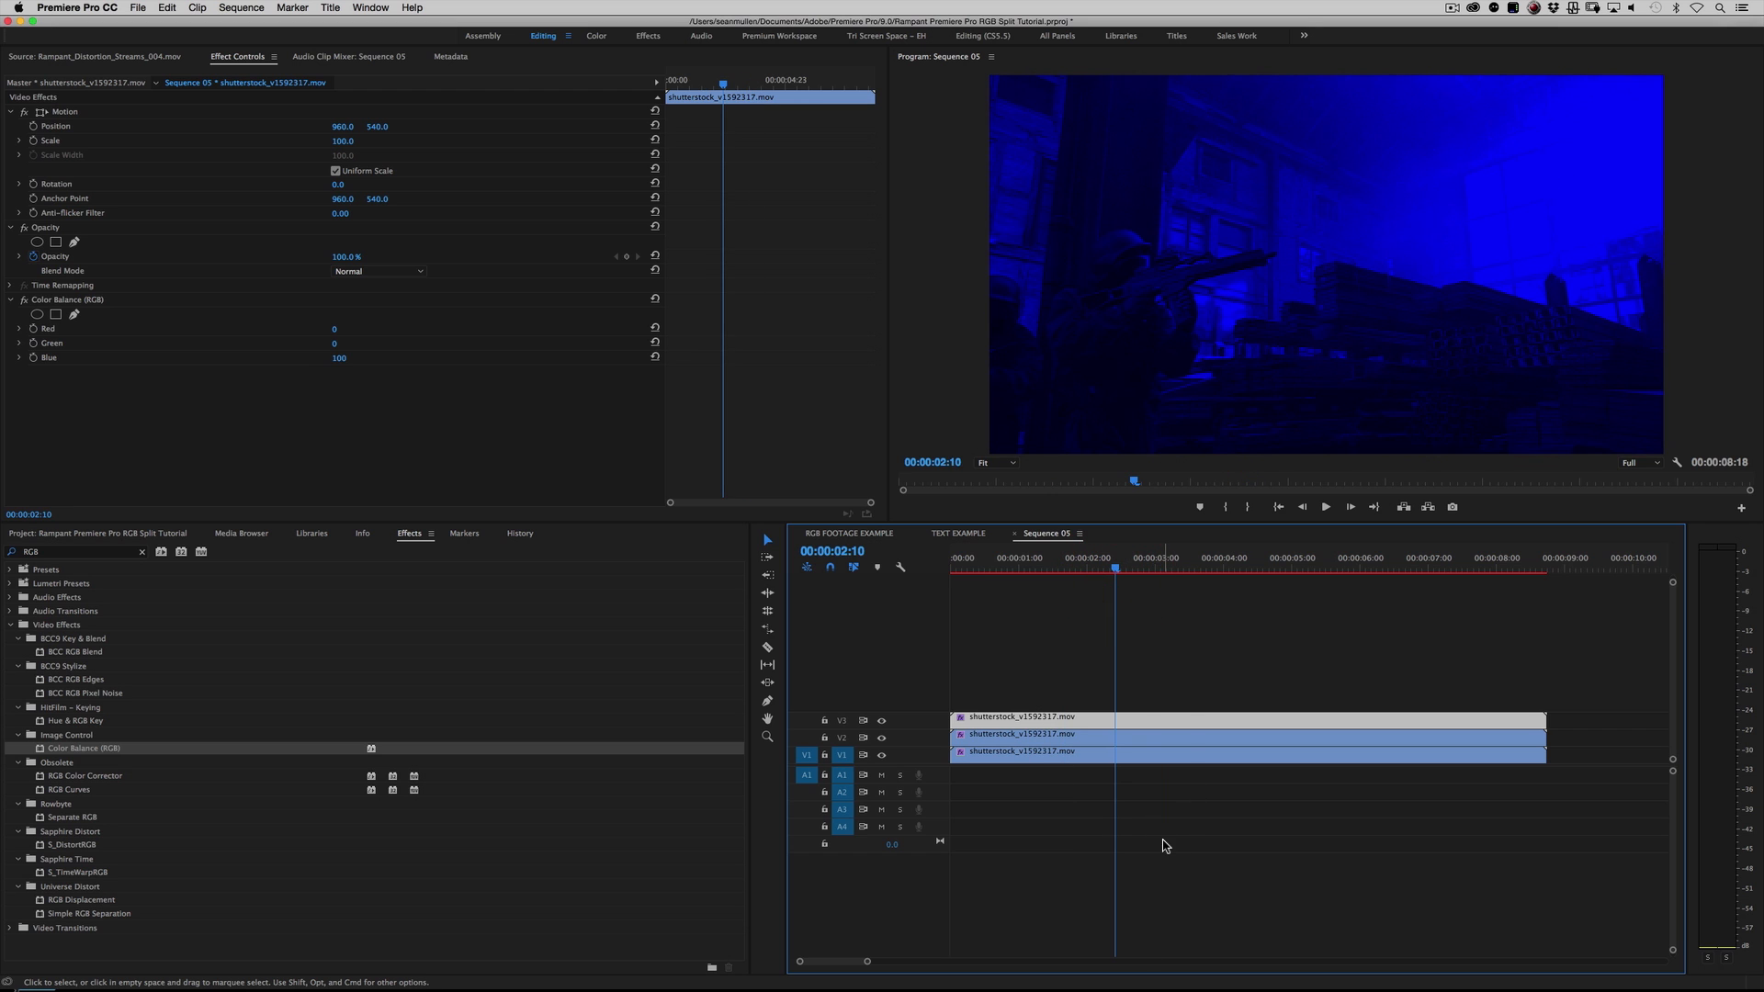
click(1145, 701)
click(1140, 719)
click(390, 271)
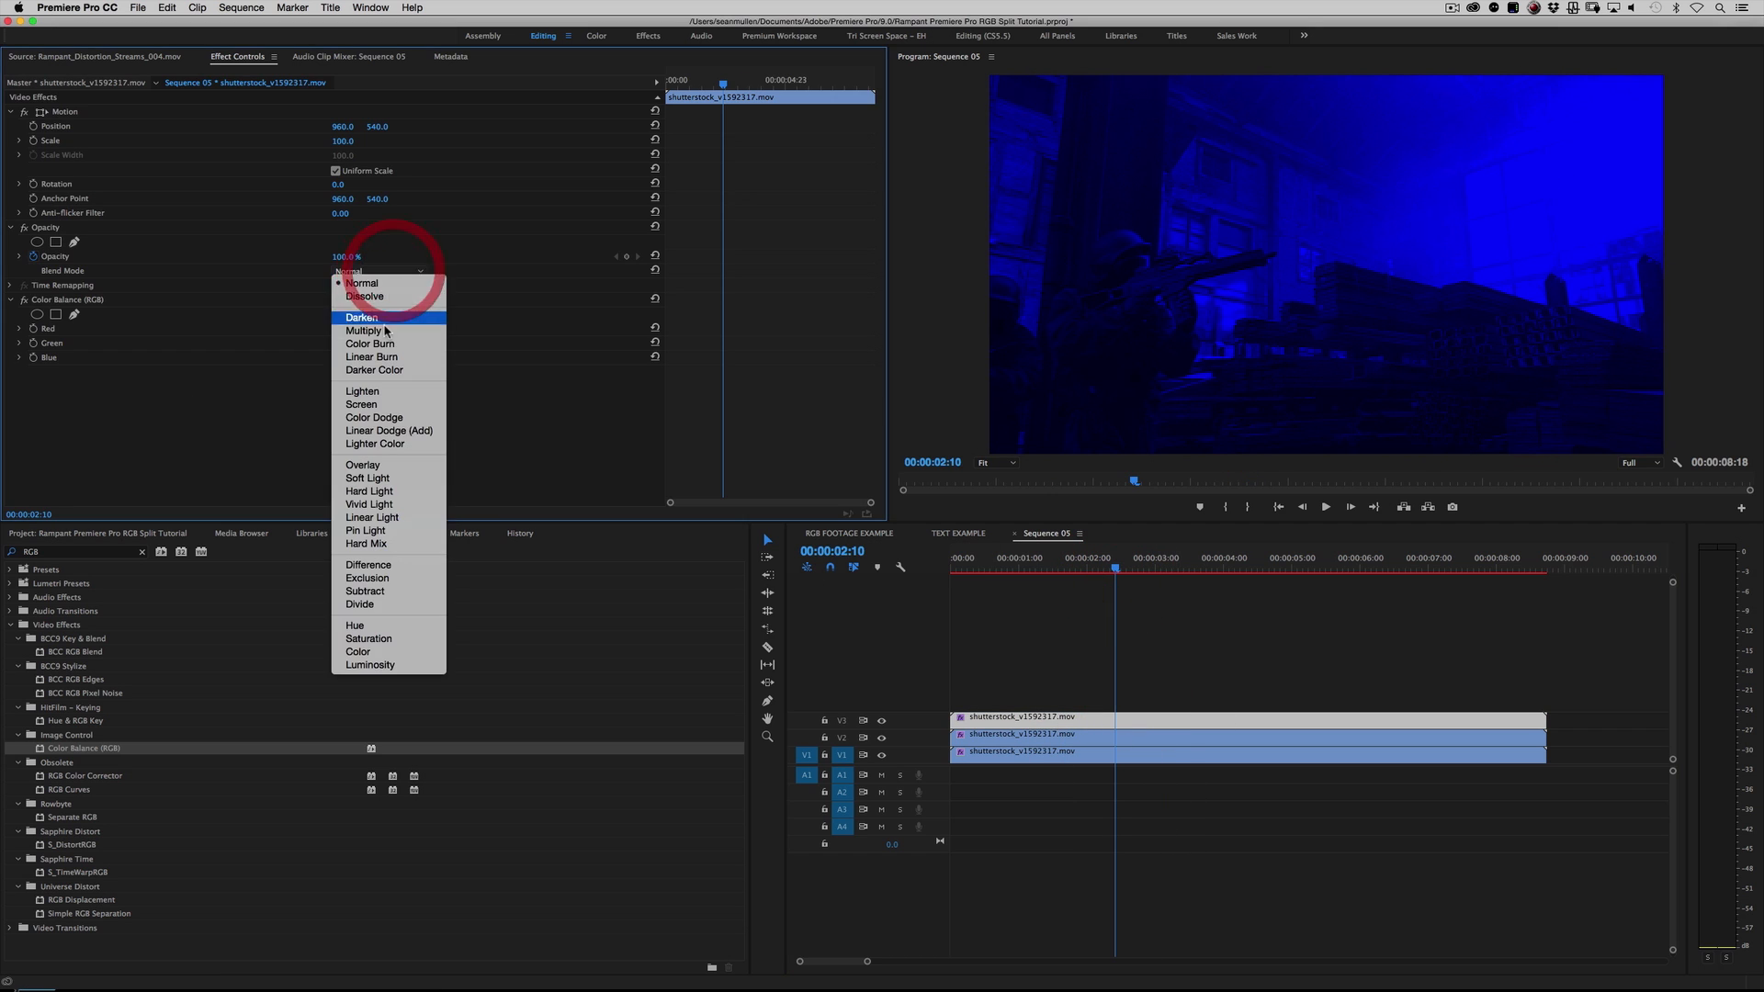
click(362, 404)
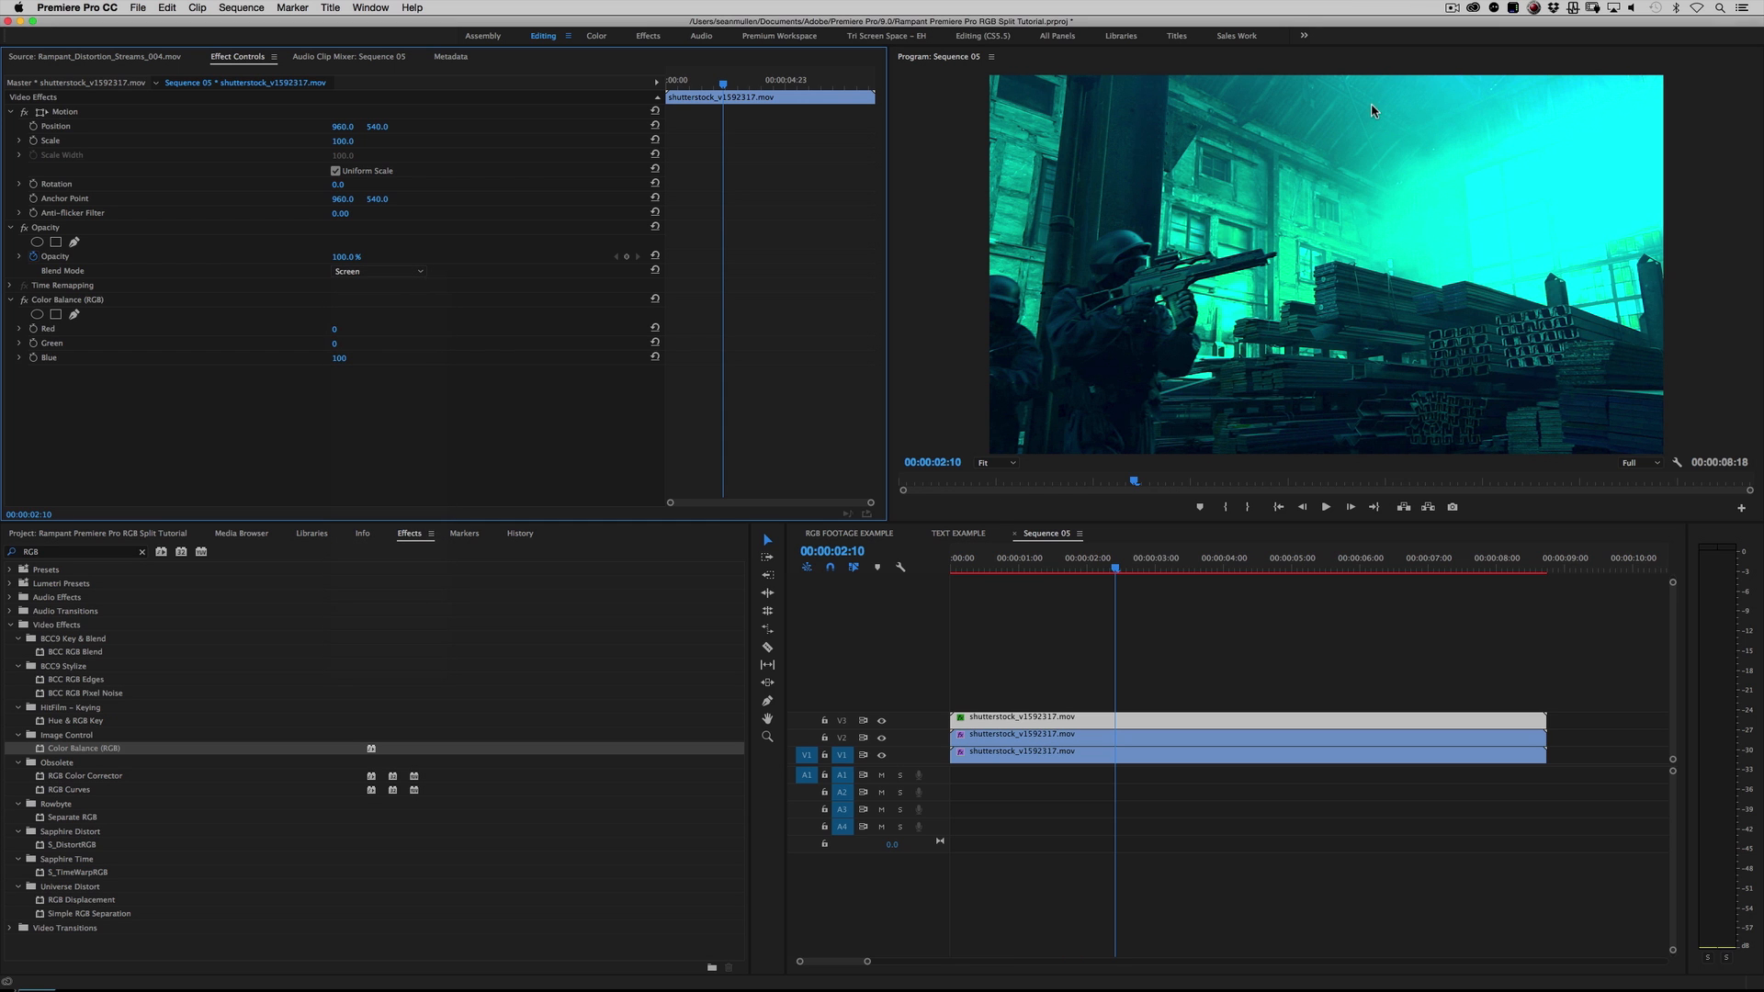
click(1048, 733)
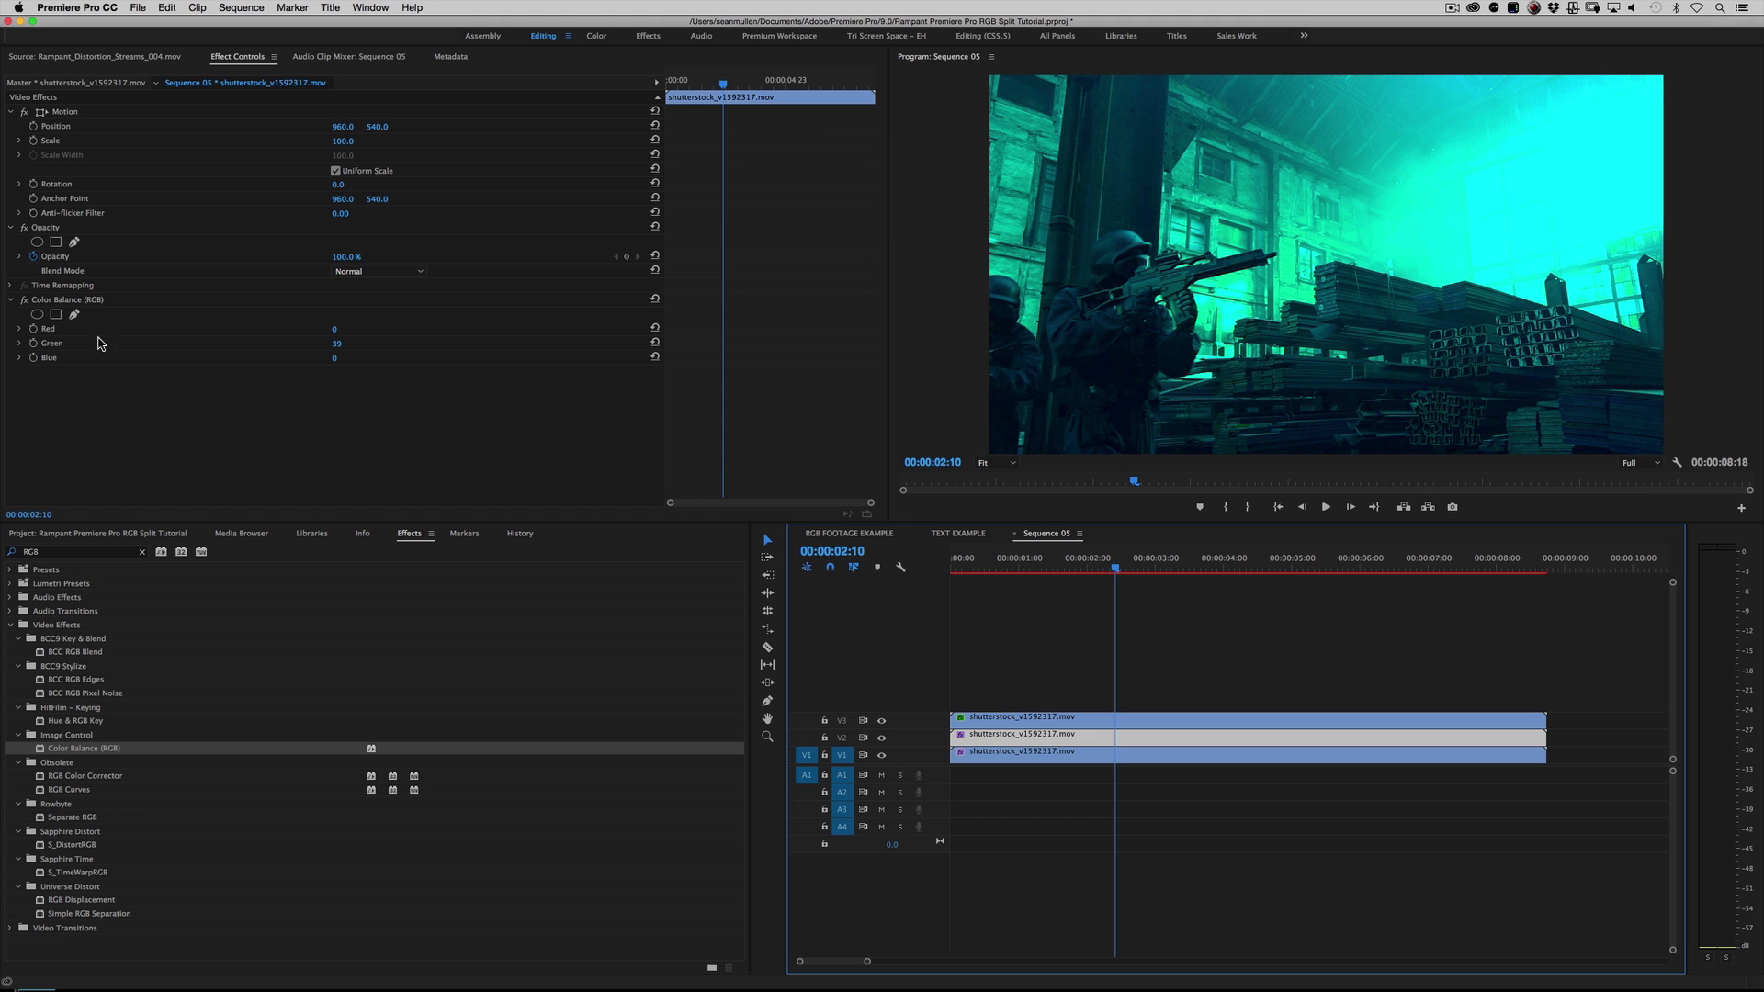
click(379, 271)
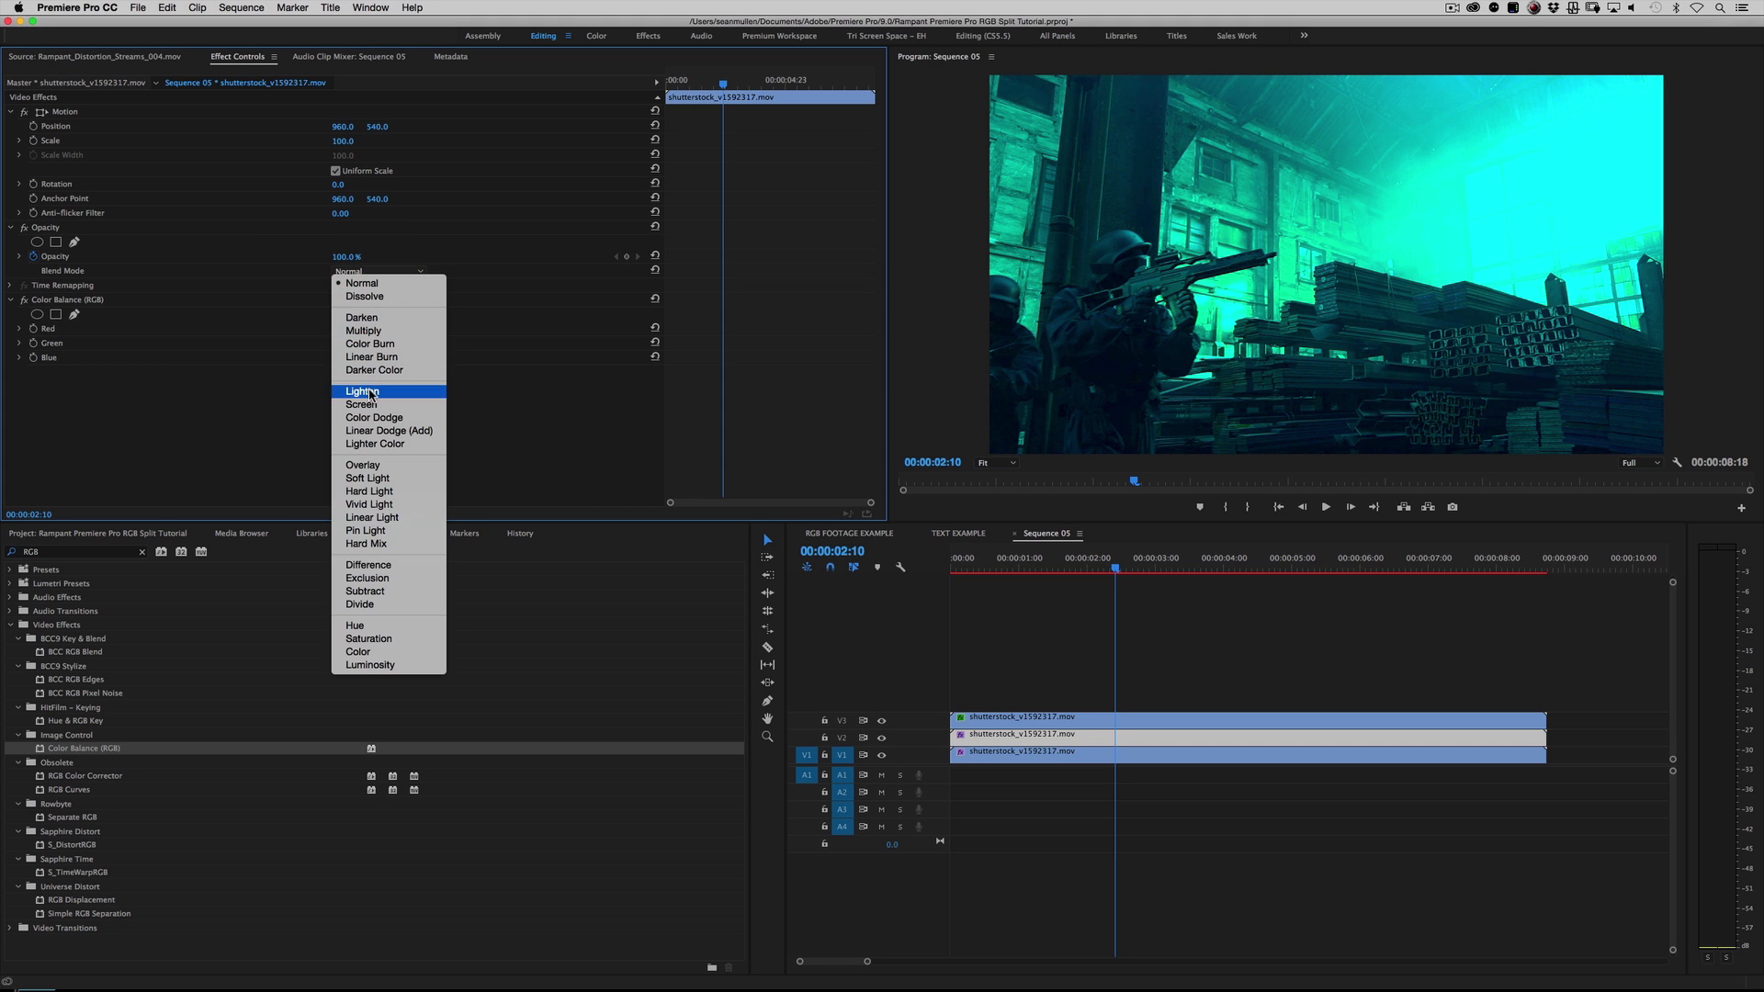
click(370, 402)
Step: Play and scrub the opening seconds of the sequence to check the recombined colour layers
drag(1093, 569, 992, 570)
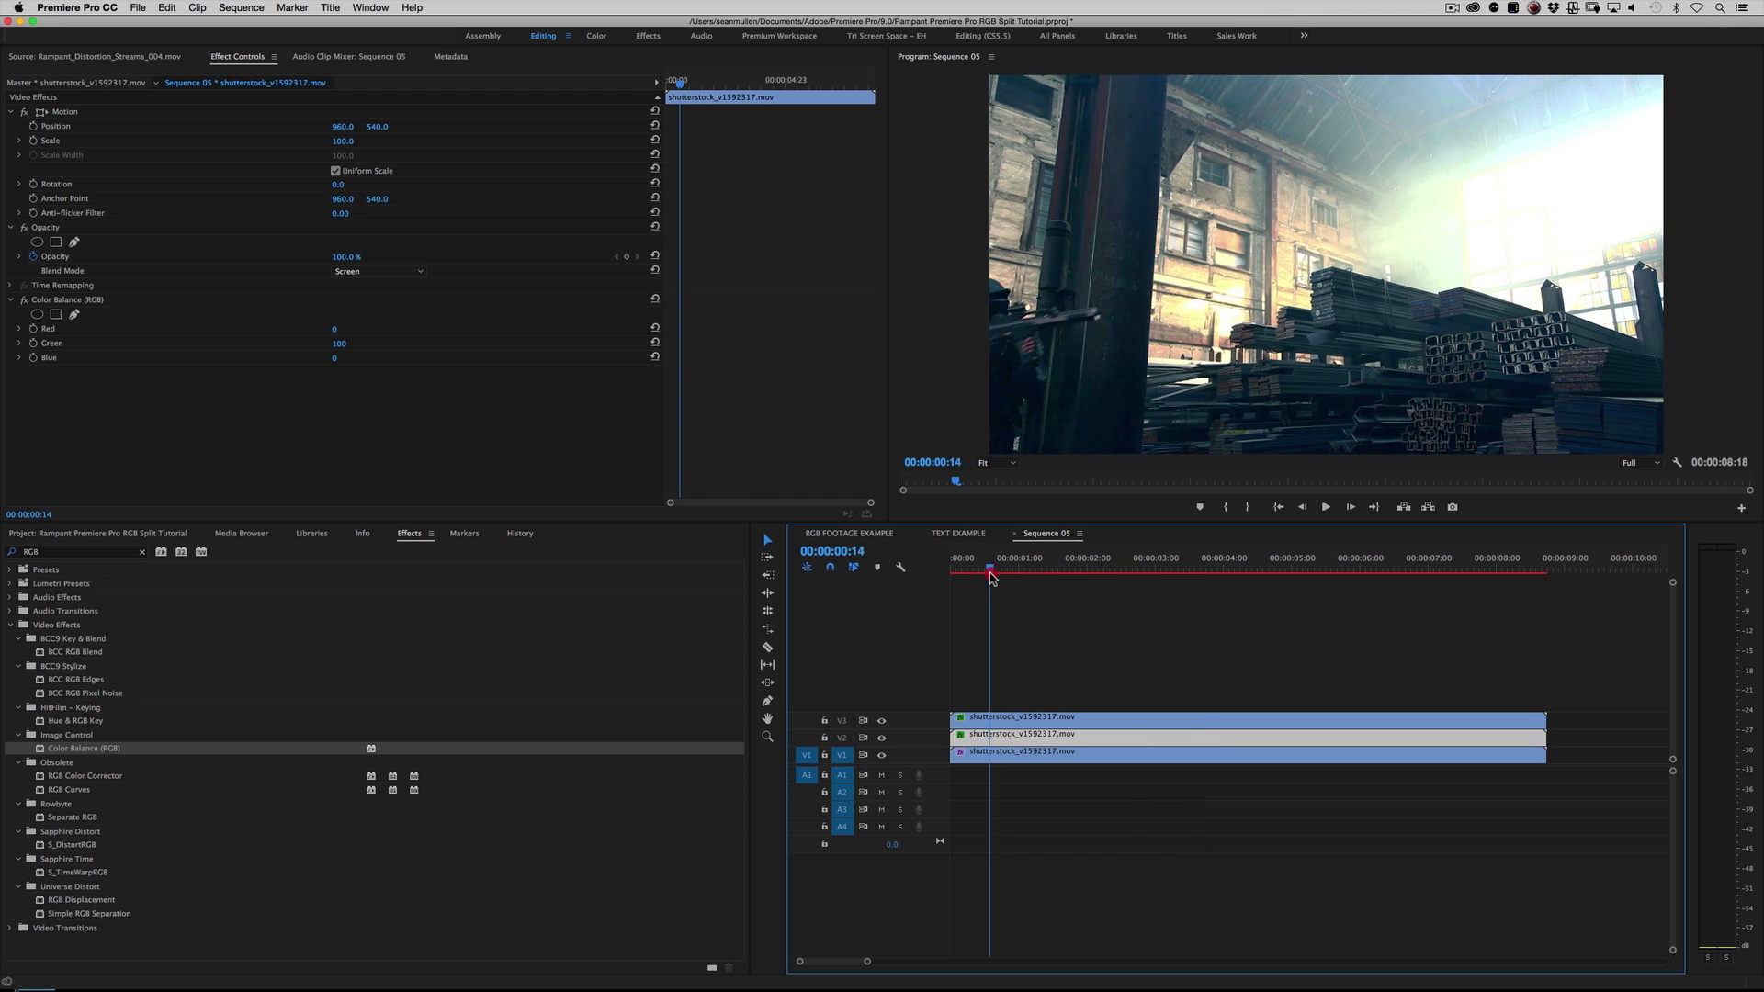
key(space)
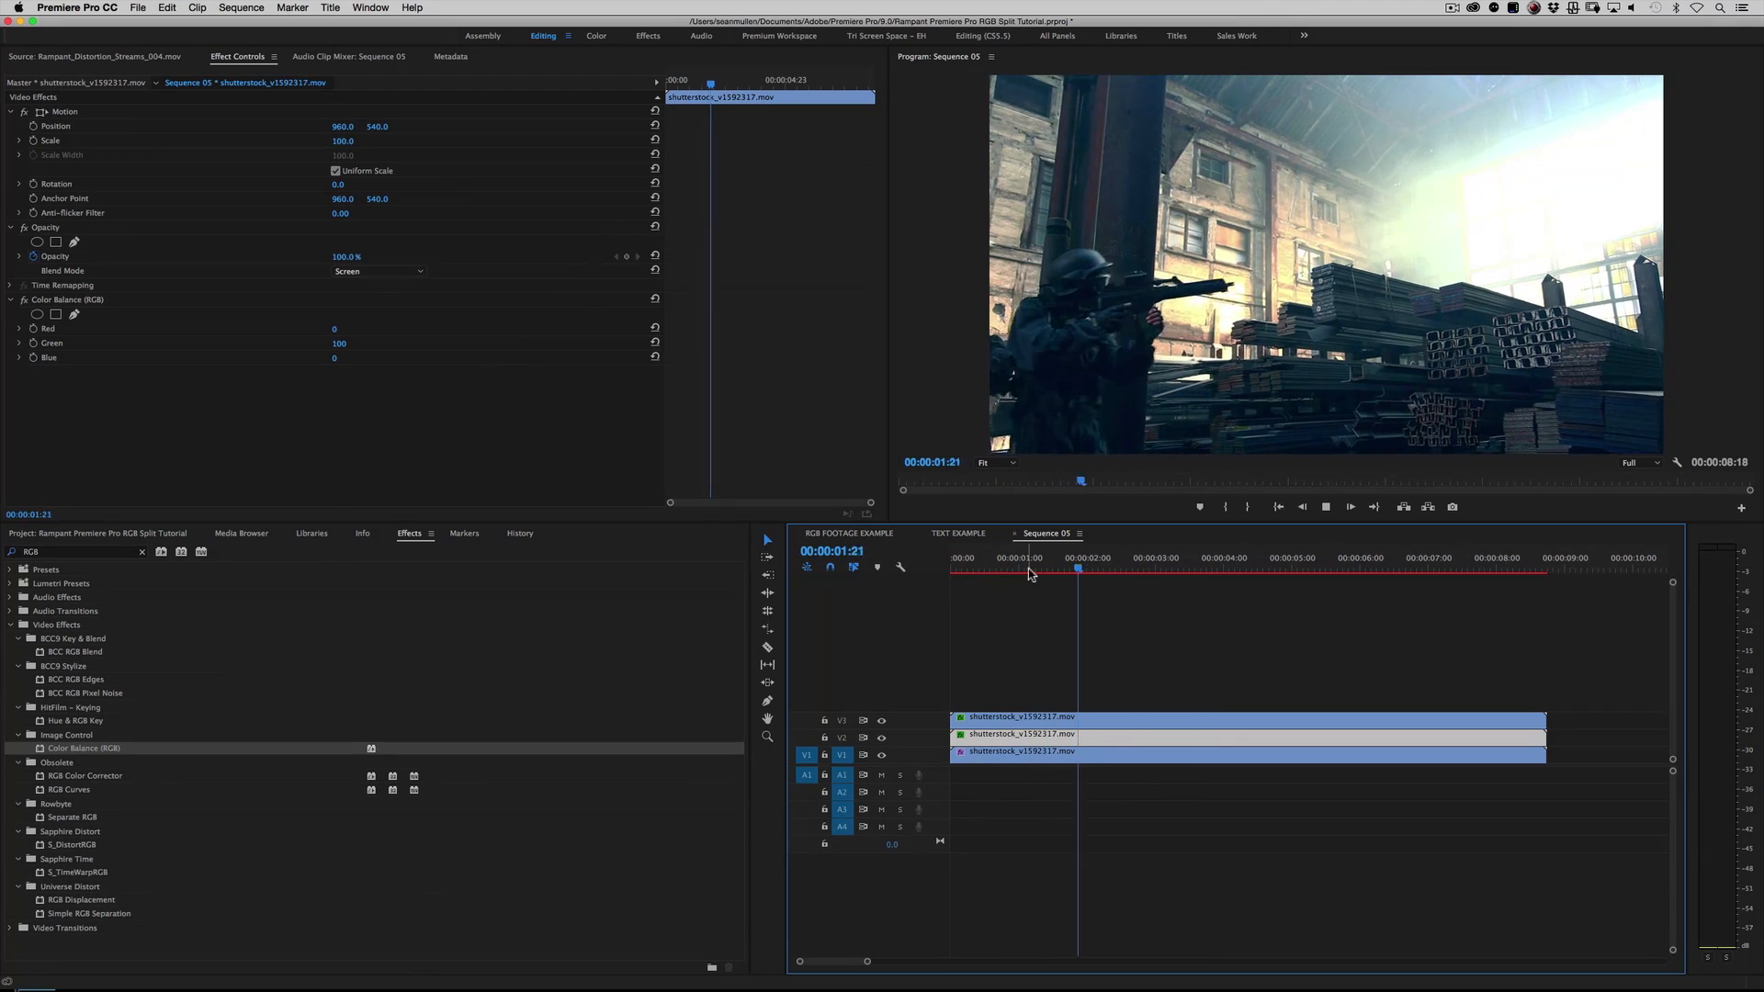
key(space)
click(1058, 565)
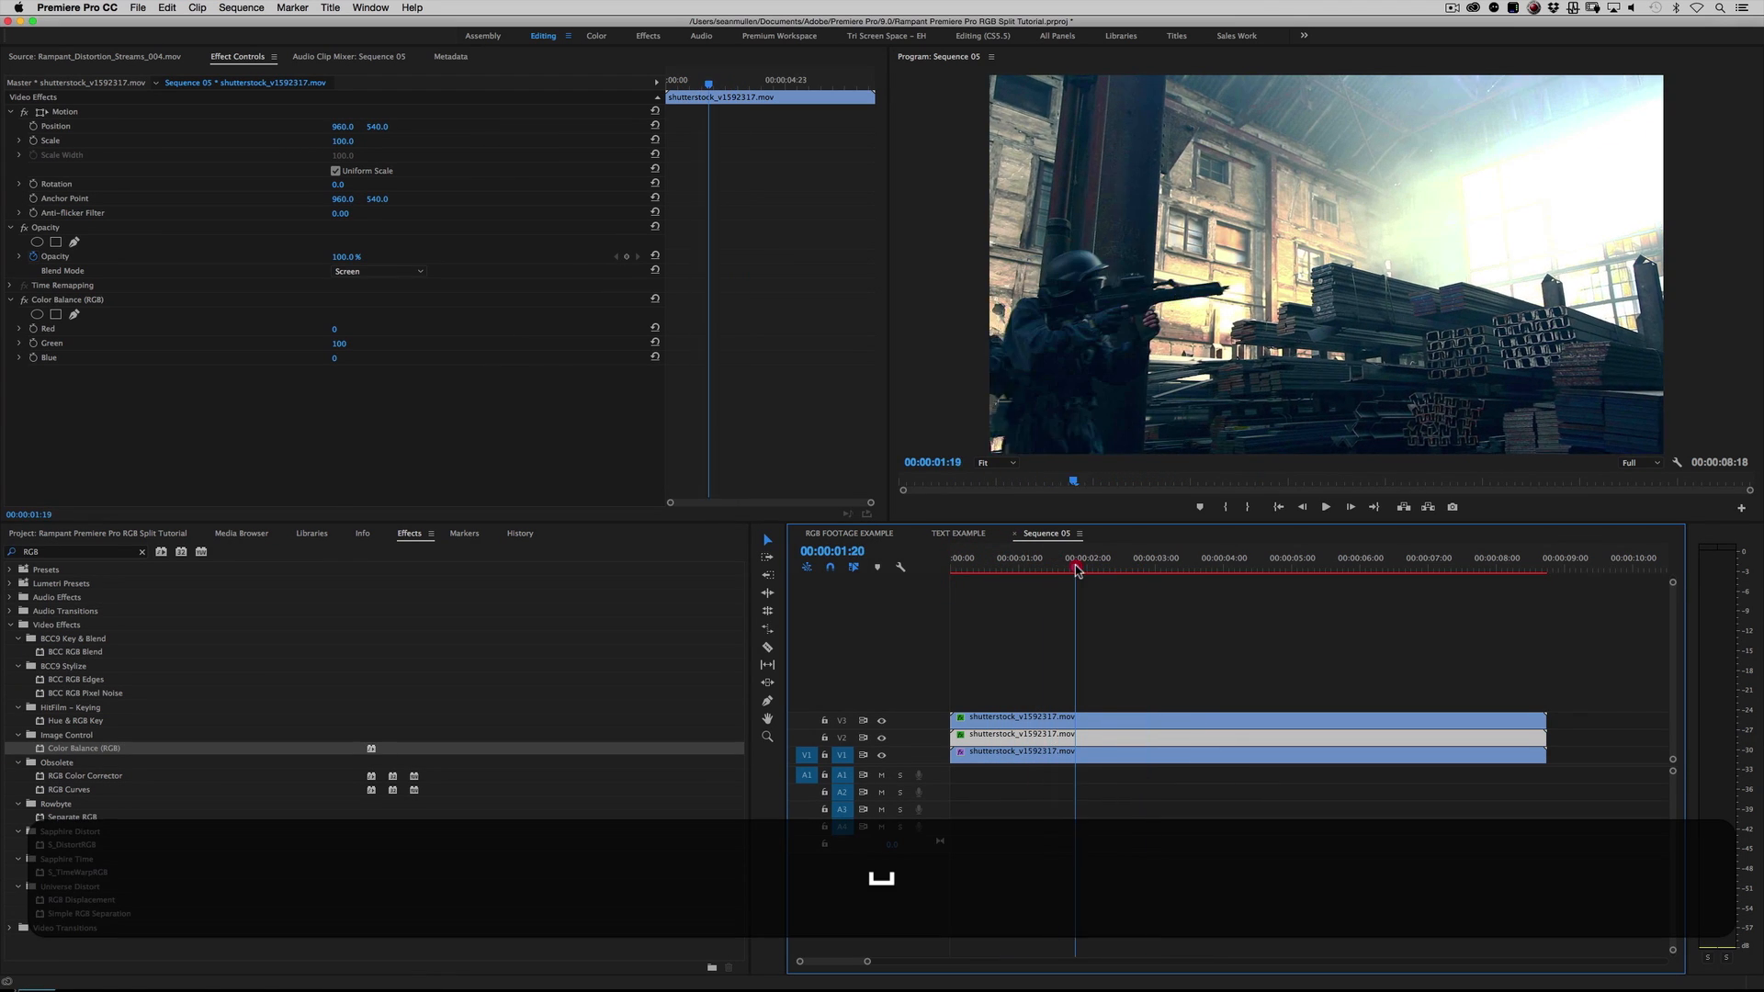
click(1109, 663)
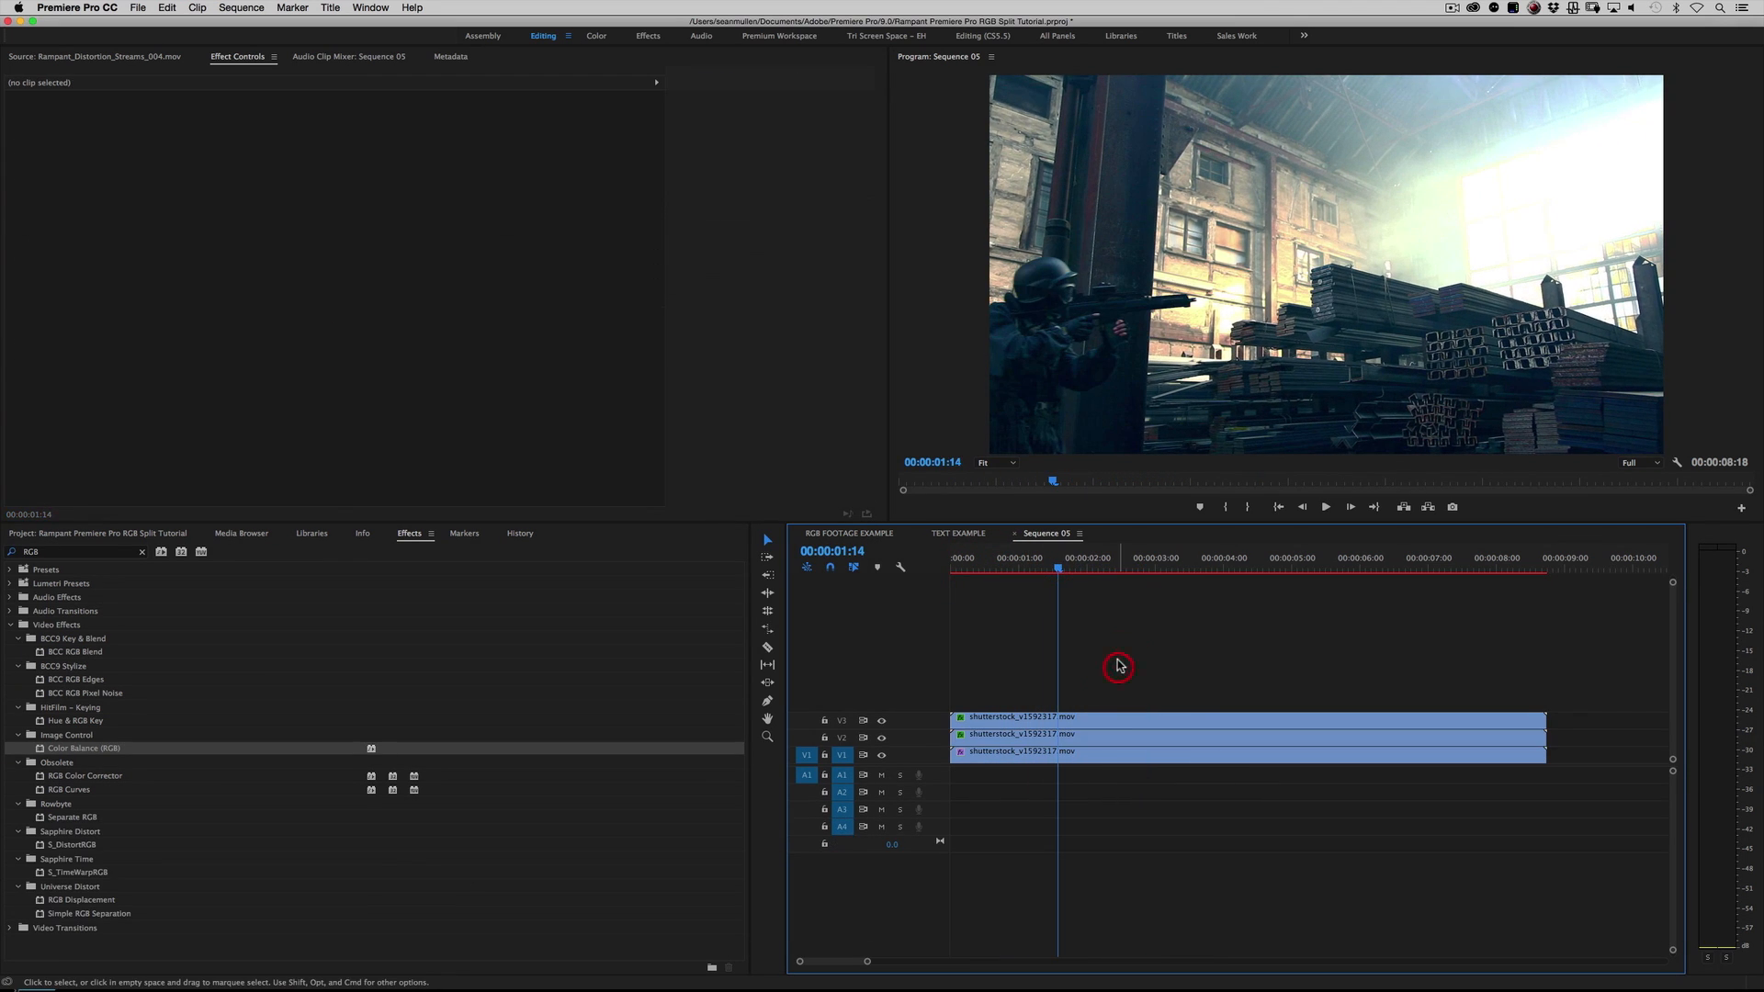
Step: Try shifting the V1 red clip's horizontal position to 1018, and set it back to 960
click(1076, 762)
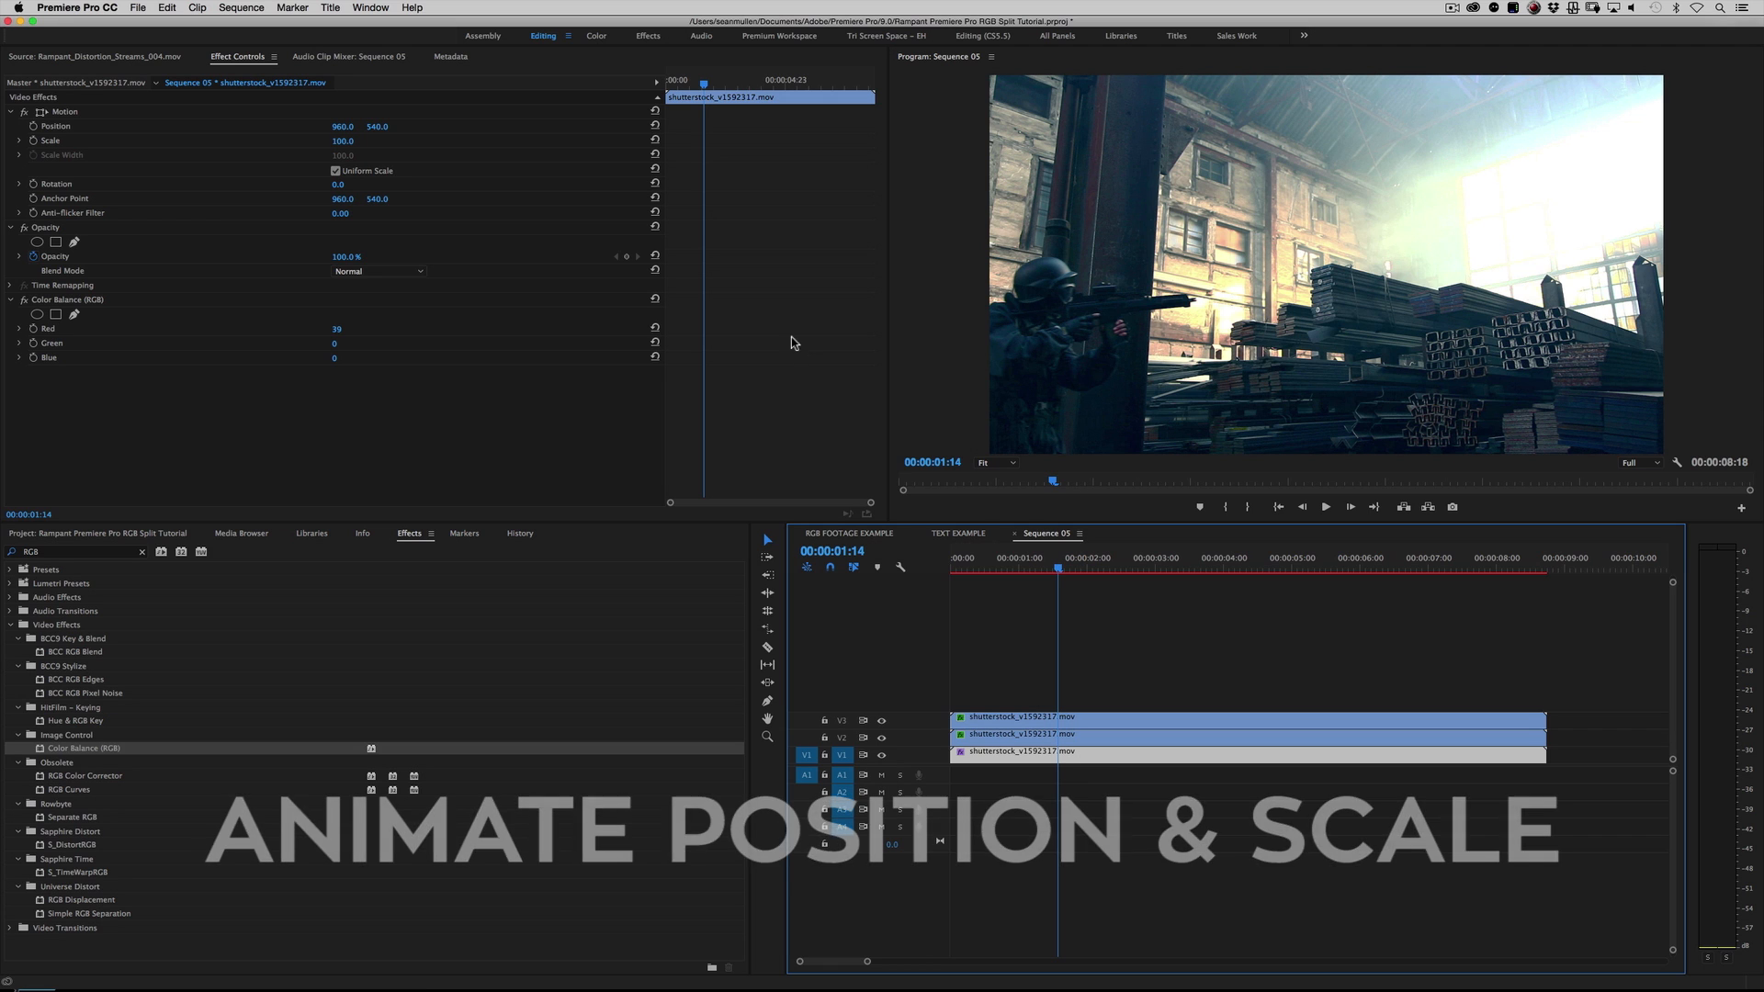
click(339, 128)
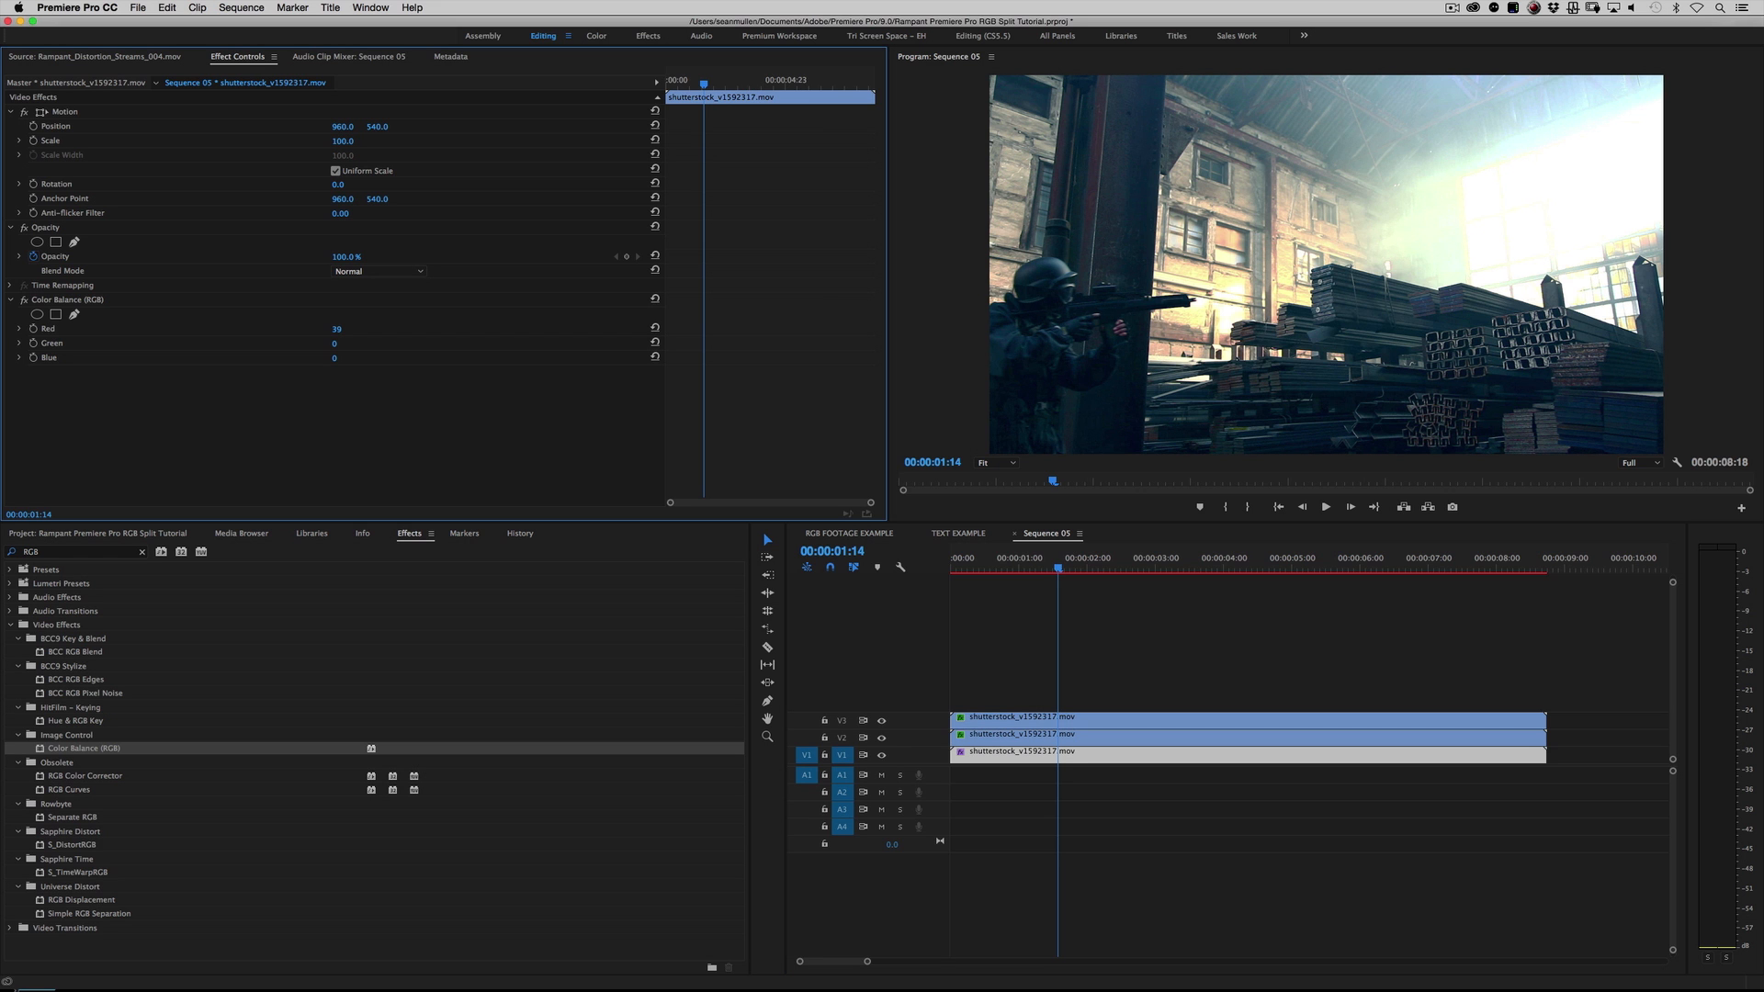
mouse_move(345, 129)
mouse_down()
mouse_move(392, 129)
mouse_move(318, 128)
mouse_move(352, 128)
mouse_up()
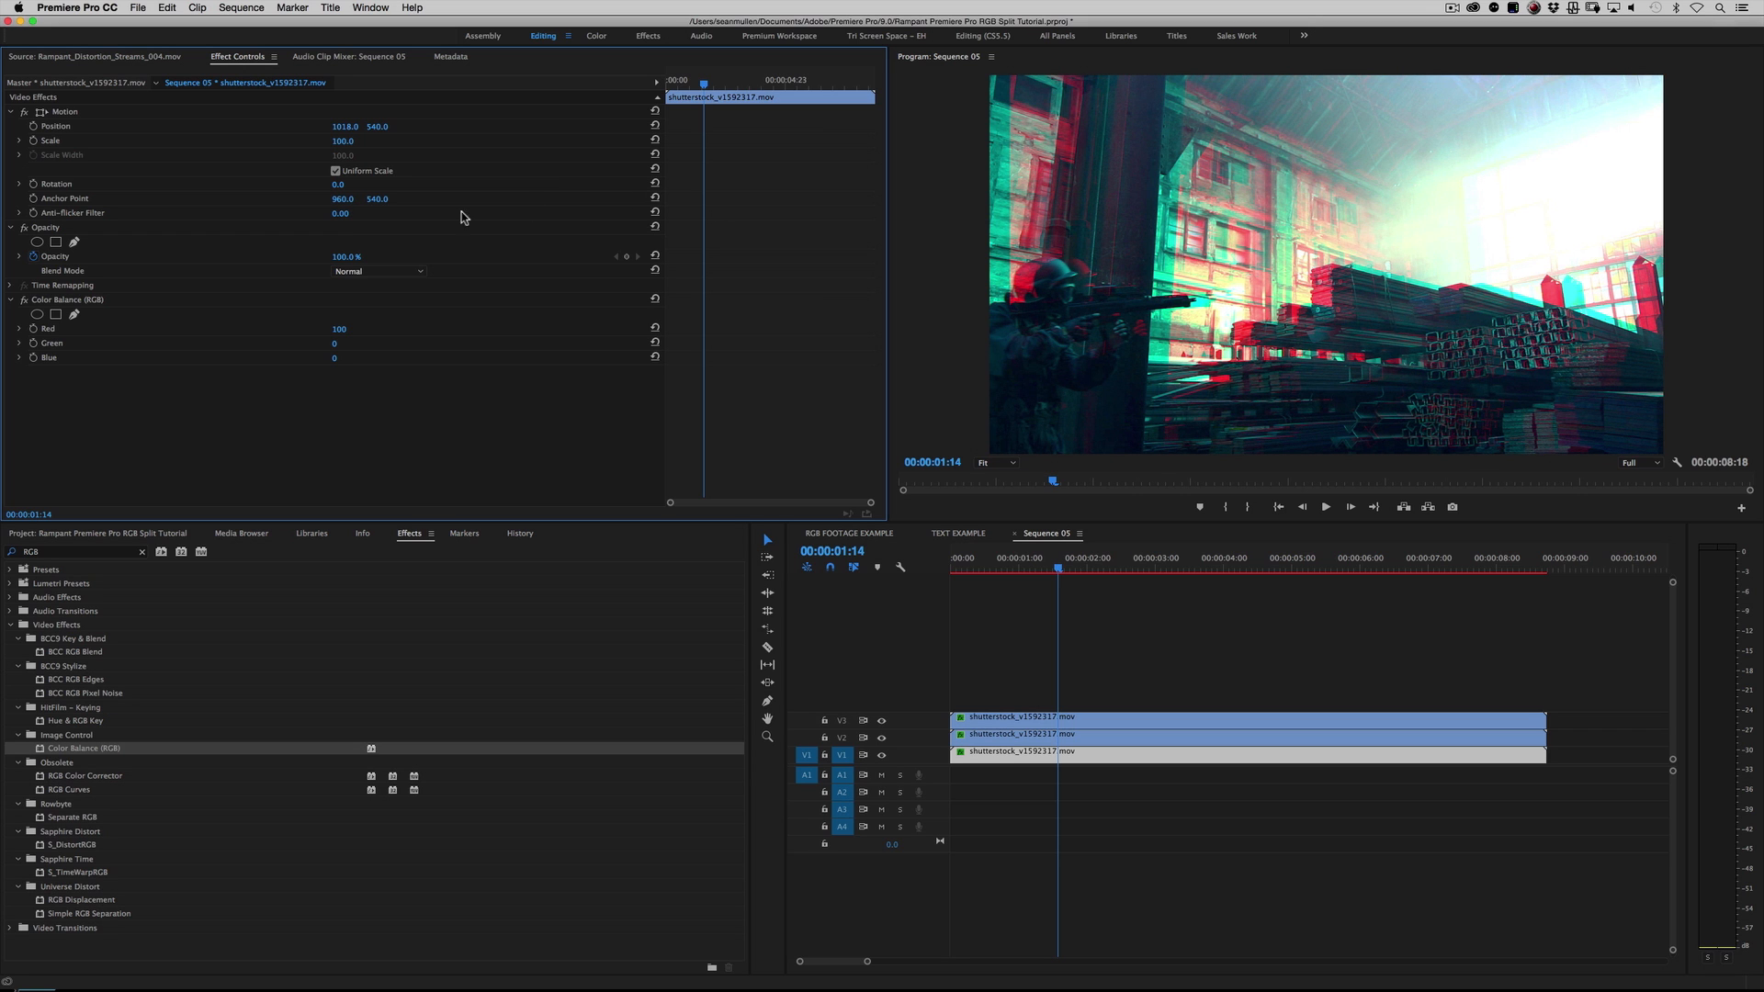
text(960)
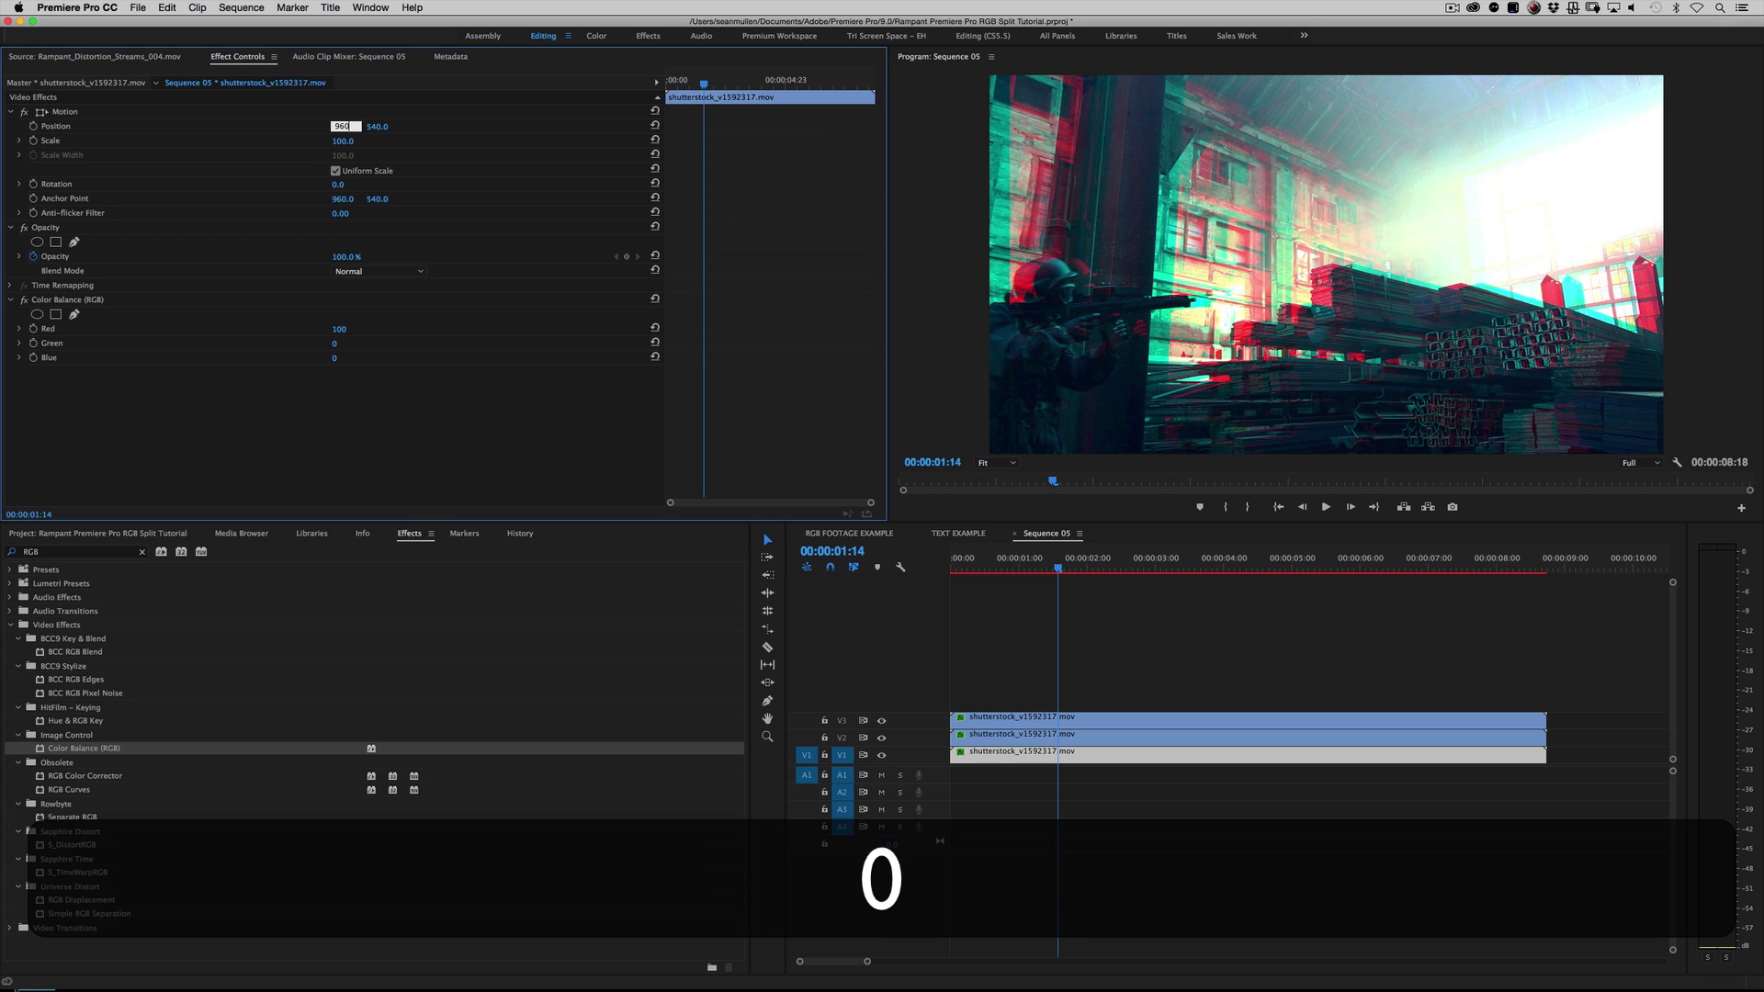
key(Return)
Step: Try scaling the V1 red clip down to 88 and up to 199, and reset its Scale to 100
mouse_move(343, 142)
mouse_down()
mouse_move(360, 141)
mouse_move(334, 142)
mouse_up()
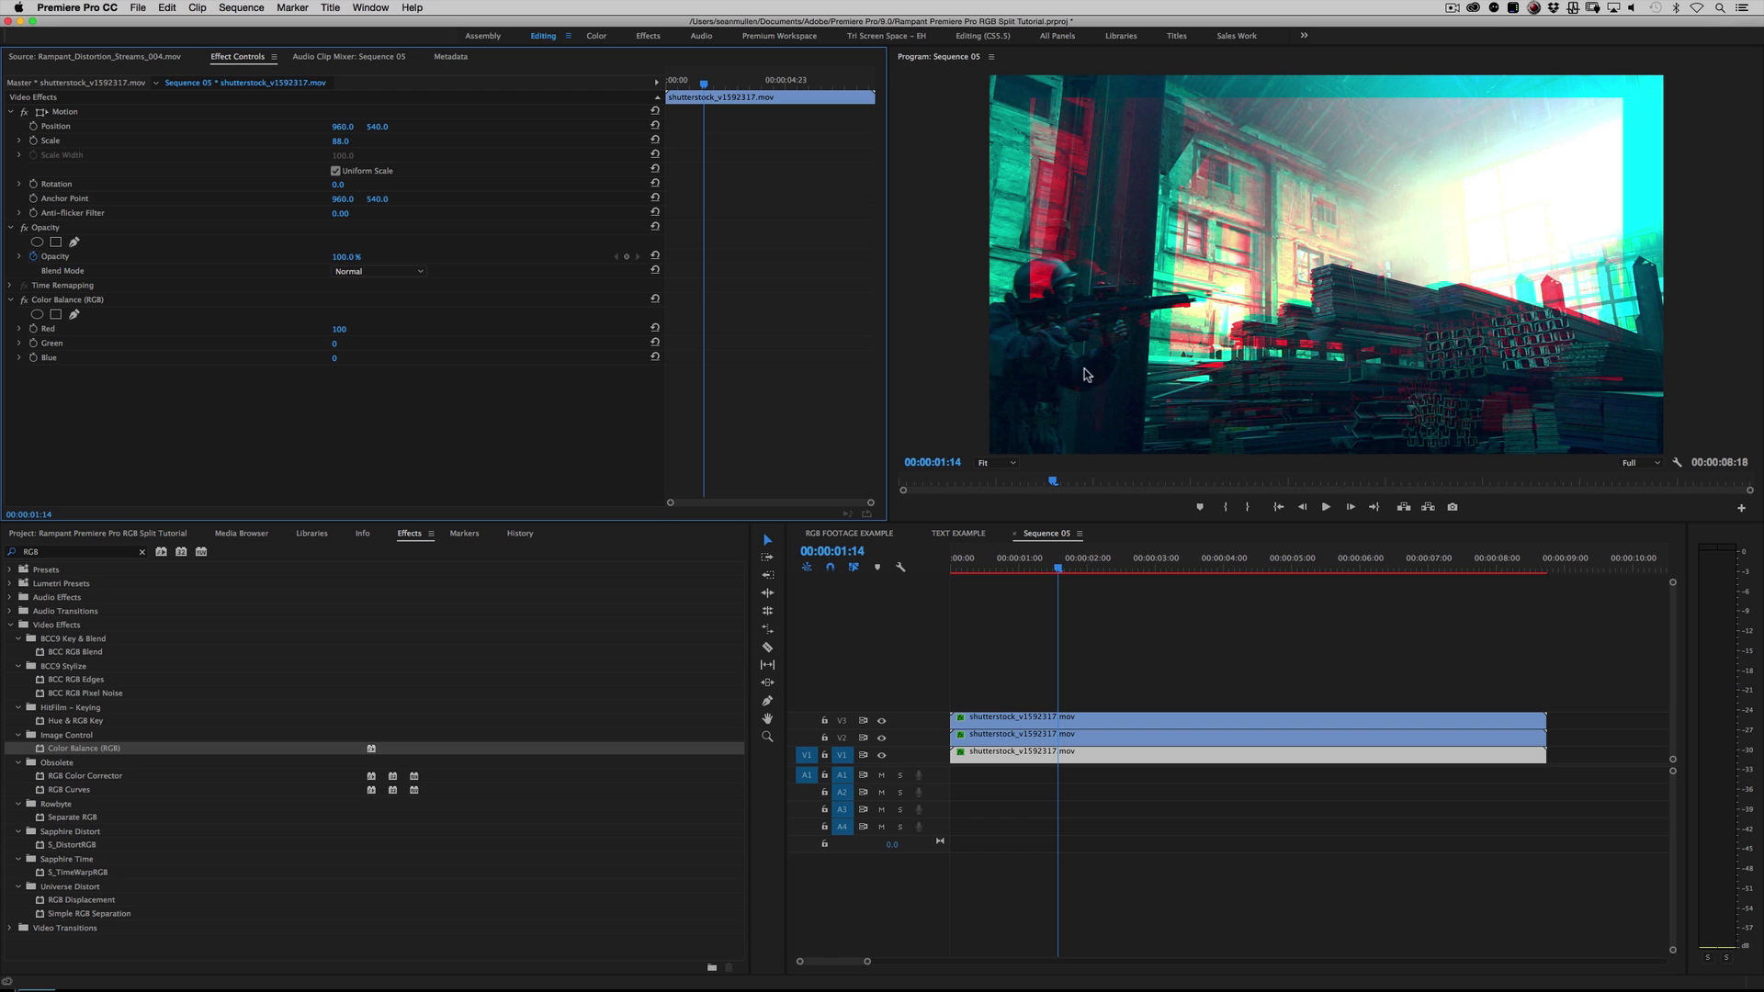
click(338, 142)
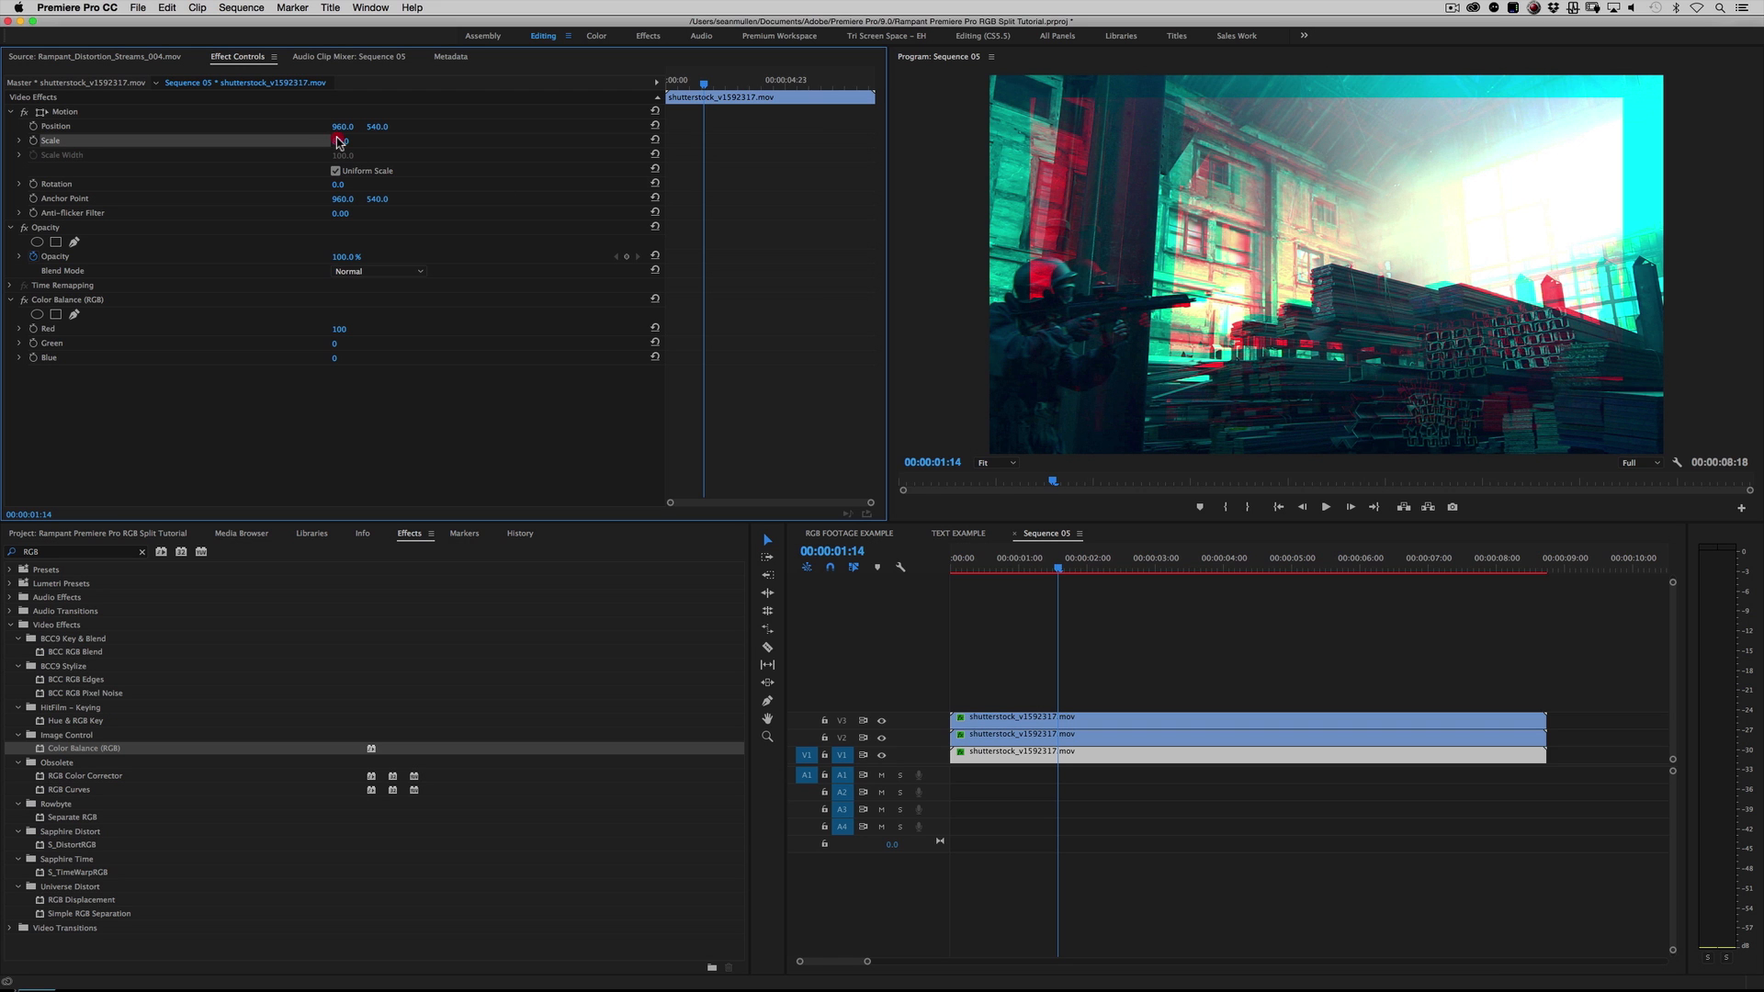
drag(337, 142, 367, 142)
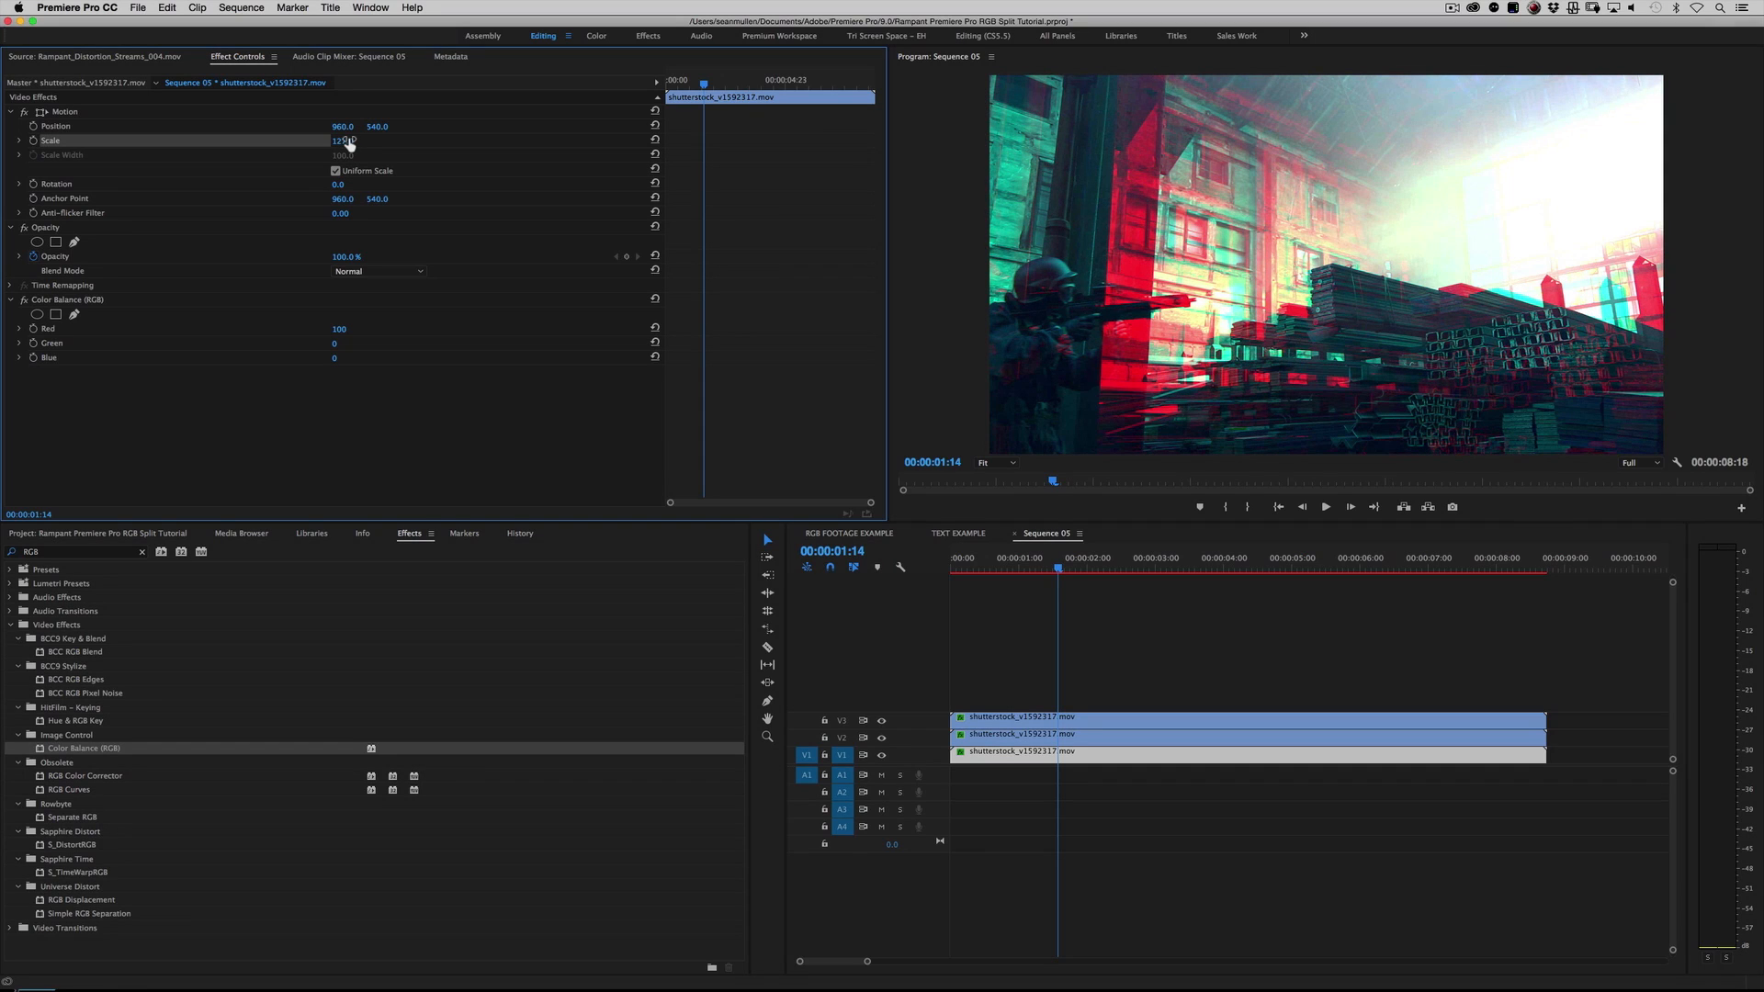
key(super)
key(super+z)
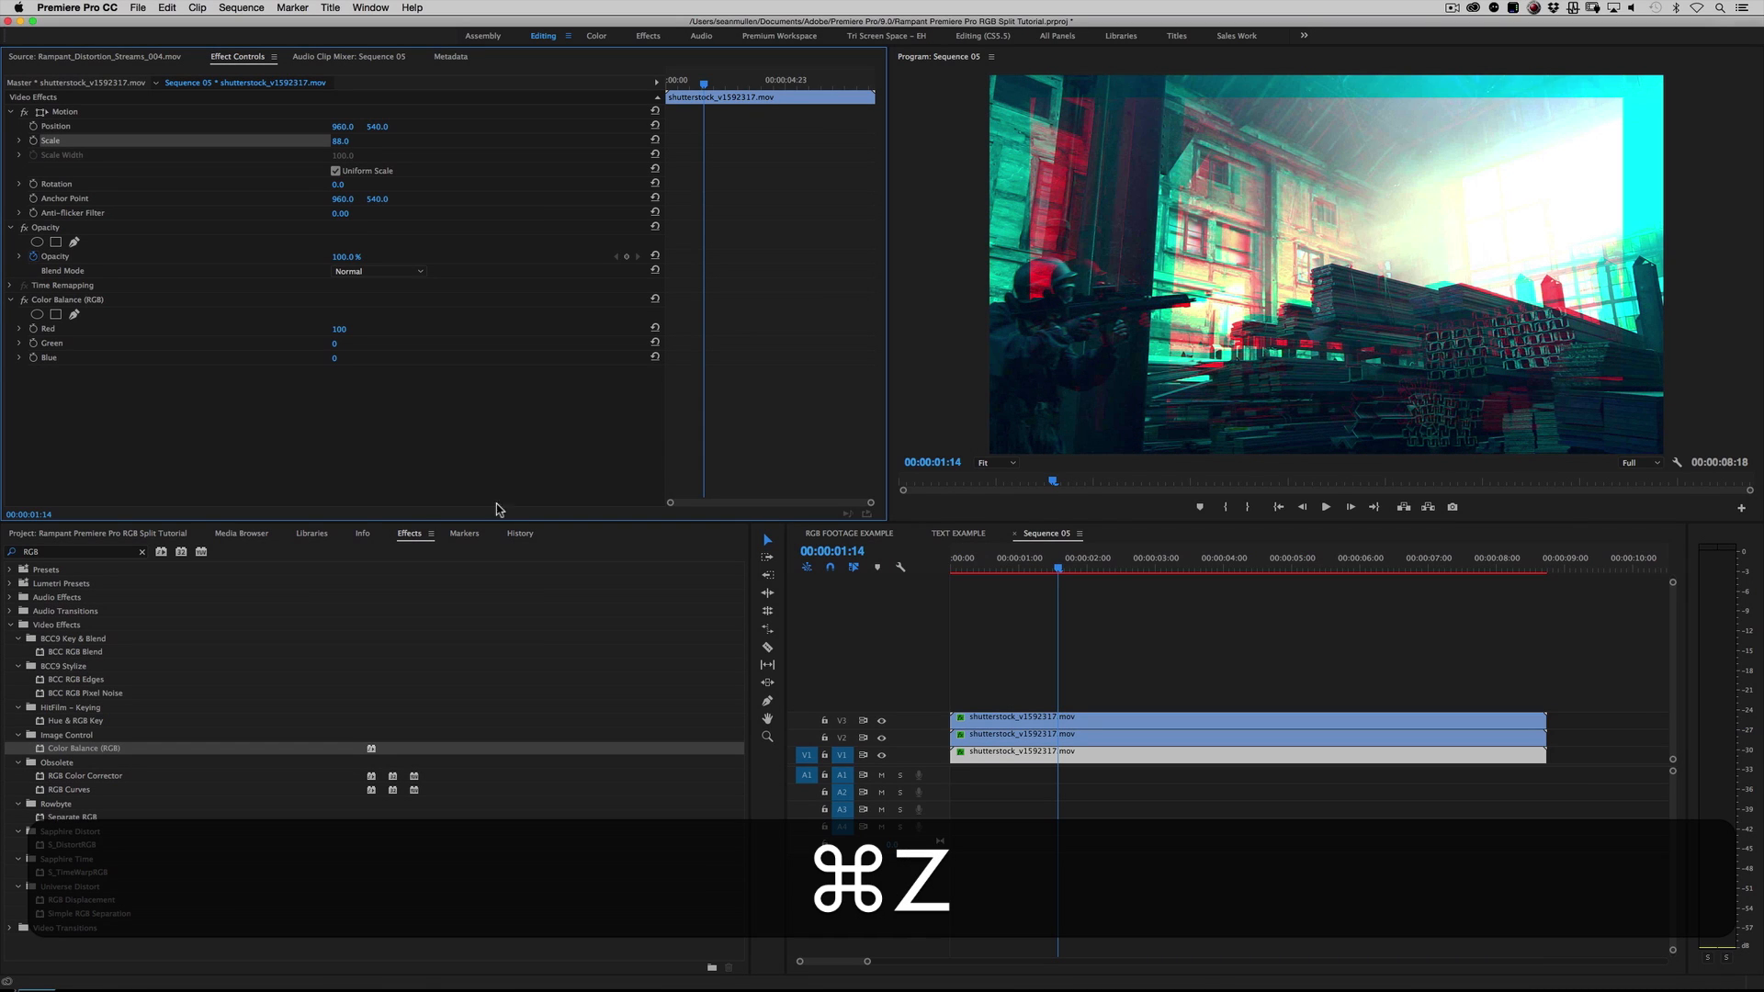
click(340, 141)
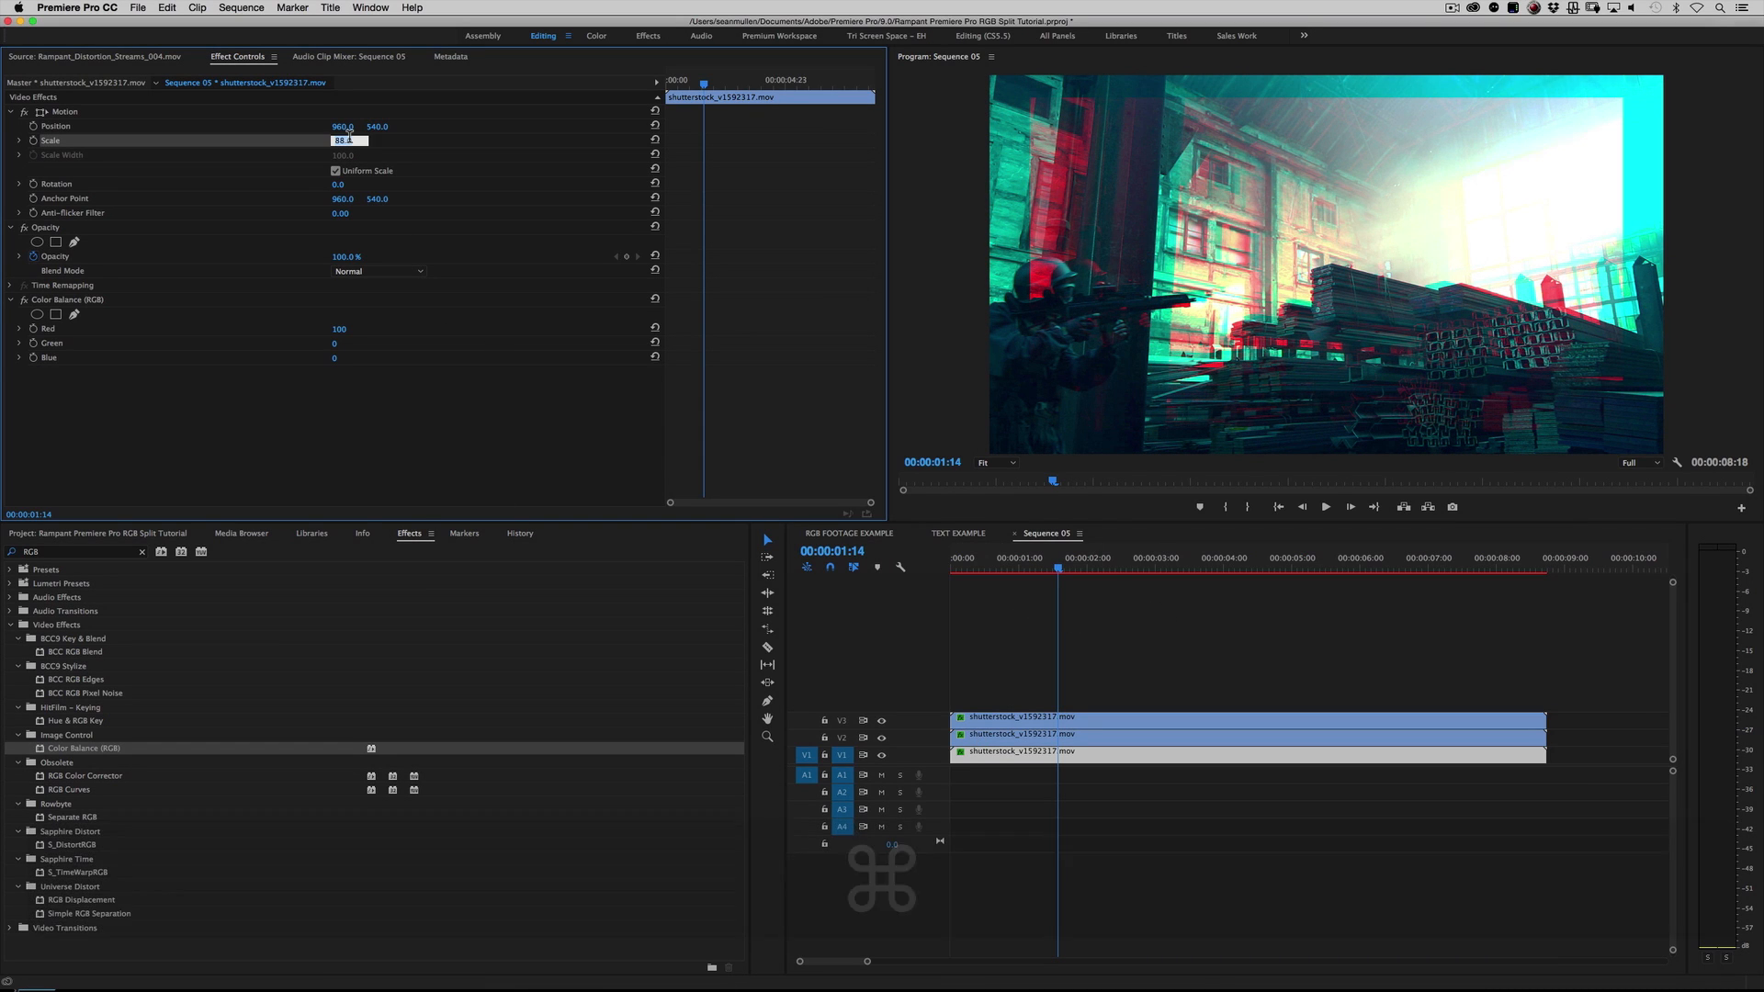
text(100)
key(Return)
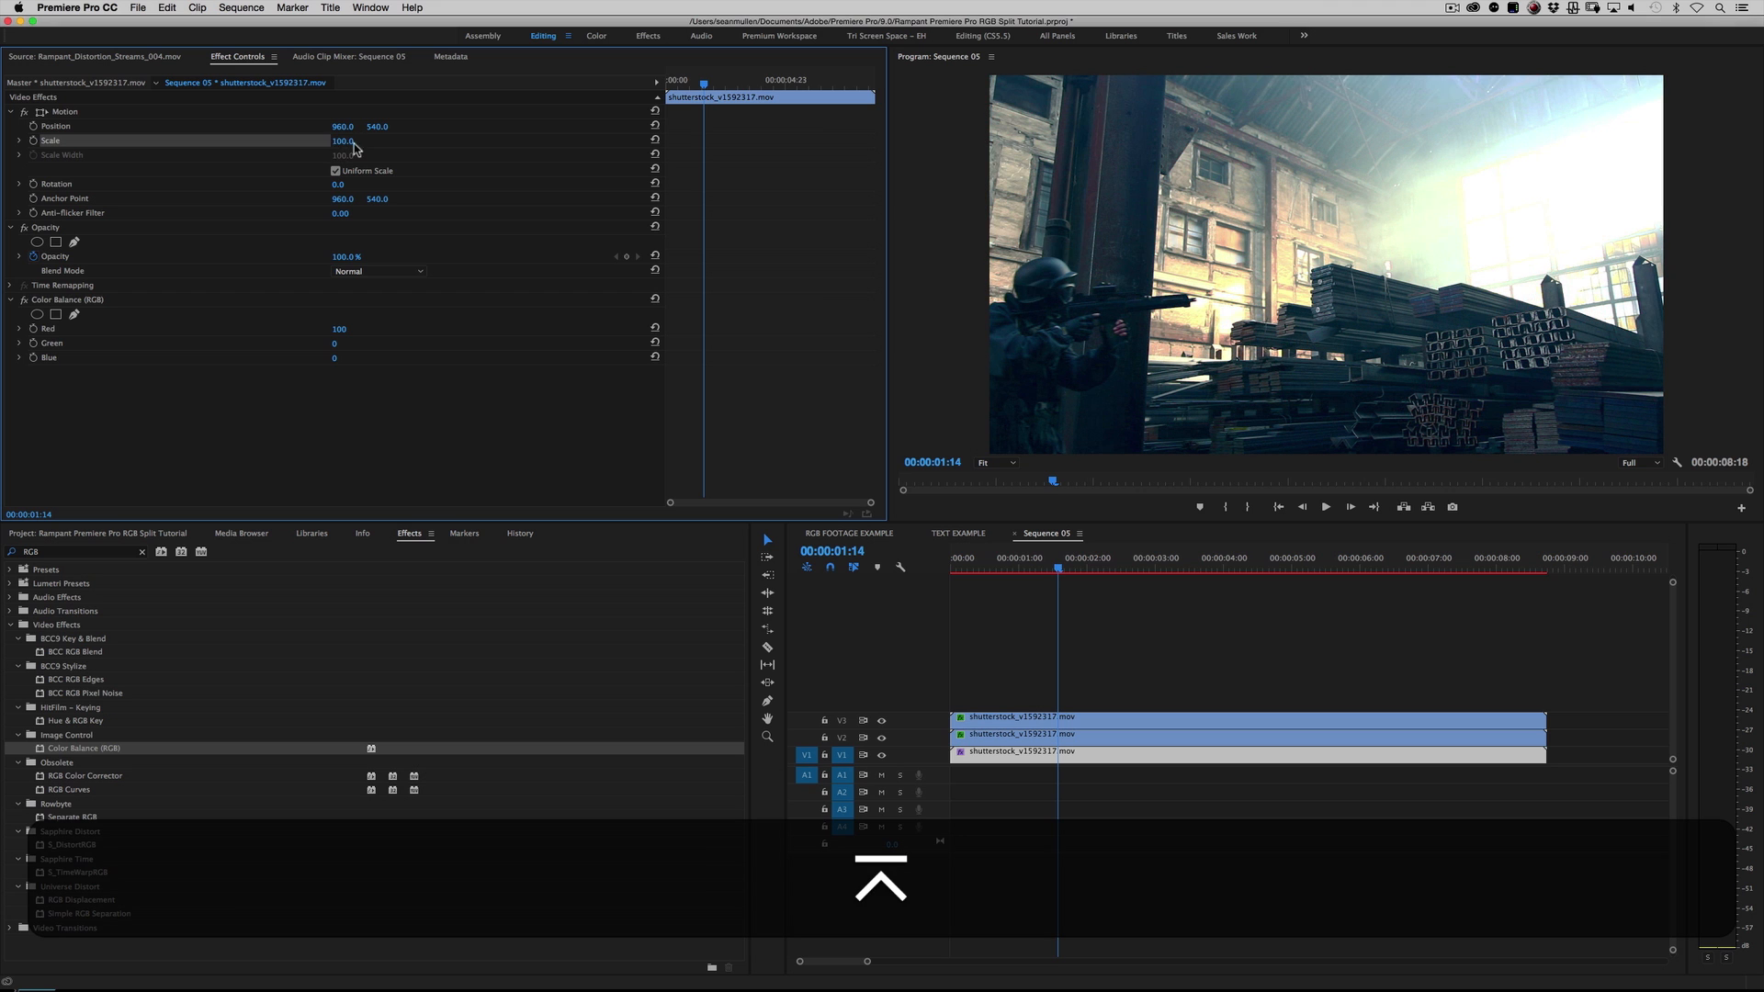
drag(347, 142, 348, 142)
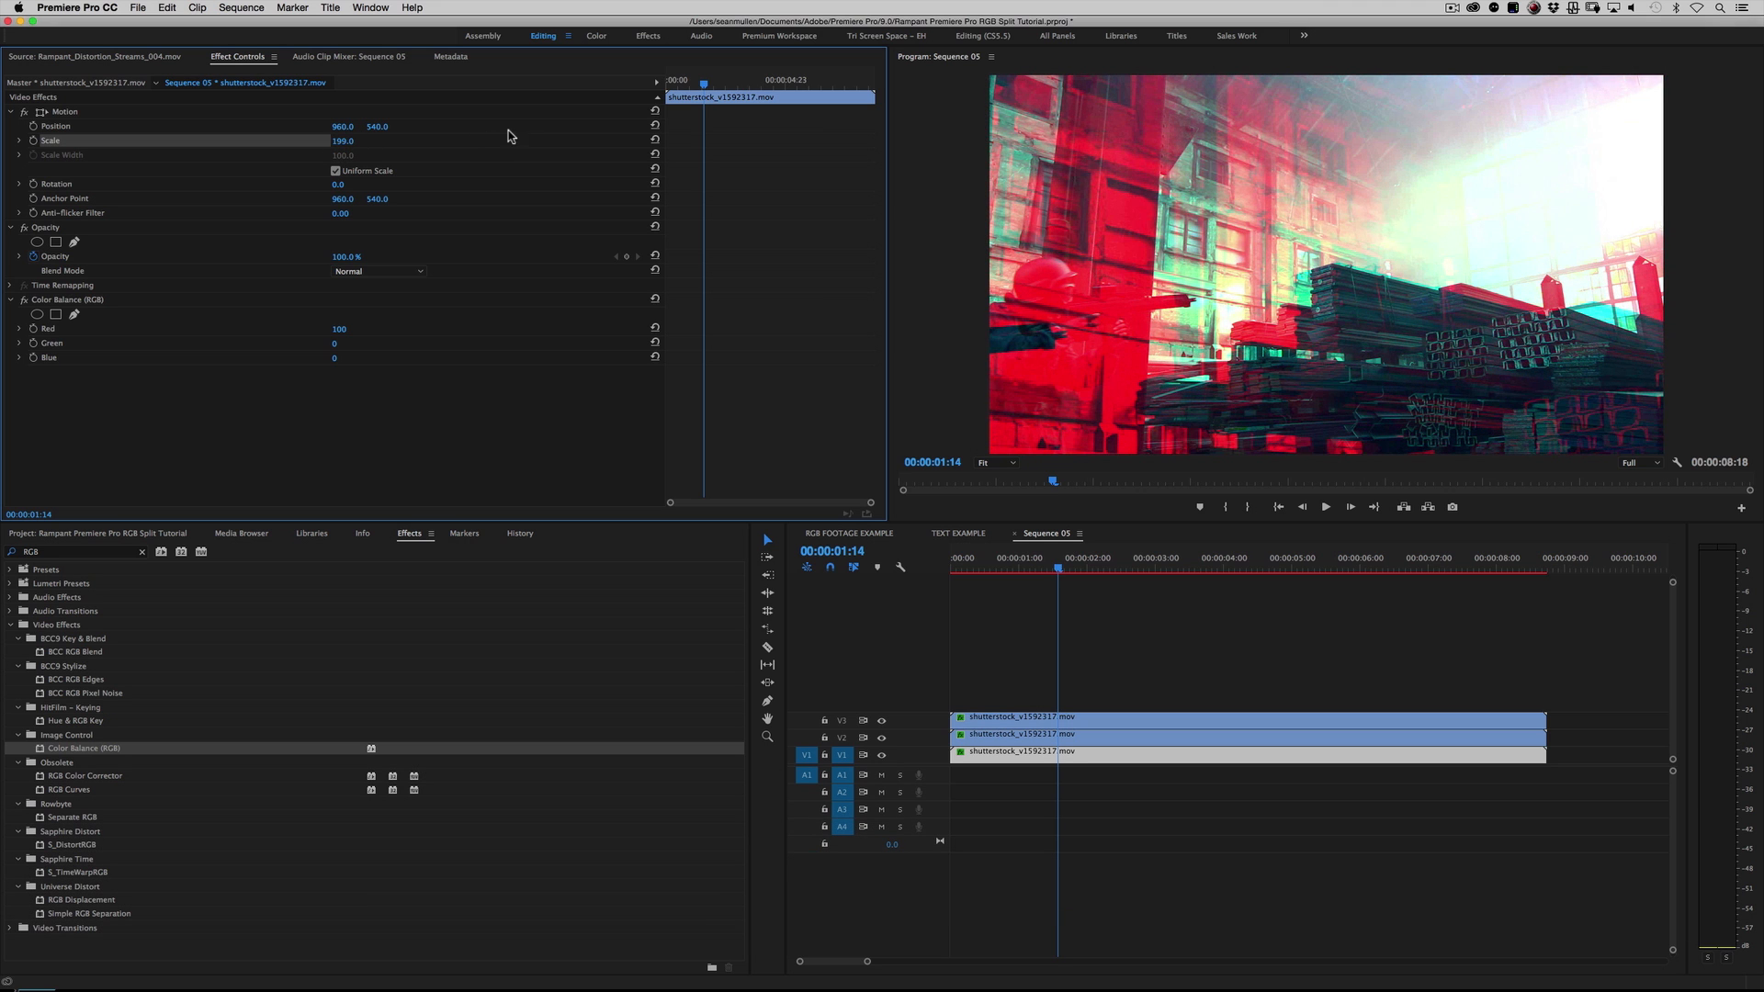
click(654, 141)
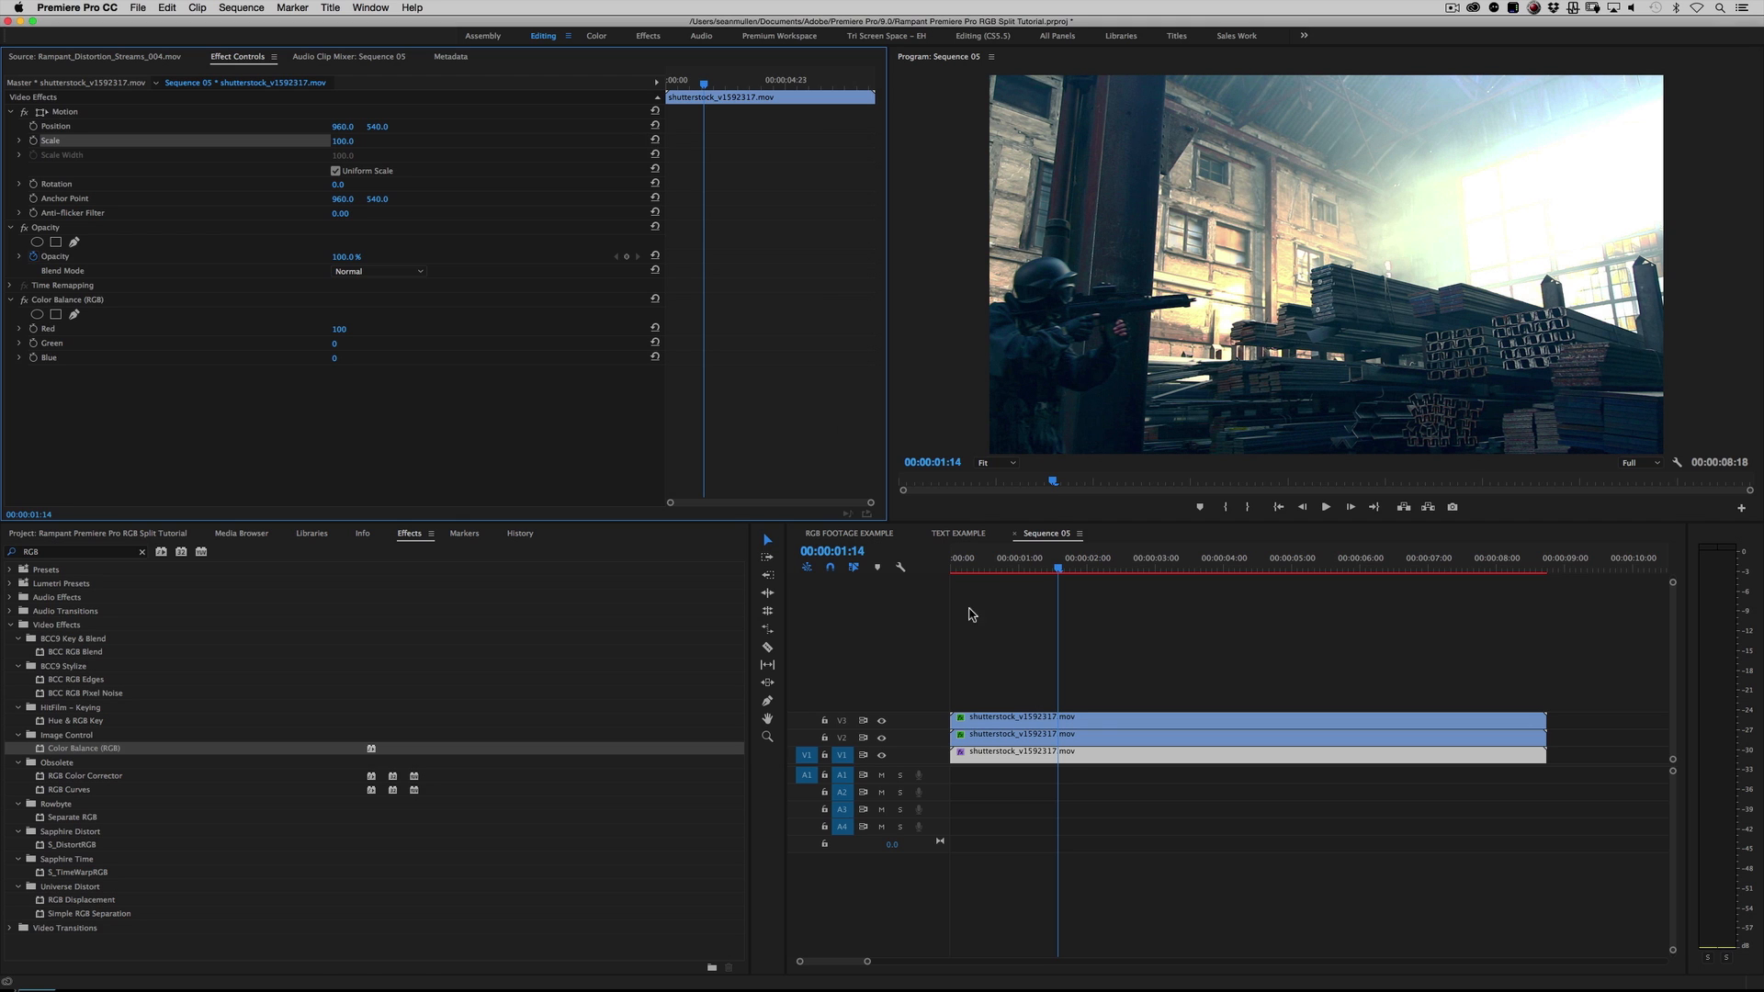
Step: Try offsetting and enlarging the V2 green clip with Position and Scale, and undo the changes
click(1091, 734)
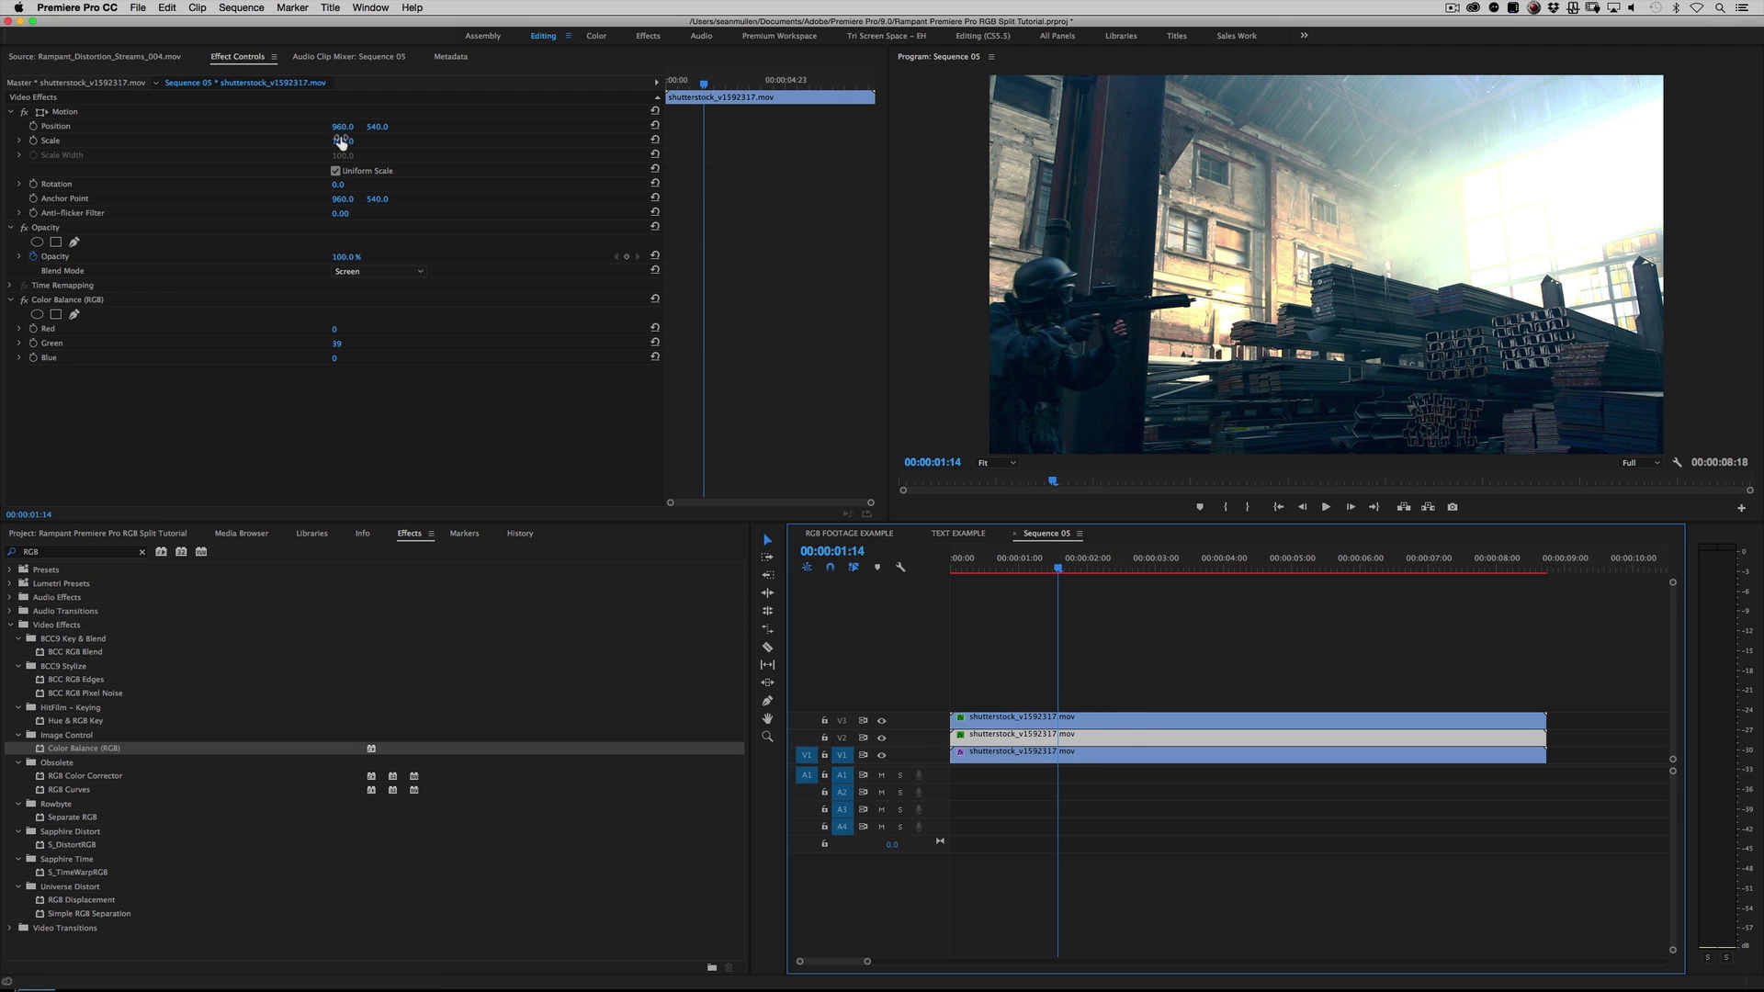
mouse_move(341, 128)
mouse_down()
mouse_move(418, 129)
mouse_move(350, 143)
mouse_up()
key(super+z)
key(super+z)
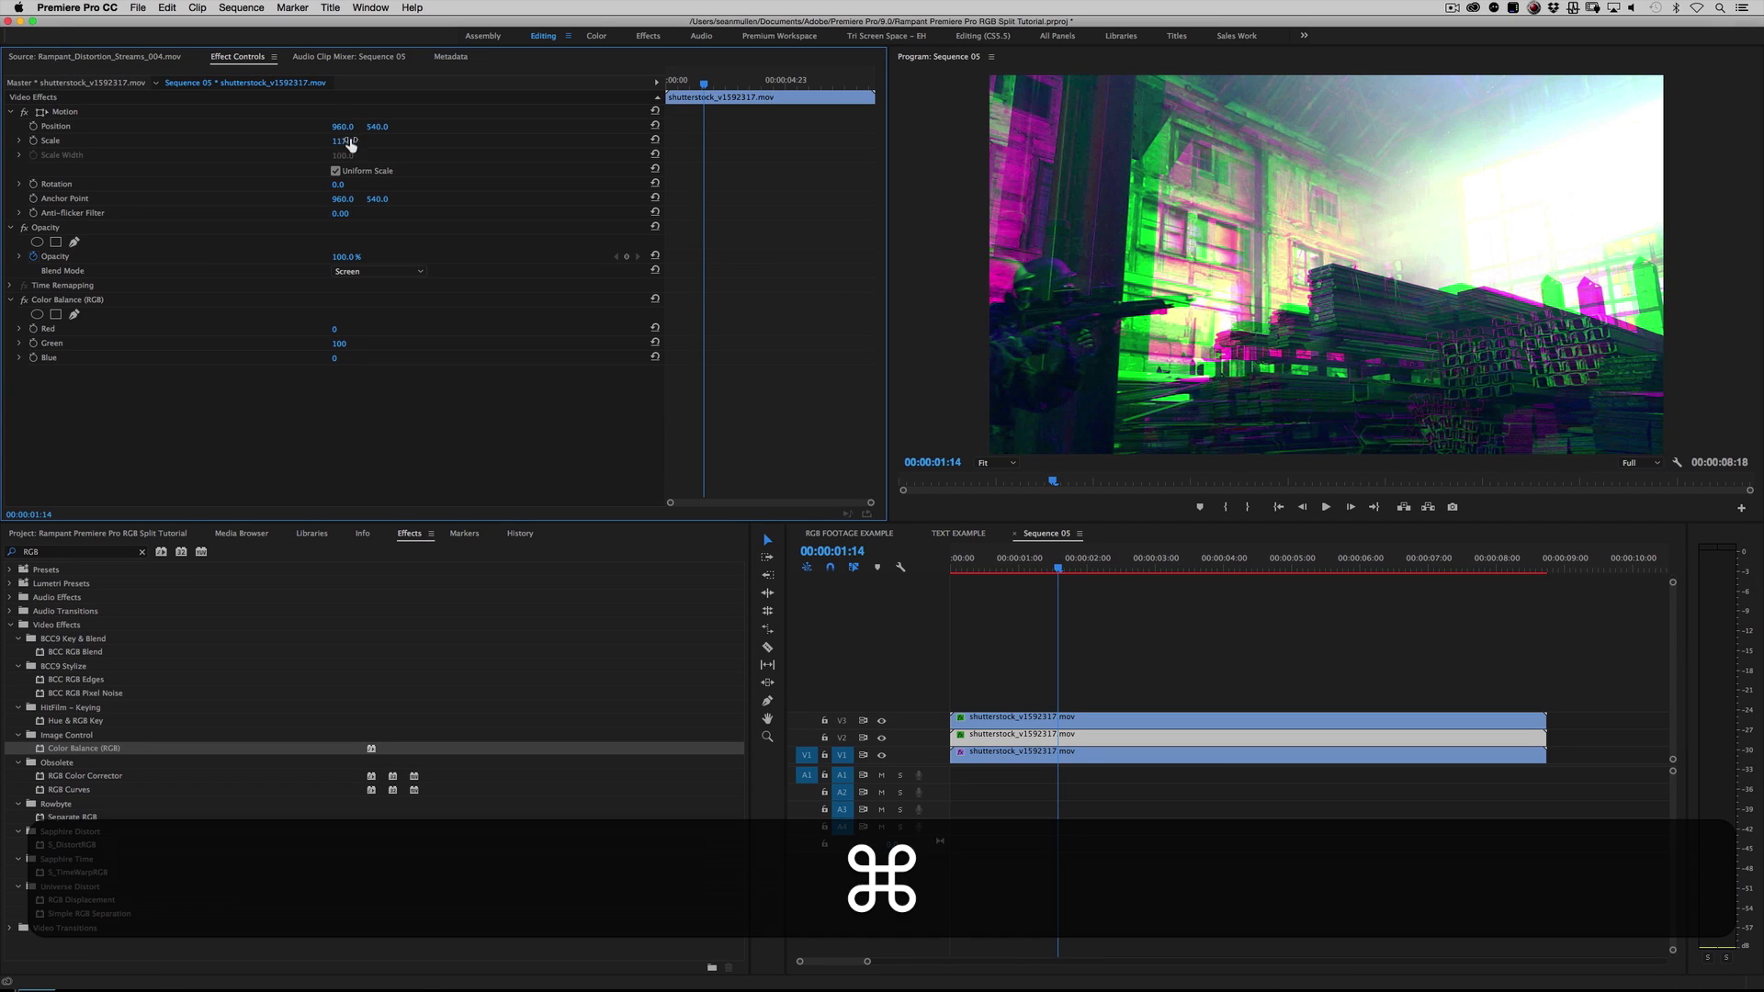
key(super+z)
Step: Try shifting the V3 blue clip's horizontal position to 874, and set it back to 960
click(1094, 721)
drag(342, 125, 275, 126)
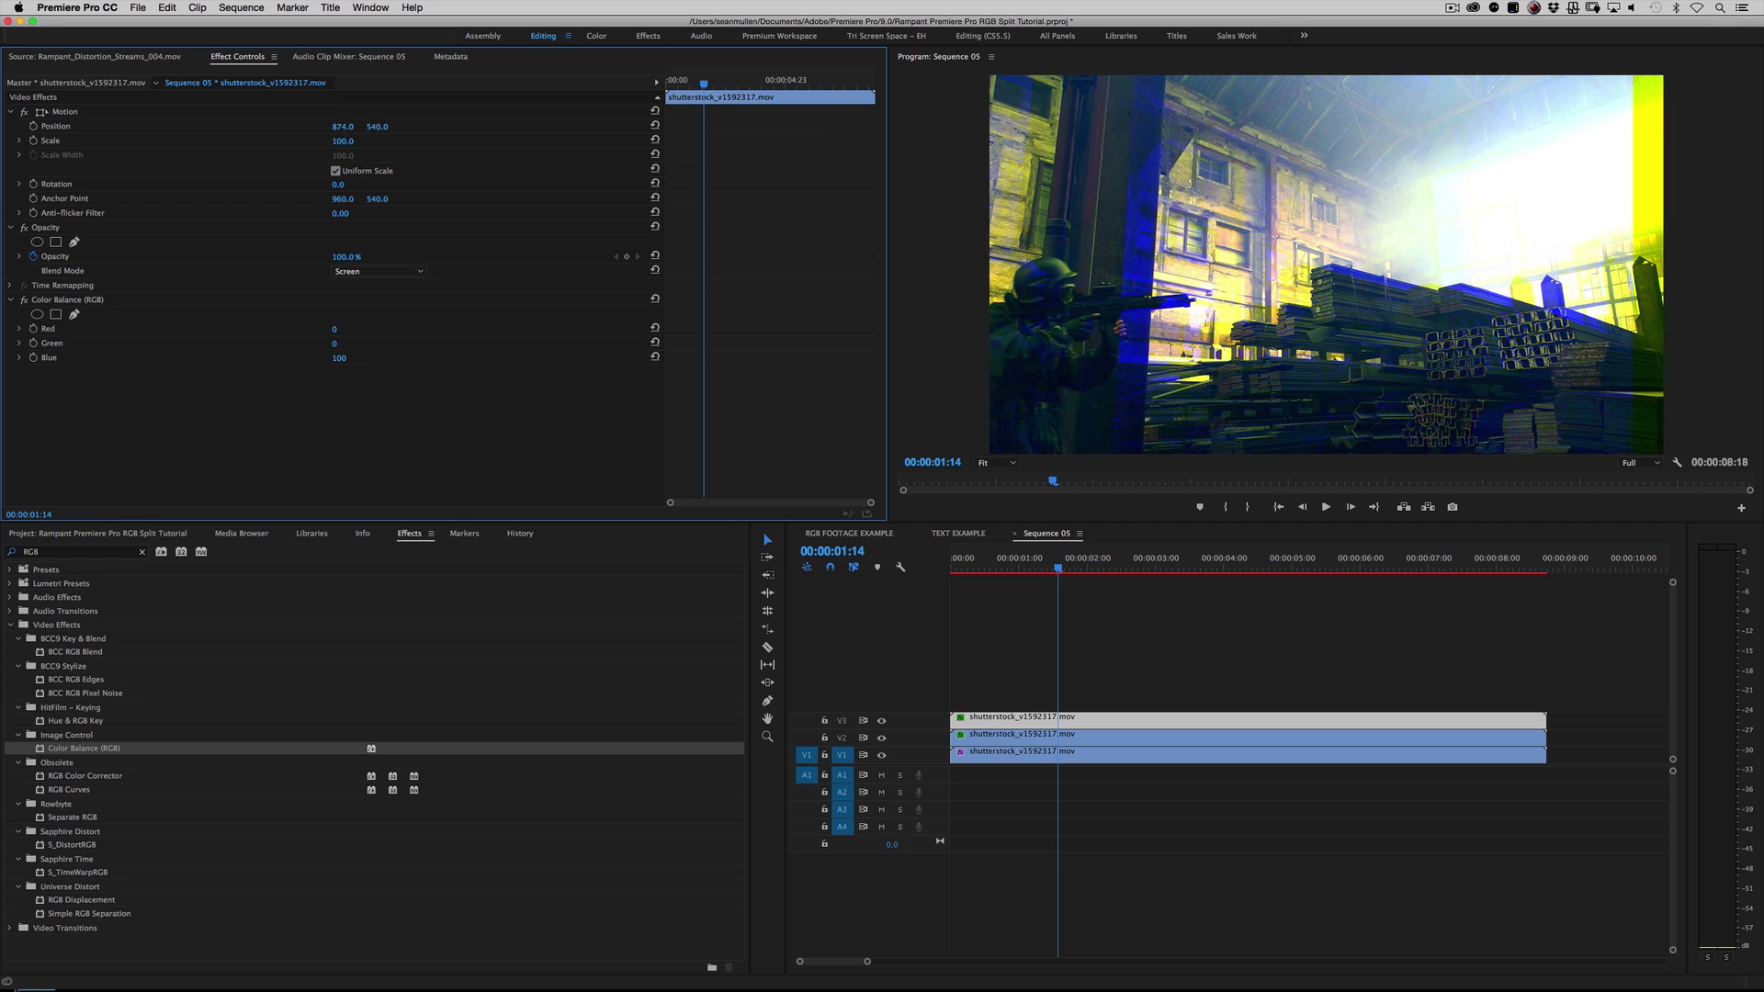
key(super+z)
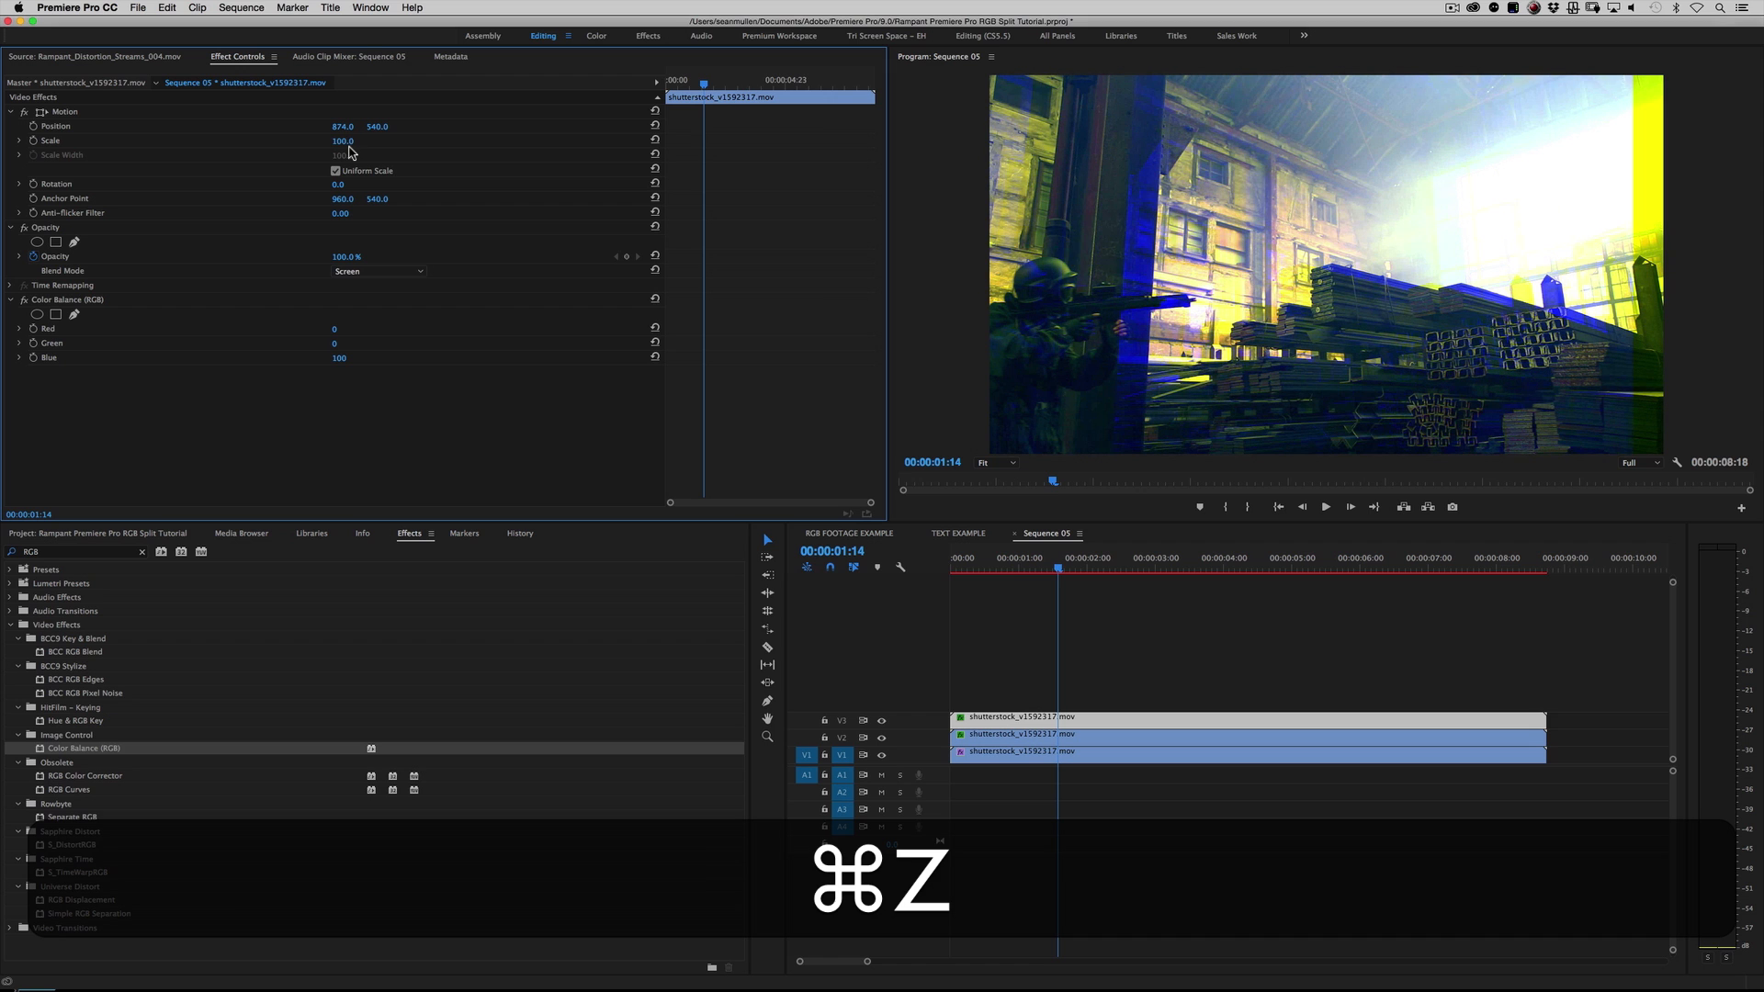
click(345, 124)
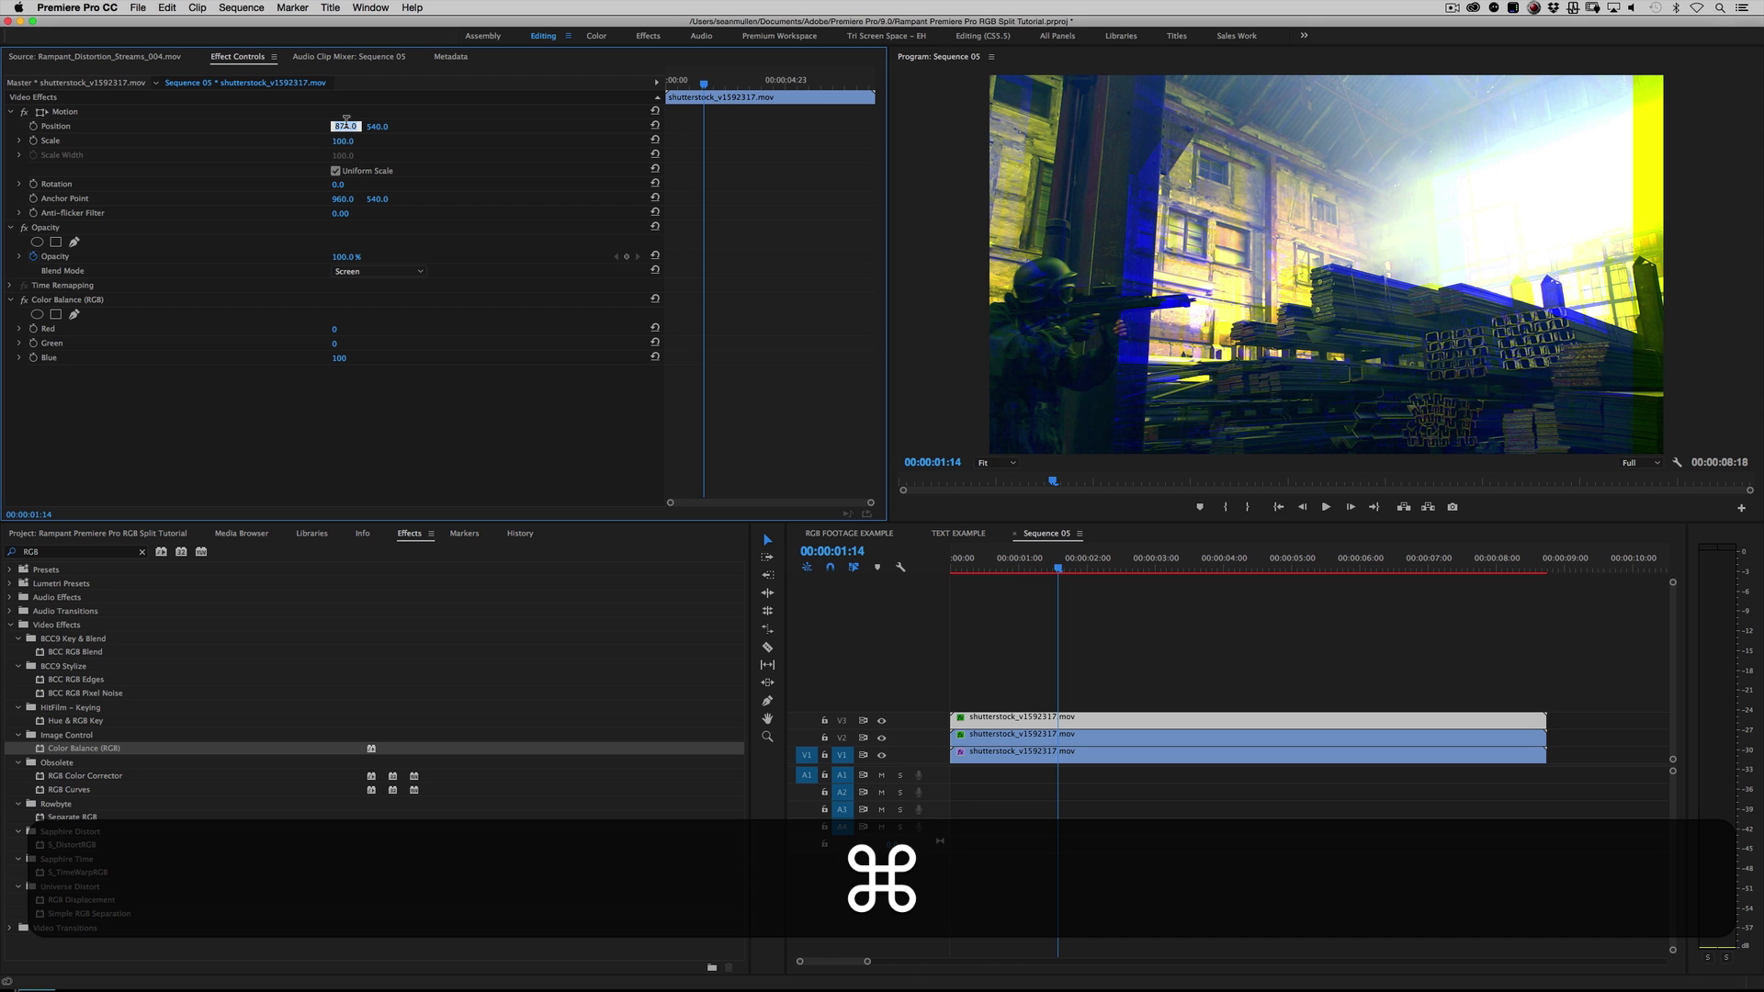
text(960)
key(Return)
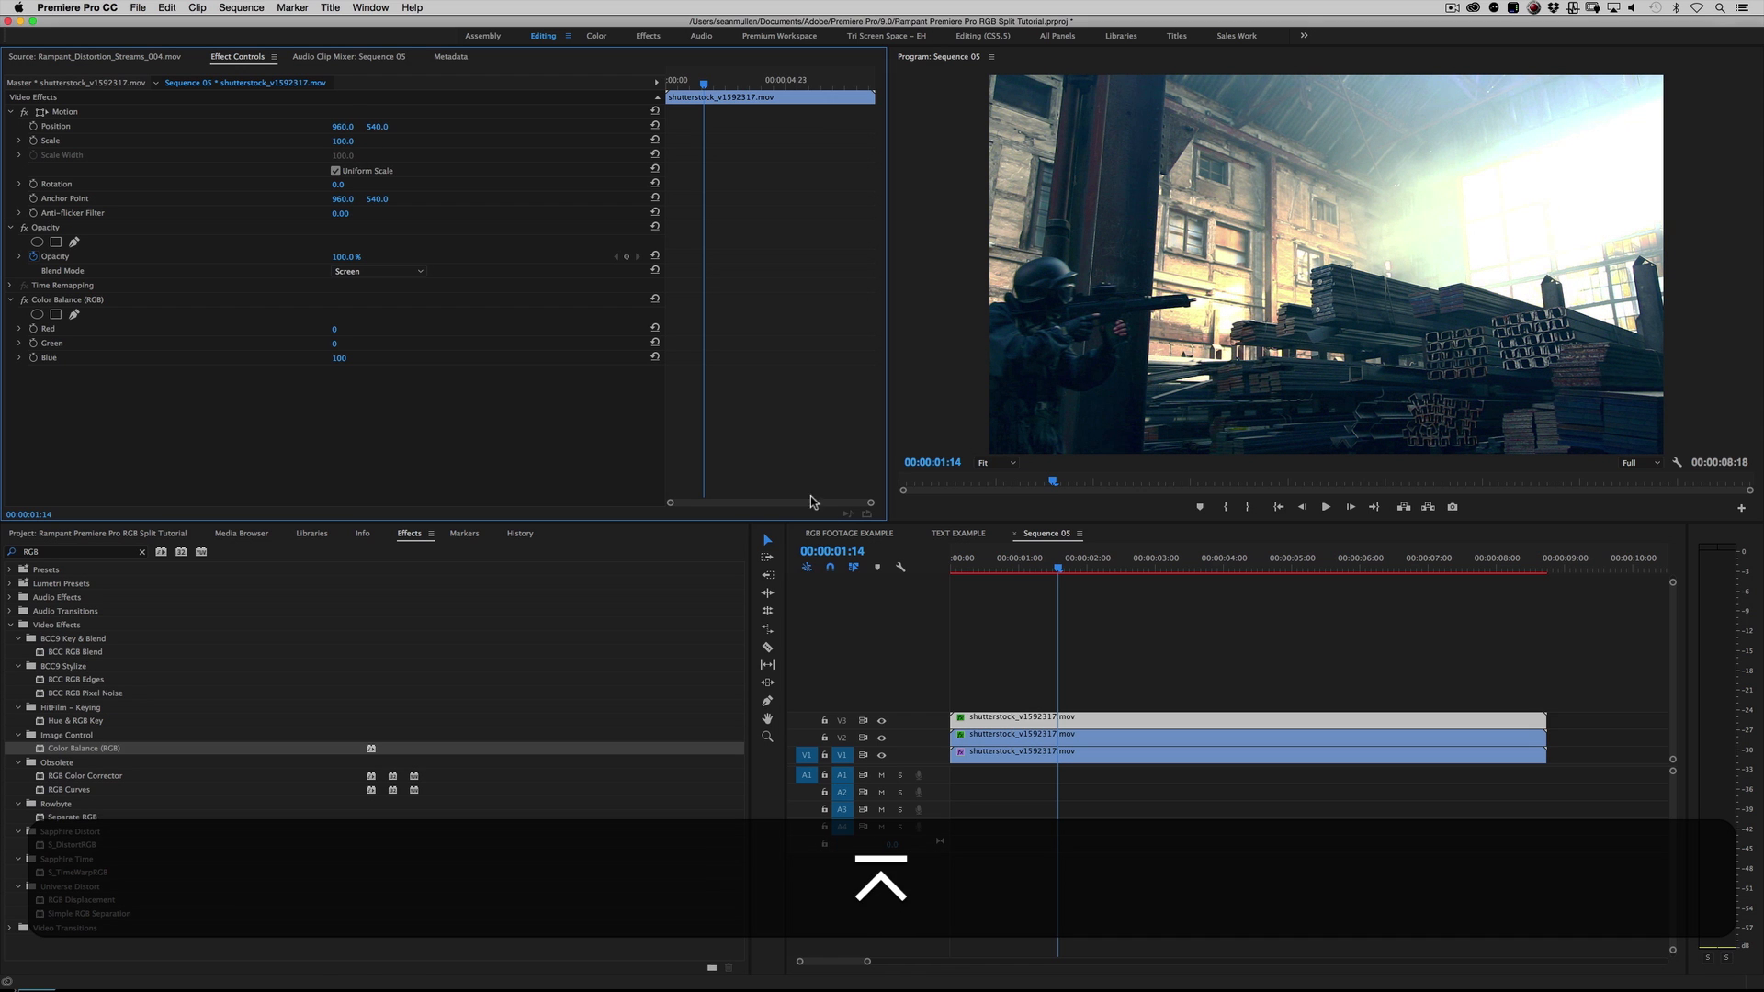
Step: Play the sequence from near its start to 00:00:02:06 and add a sequence marker there
click(1137, 658)
drag(1029, 566, 979, 572)
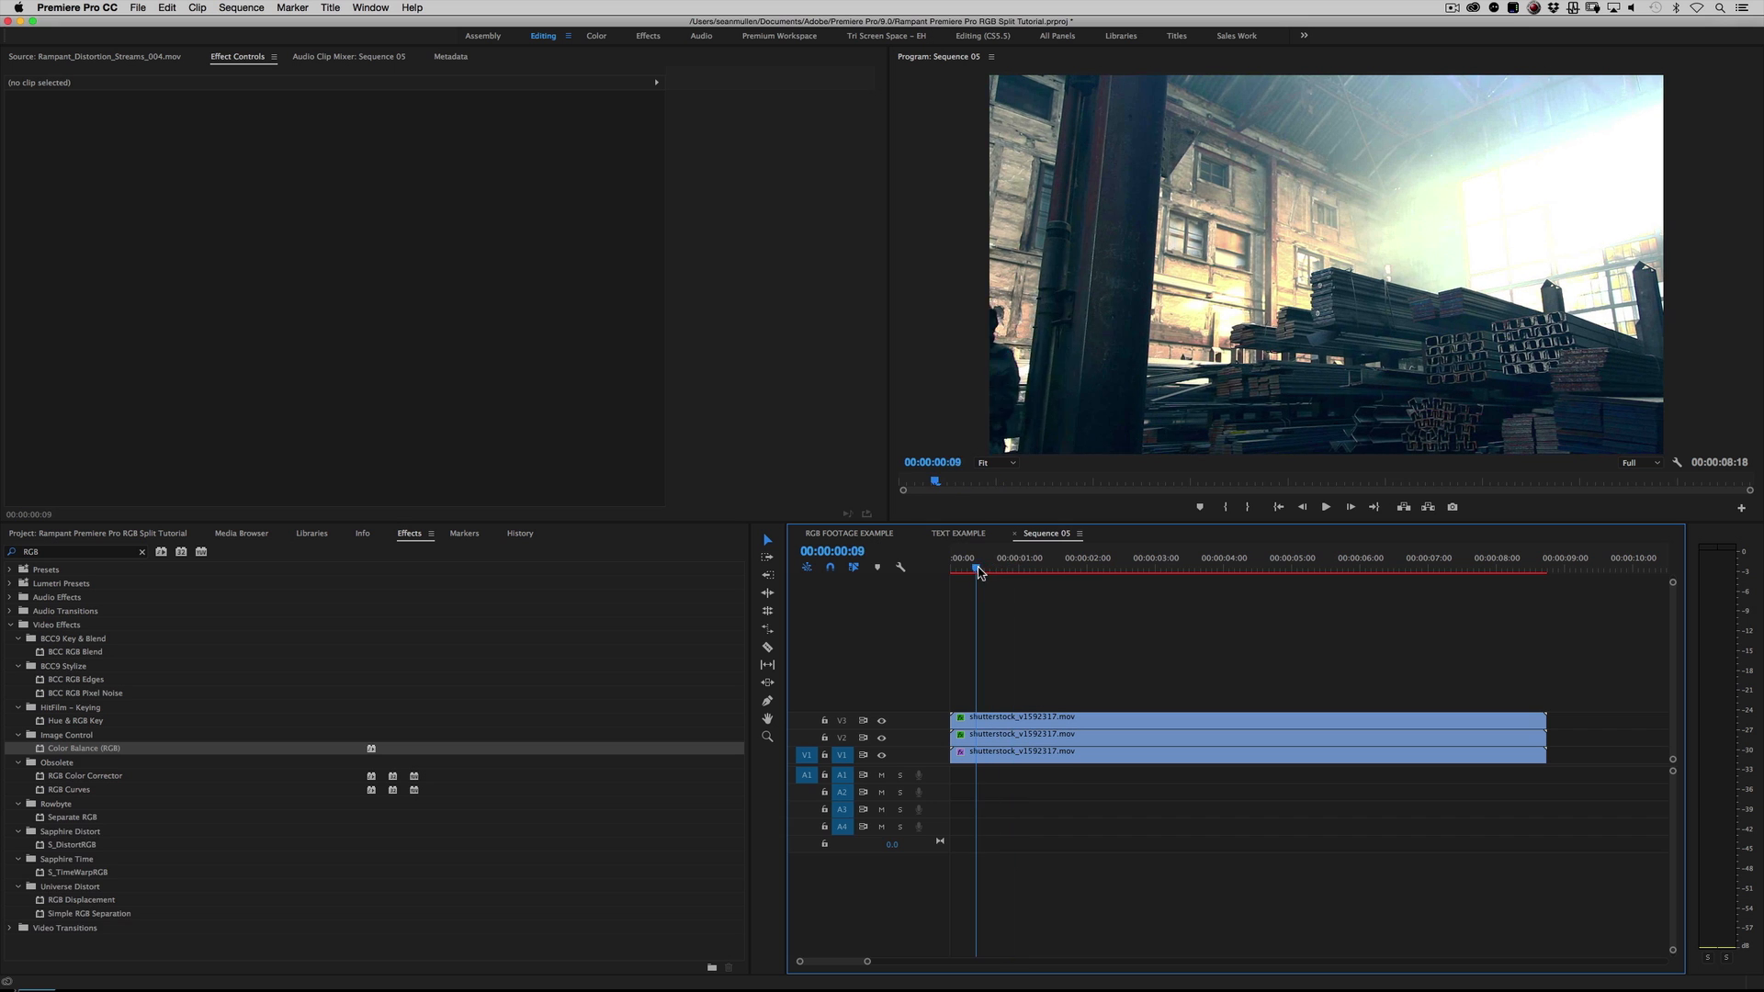
key(space)
key(space)
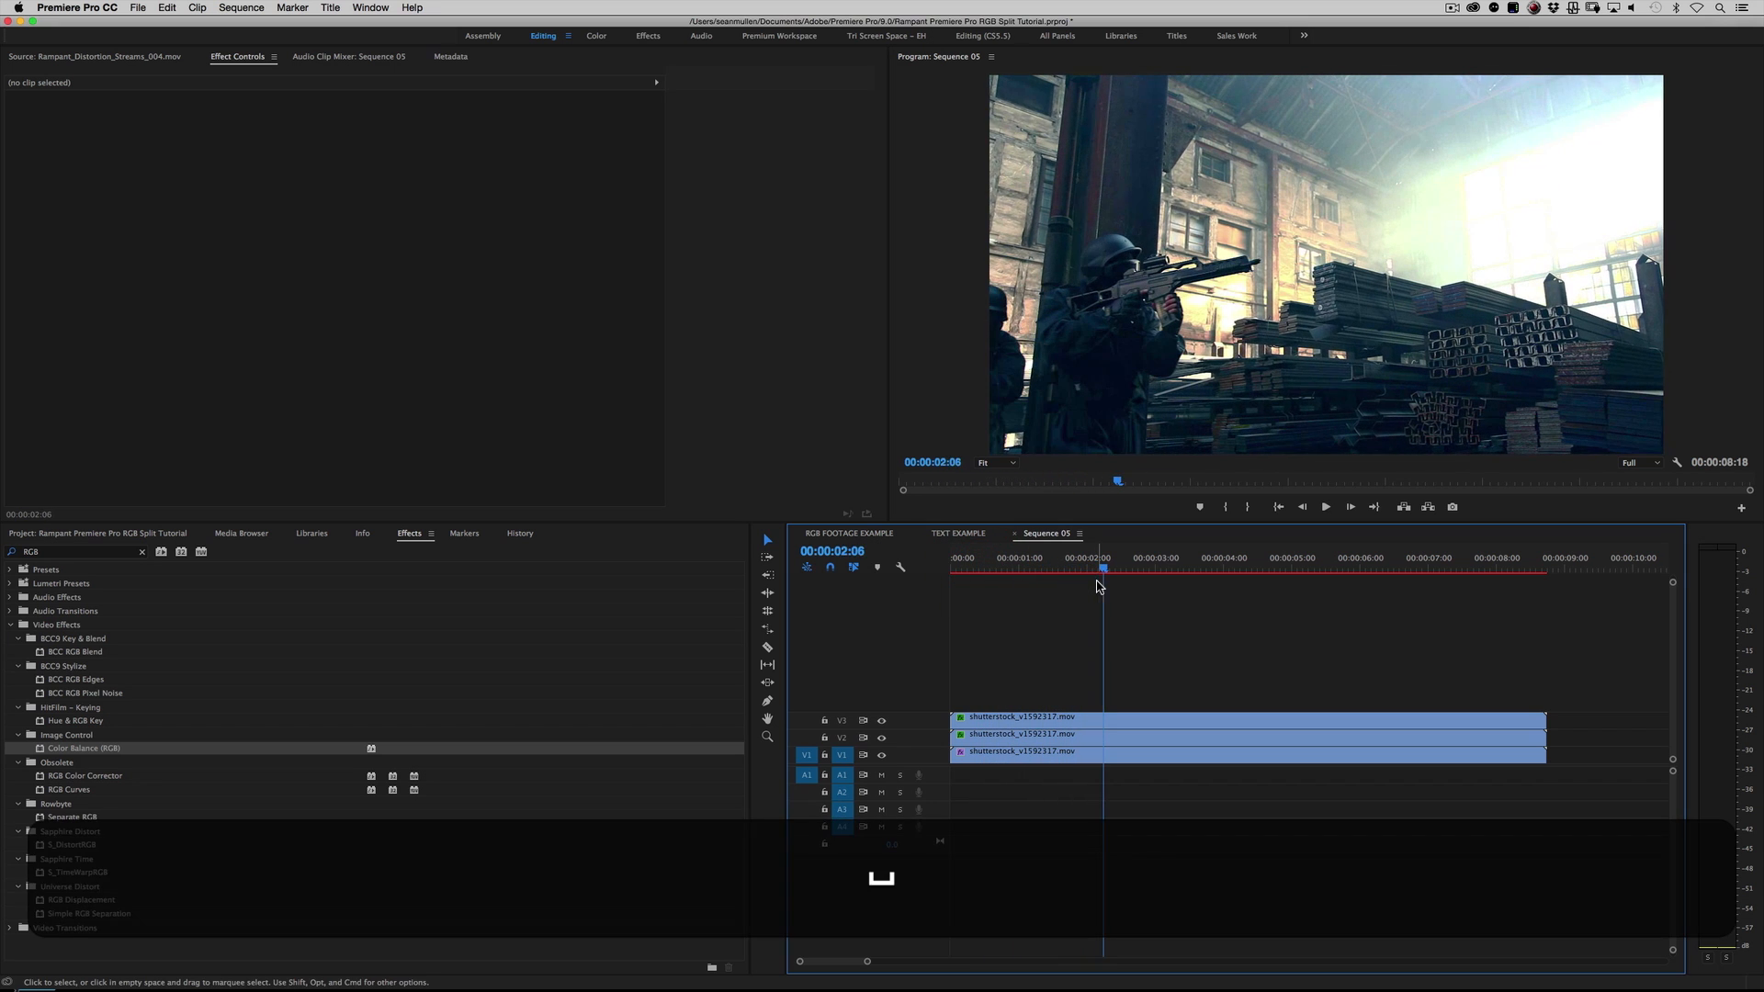
click(1136, 622)
key(m)
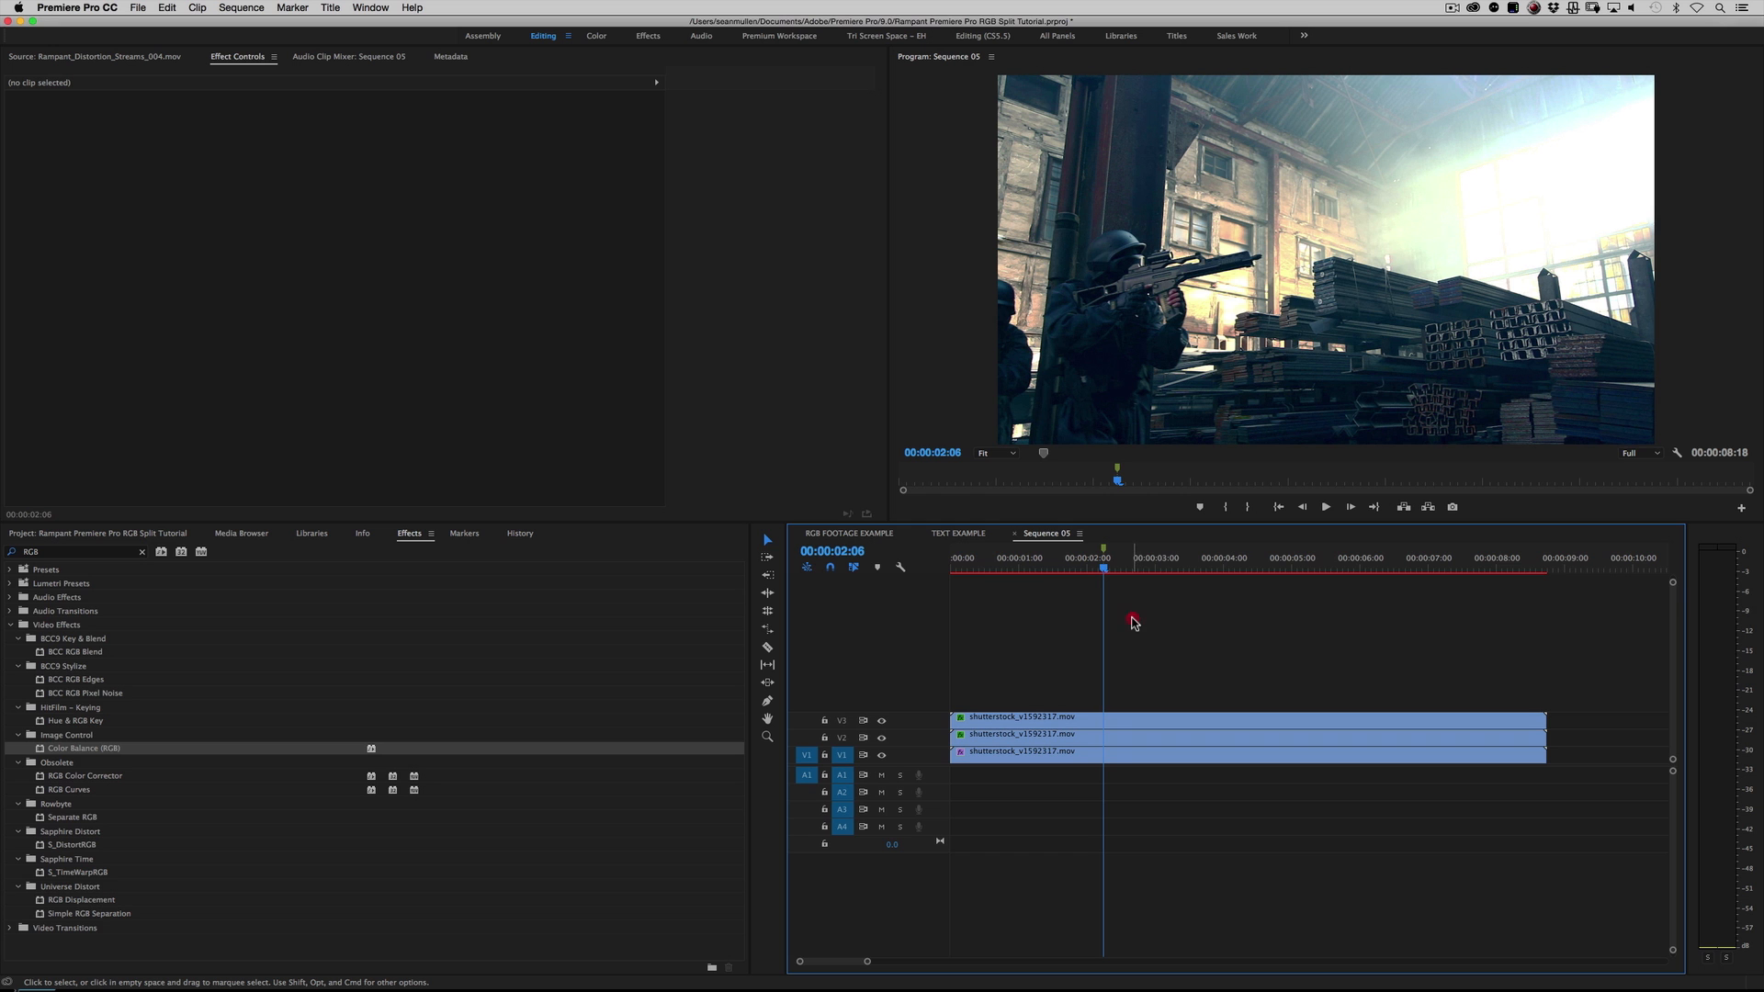
Step: Keyframe the V1 red clip's Position at the marker, and set its horizontal value to 1012 at 00:00:02:11
click(1119, 755)
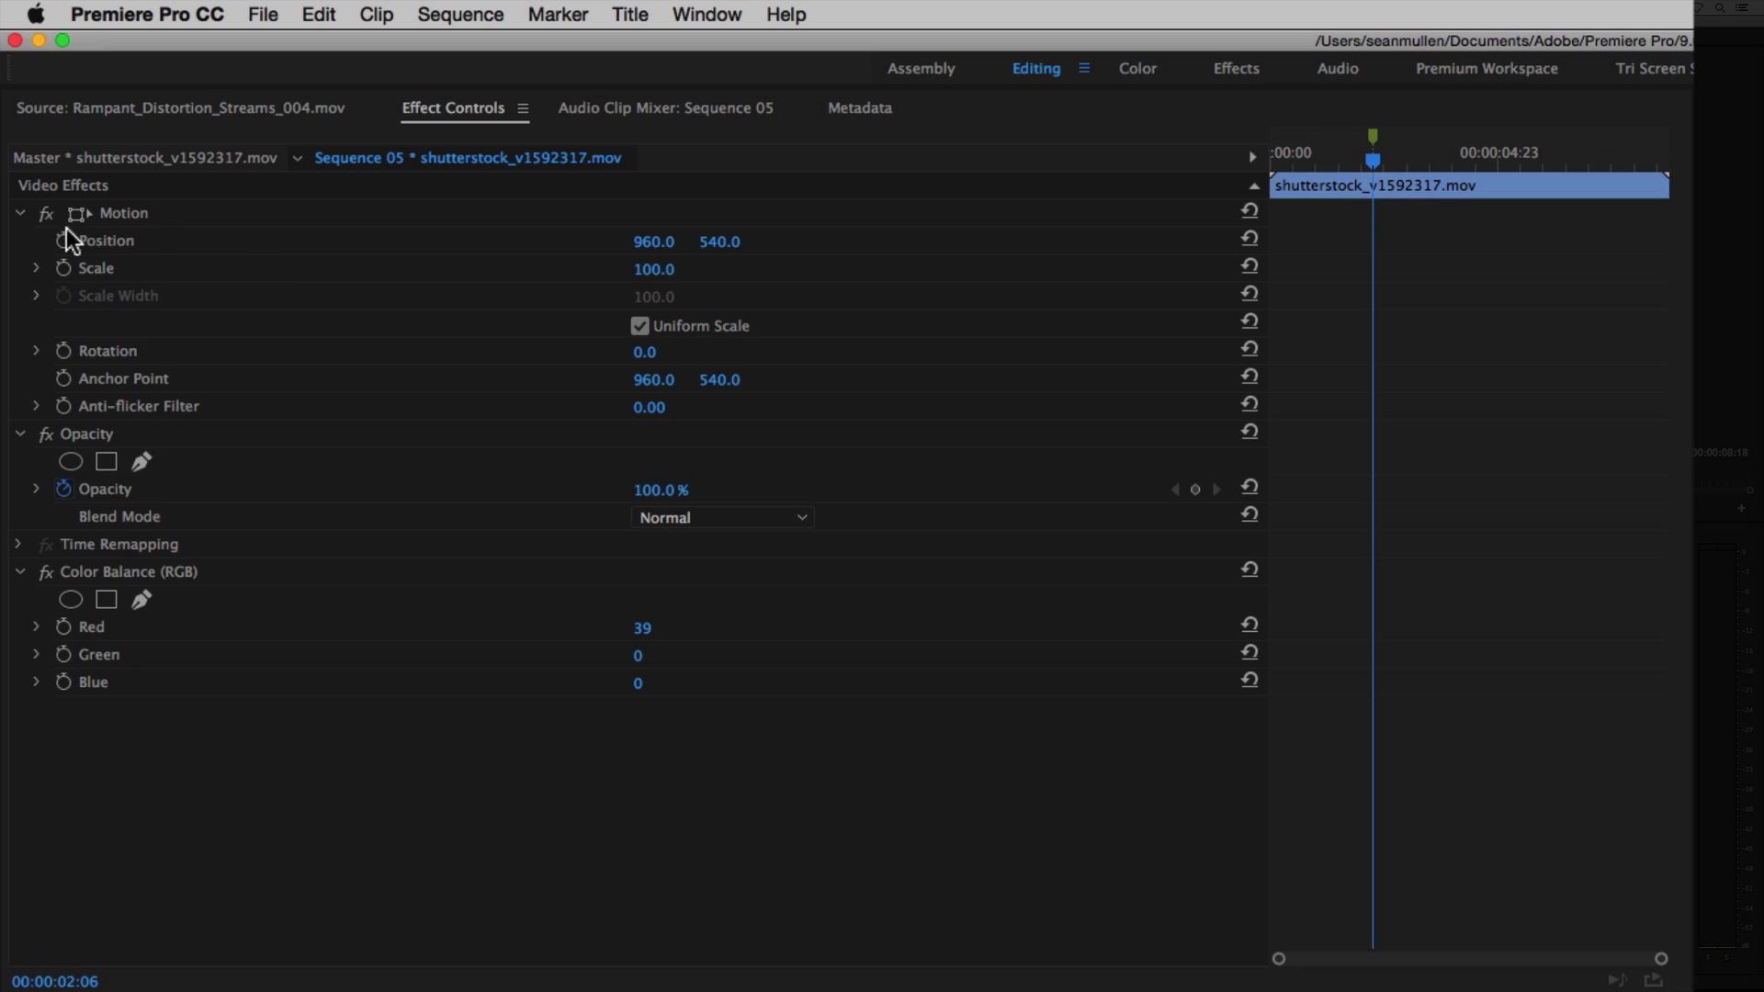
click(63, 239)
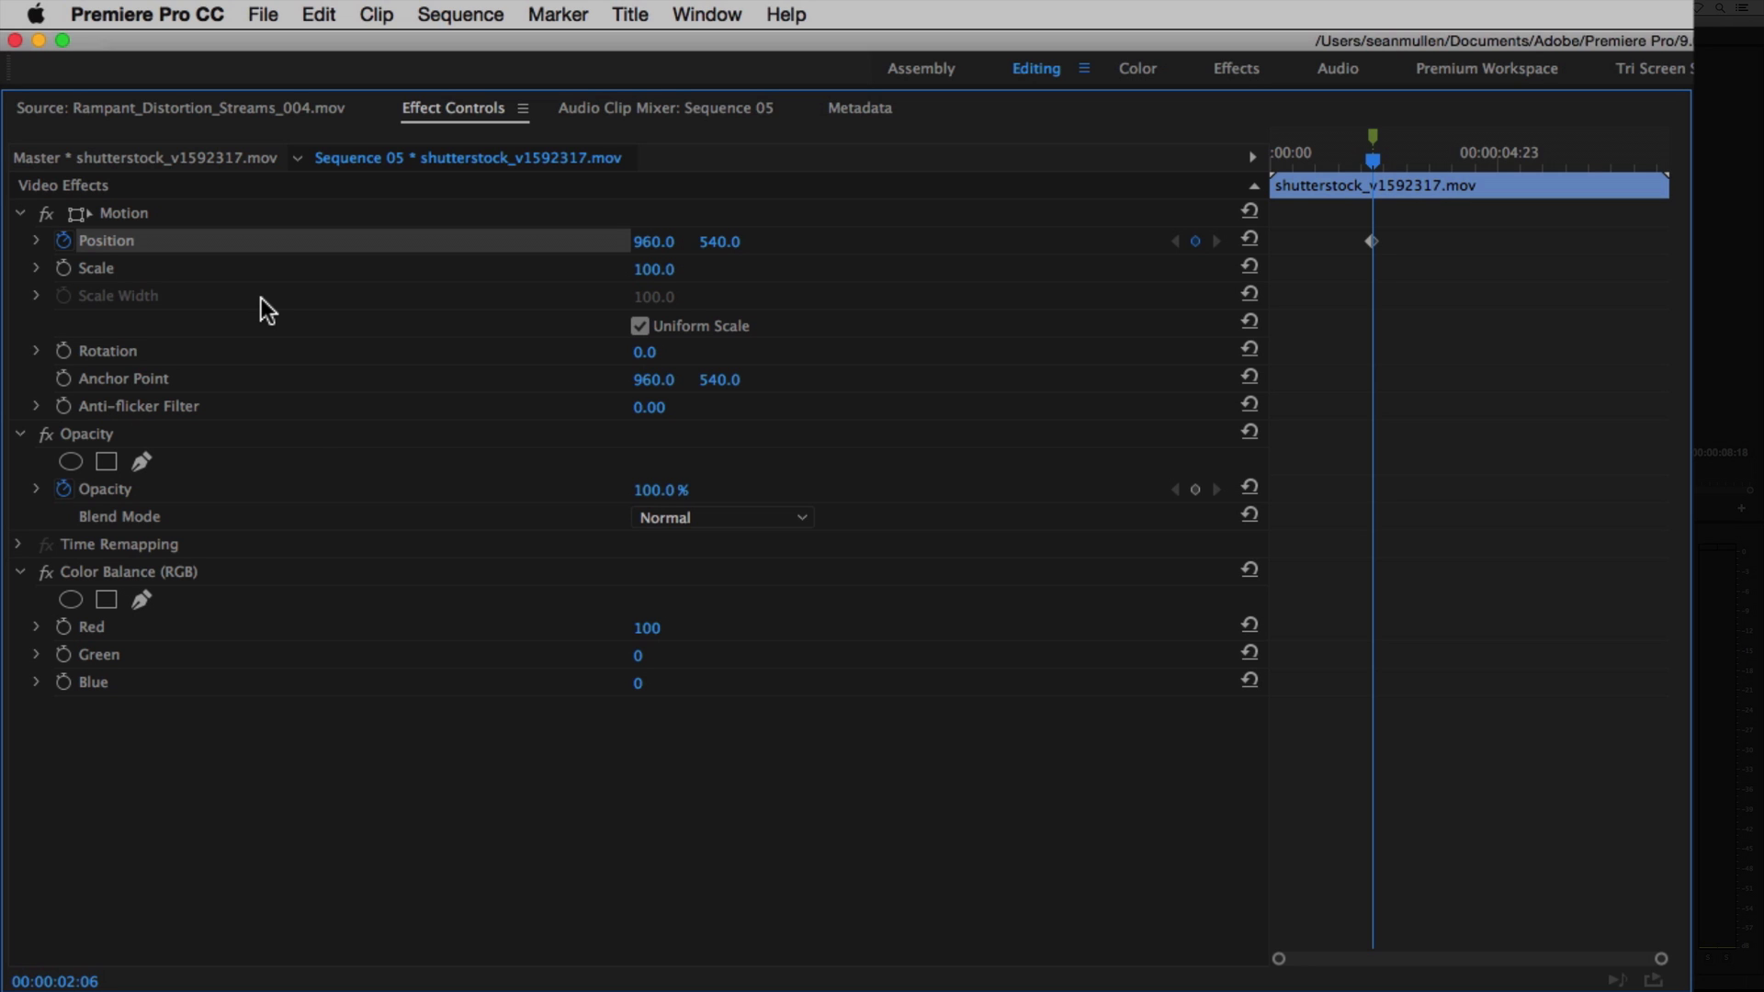
key(Right)
key(Right)
key(Right)
key(Right)
key(Right)
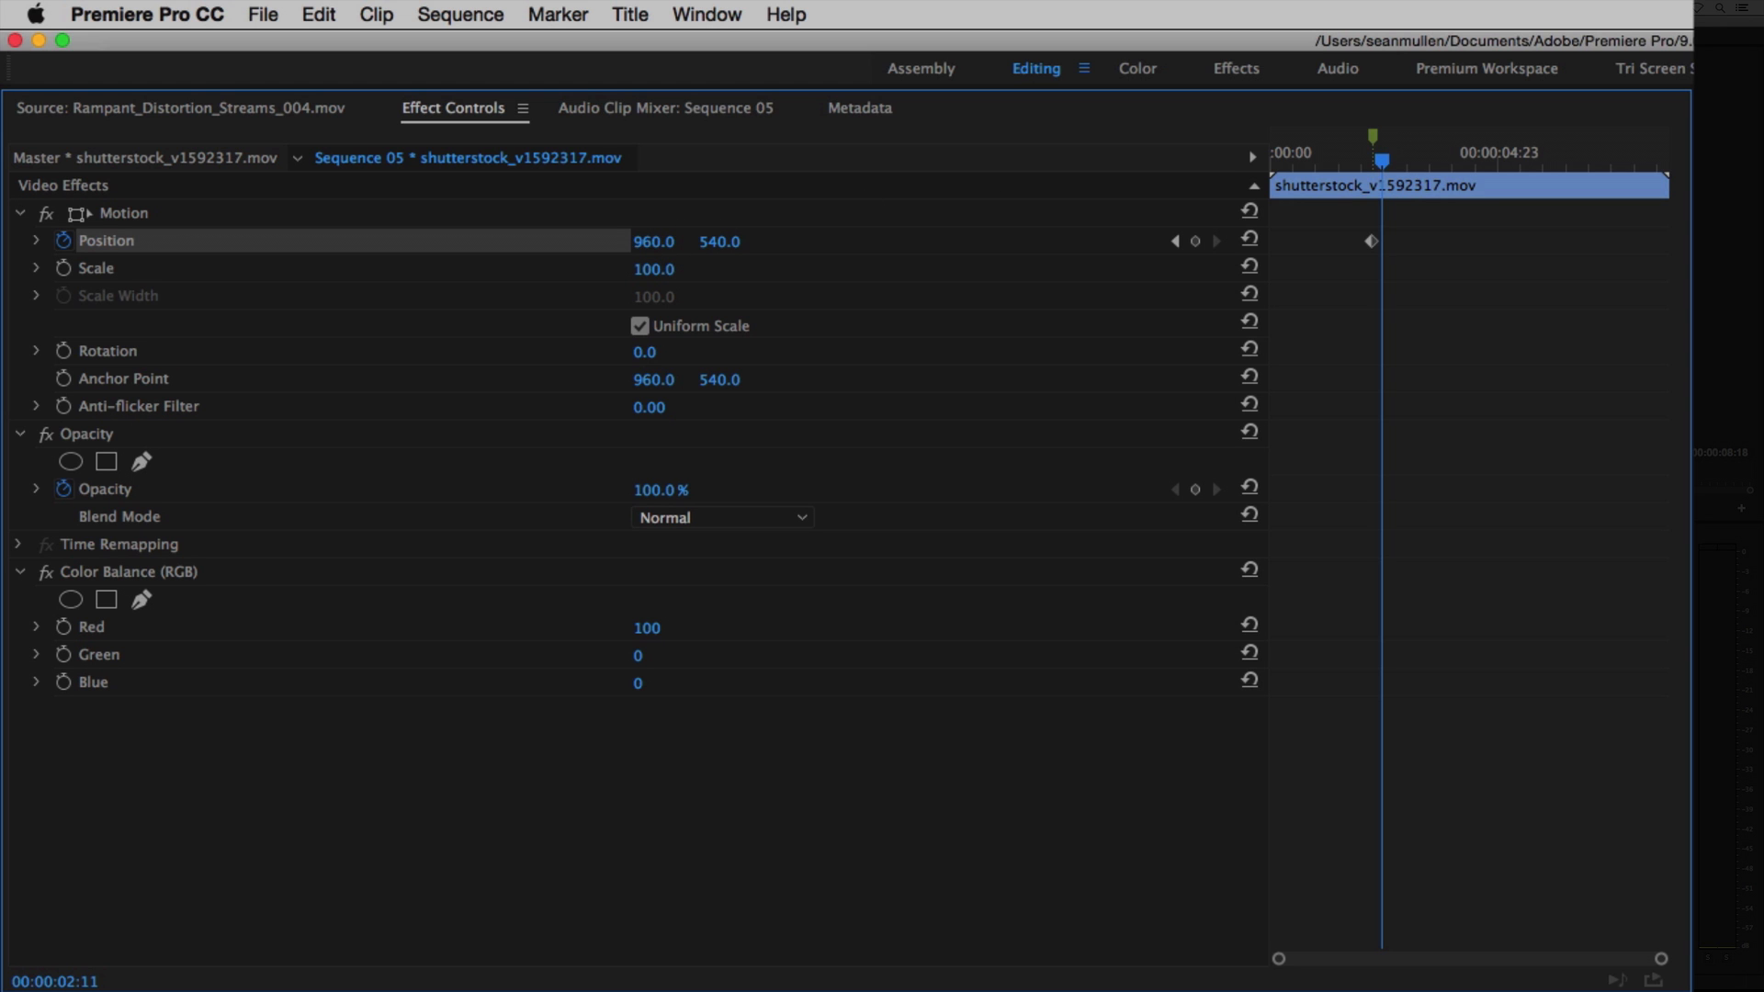
drag(663, 244, 672, 245)
Step: Return the V1 red clip's horizontal position to 960 at 00:00:02:16, and play back the split around the marker
key(Right)
key(Right)
key(Right)
key(Right)
key(Right)
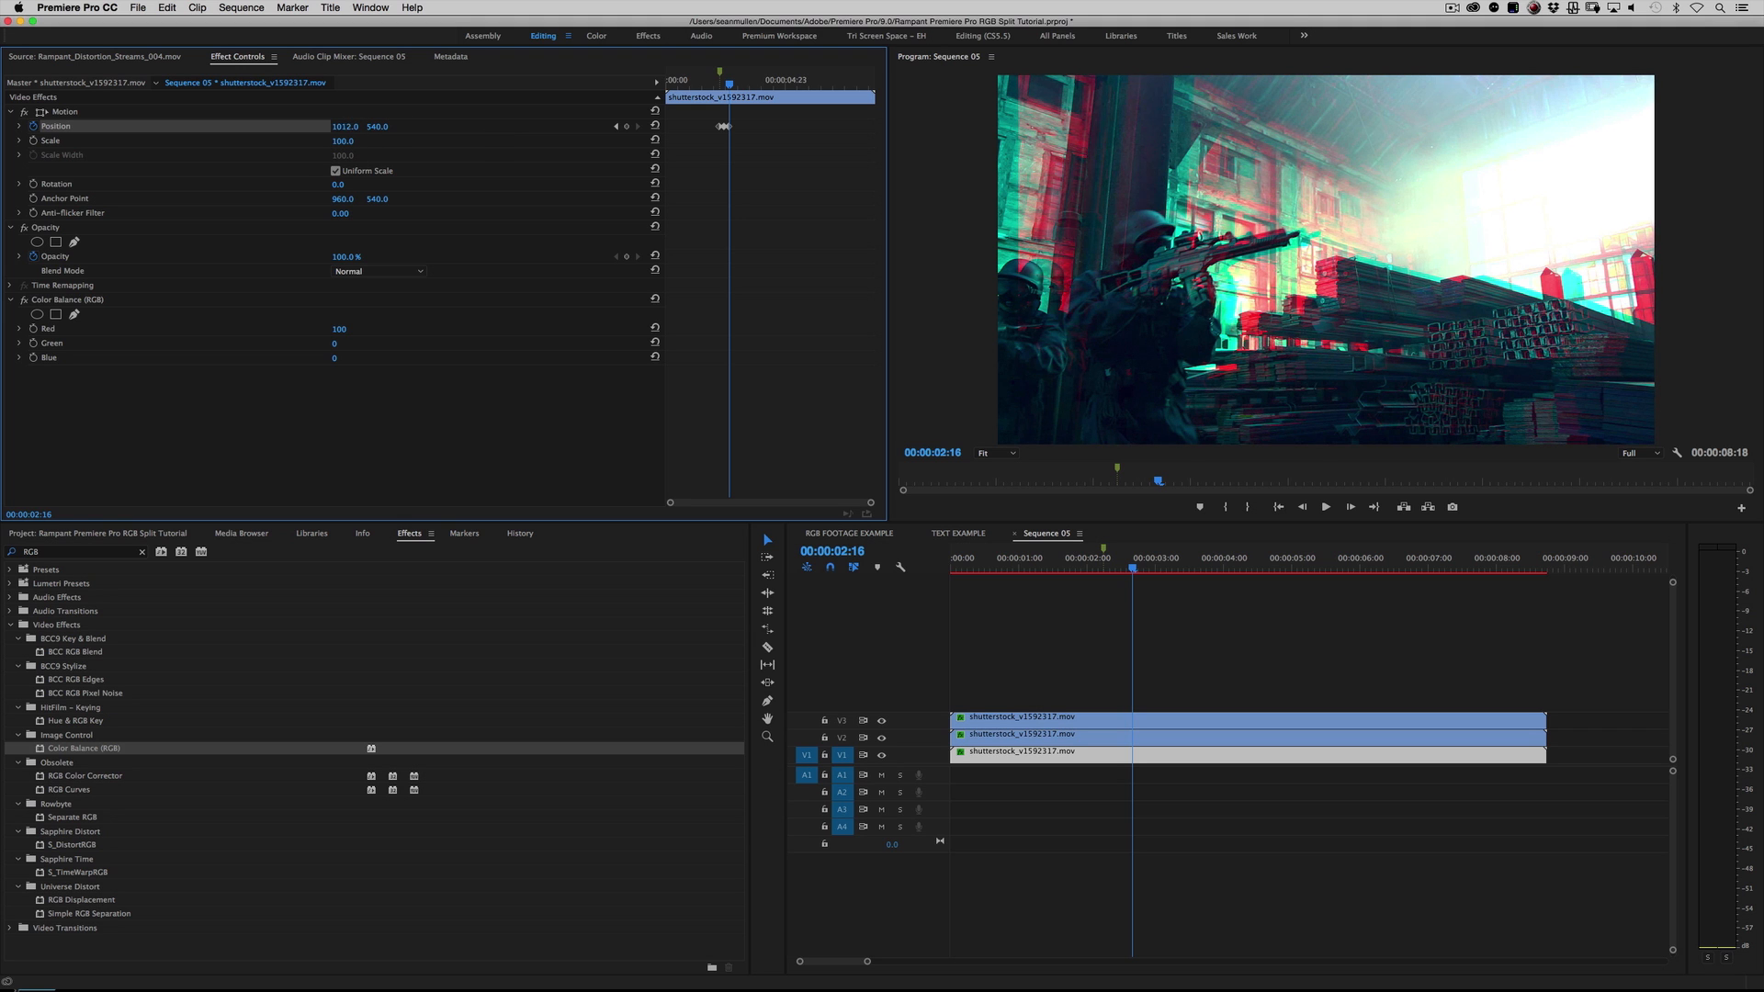
drag(345, 126, 289, 126)
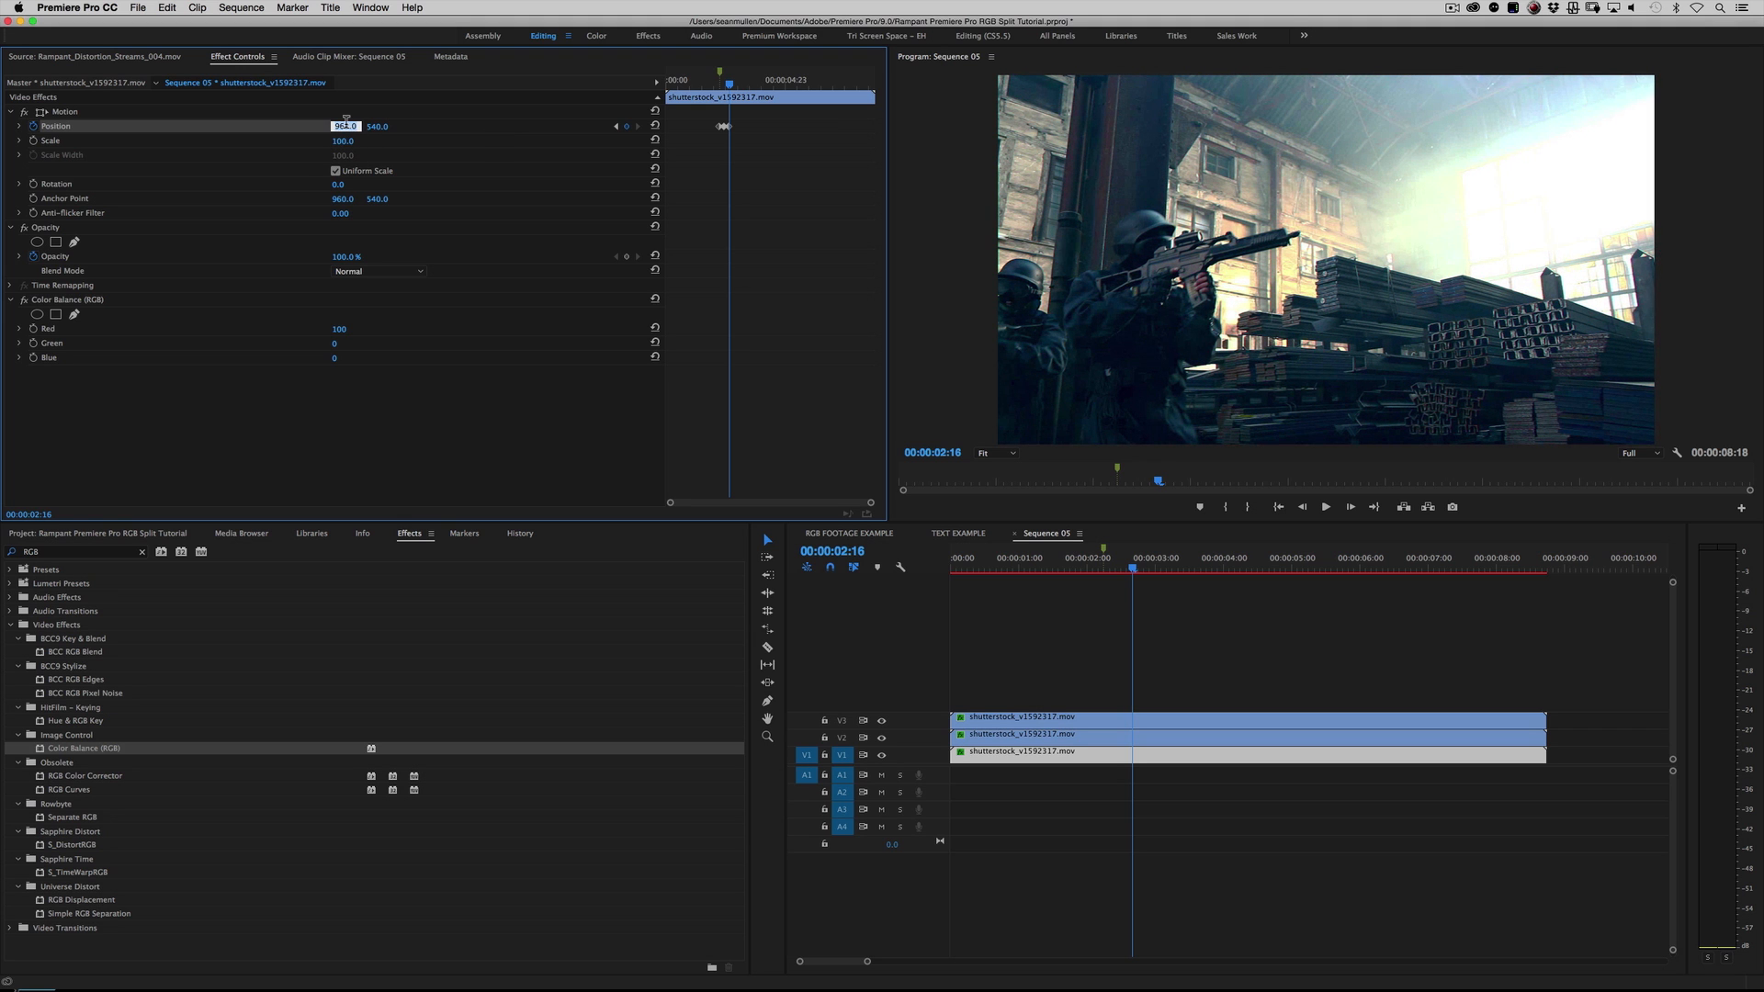
text(960)
key(Return)
drag(732, 83, 717, 88)
key(space)
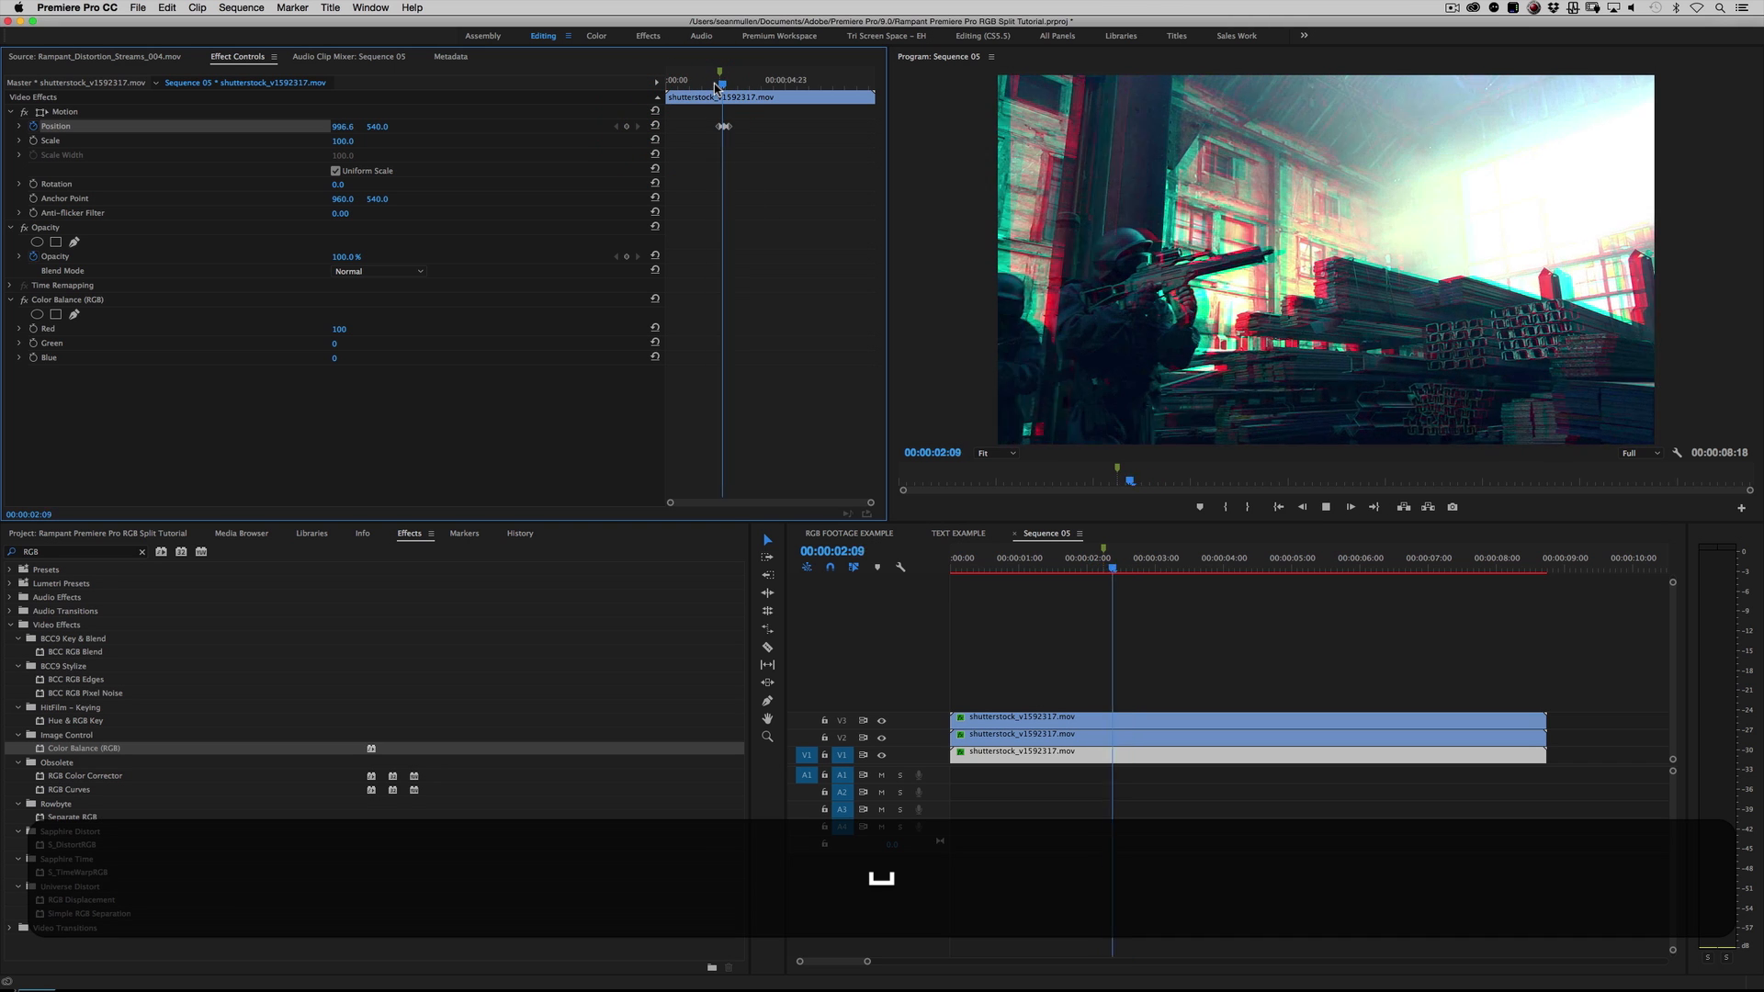
key(space)
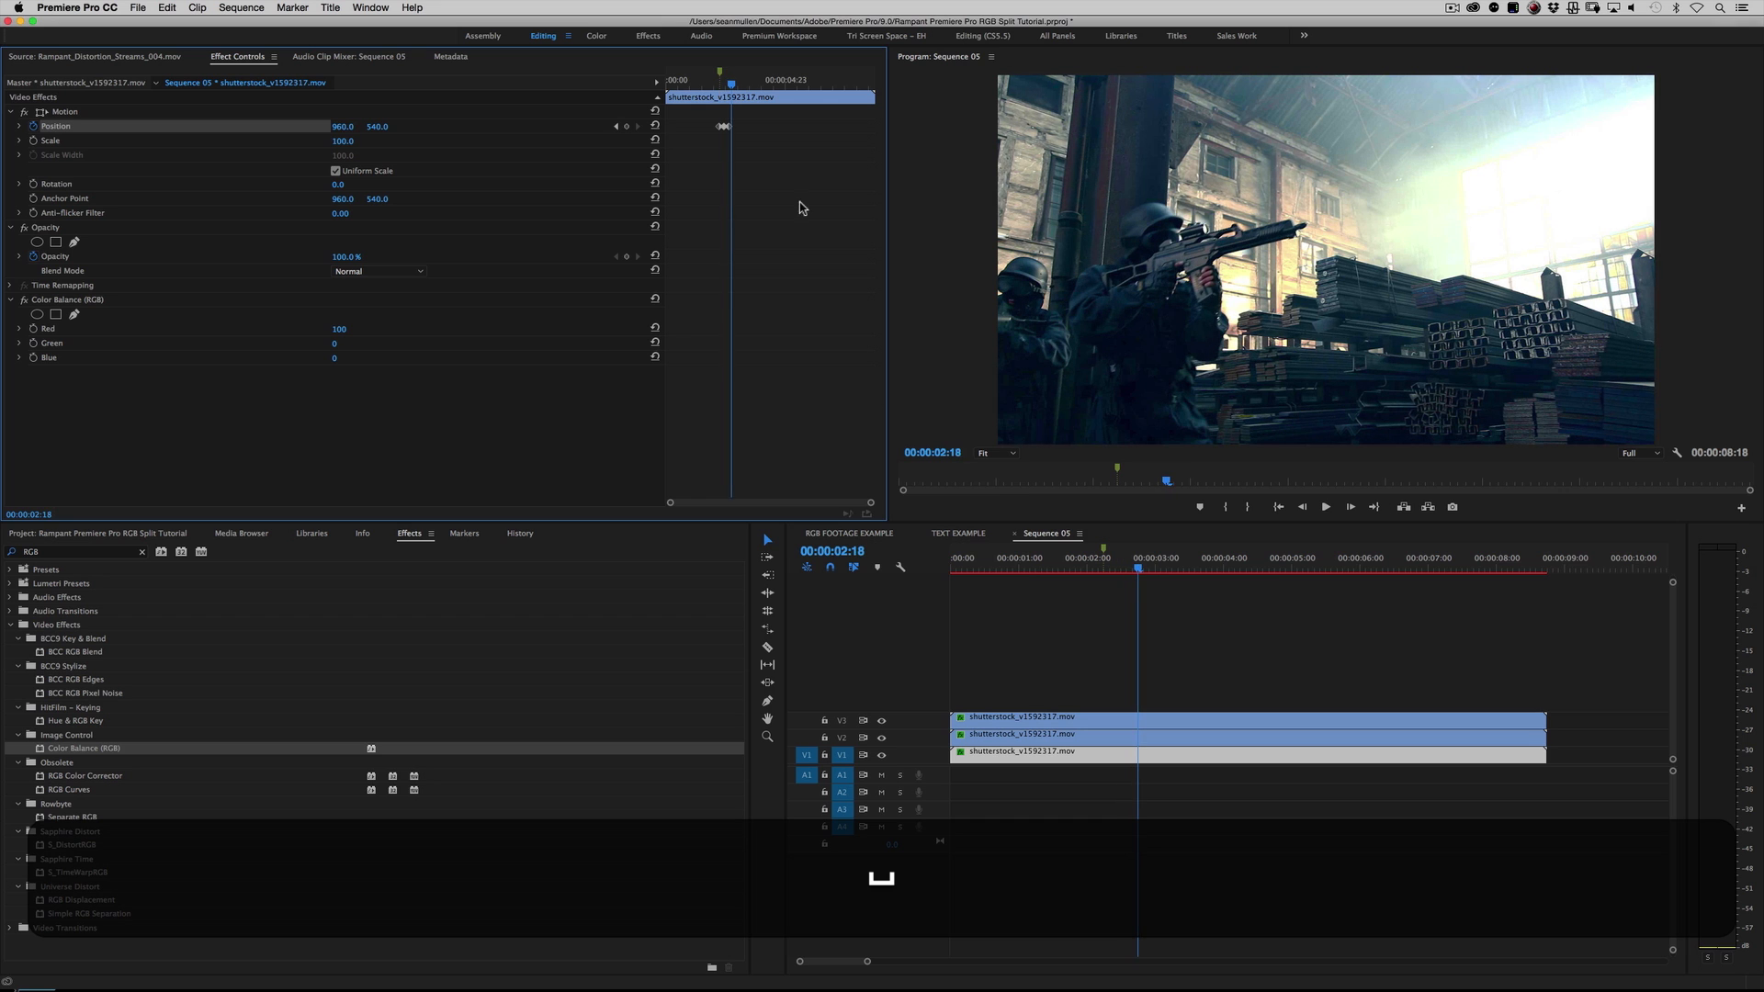
Step: Play back the red split with the program view magnified to 150%, and return the view to Fit
click(996, 453)
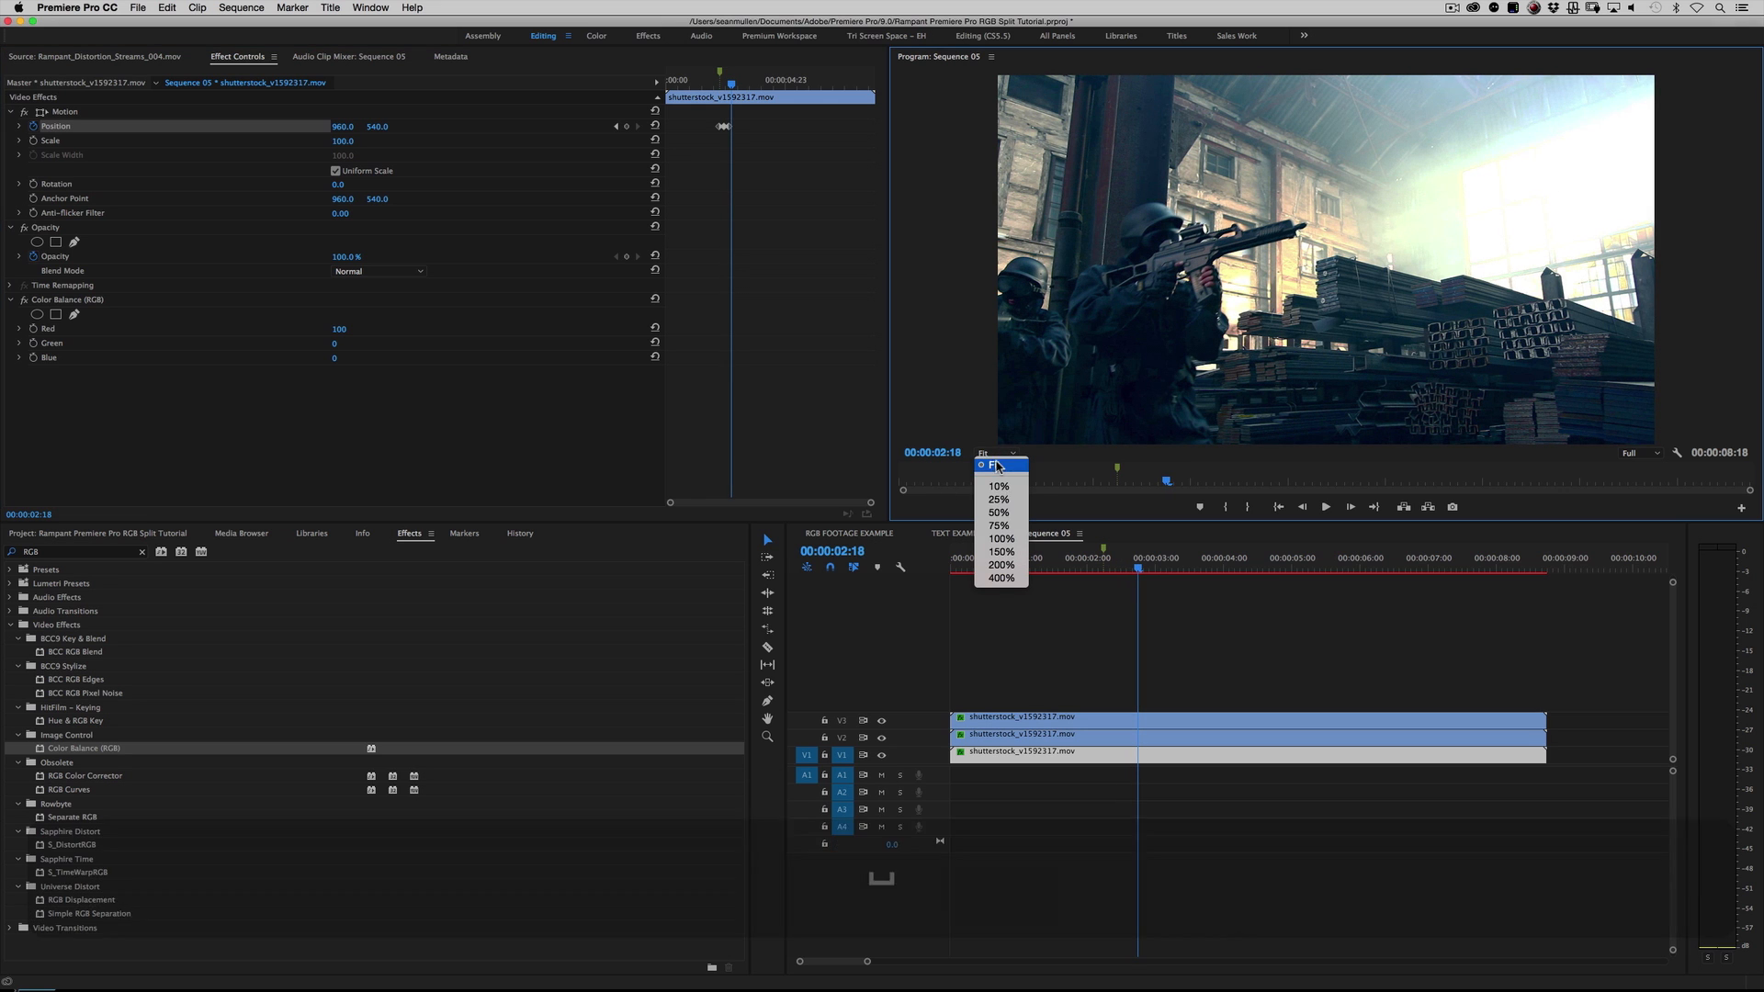
click(999, 551)
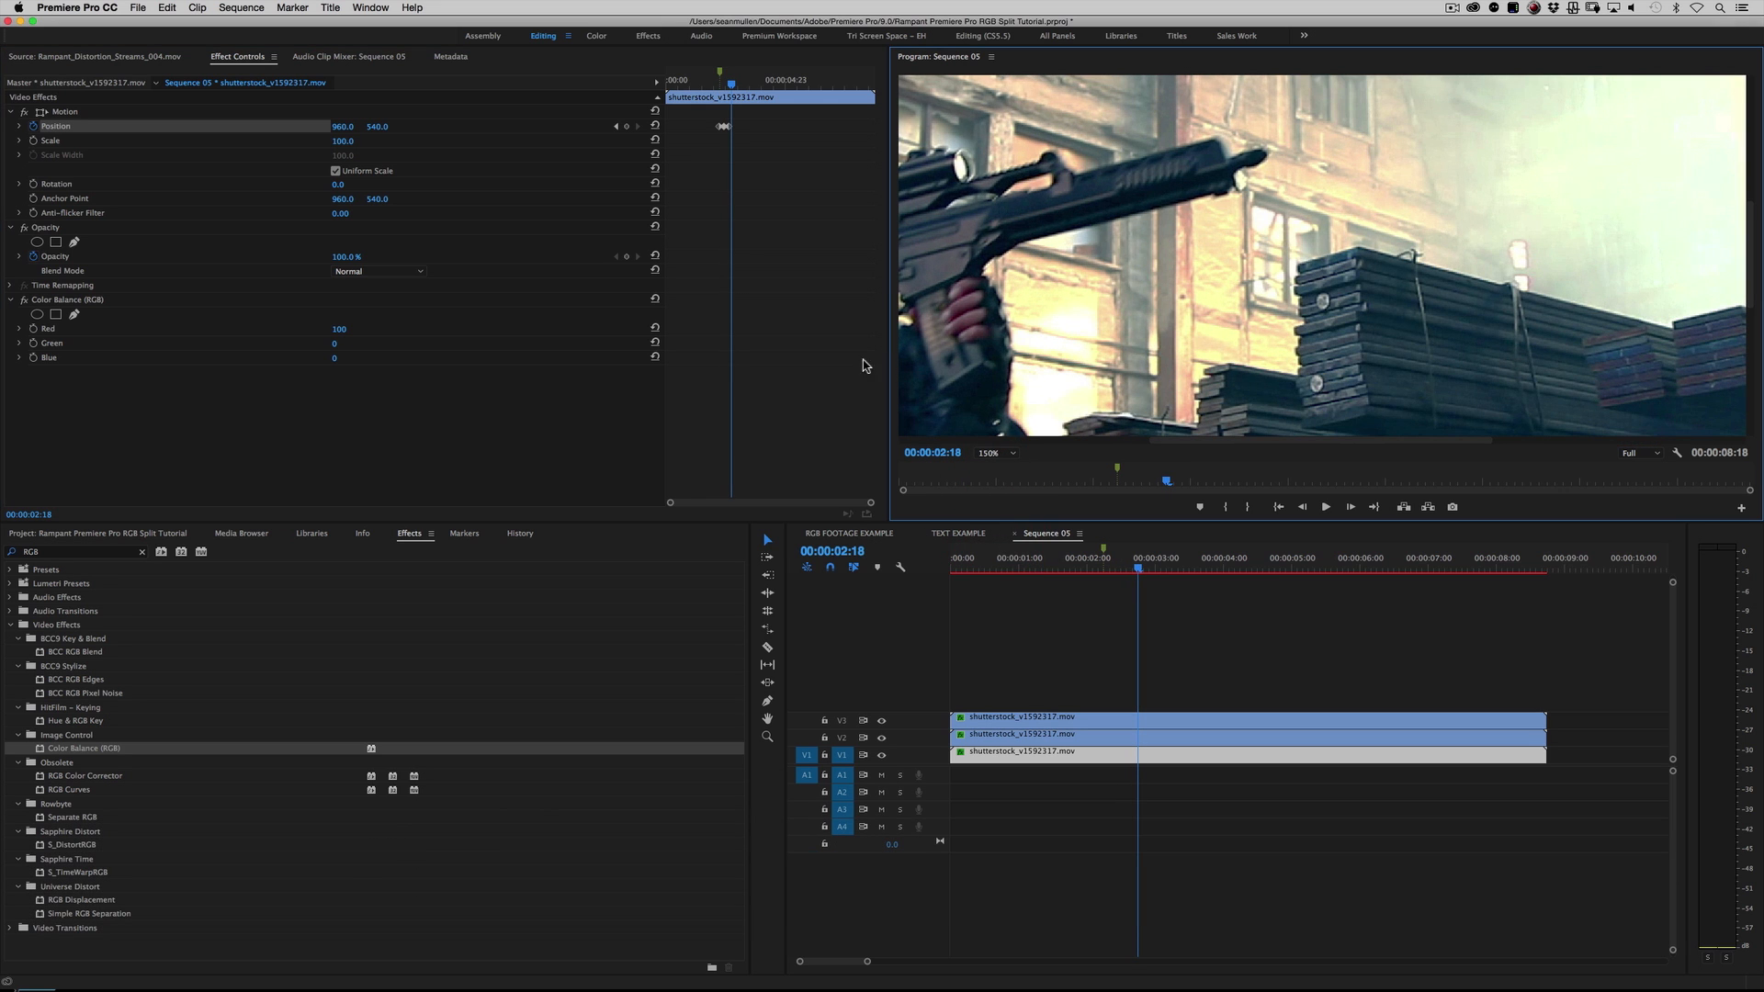
drag(725, 83, 714, 85)
key(space)
key(space)
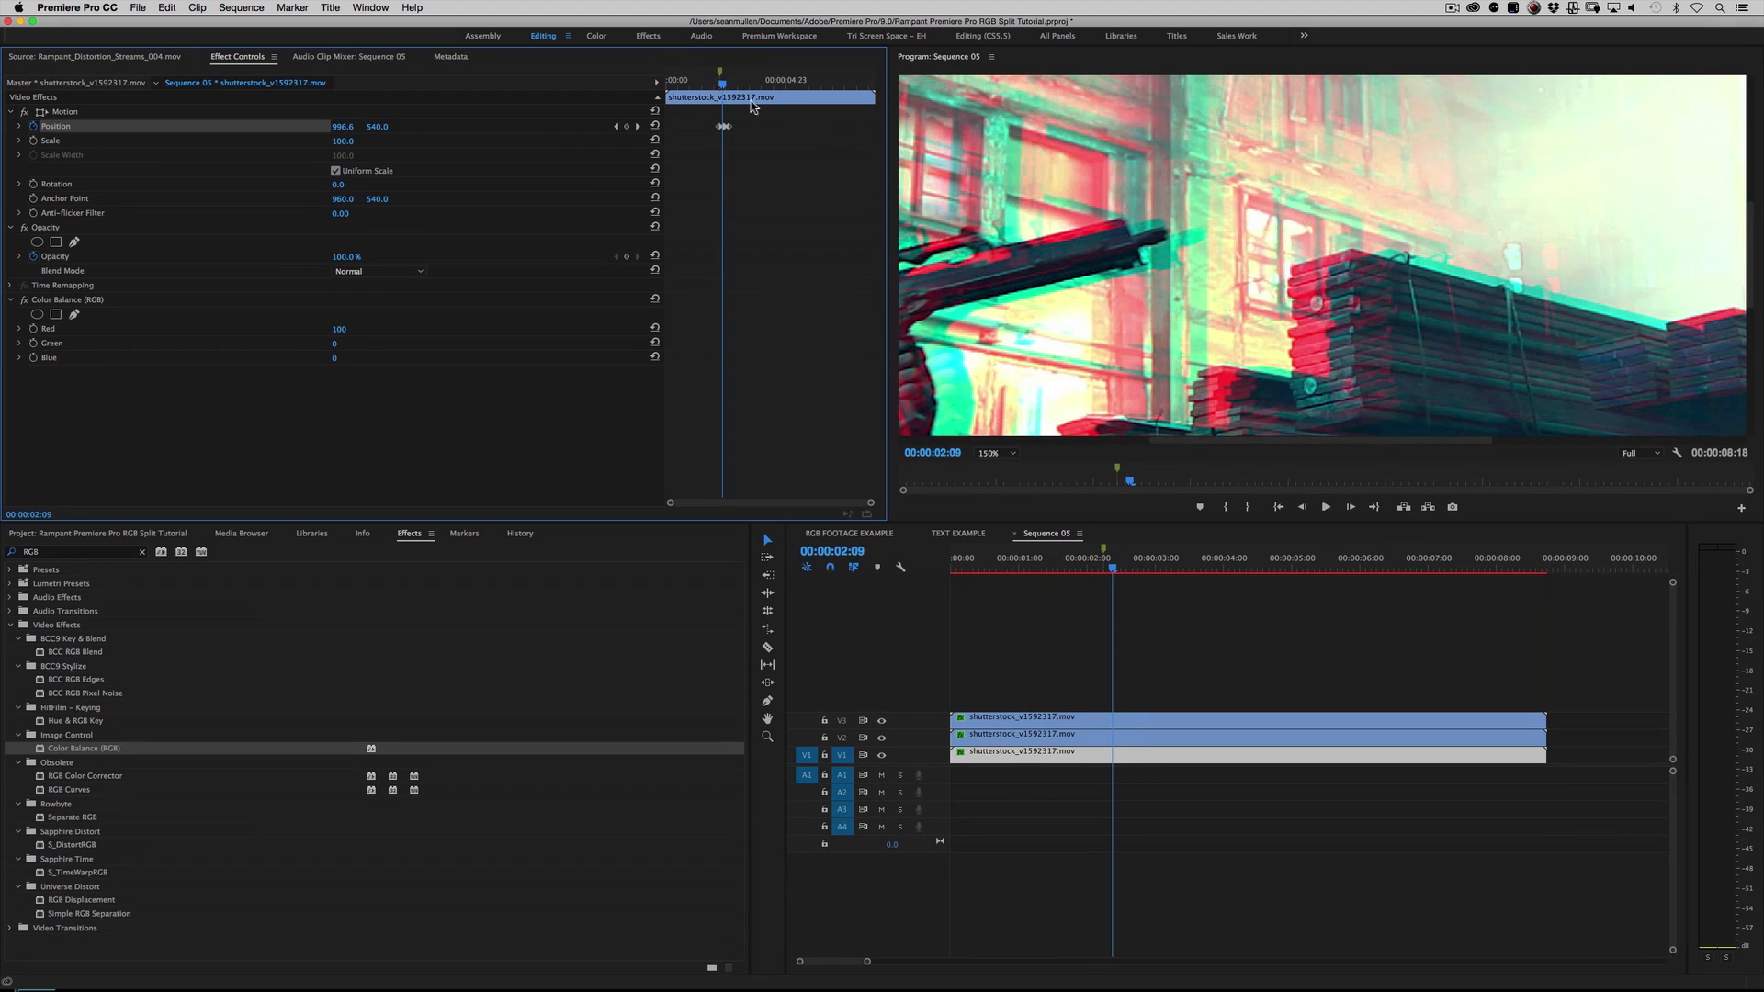
drag(726, 76, 714, 83)
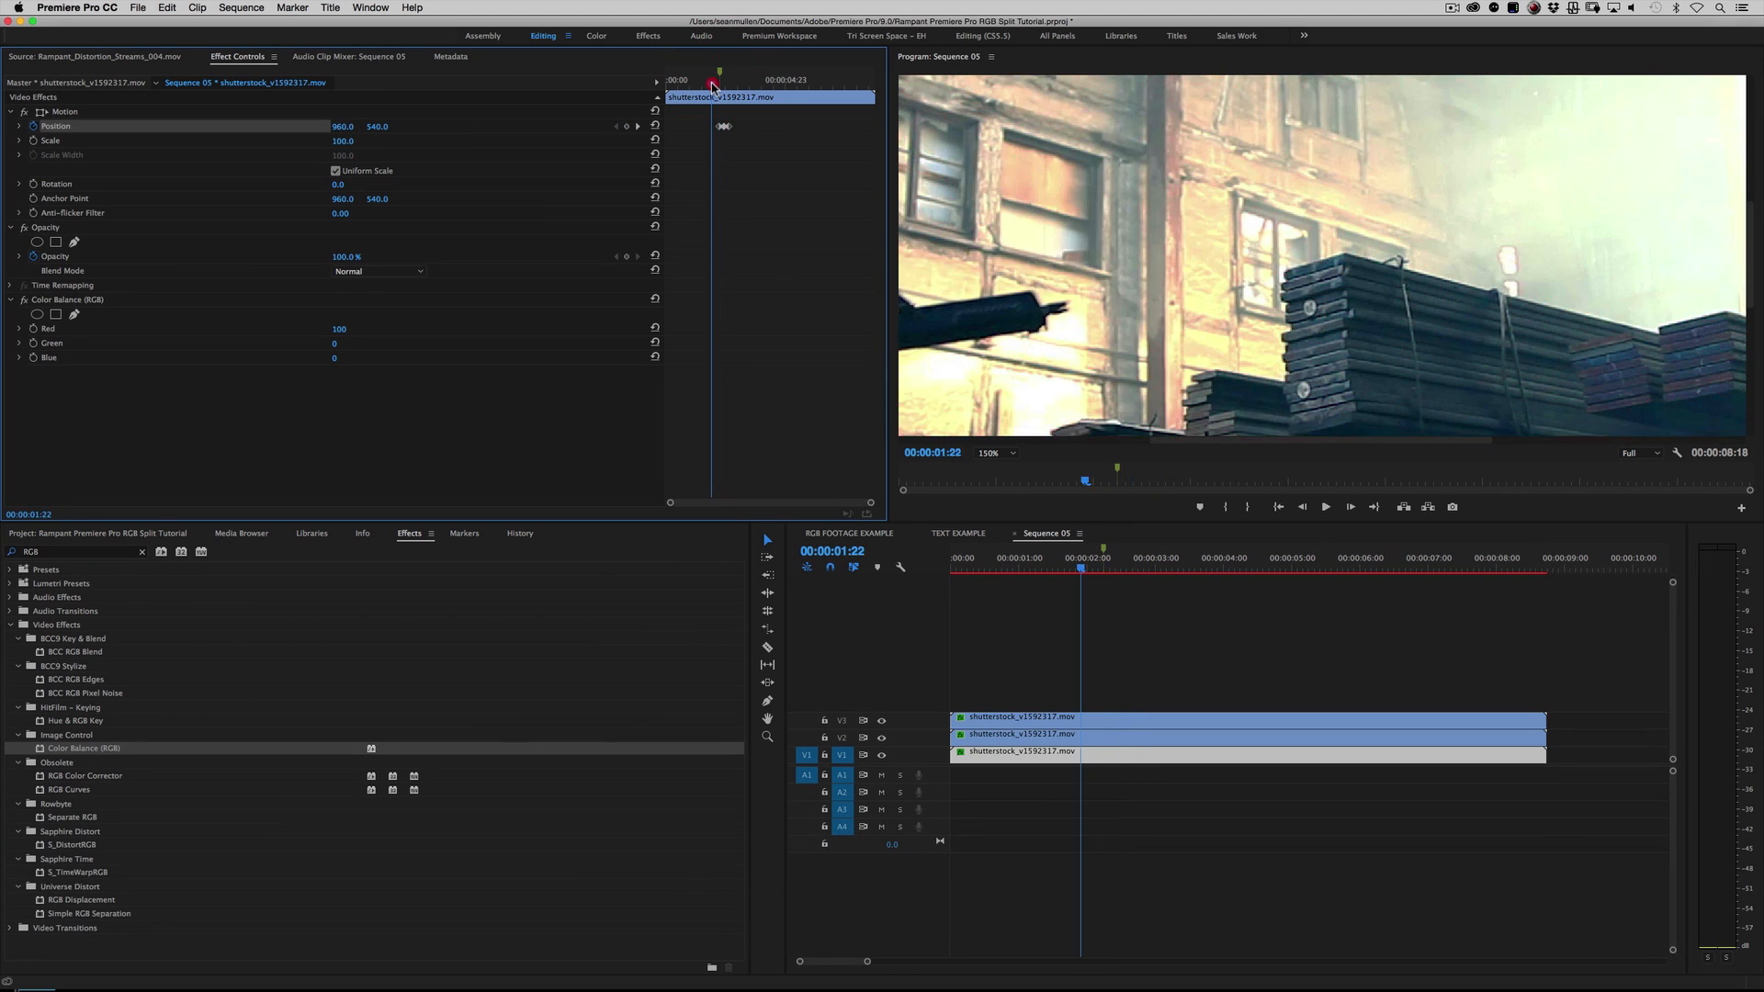
key(space)
click(712, 85)
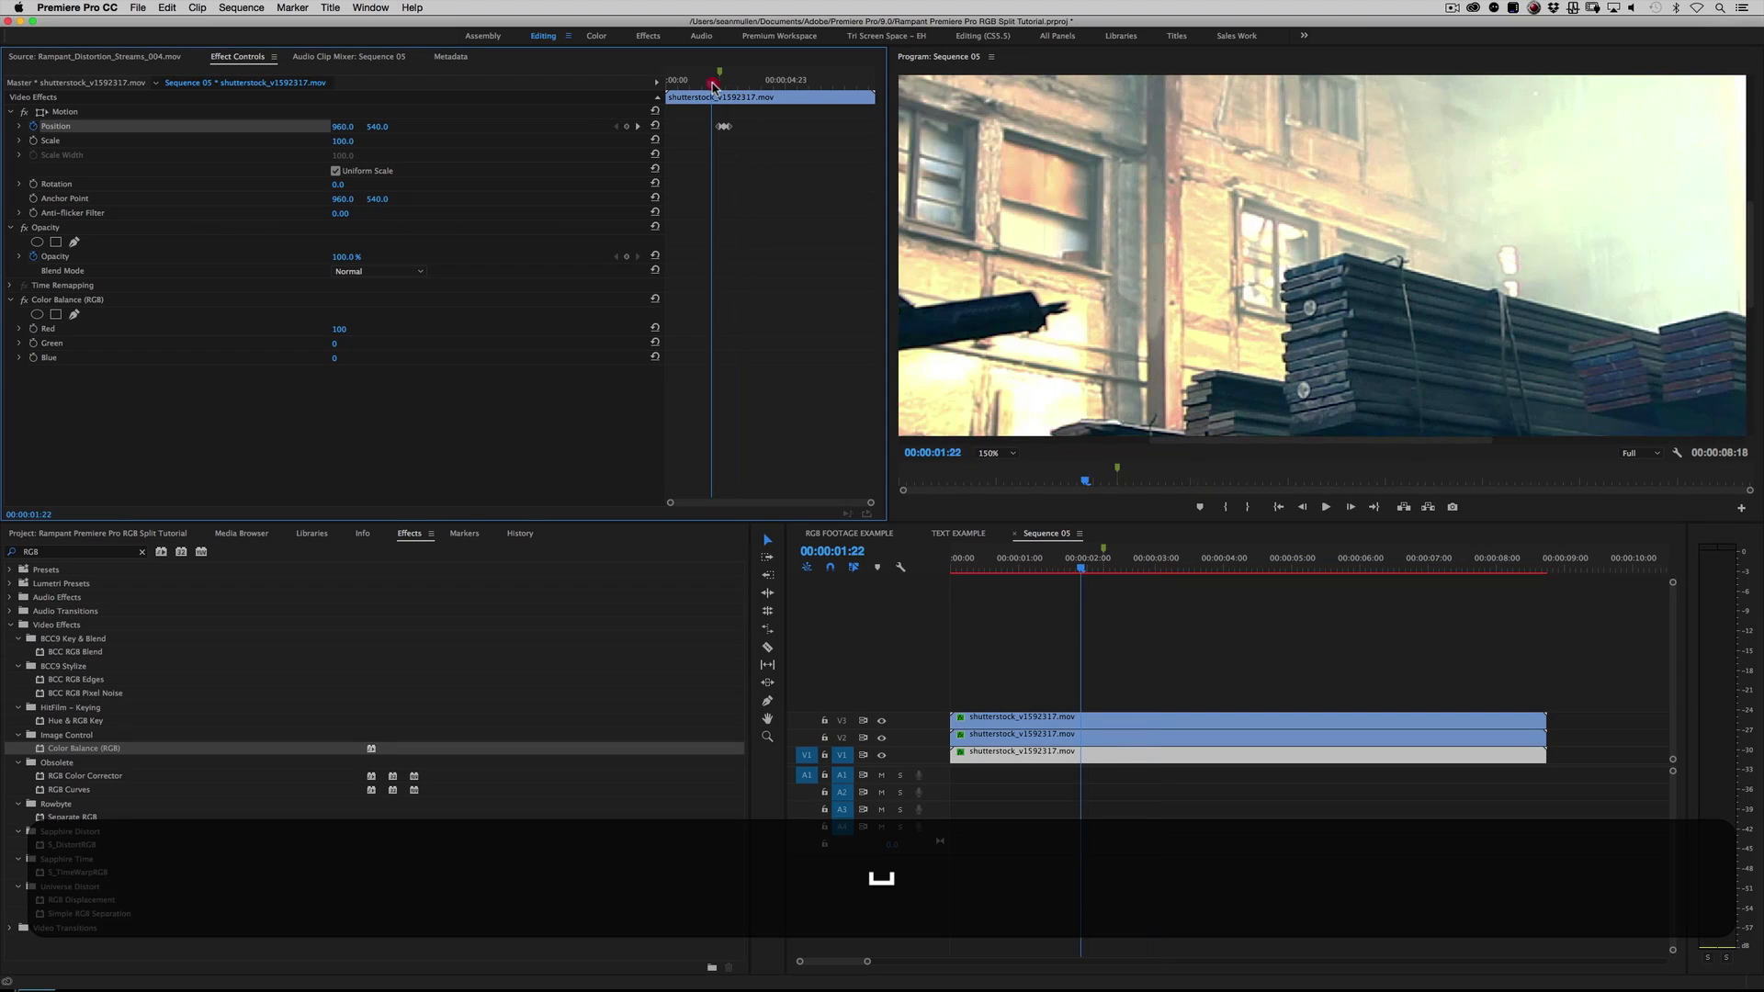
key(space)
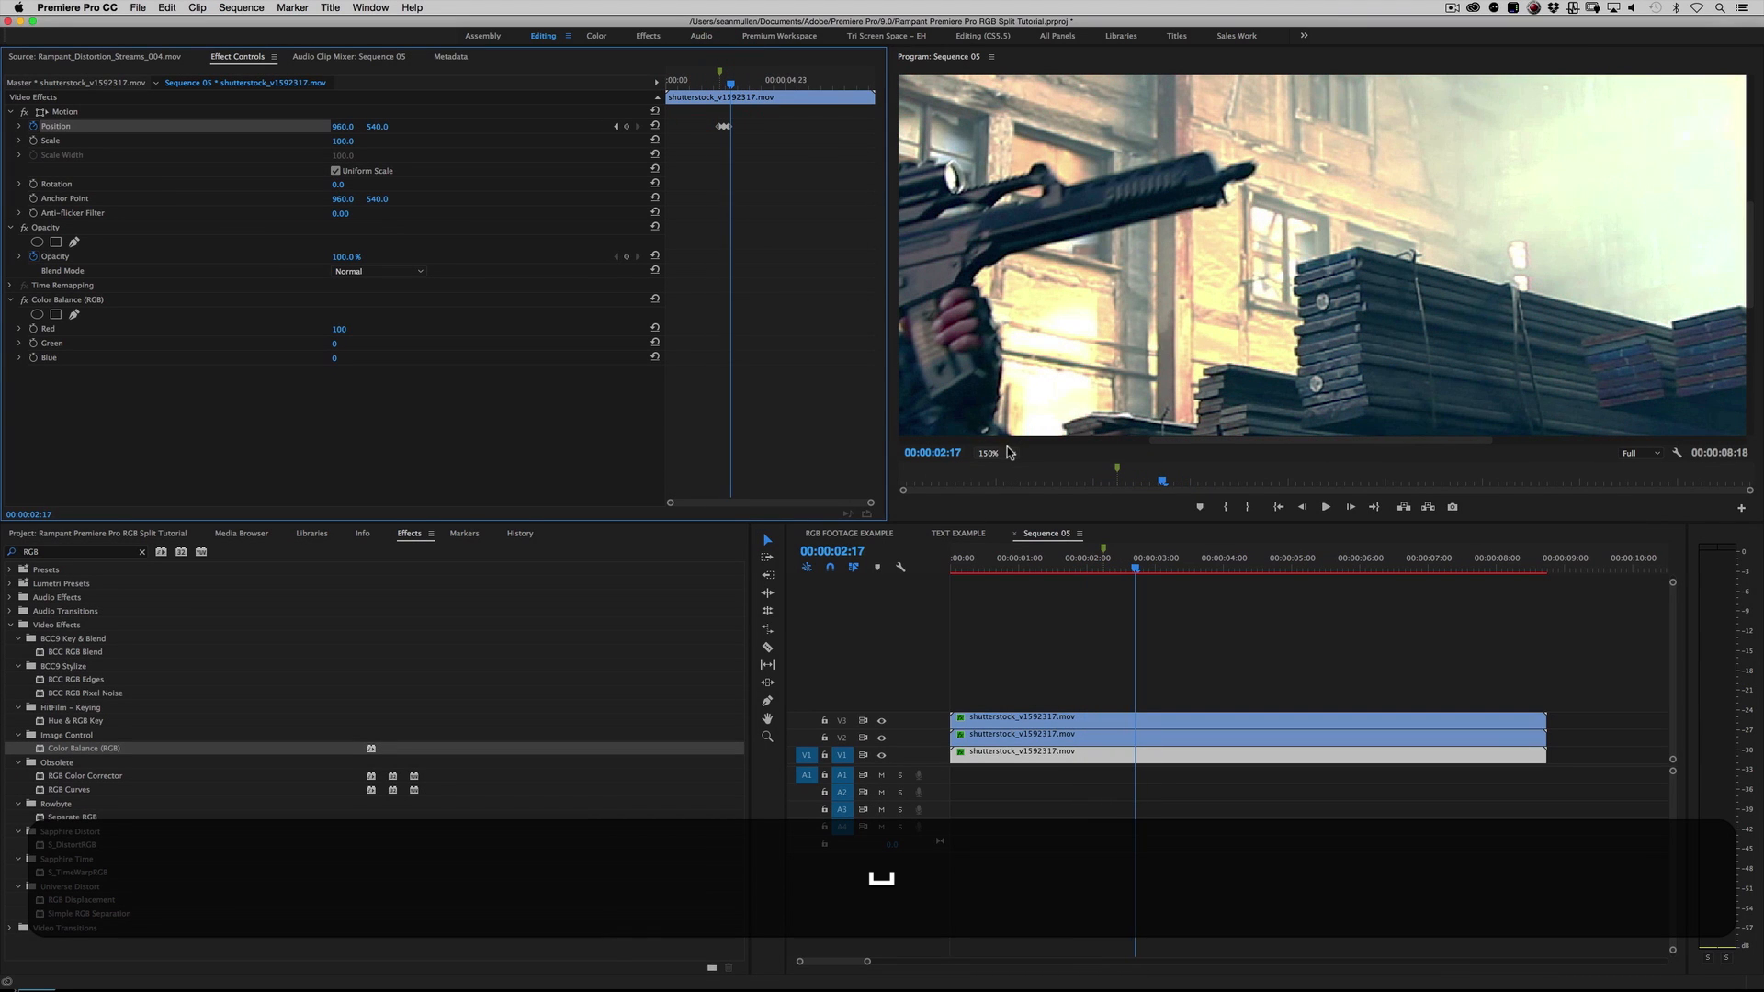
click(1008, 452)
click(1012, 469)
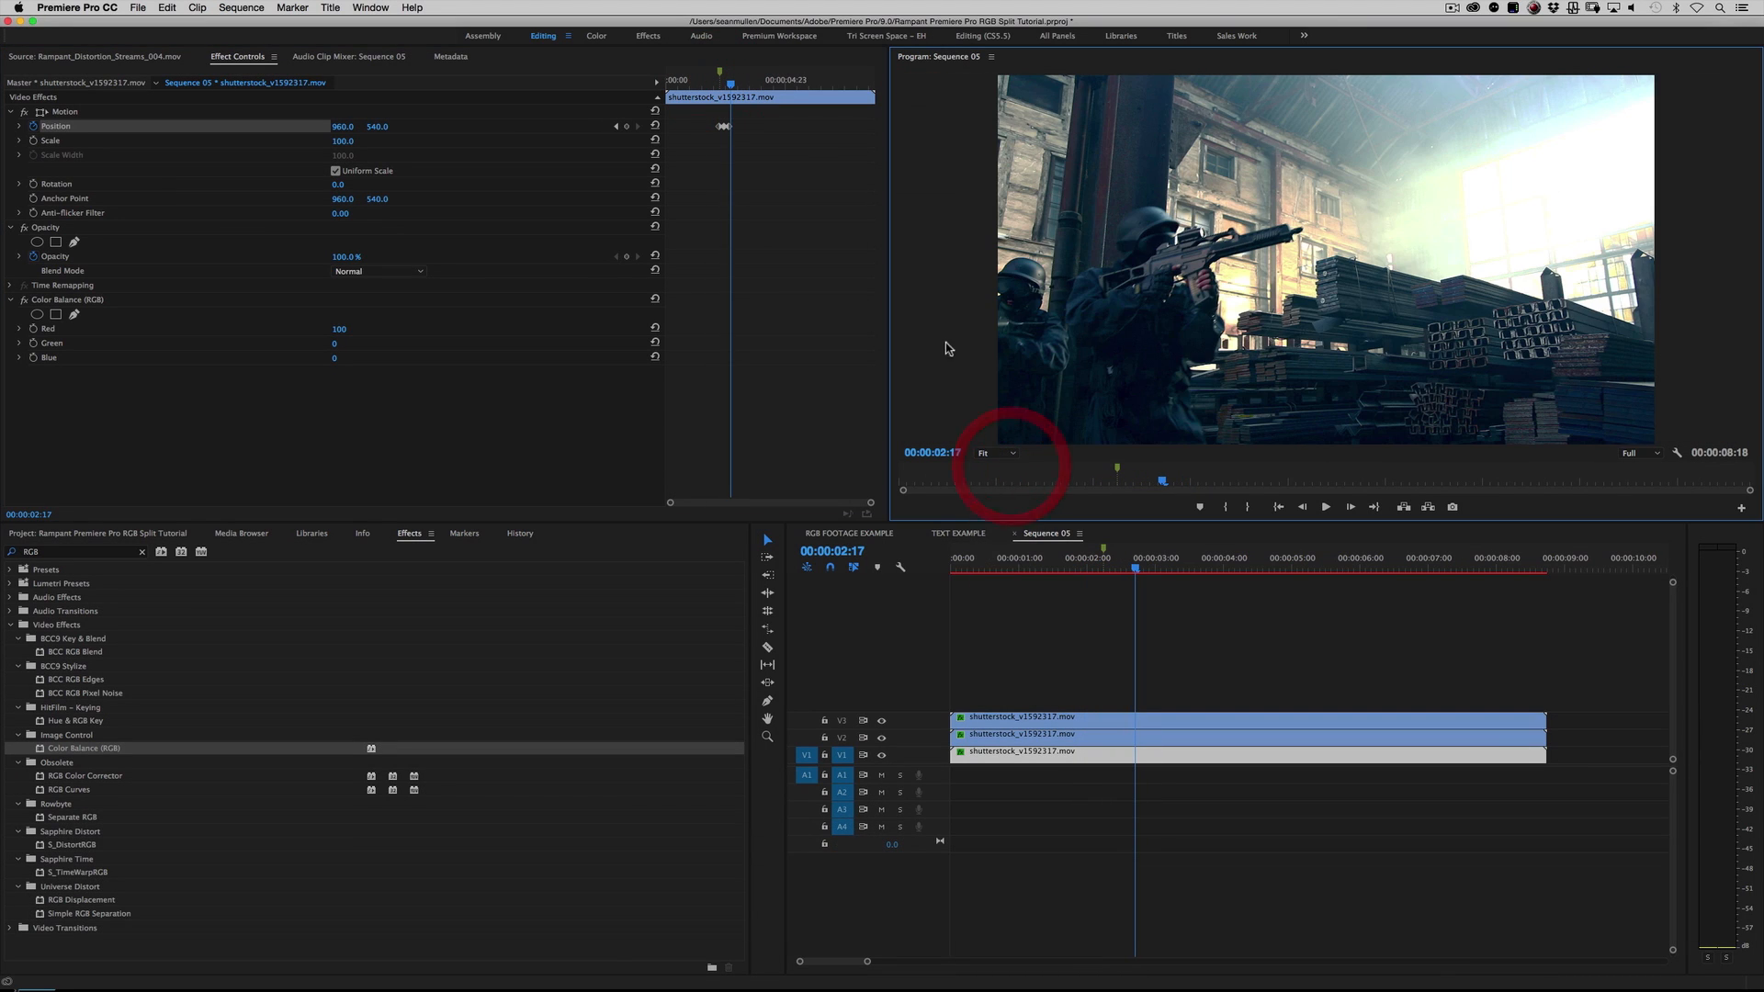
Step: Tighten the V1 clip's Position animation by moving its second and third keyframes closer to the first, and play it back
drag(730, 85, 725, 85)
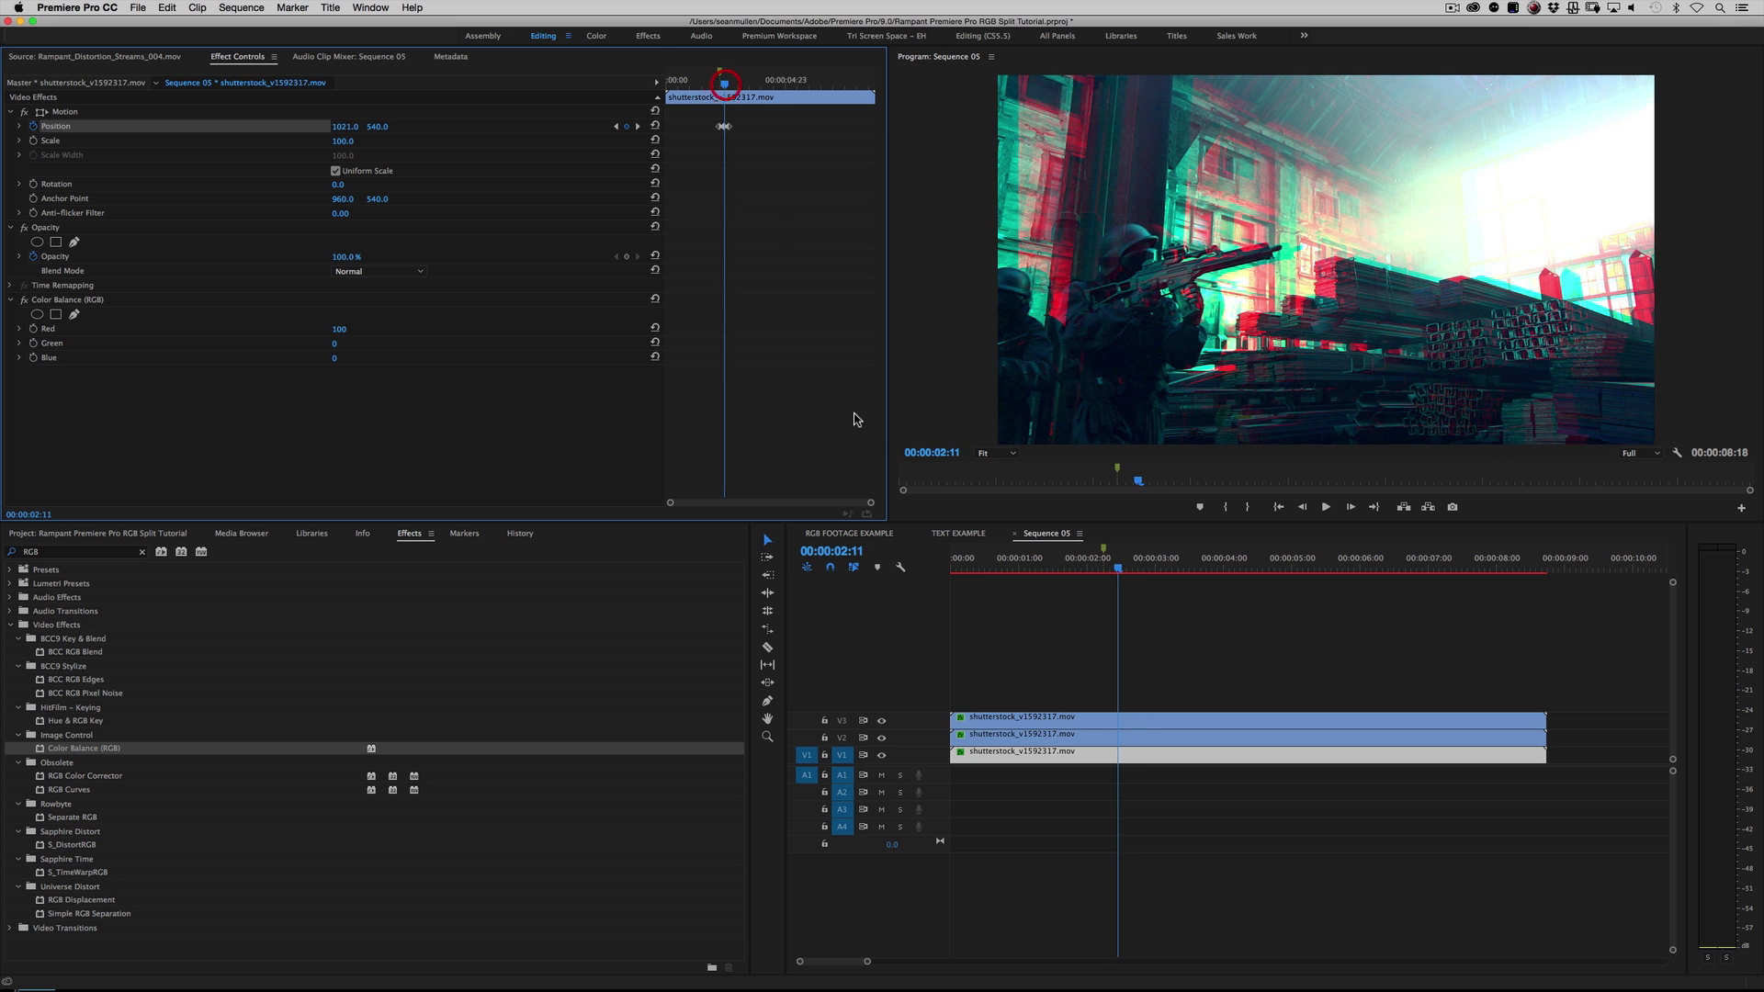
drag(865, 507, 801, 501)
drag(771, 127, 749, 83)
key(space)
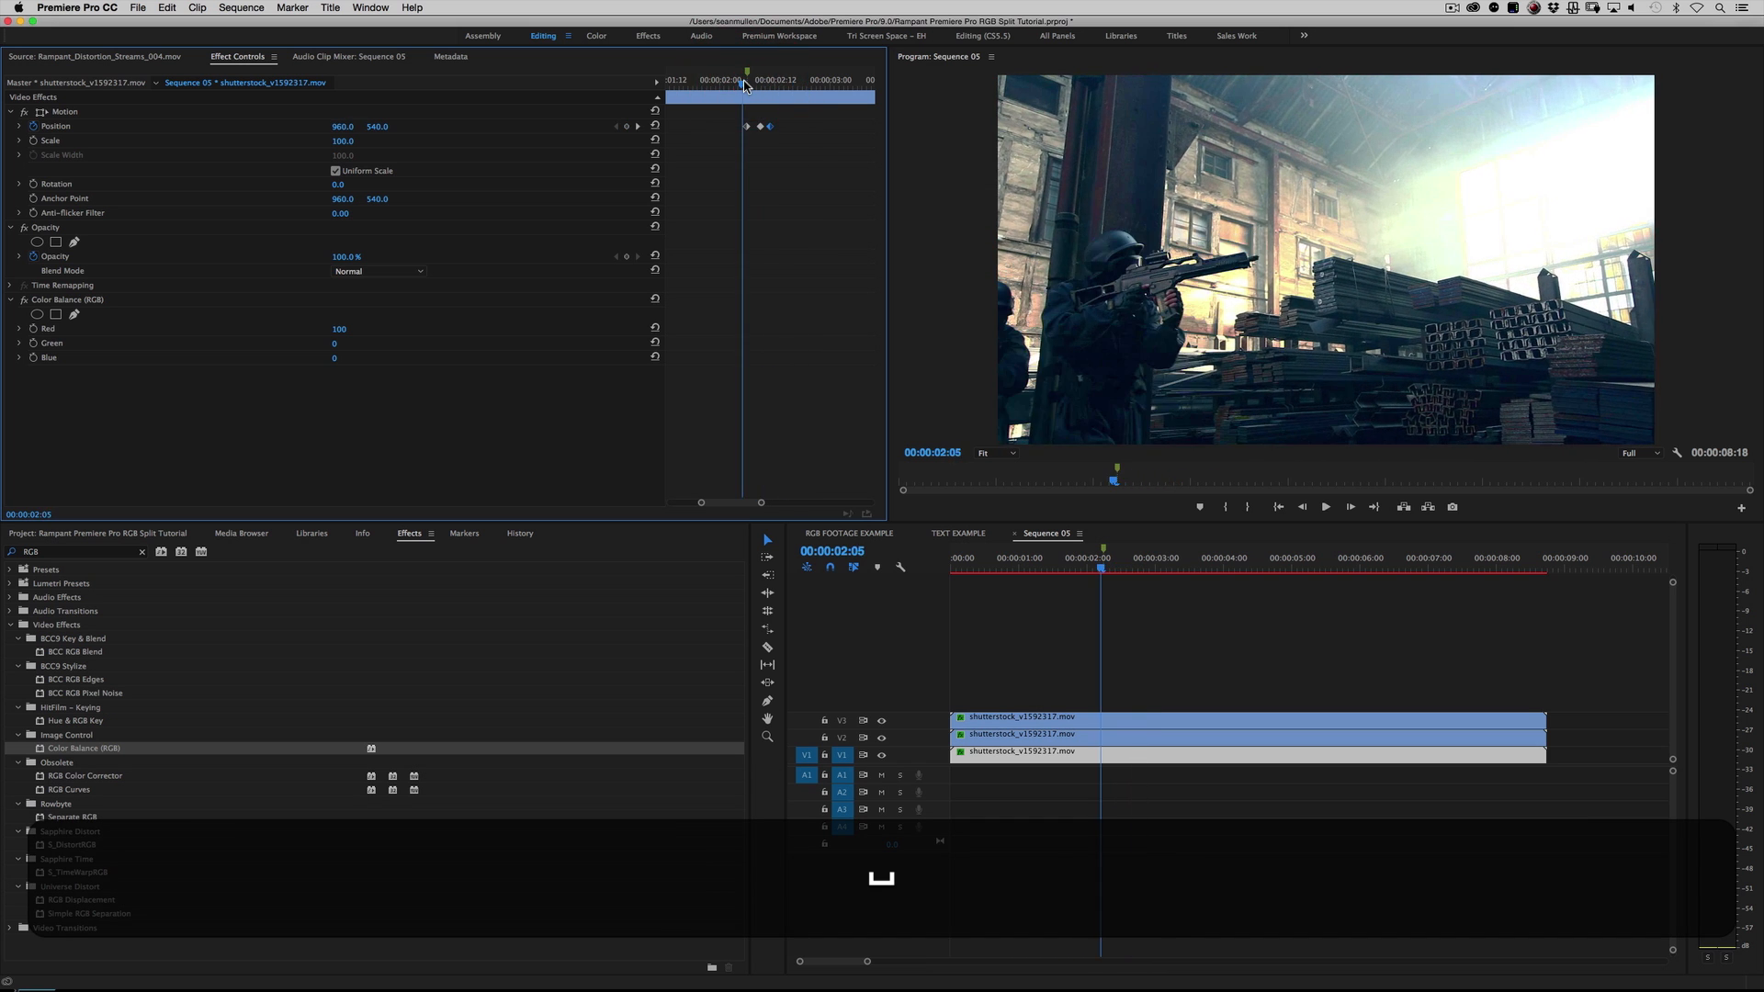
key(space)
click(744, 85)
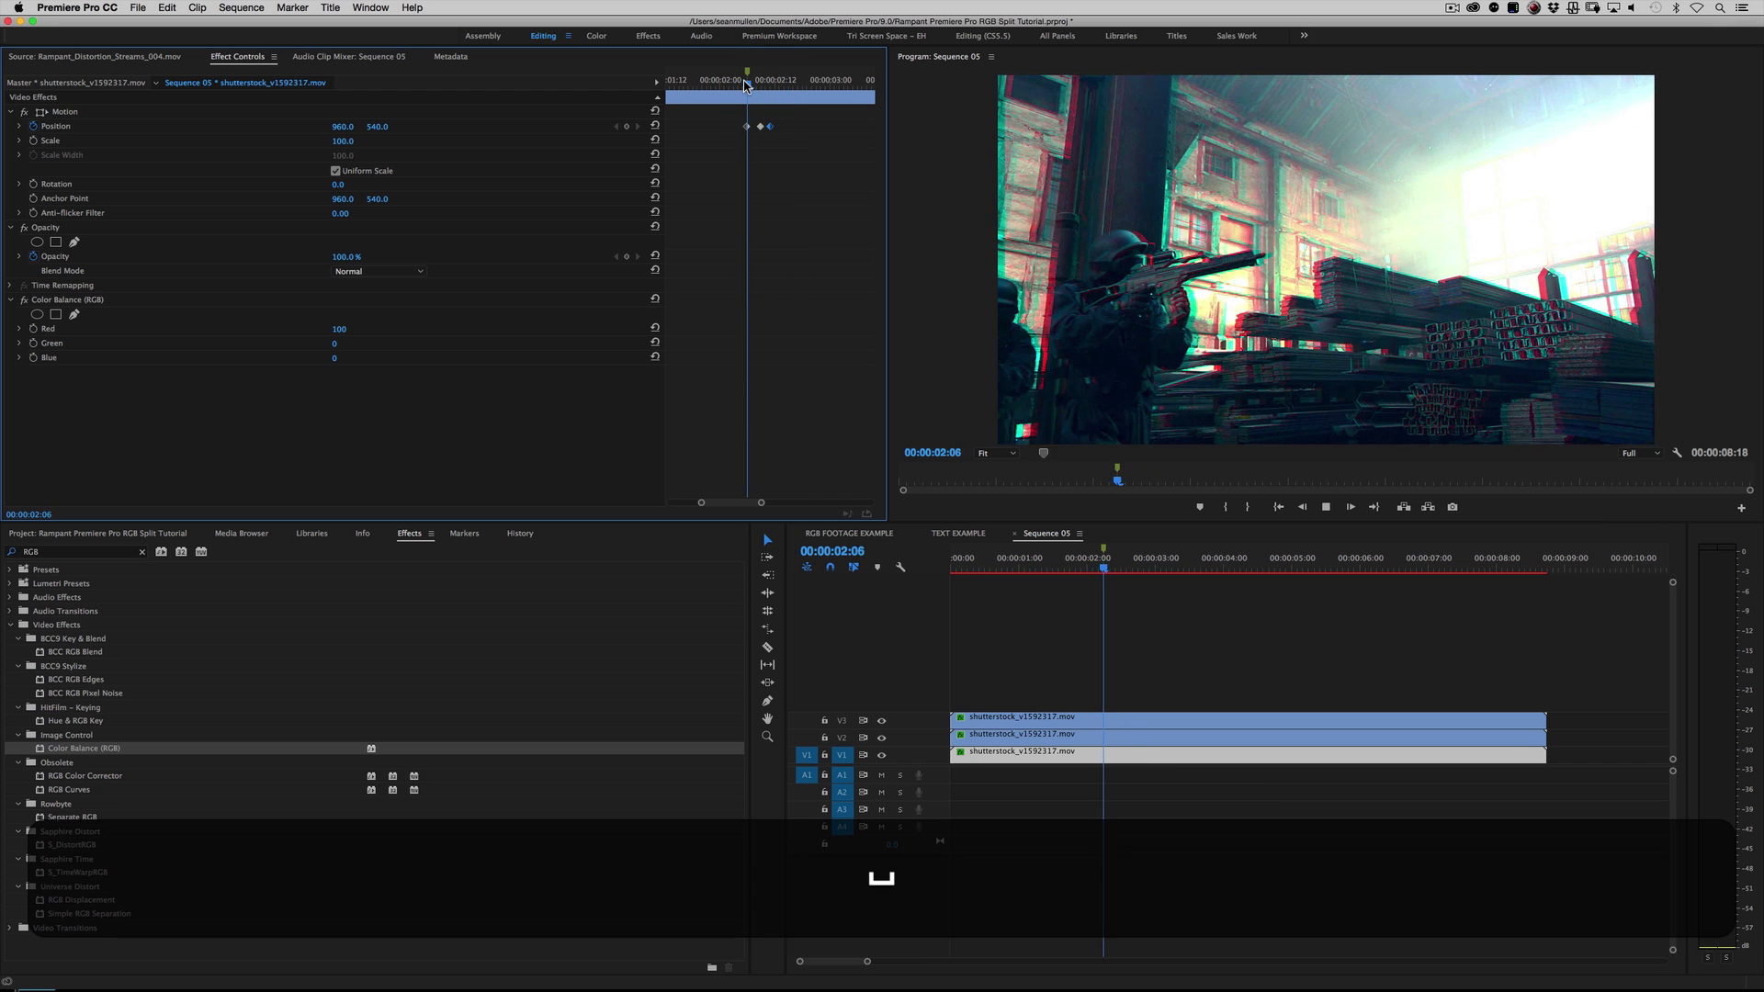
Step: Keyframe the V2 green clip's Scale at 00:00:02:09, and set it to 132 at 00:00:02:14
click(1101, 563)
click(1104, 564)
click(1102, 734)
drag(1103, 567, 1112, 567)
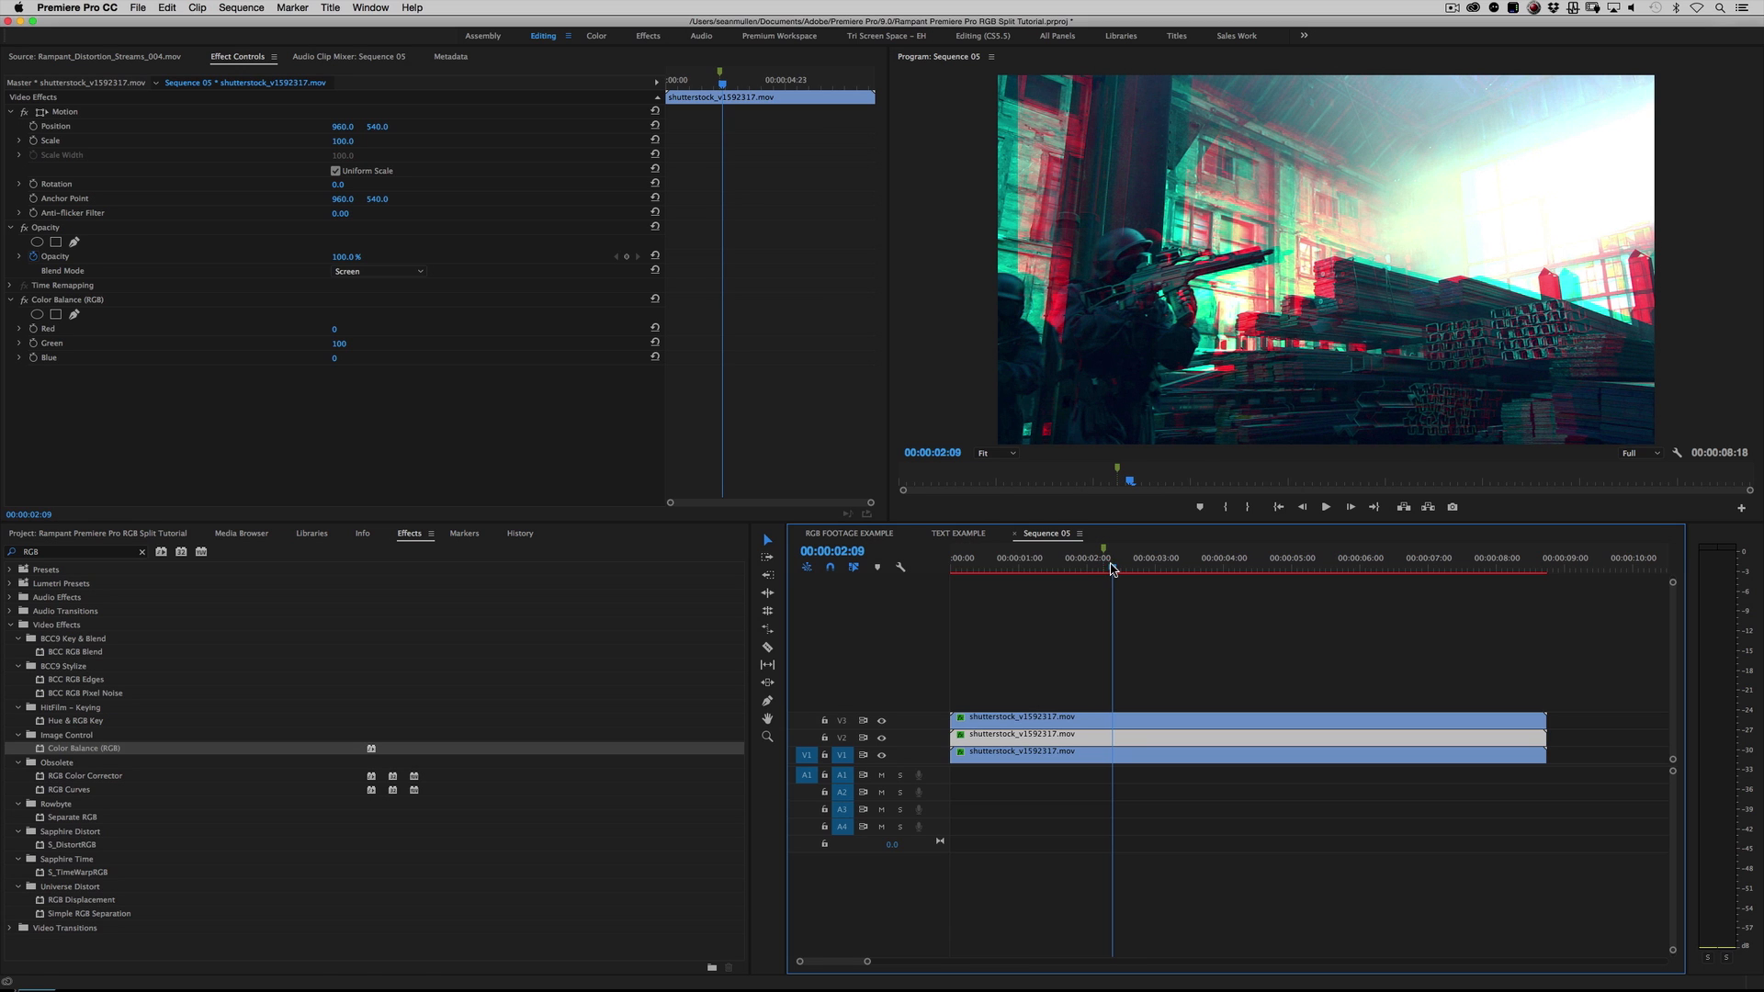
click(34, 142)
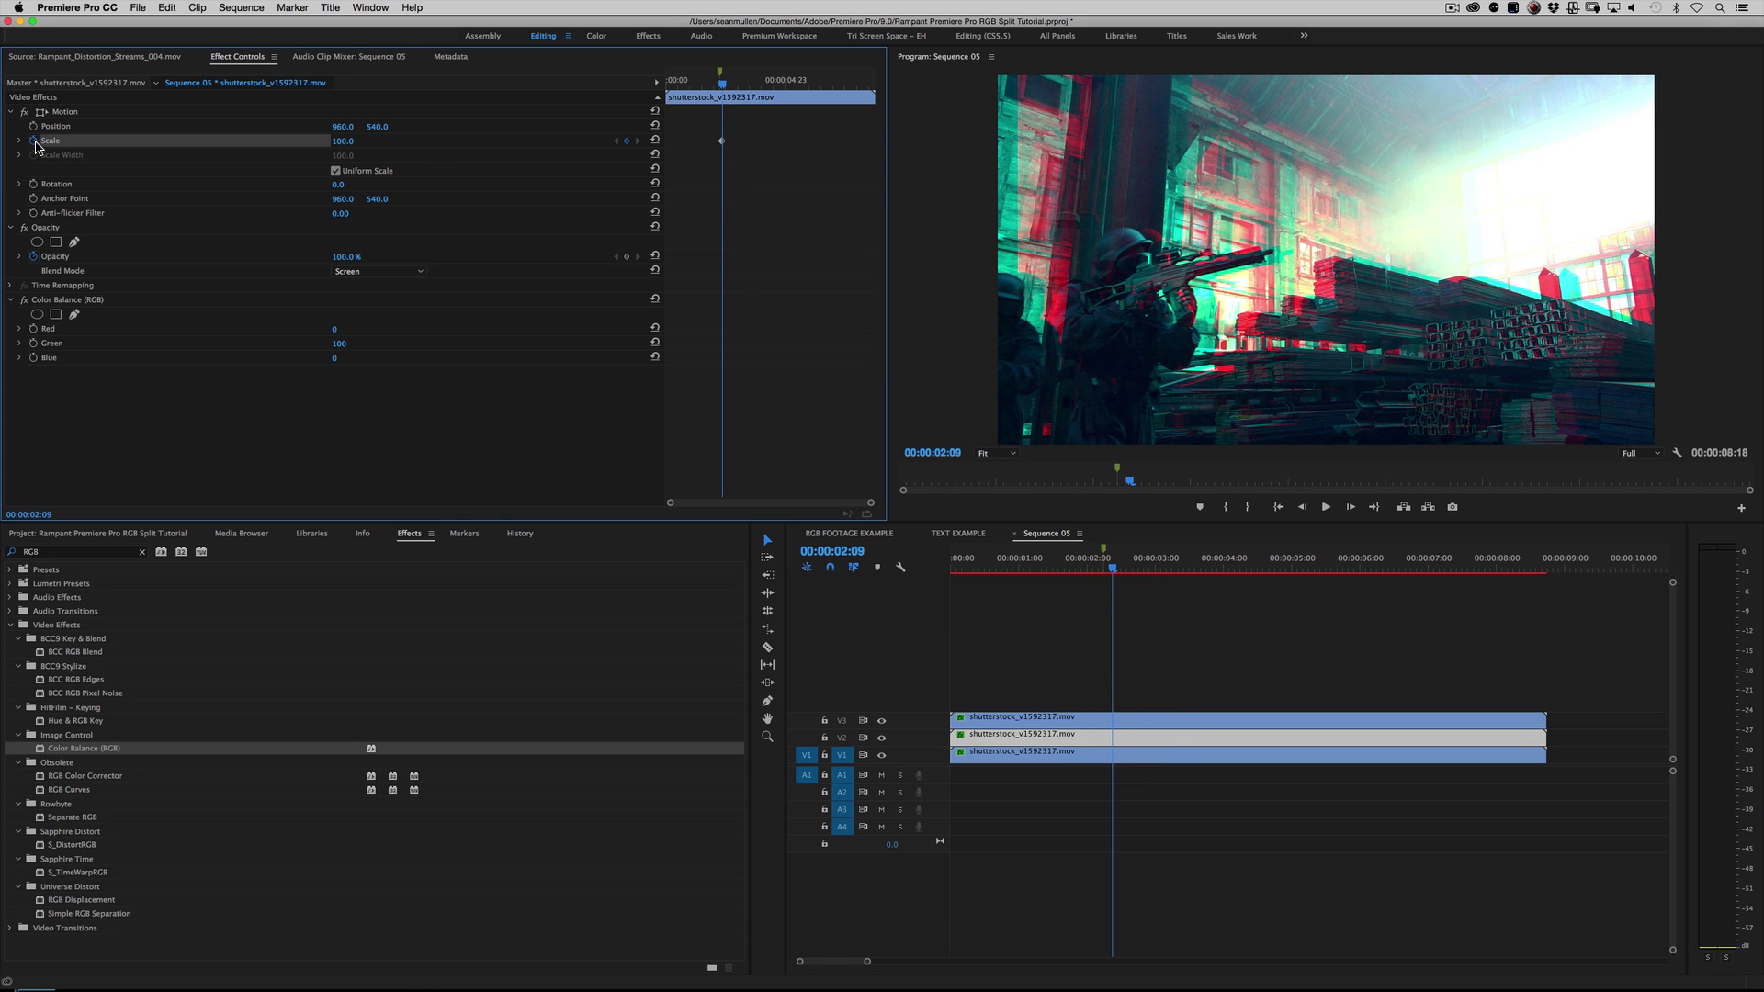
key(Right)
key(Right)
key(Right)
key(Right)
key(Right)
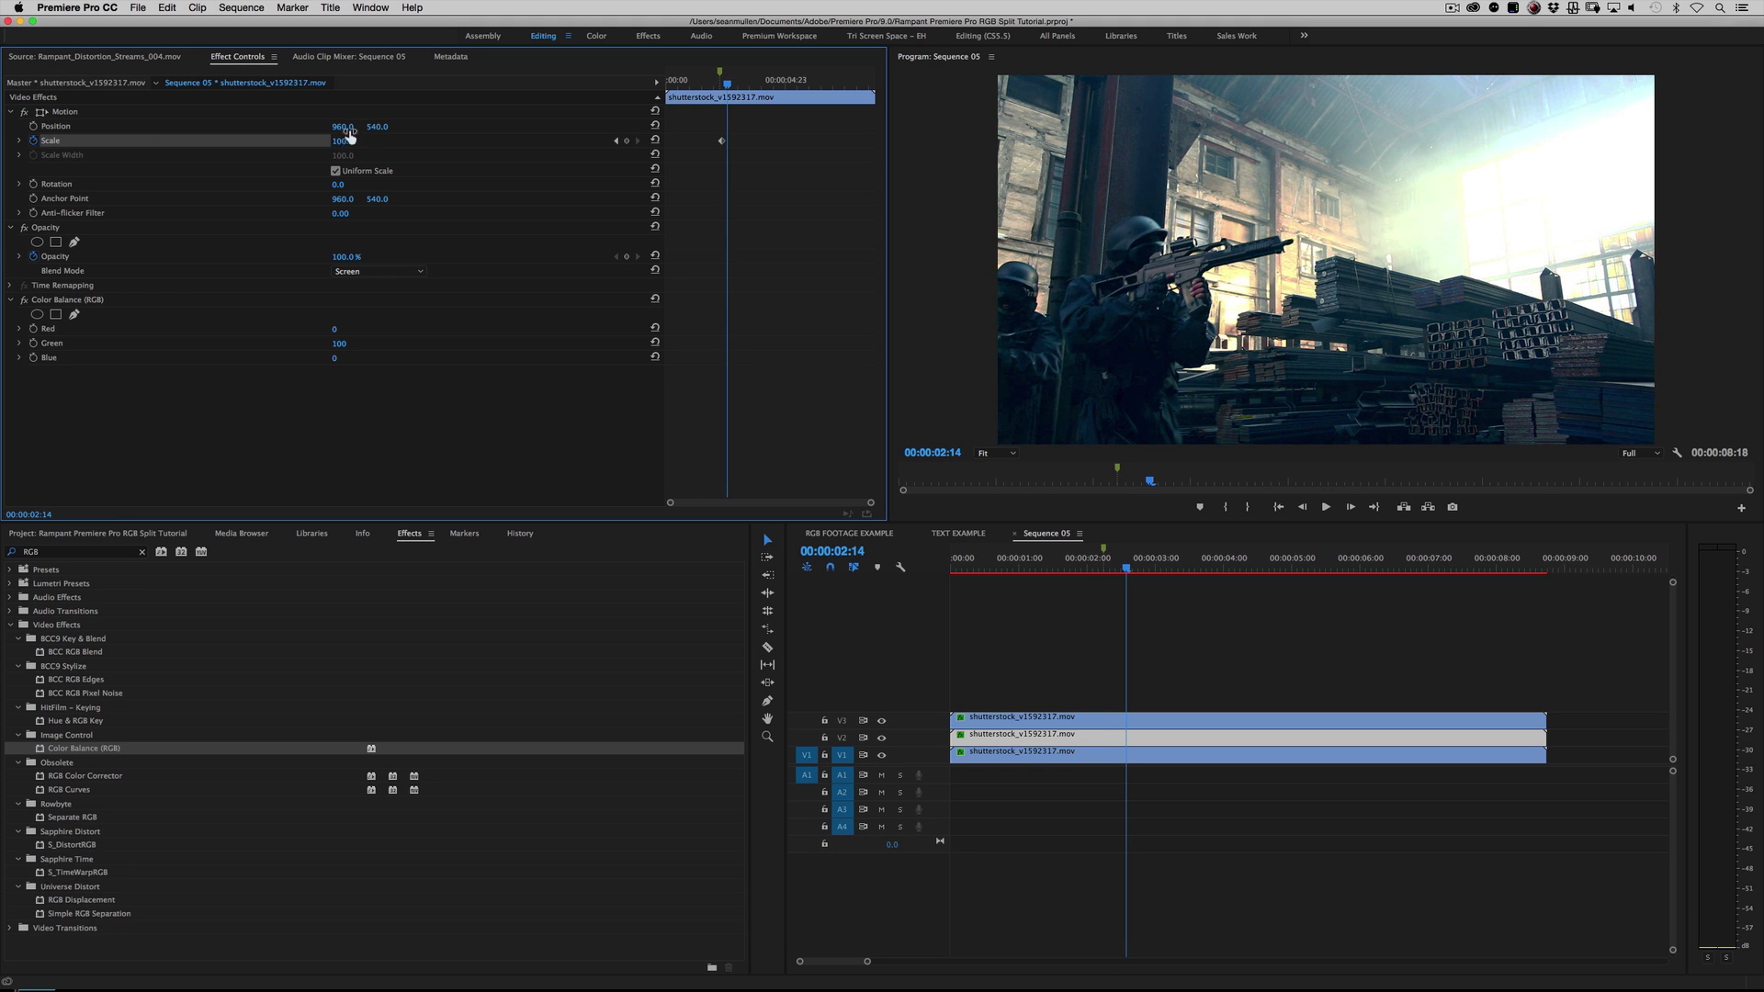
drag(342, 142, 372, 142)
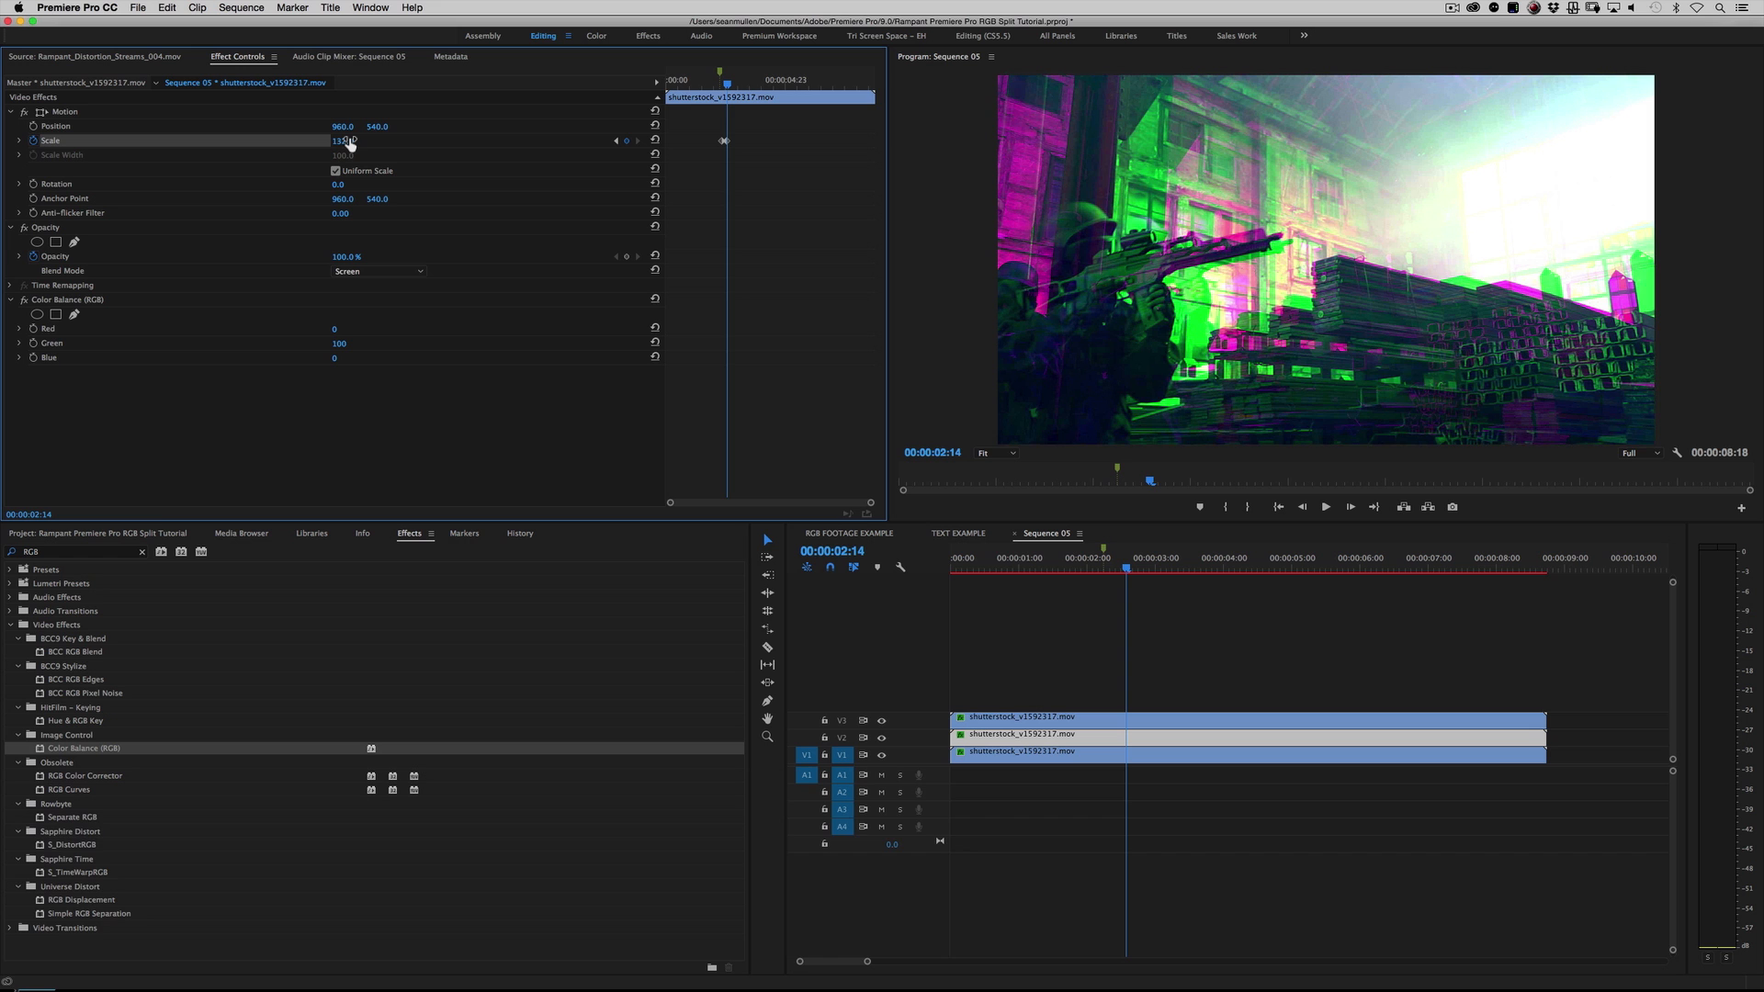
Step: Reset the V2 green clip's Scale to 100 at 00:00:02:19
key(Right)
key(Right)
key(Right)
key(Right)
key(Right)
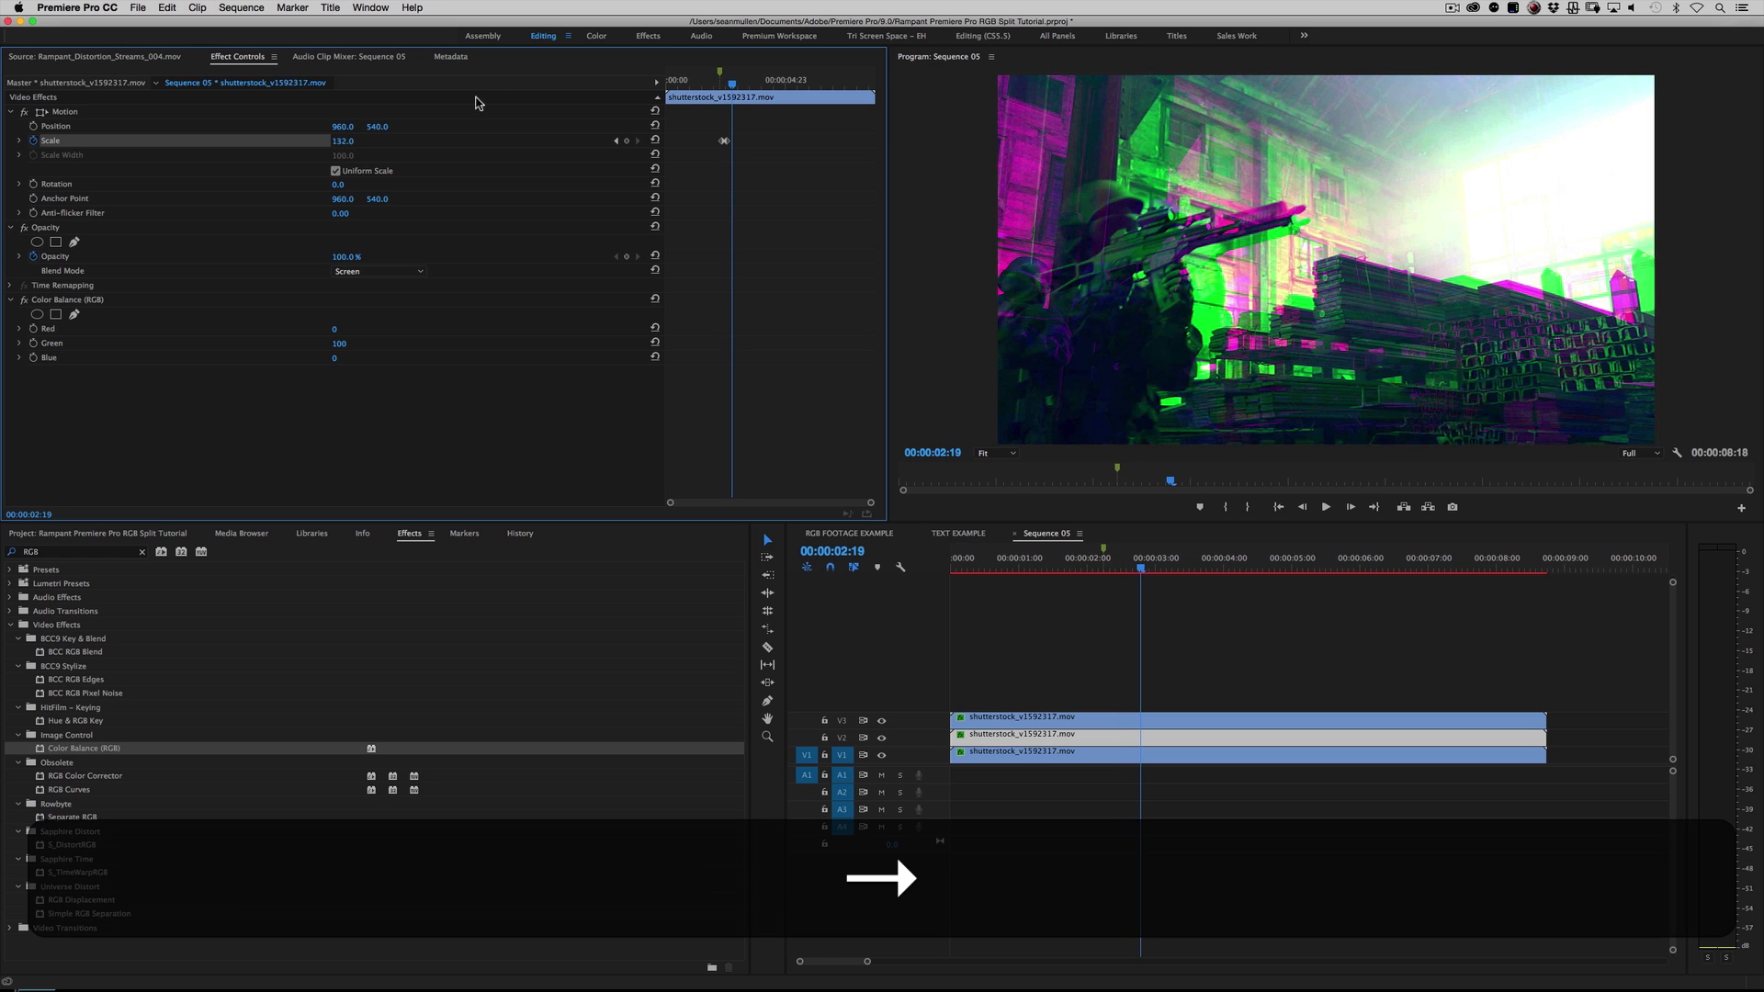
click(656, 143)
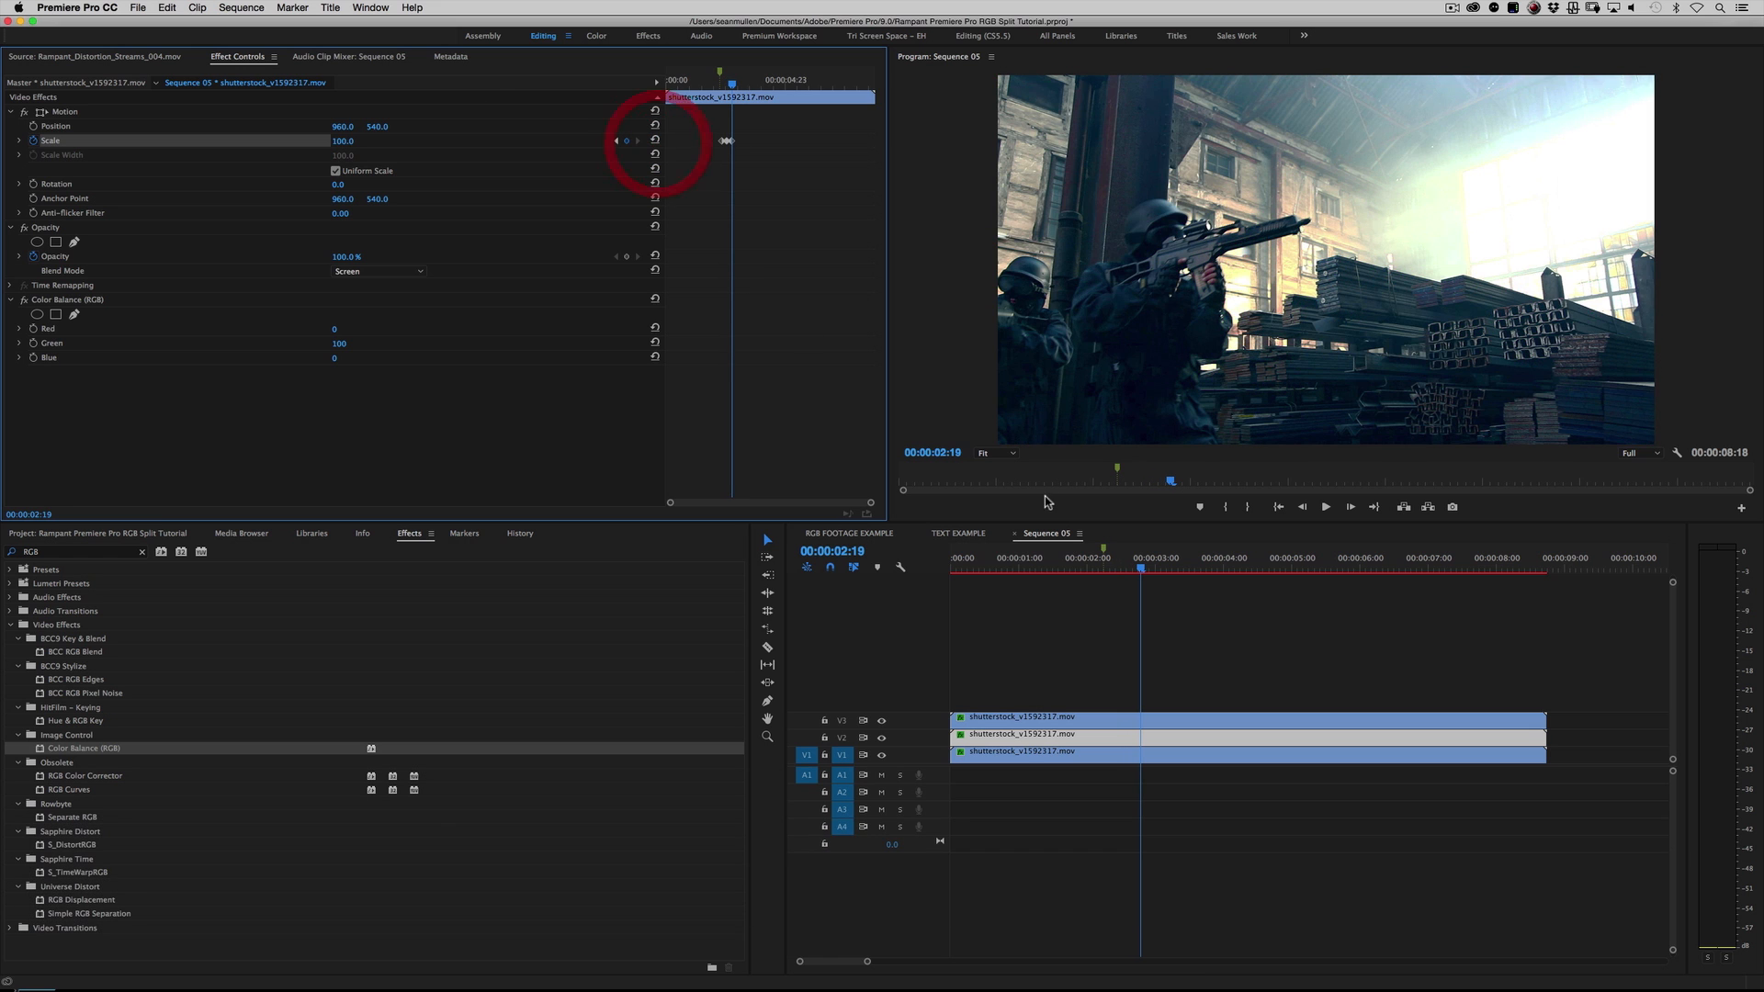
Step: Play the sequence from about 00:00:02:00 to review the green clip's scale pulse
click(1093, 563)
key(space)
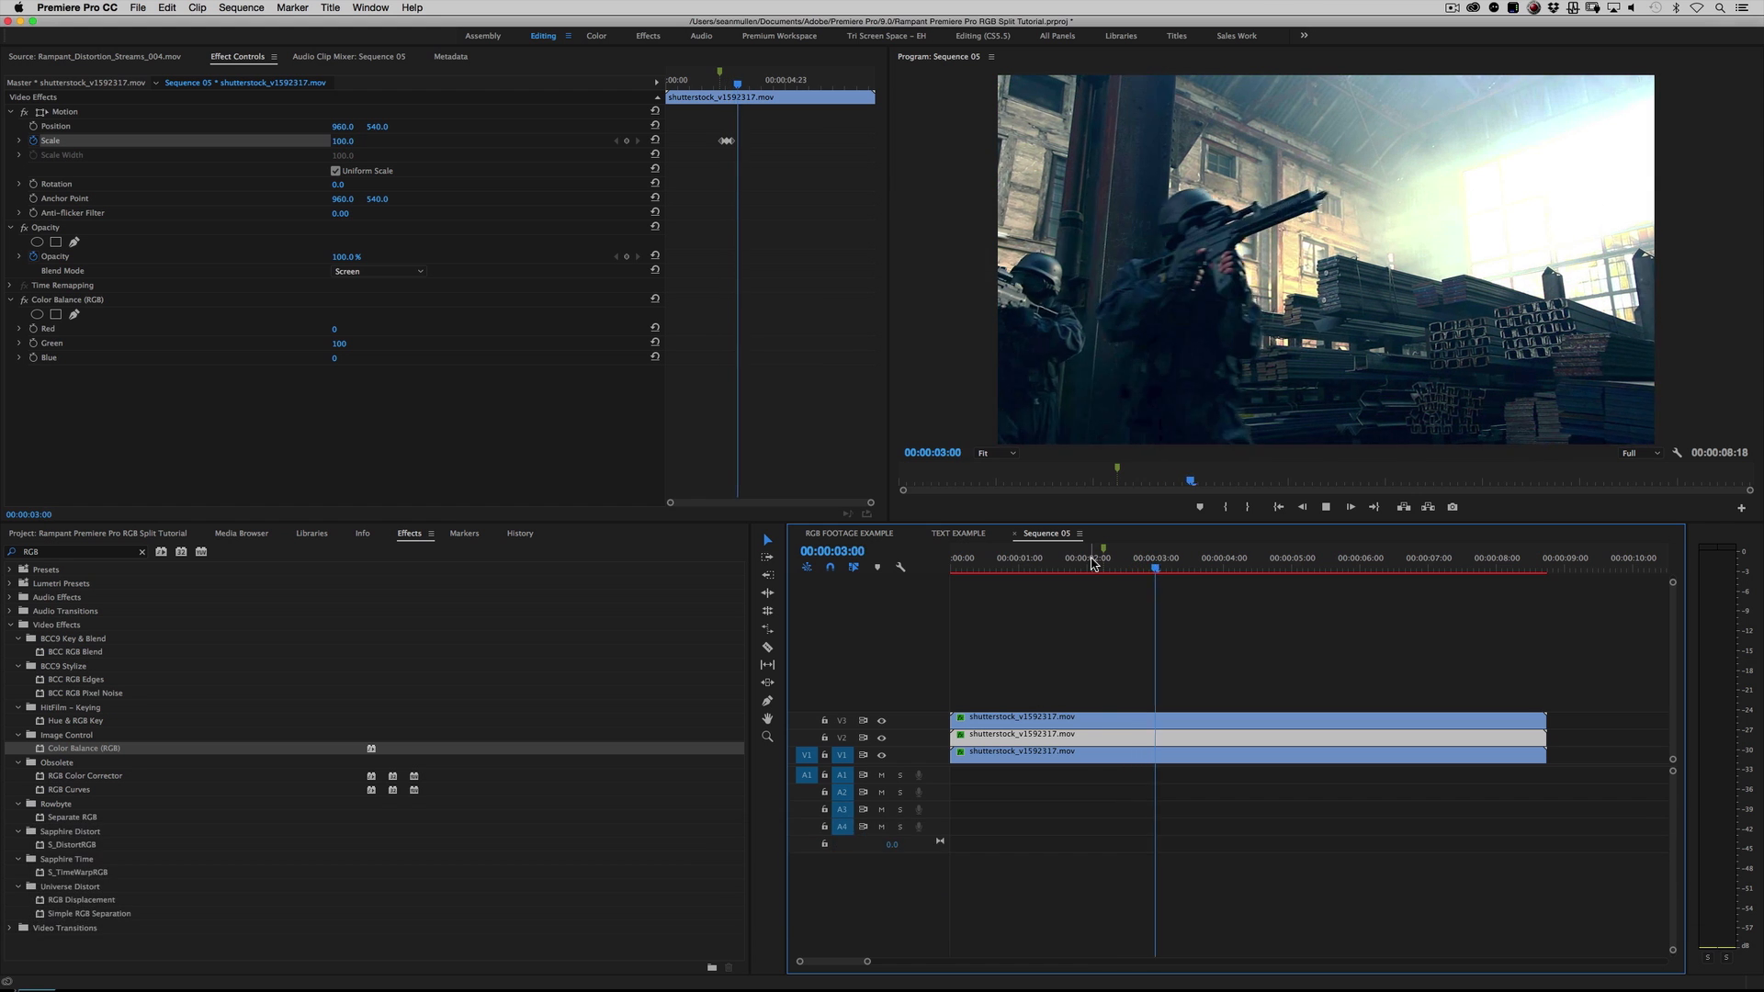
click(1089, 563)
click(1088, 563)
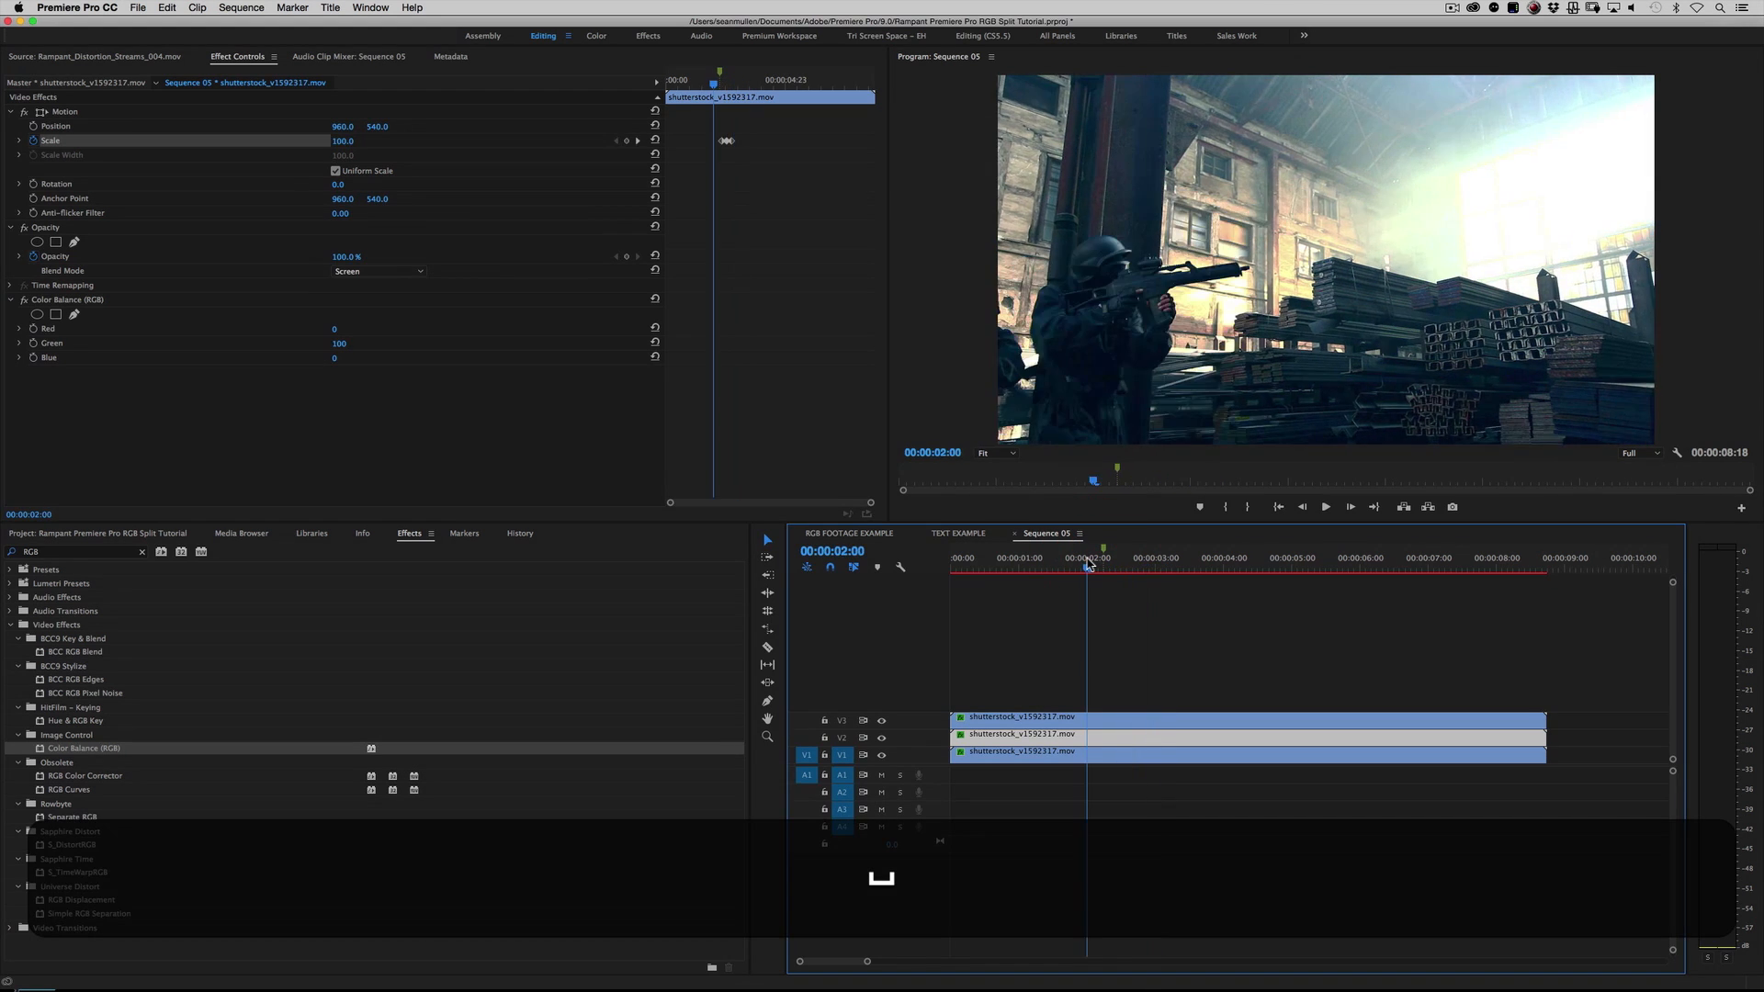
key(space)
key(space)
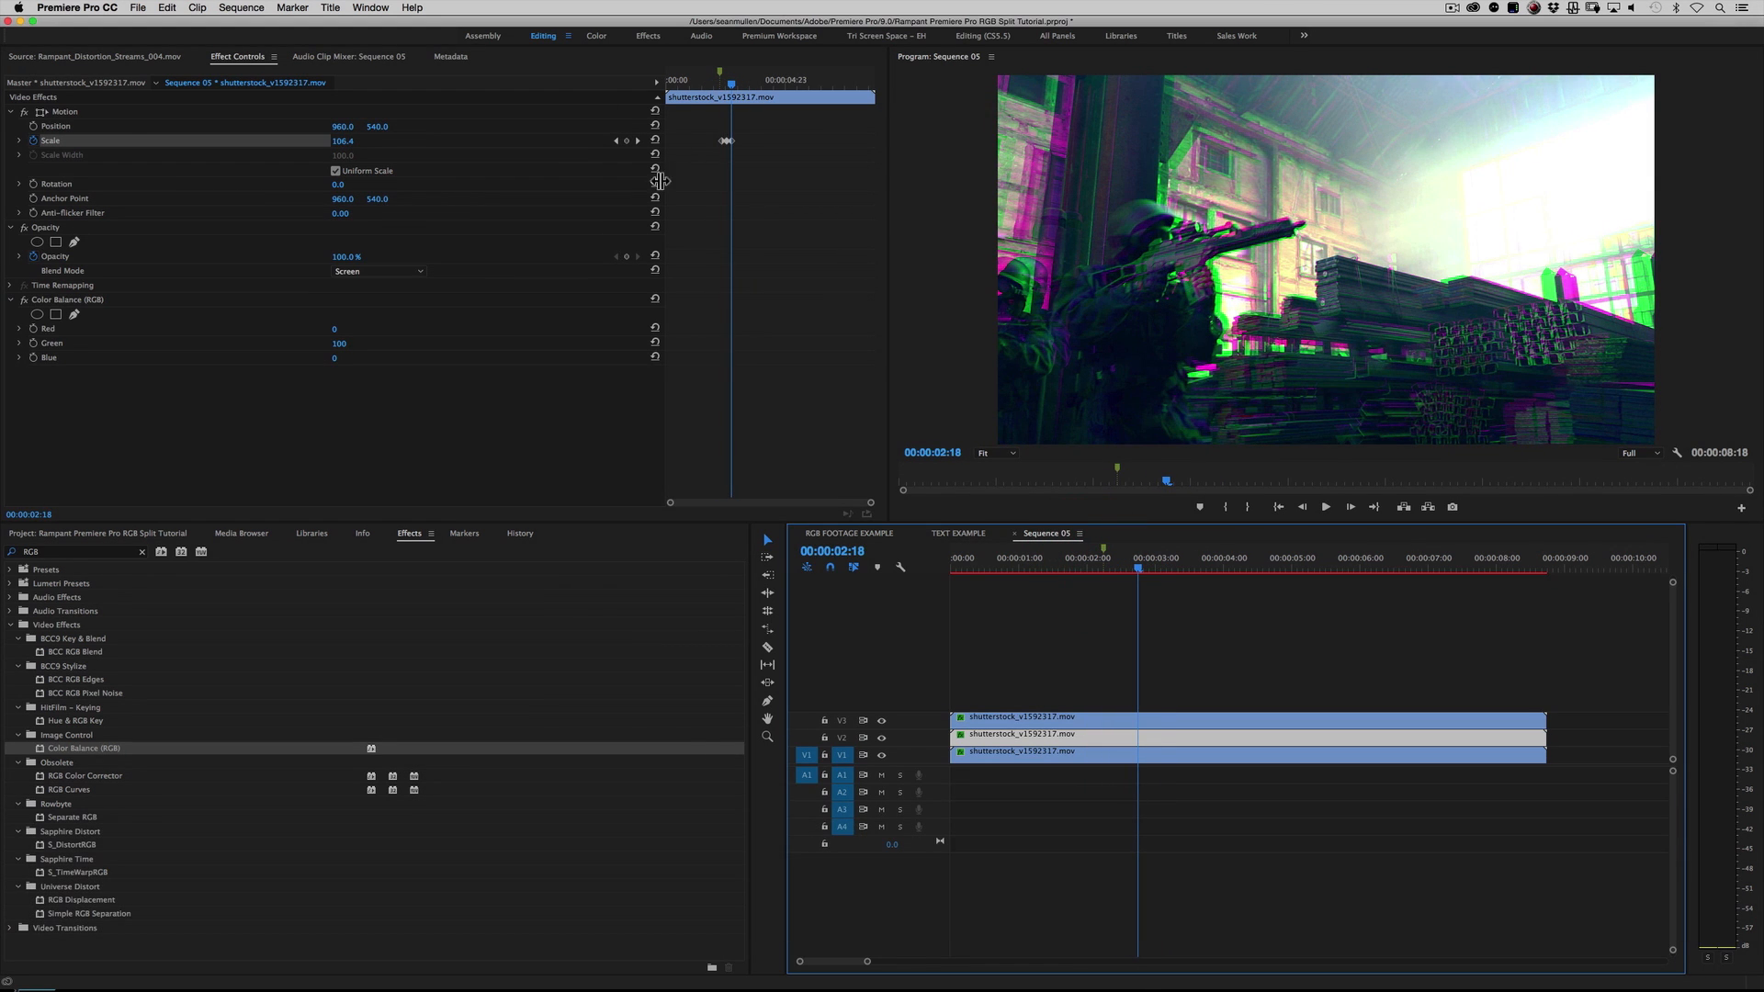
Step: Move the V2 clip's second and third Scale keyframes closer to the first to speed up the pulse
drag(868, 502, 813, 504)
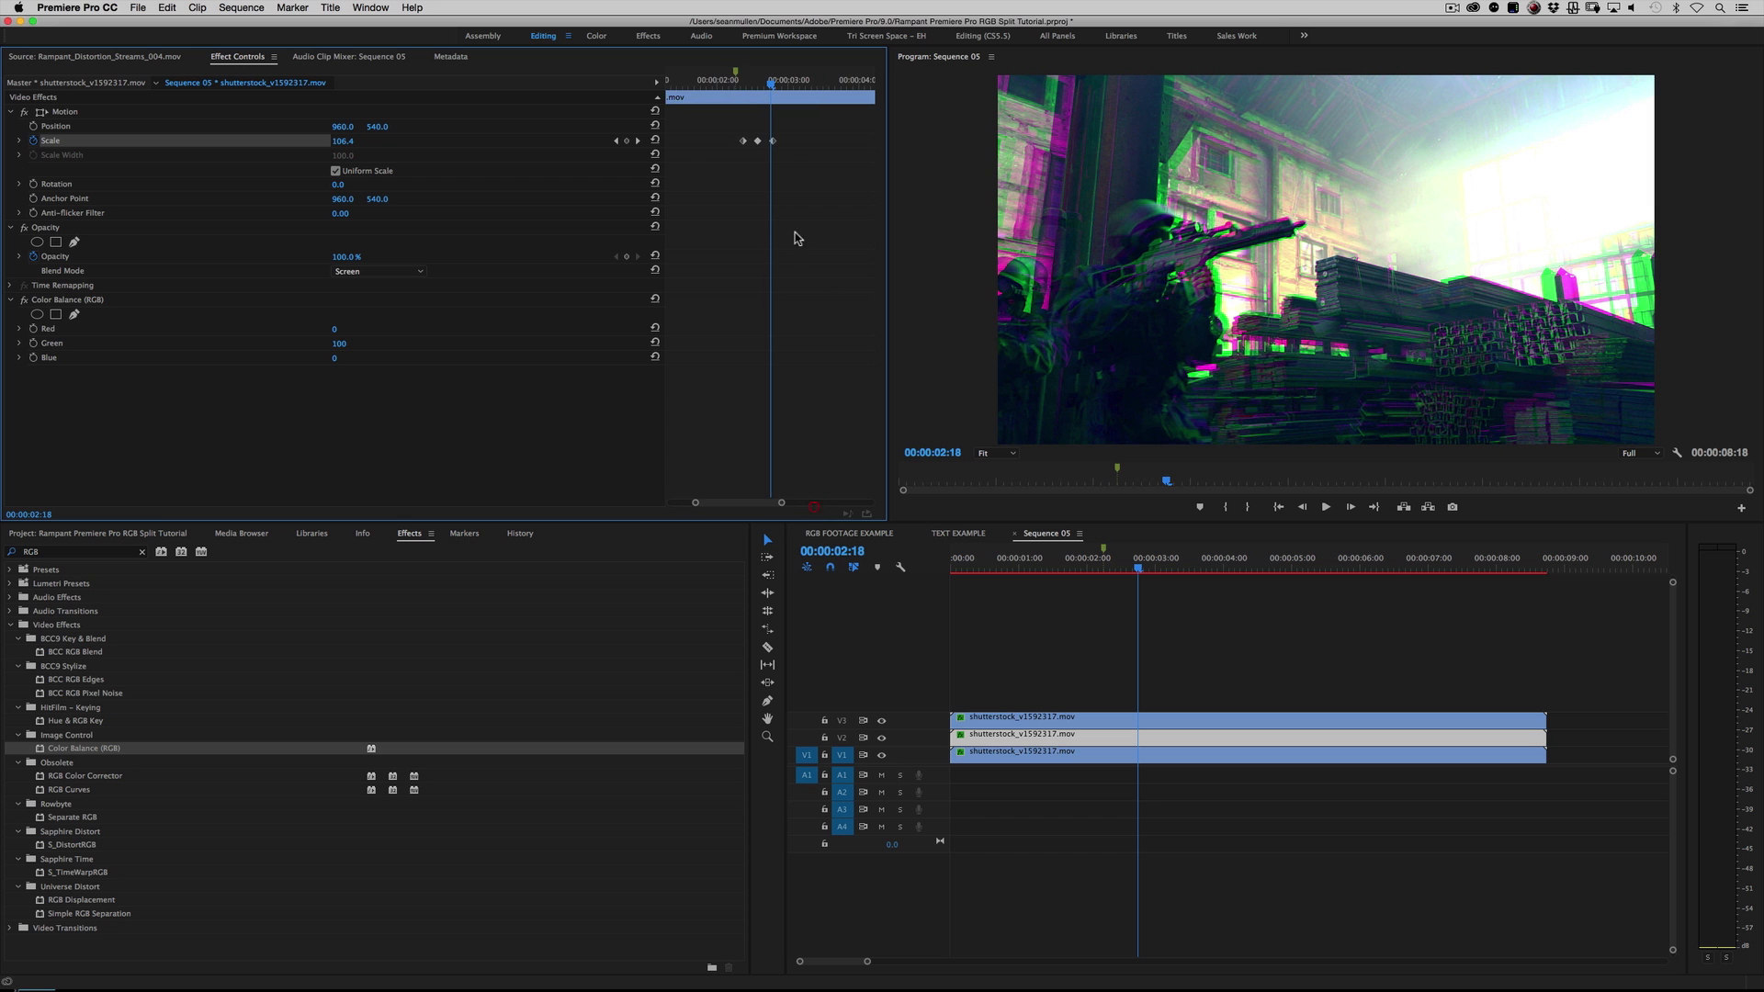
click(744, 83)
drag(744, 82, 765, 145)
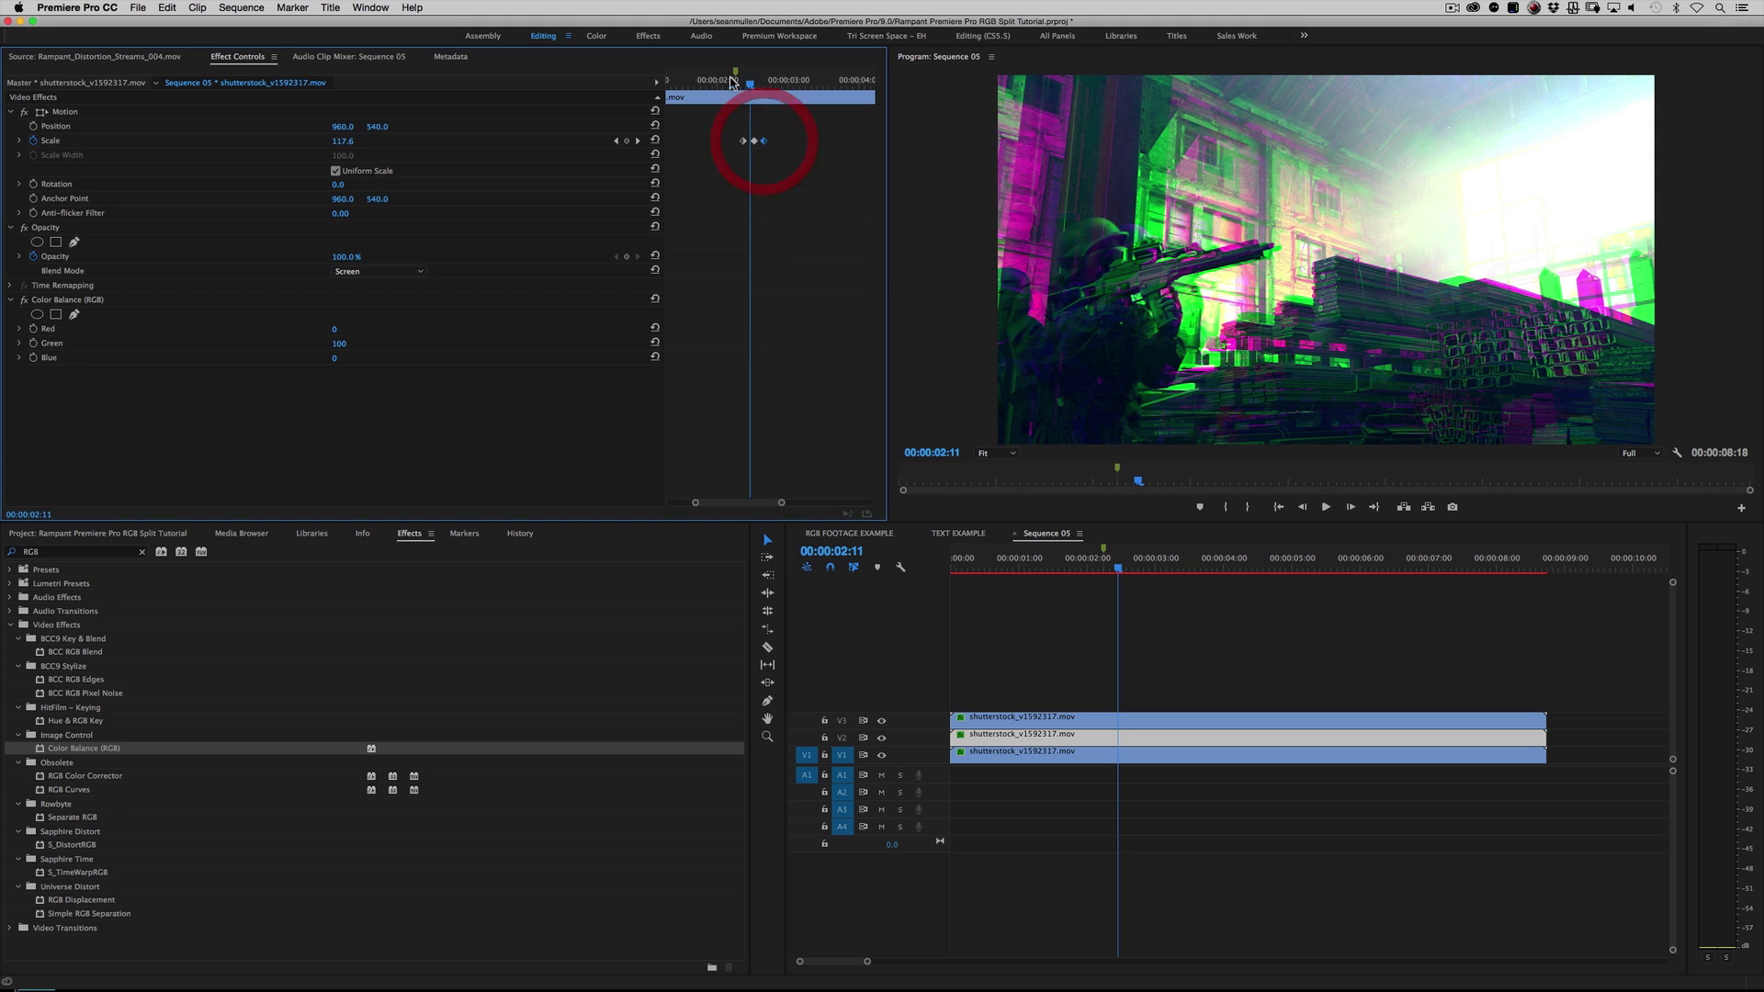
Step: Replay the sequence repeatedly from just before the marker to examine the combined red and green split timing
click(729, 79)
key(space)
click(730, 79)
key(space)
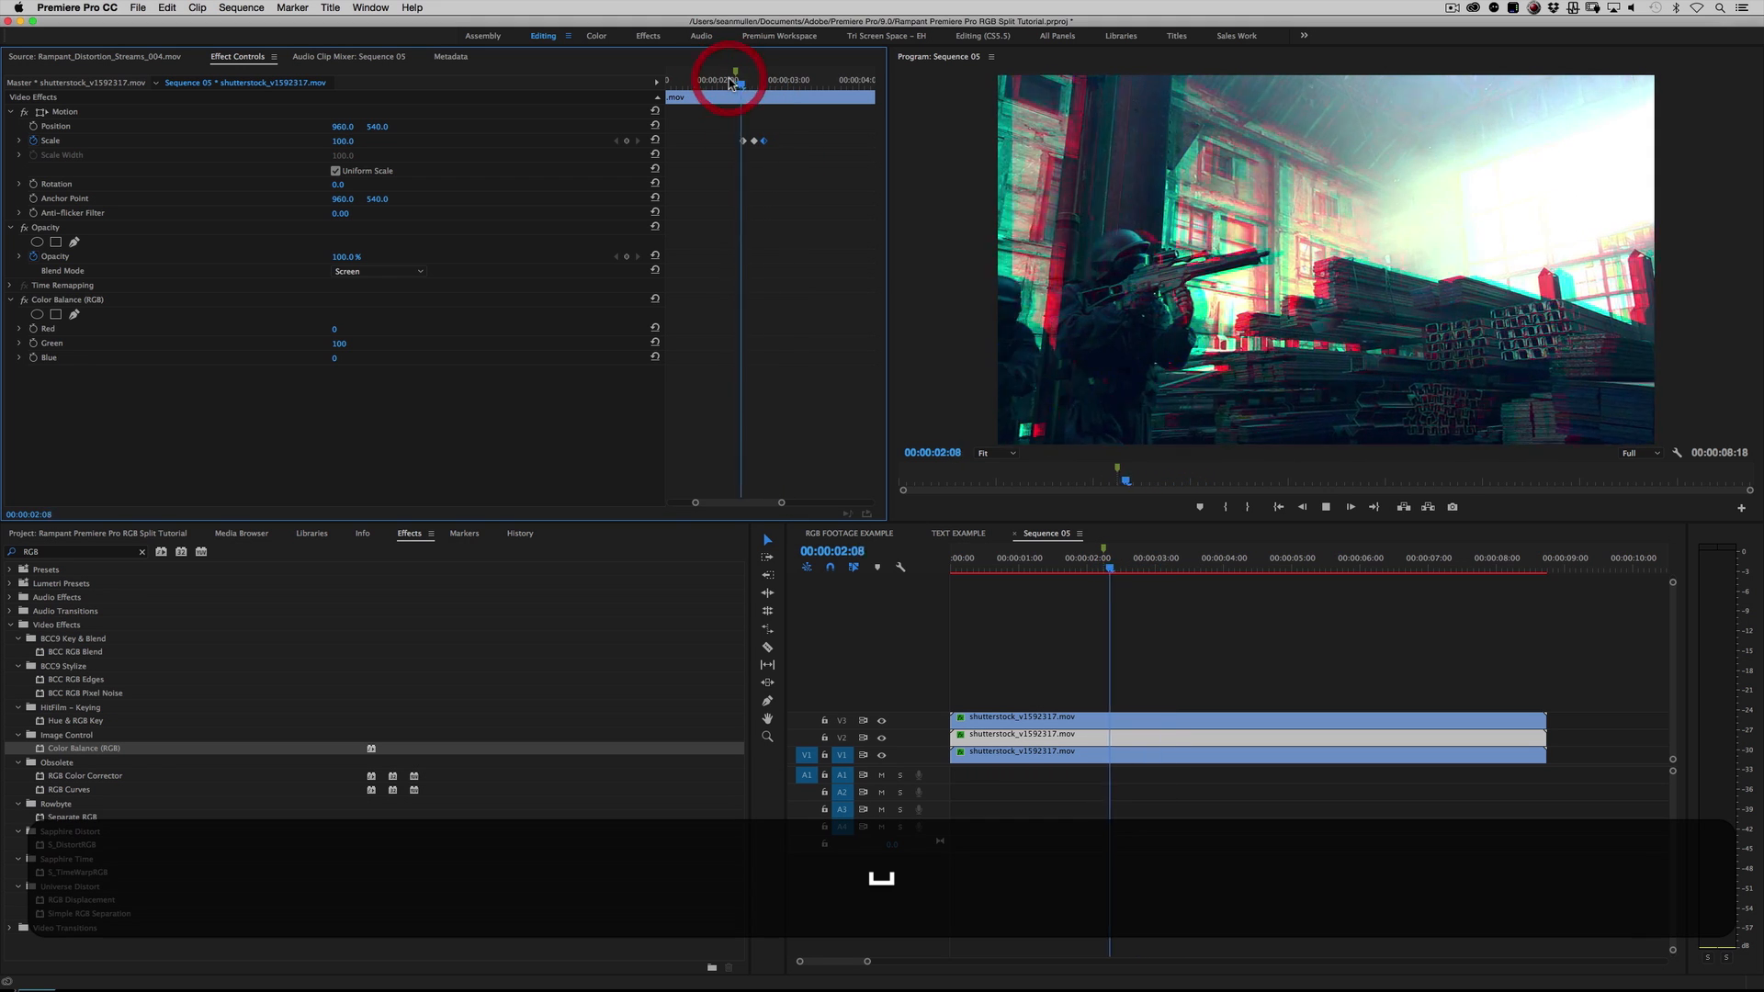
click(729, 79)
key(space)
key(space)
click(729, 79)
key(space)
click(729, 79)
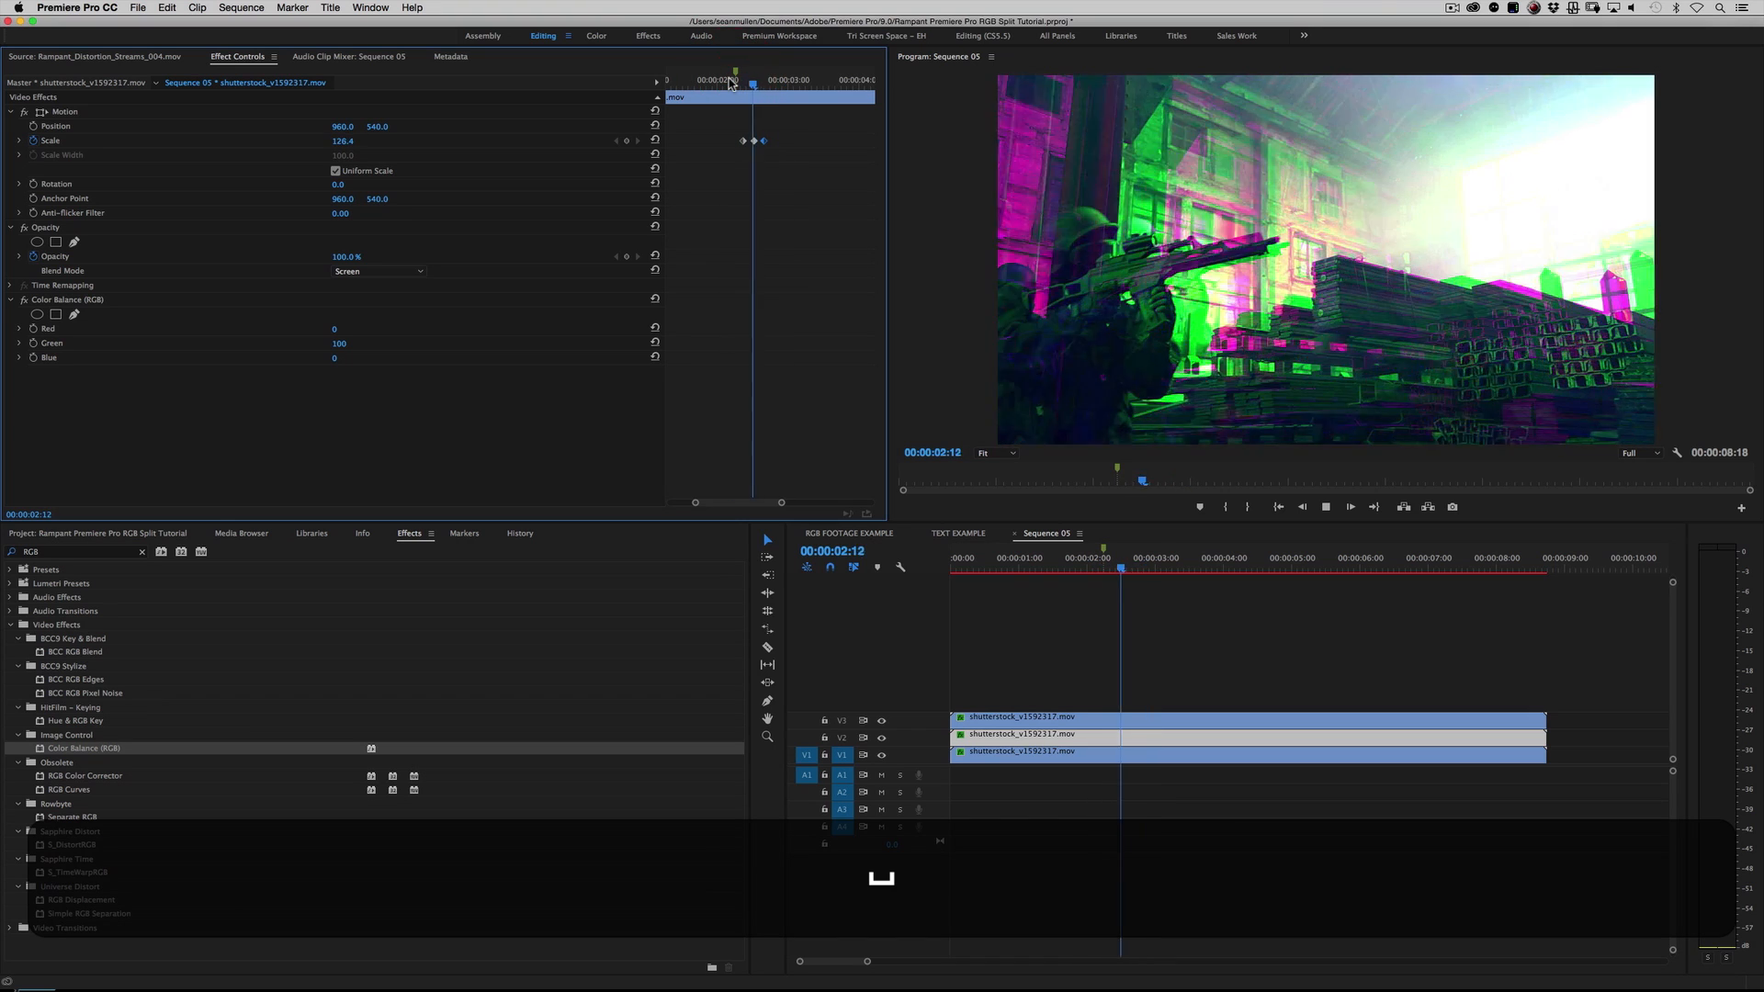
click(730, 79)
key(space)
click(729, 79)
key(space)
drag(729, 81, 751, 96)
Step: Set the V3 clip's Blue value to 100, and keyframe its Position and Scale at 00:00:02:12
click(1198, 906)
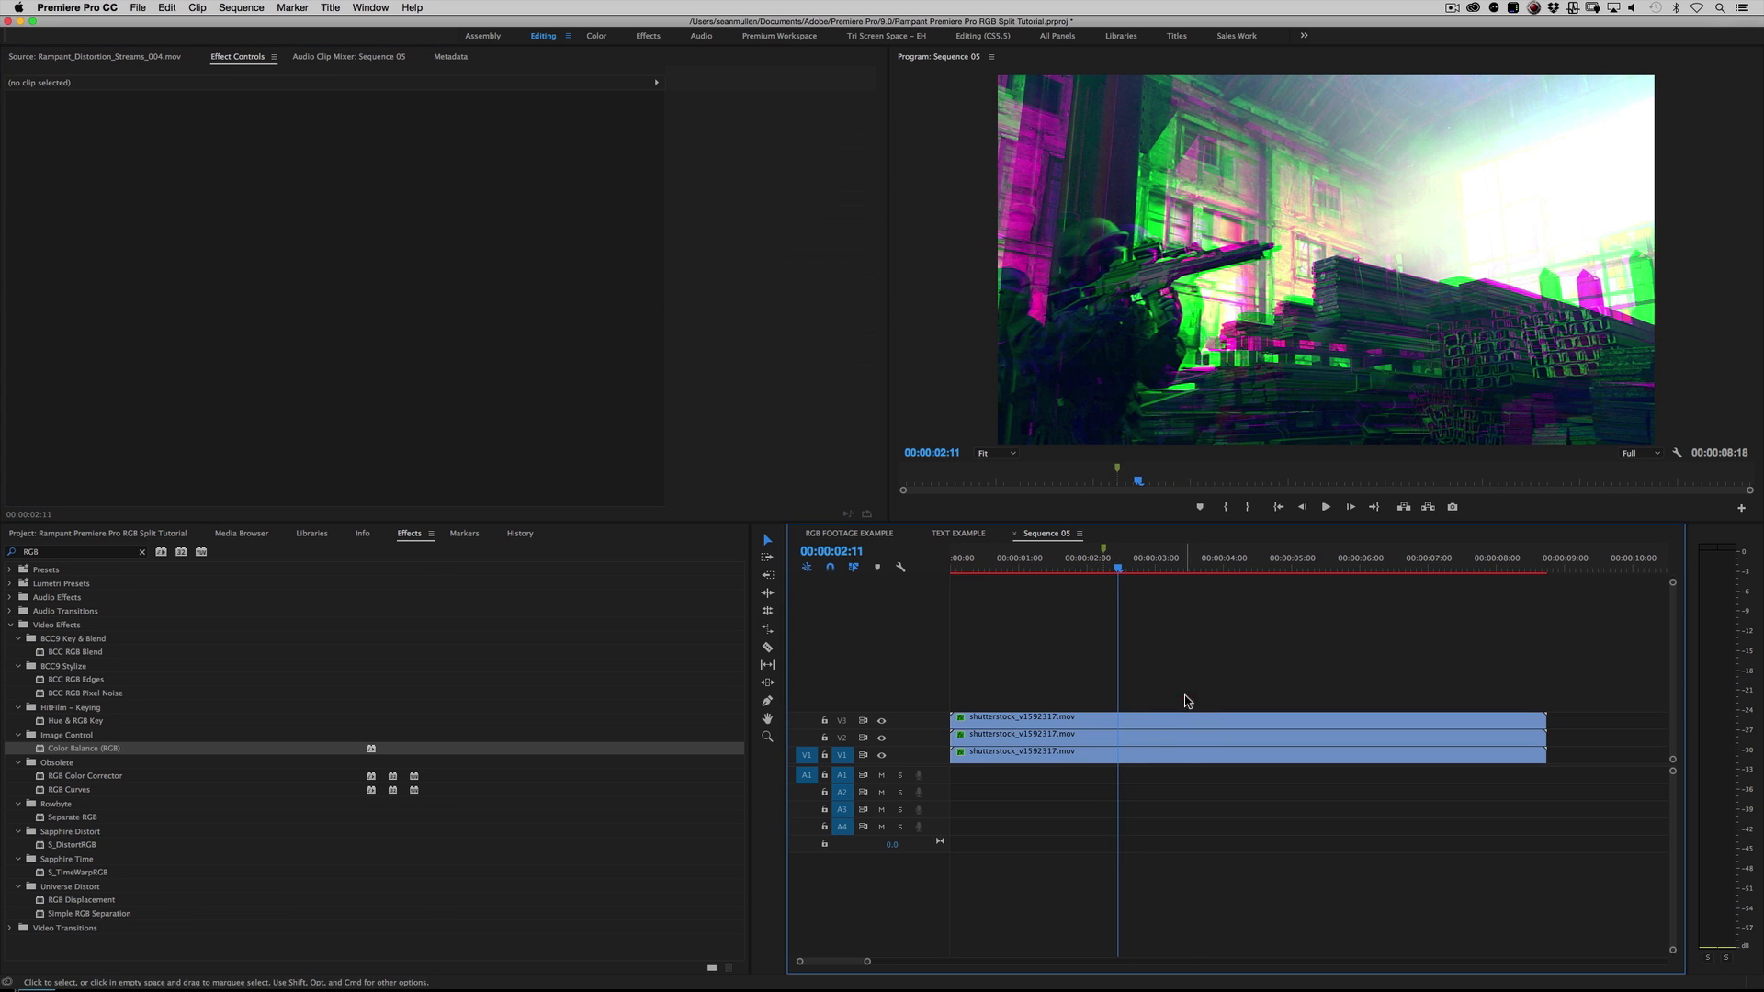
click(1156, 719)
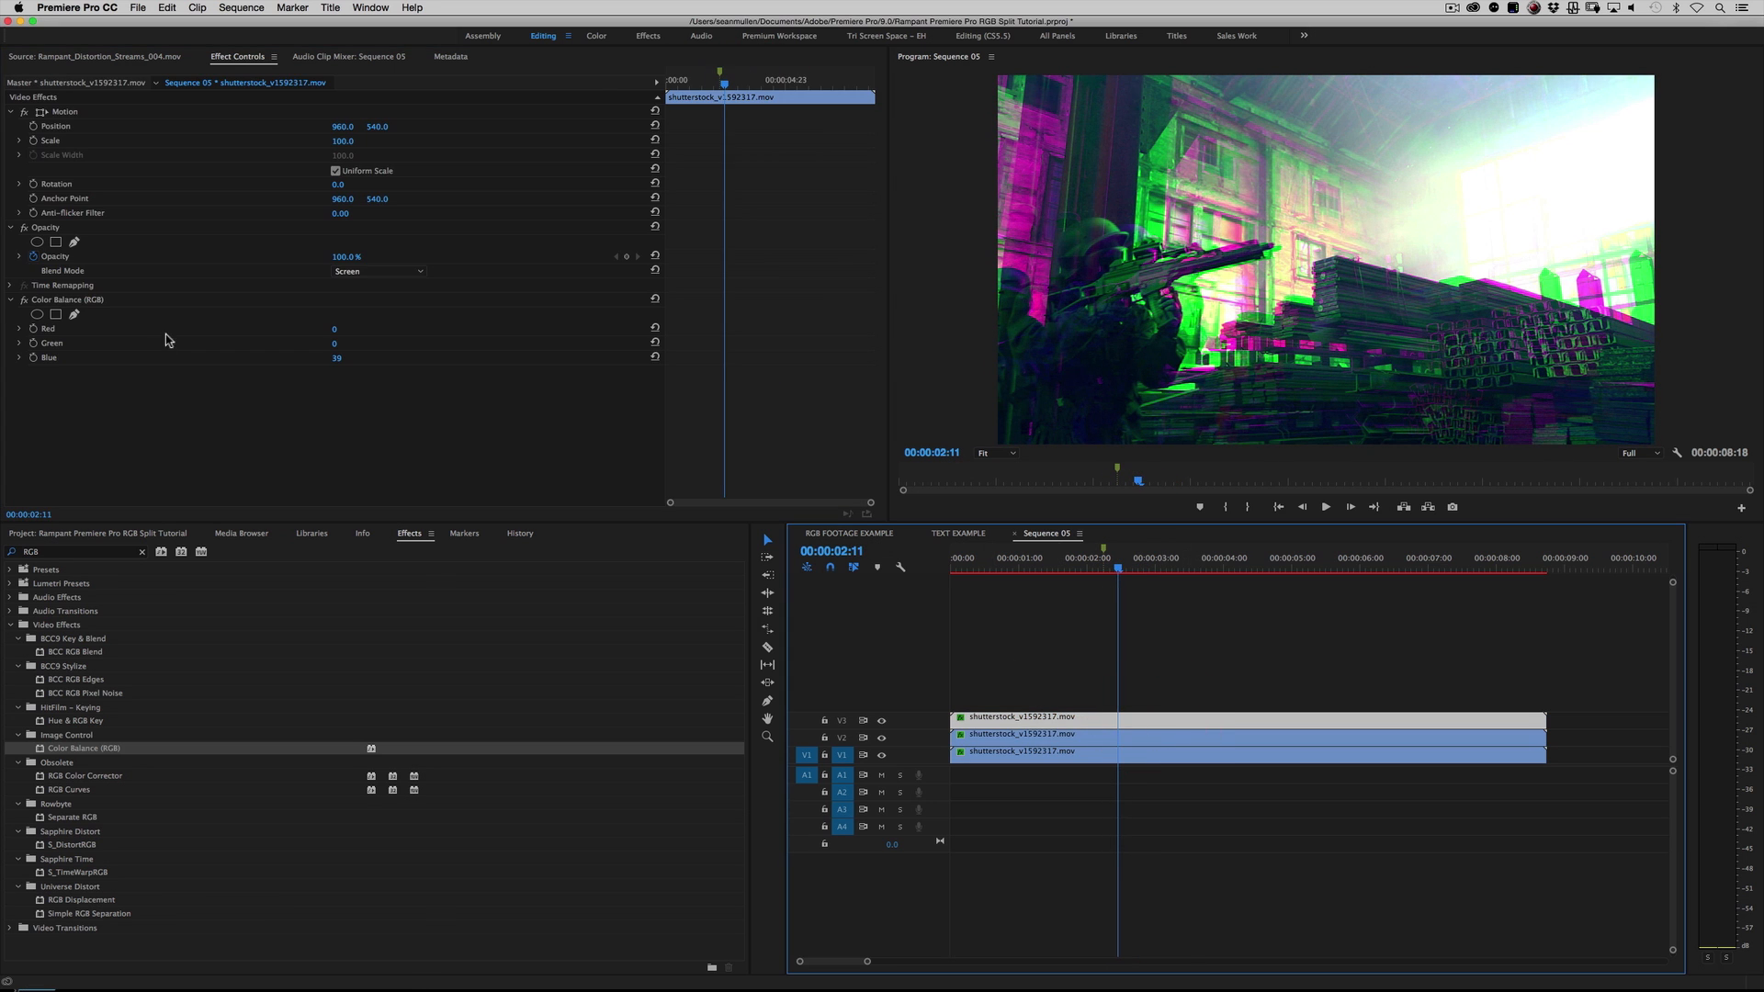
drag(724, 87, 725, 86)
click(34, 125)
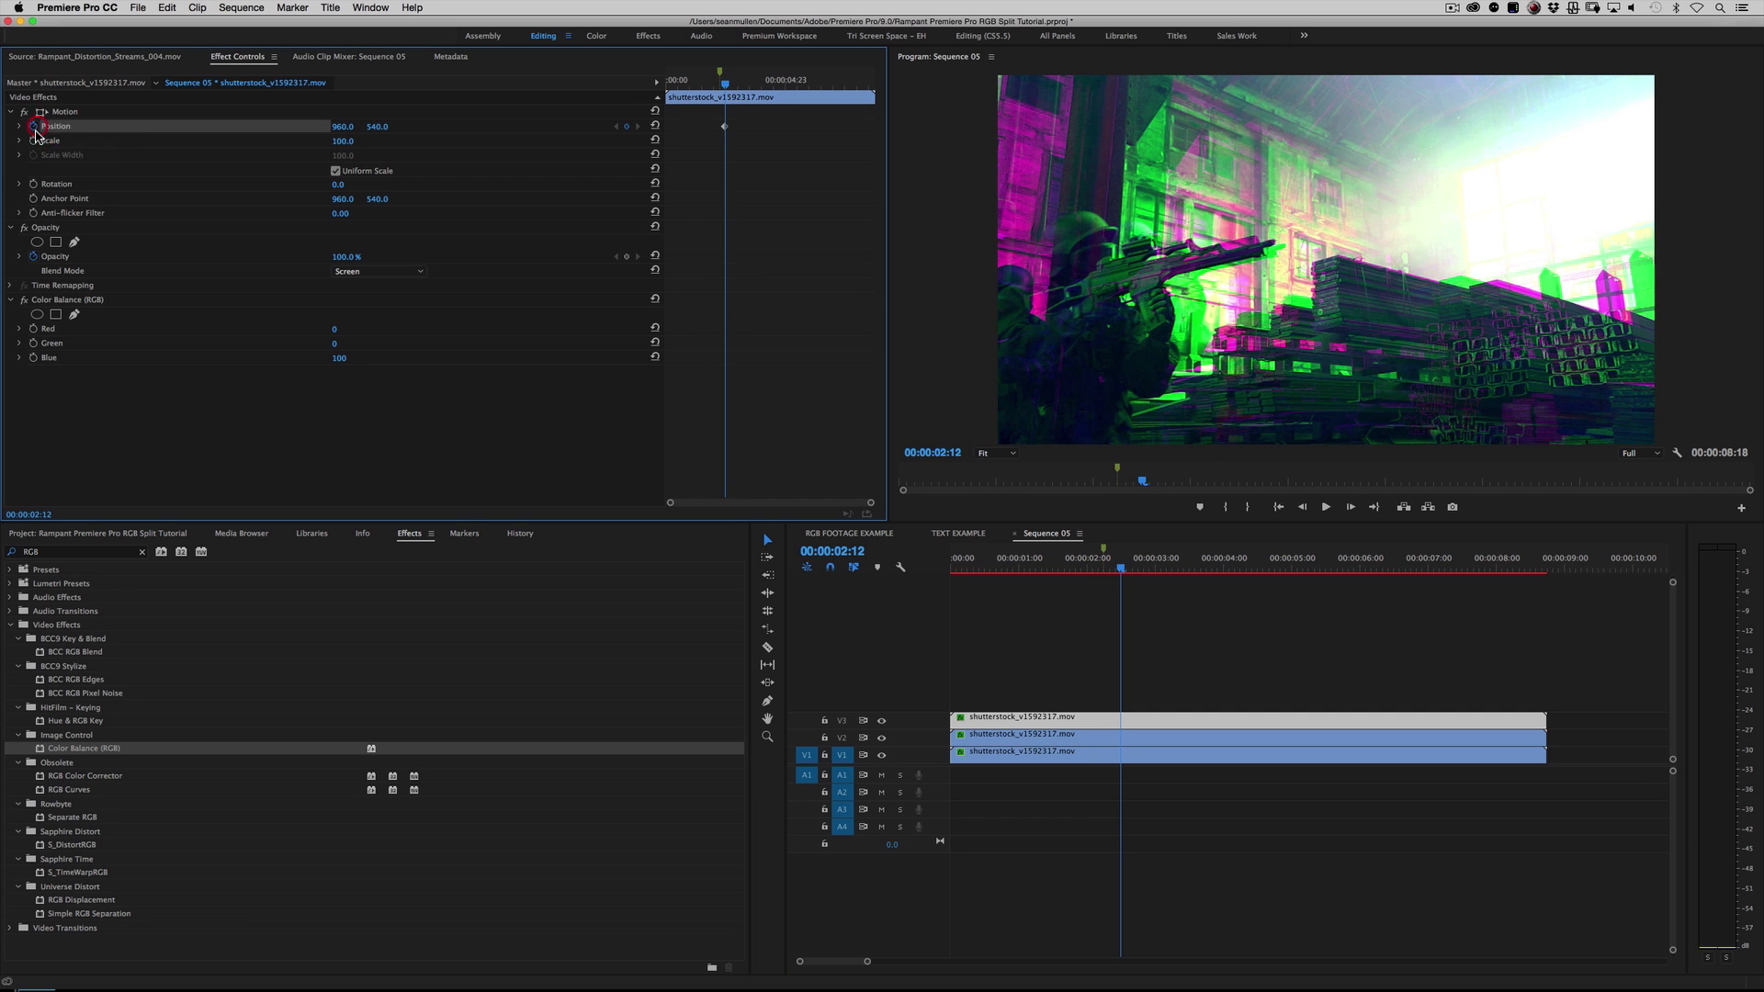
click(34, 140)
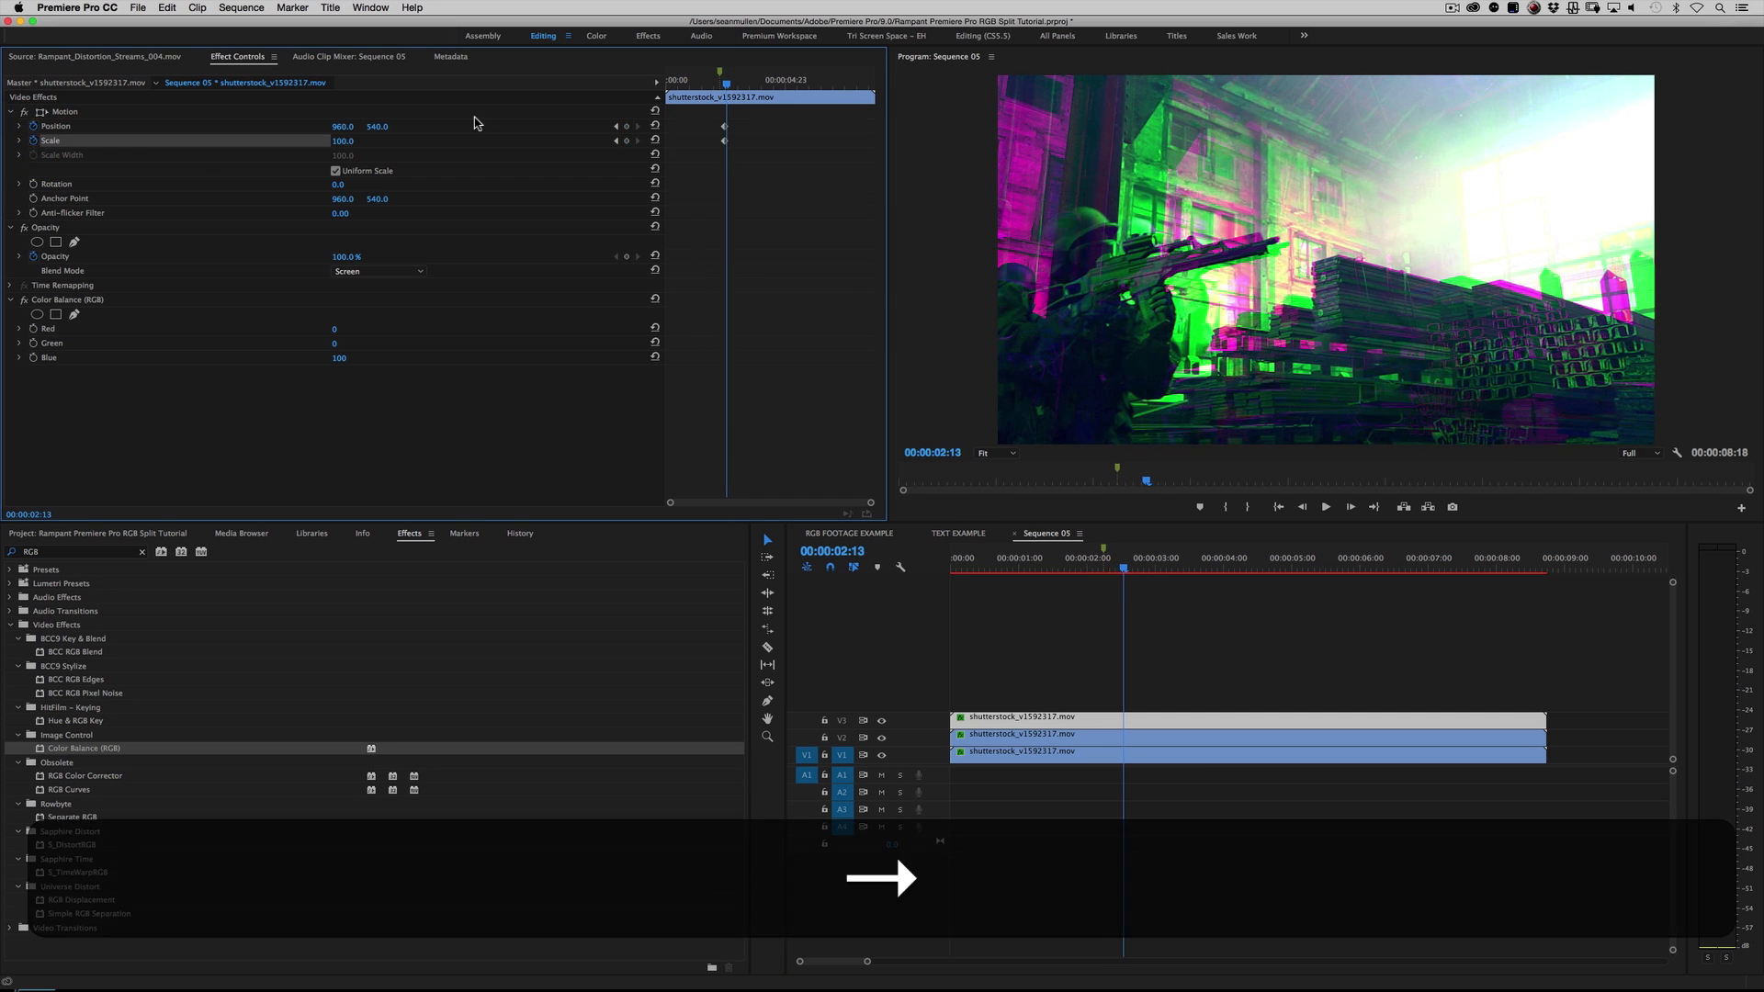
Step: Set the V3 blue clip's vertical position to 611 and its Scale to 118 at 00:00:02:17
key(Right)
key(Right)
key(Right)
key(Right)
key(Right)
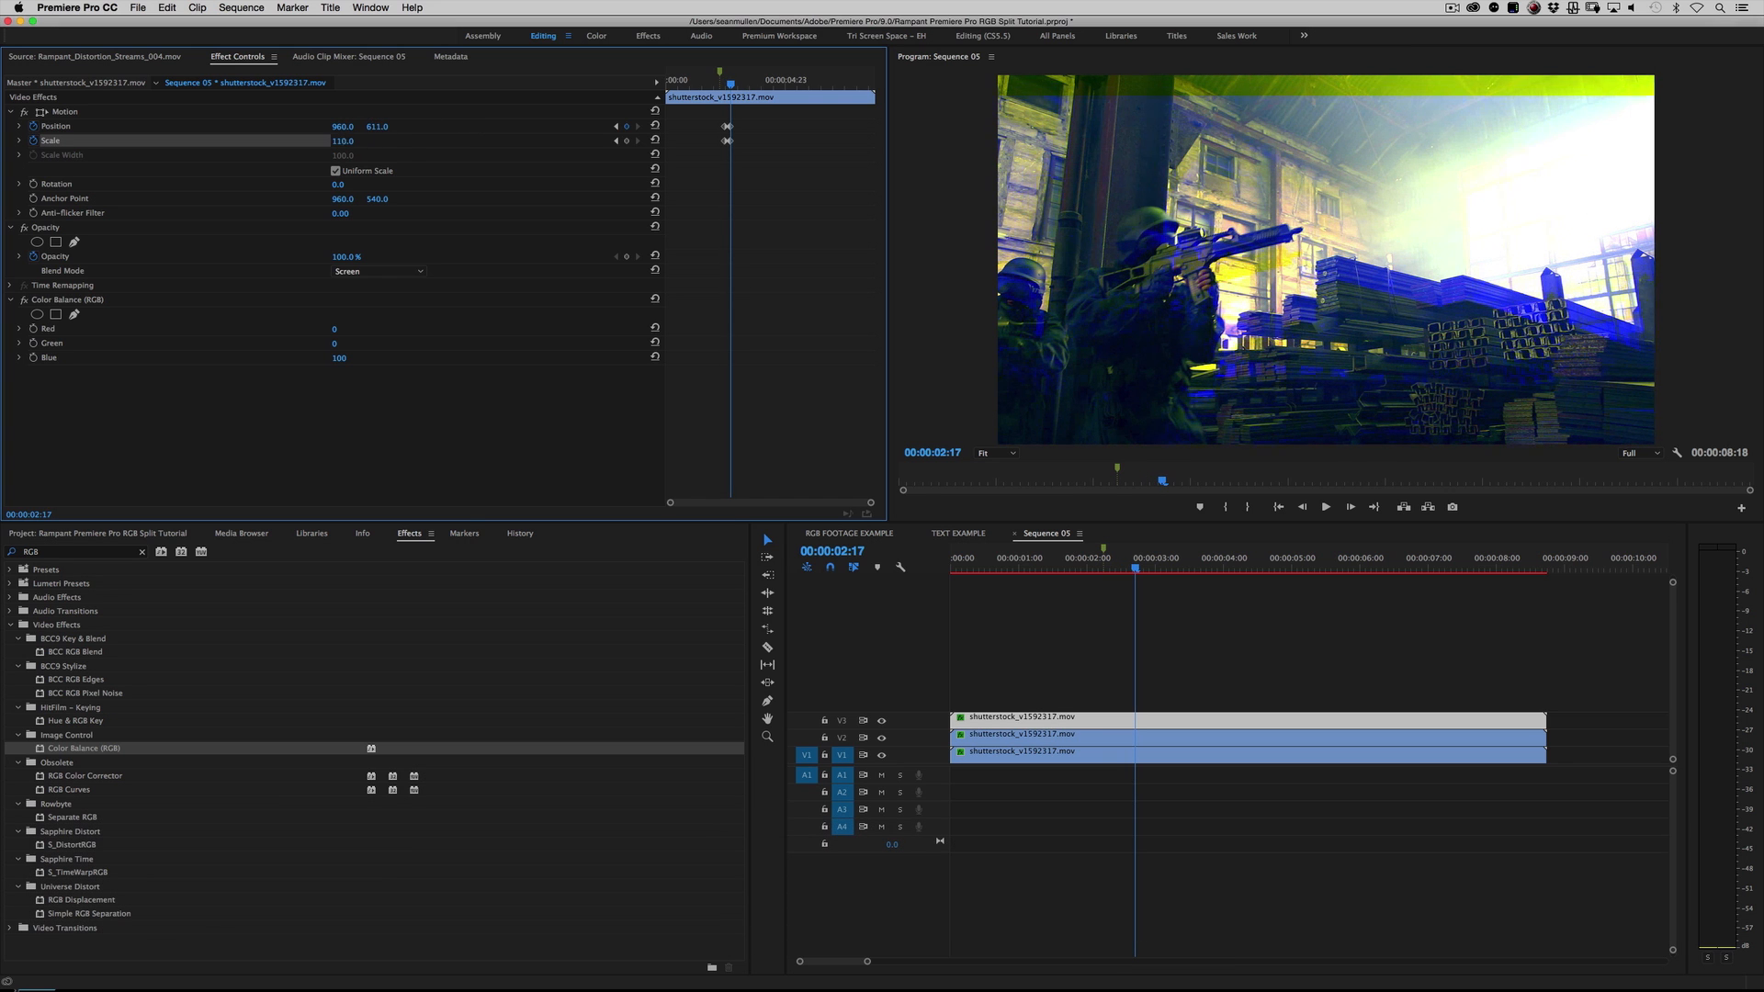
drag(342, 141, 359, 141)
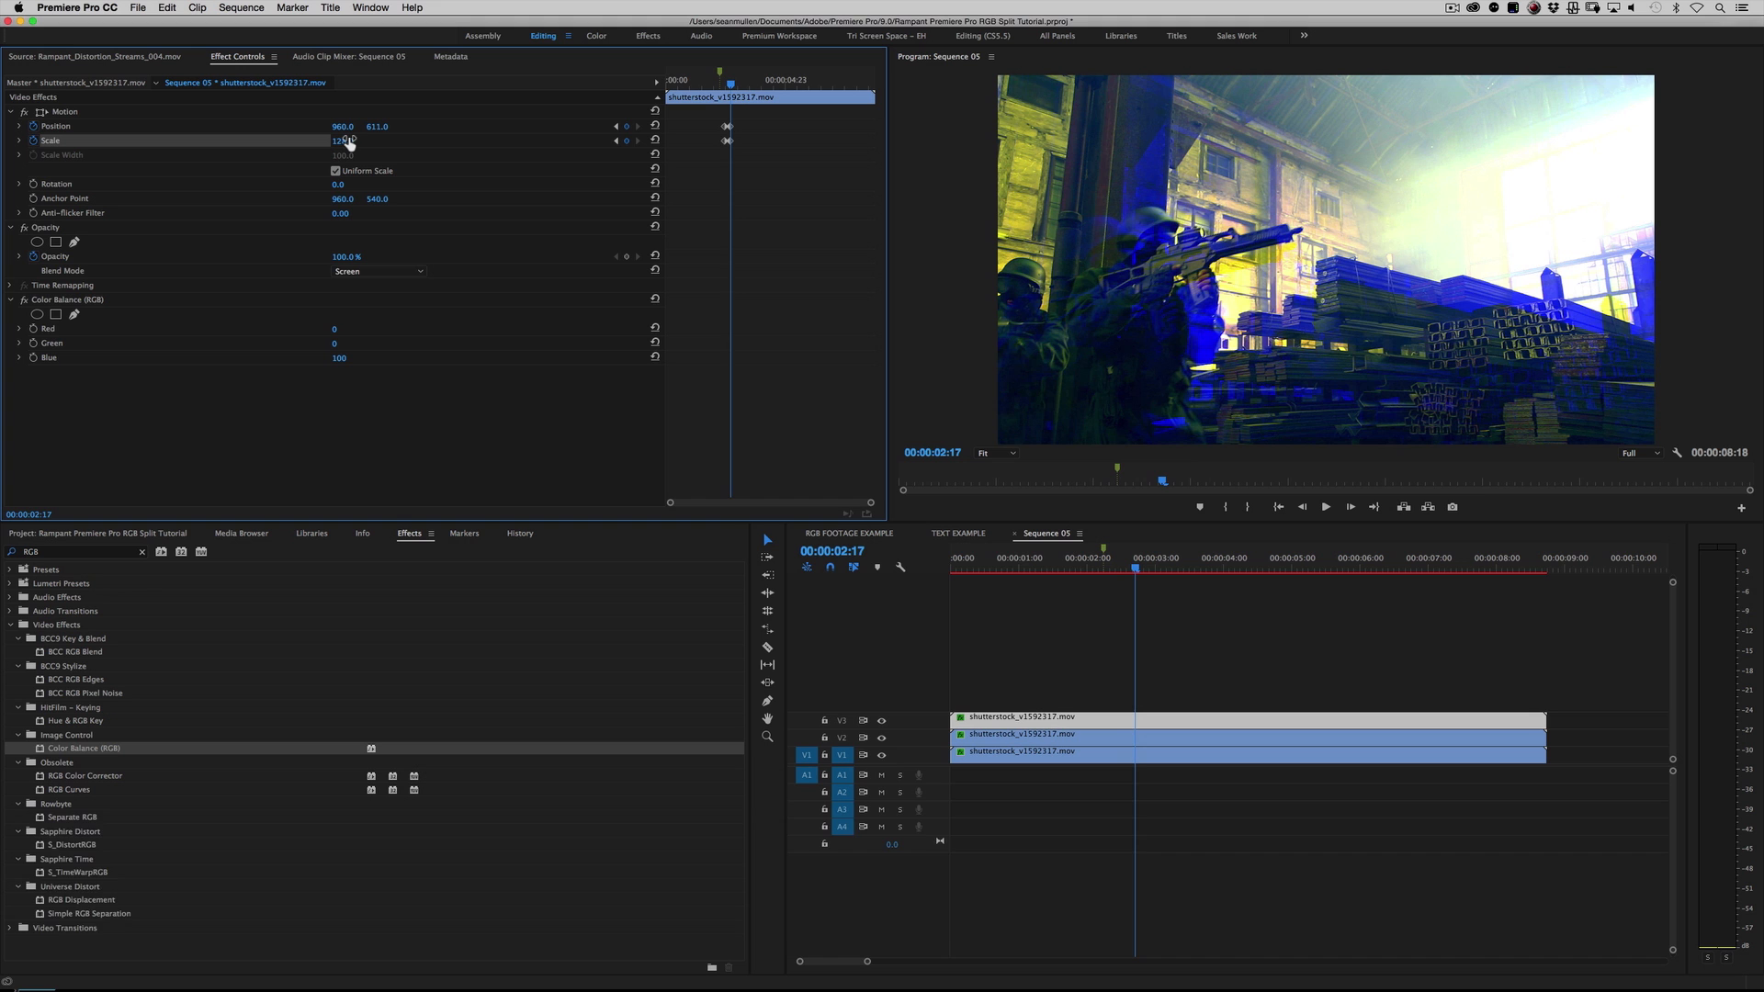
Step: Reset the V3 blue clip's Scale to 100 and its Position to 960, 540 at 00:00:02:22
key(Right)
key(Right)
key(Right)
key(Right)
key(Right)
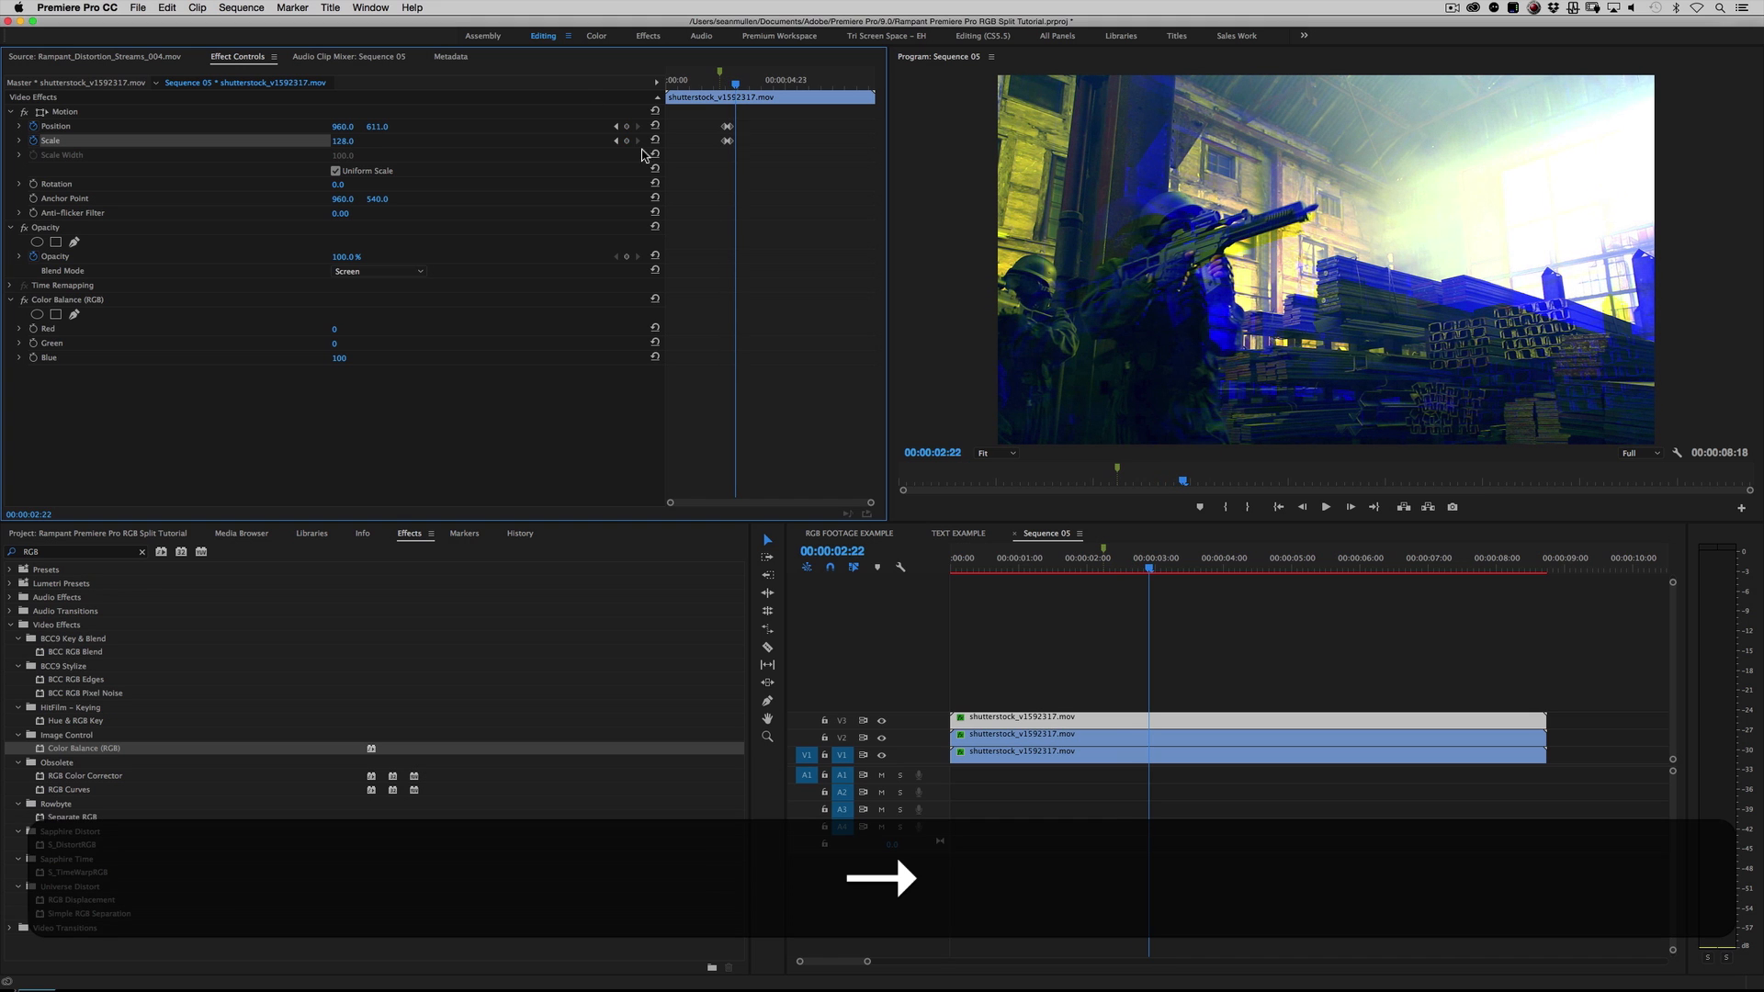
click(655, 140)
click(655, 126)
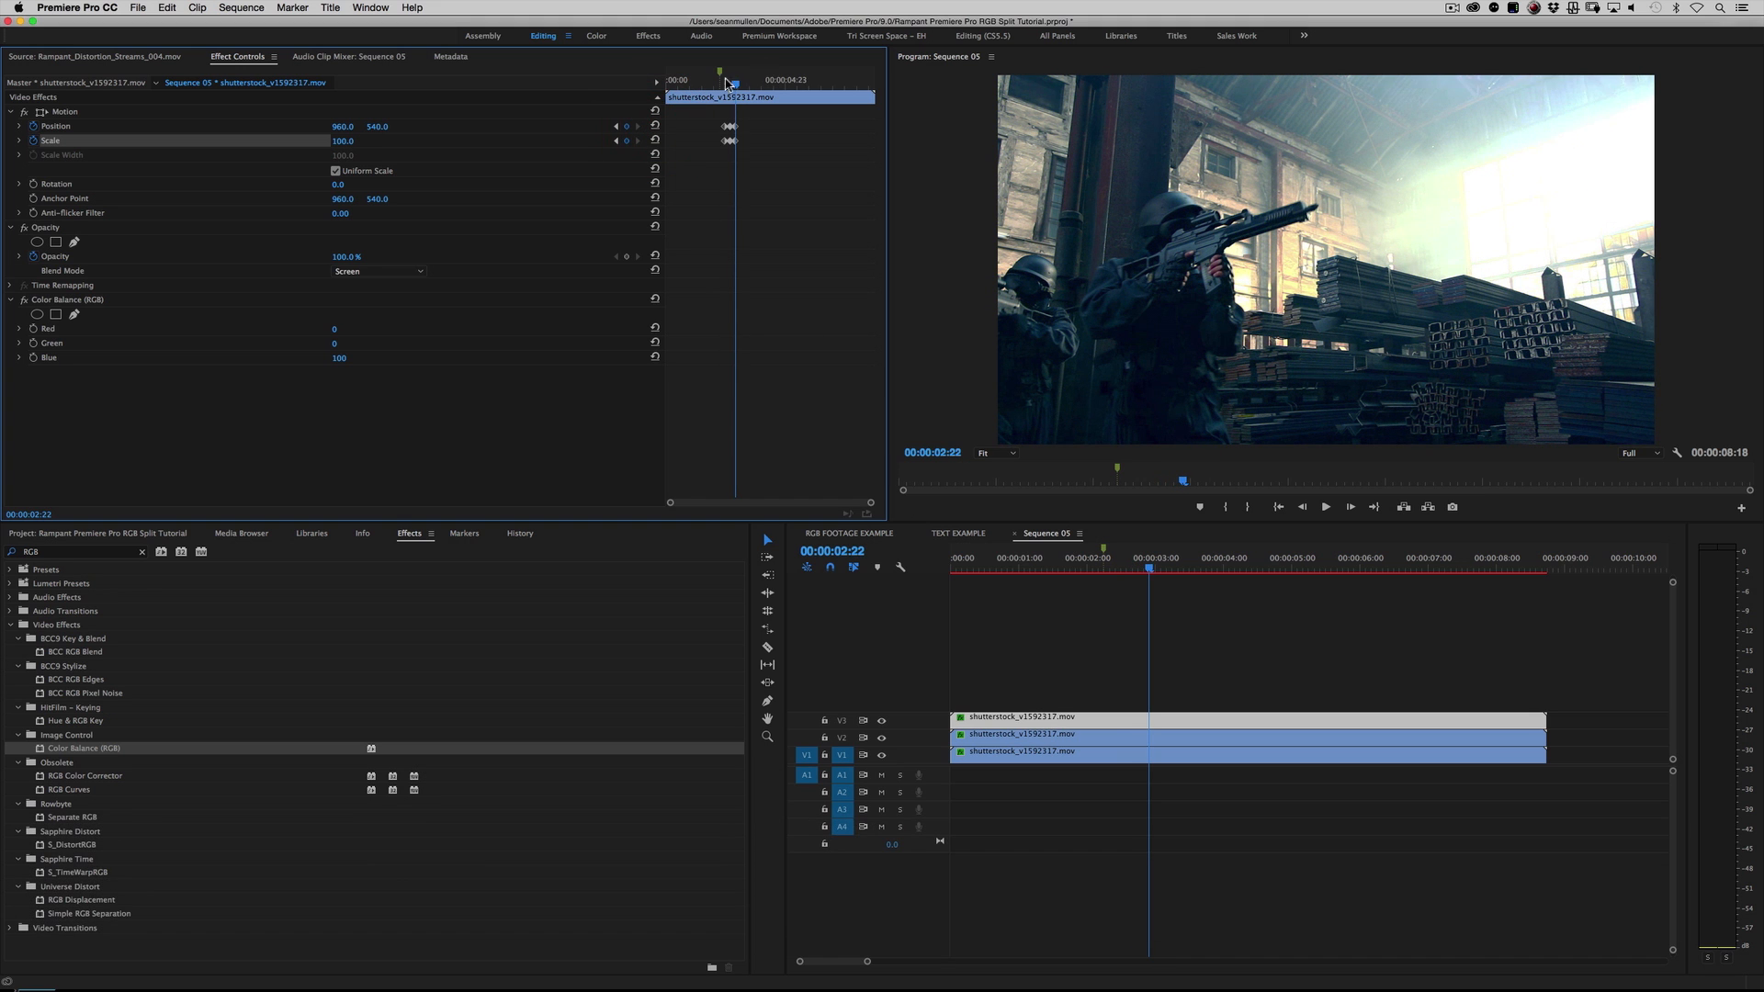
Step: Replay the section around 00:00:02:16 to examine the V3 blue split's timing
click(716, 82)
key(space)
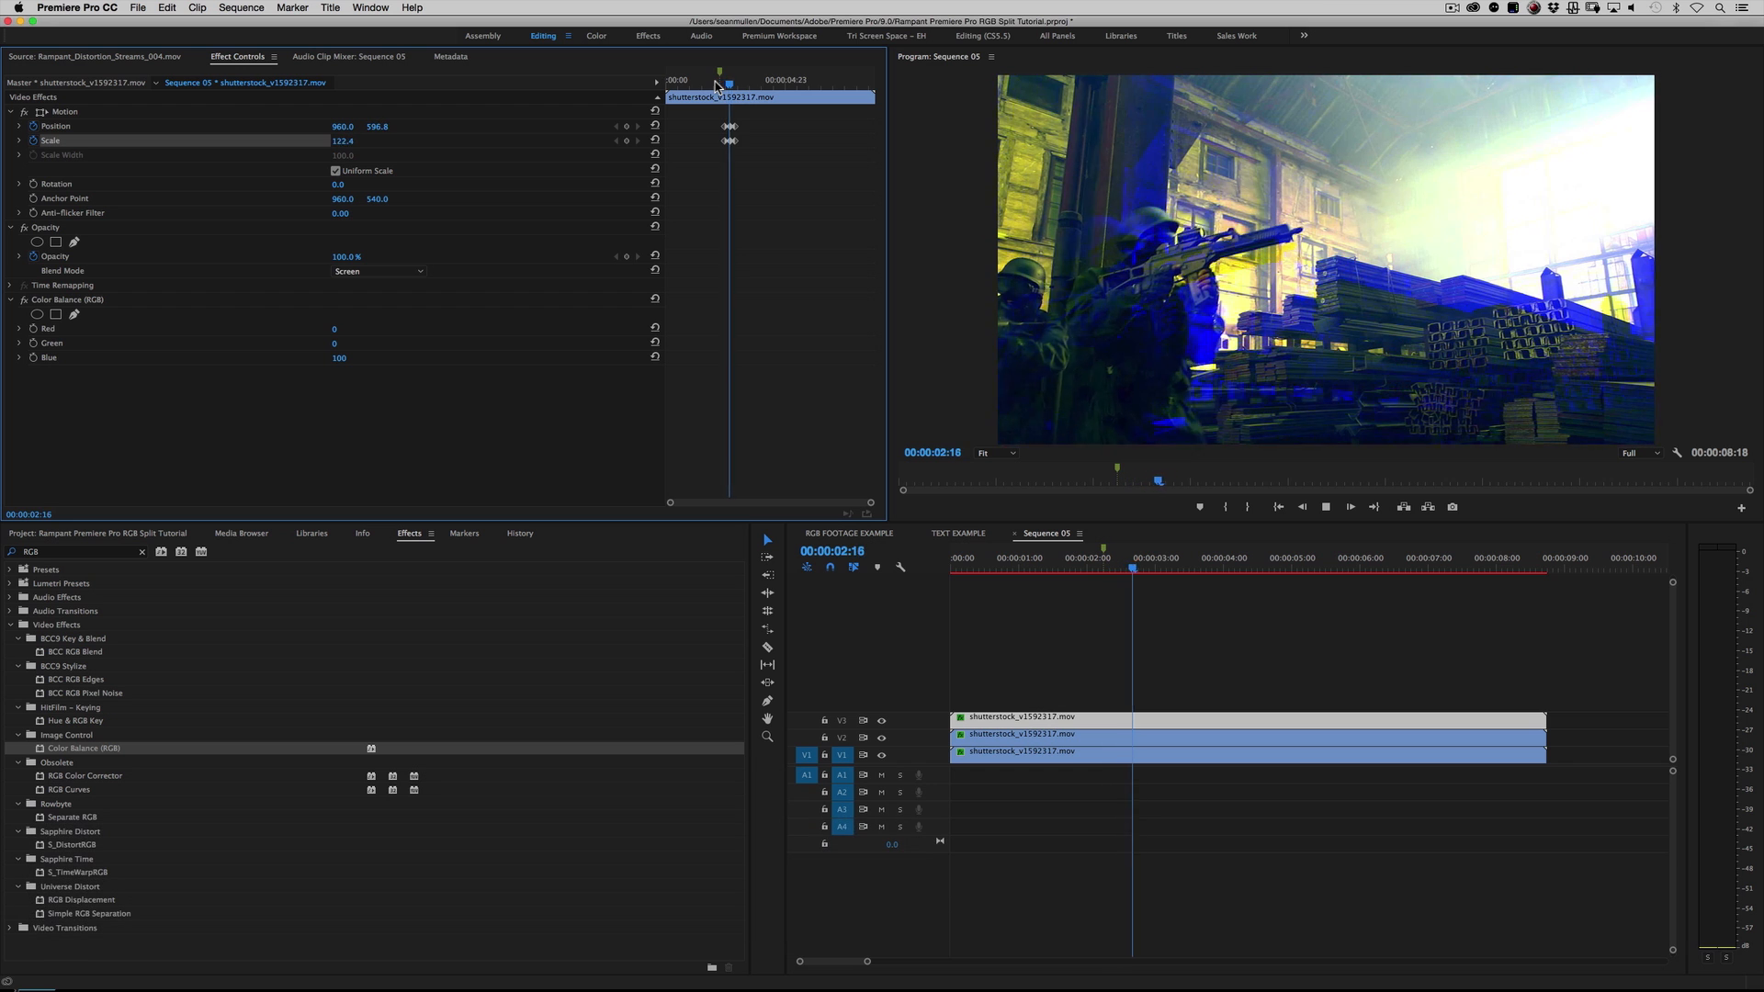
click(715, 81)
key(space)
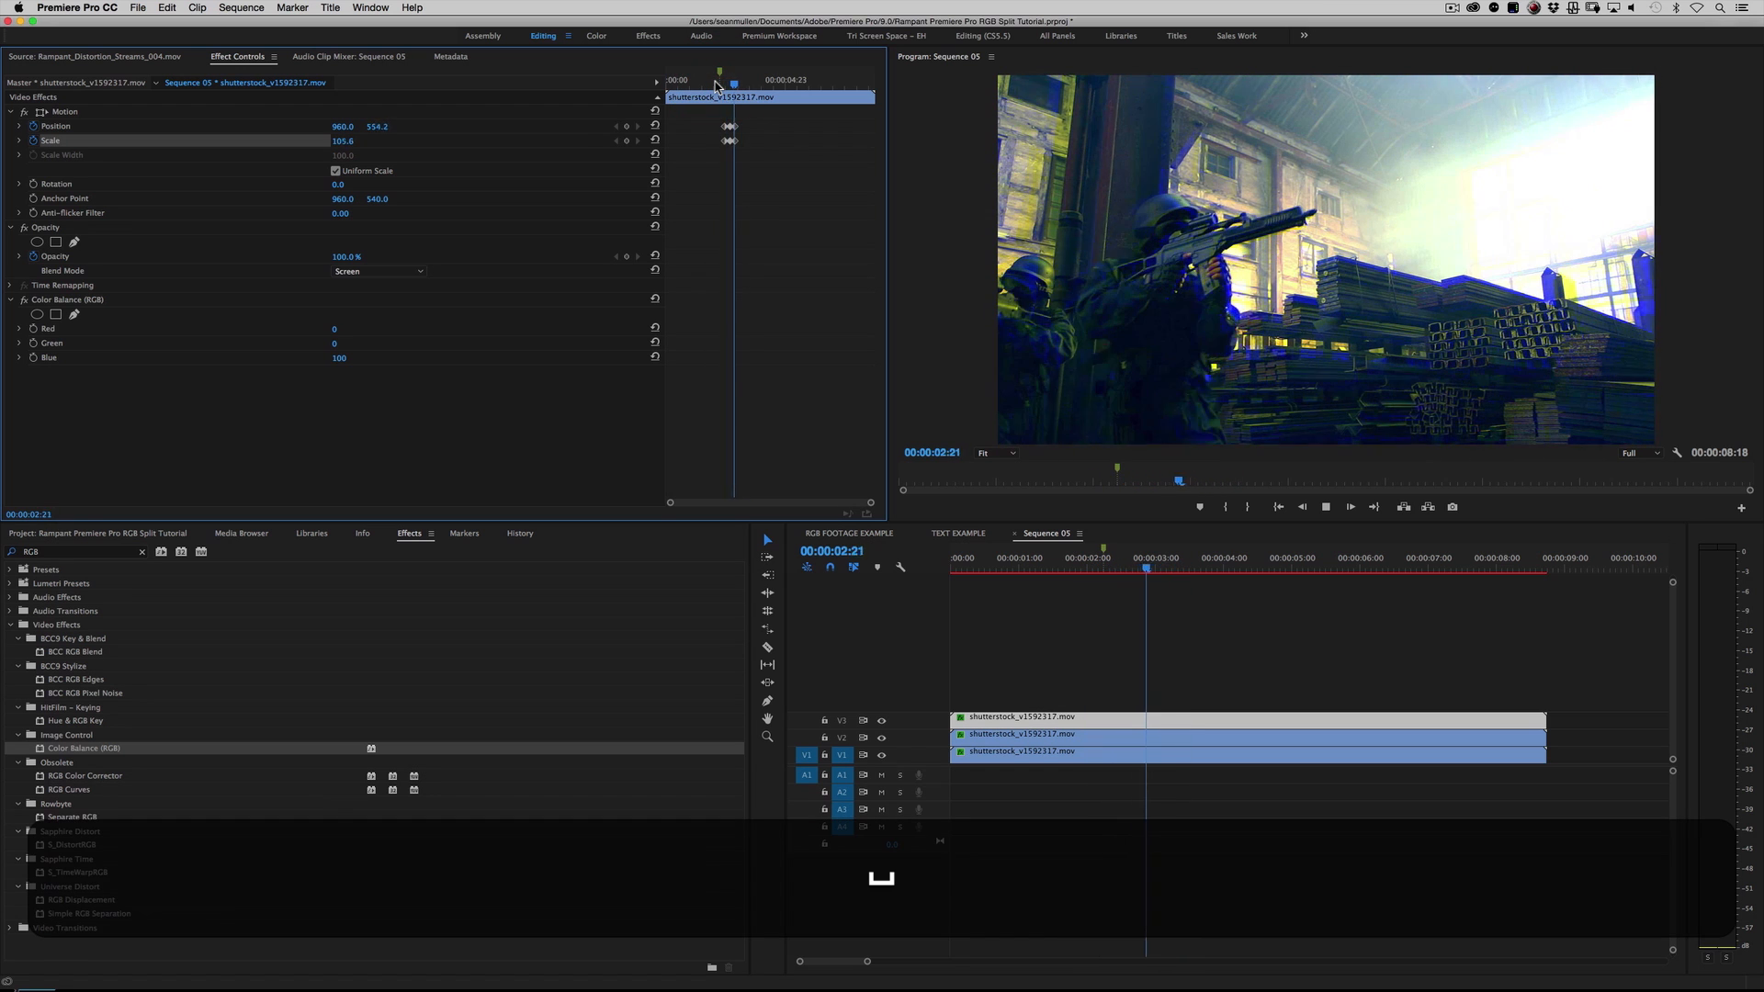
key(space)
Step: Tighten the V3 blue clip's Position and Scale keyframes to three-frame spacing, ending at 00:00:02:18
drag(877, 504, 801, 496)
mouse_move(718, 83)
mouse_down()
mouse_move(726, 149)
mouse_move(742, 83)
mouse_up()
click(730, 80)
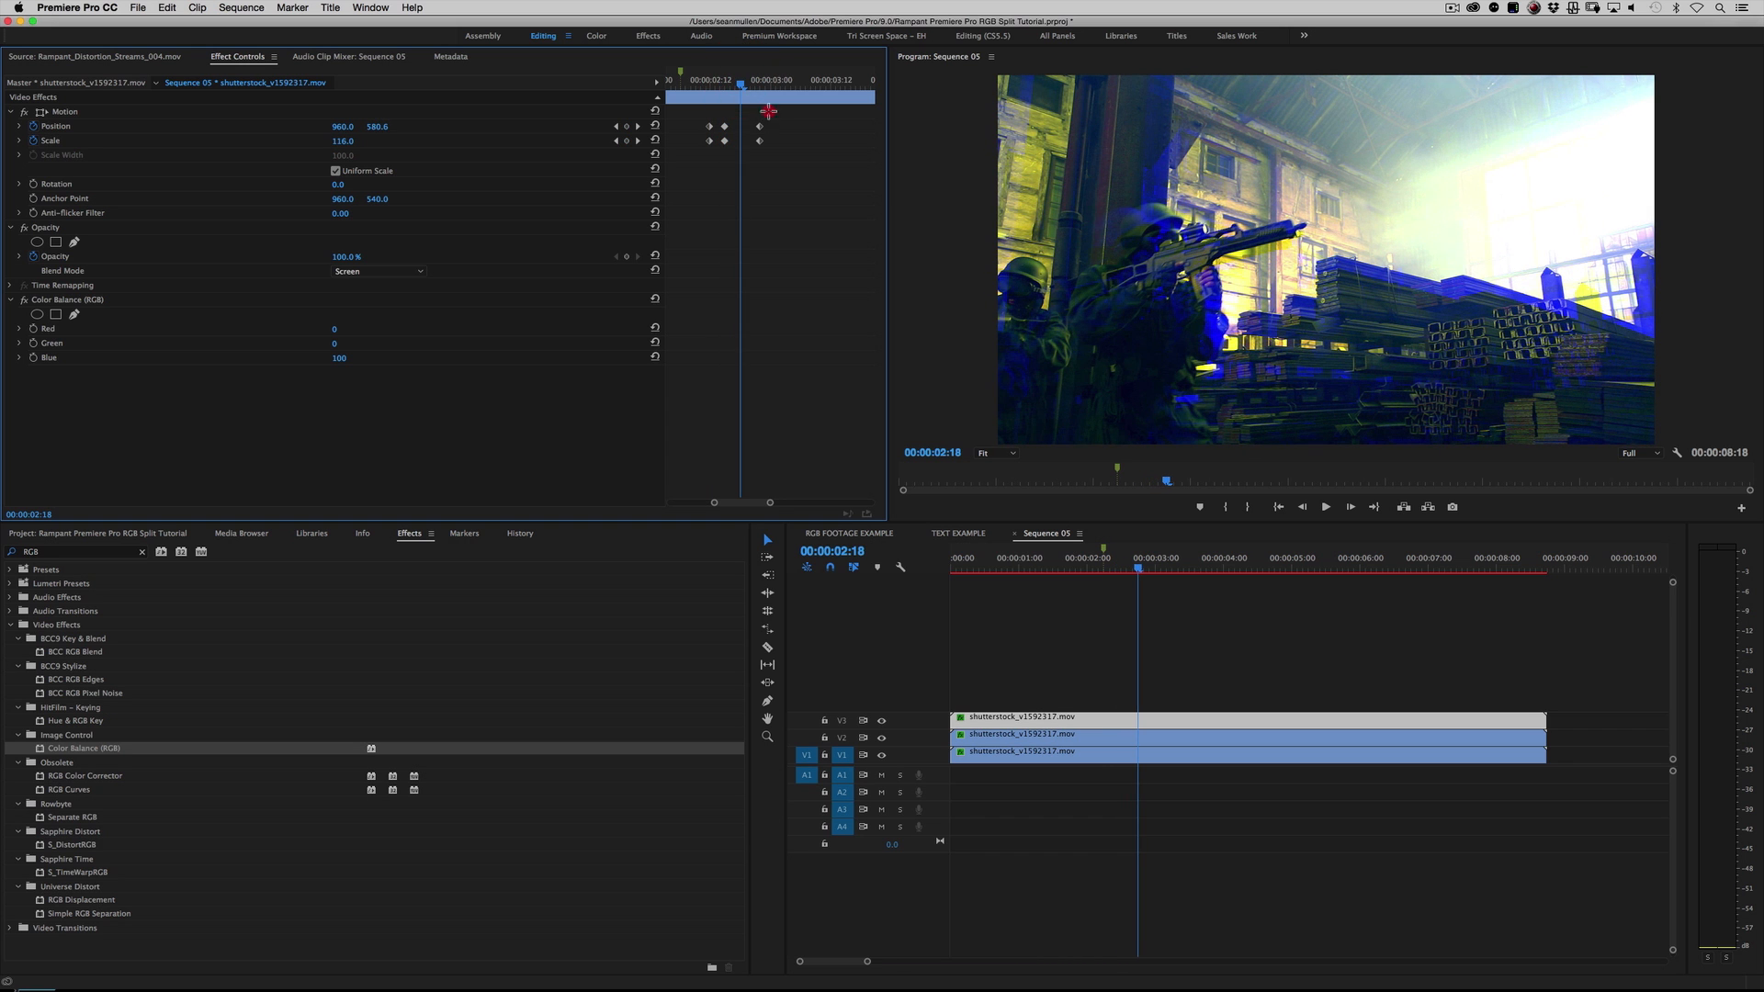
Step: Replay the combined split from the first seconds and from just before the marker to examine the tightened timing
click(693, 80)
key(space)
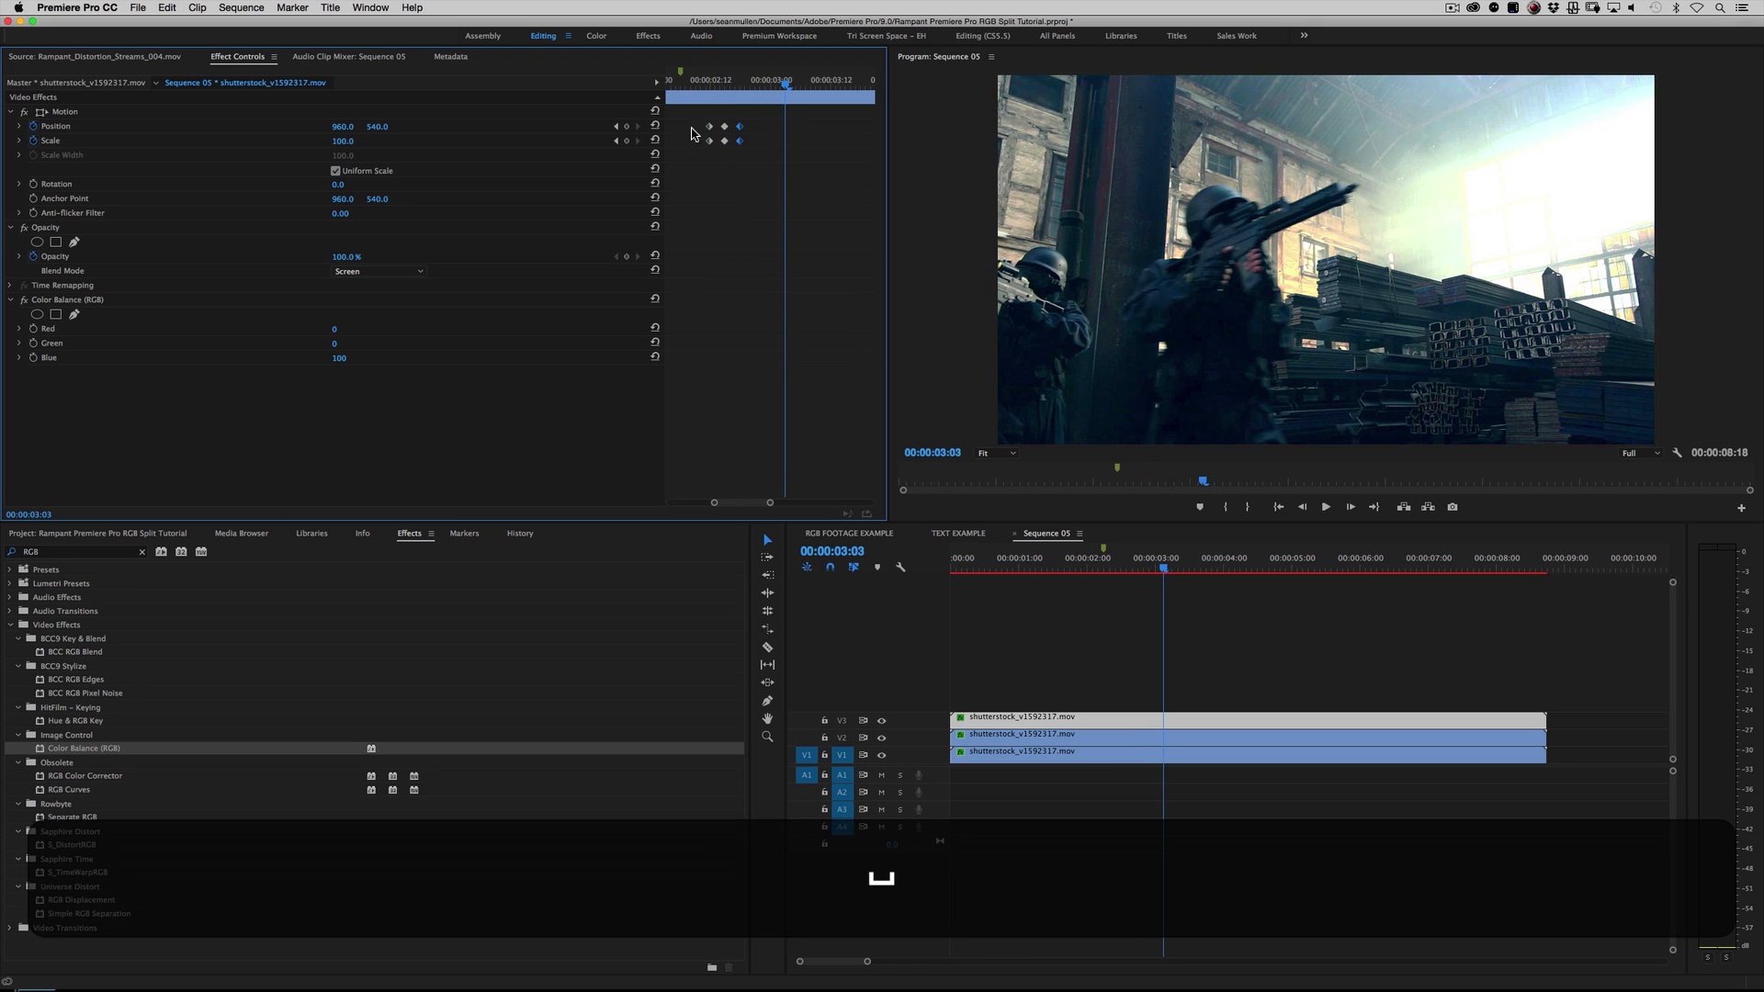
click(978, 560)
key(space)
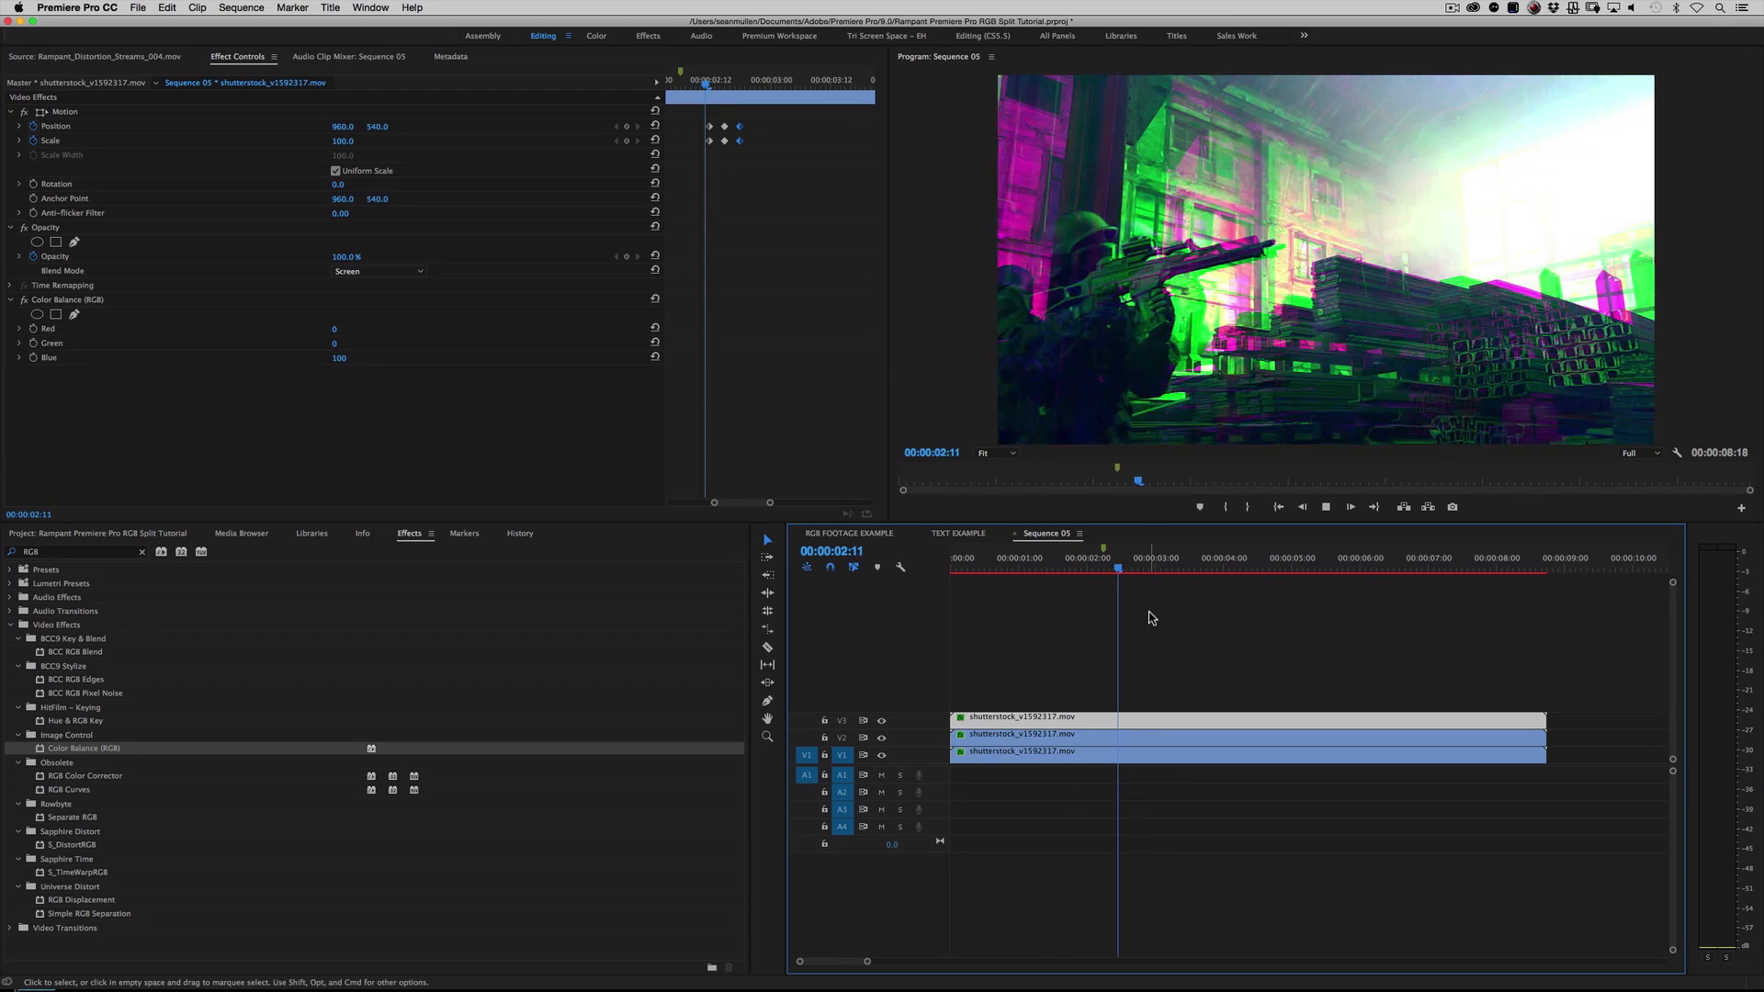
key(space)
click(1079, 559)
key(space)
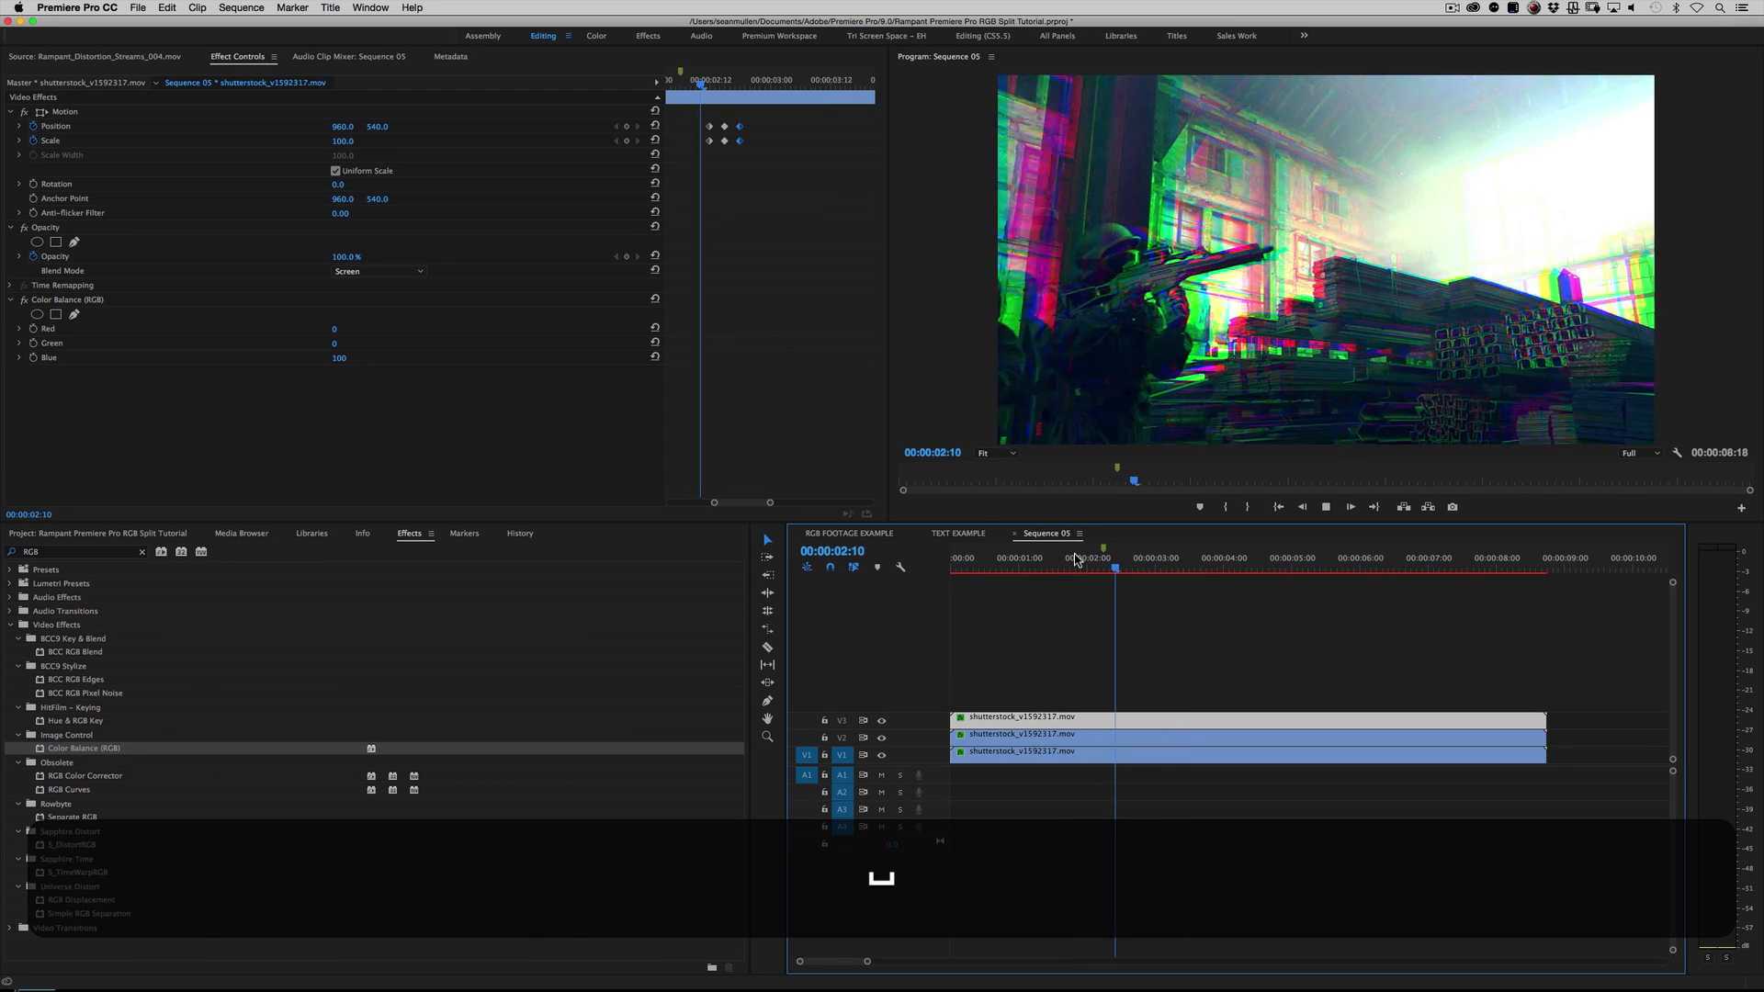
key(space)
Step: Start keyframing the V1 red clip's Scale at 00:00:03:05
mouse_move(1165, 563)
mouse_down()
mouse_move(1073, 564)
mouse_move(1189, 577)
mouse_move(1130, 577)
mouse_move(1169, 577)
mouse_up()
click(1130, 677)
click(1137, 723)
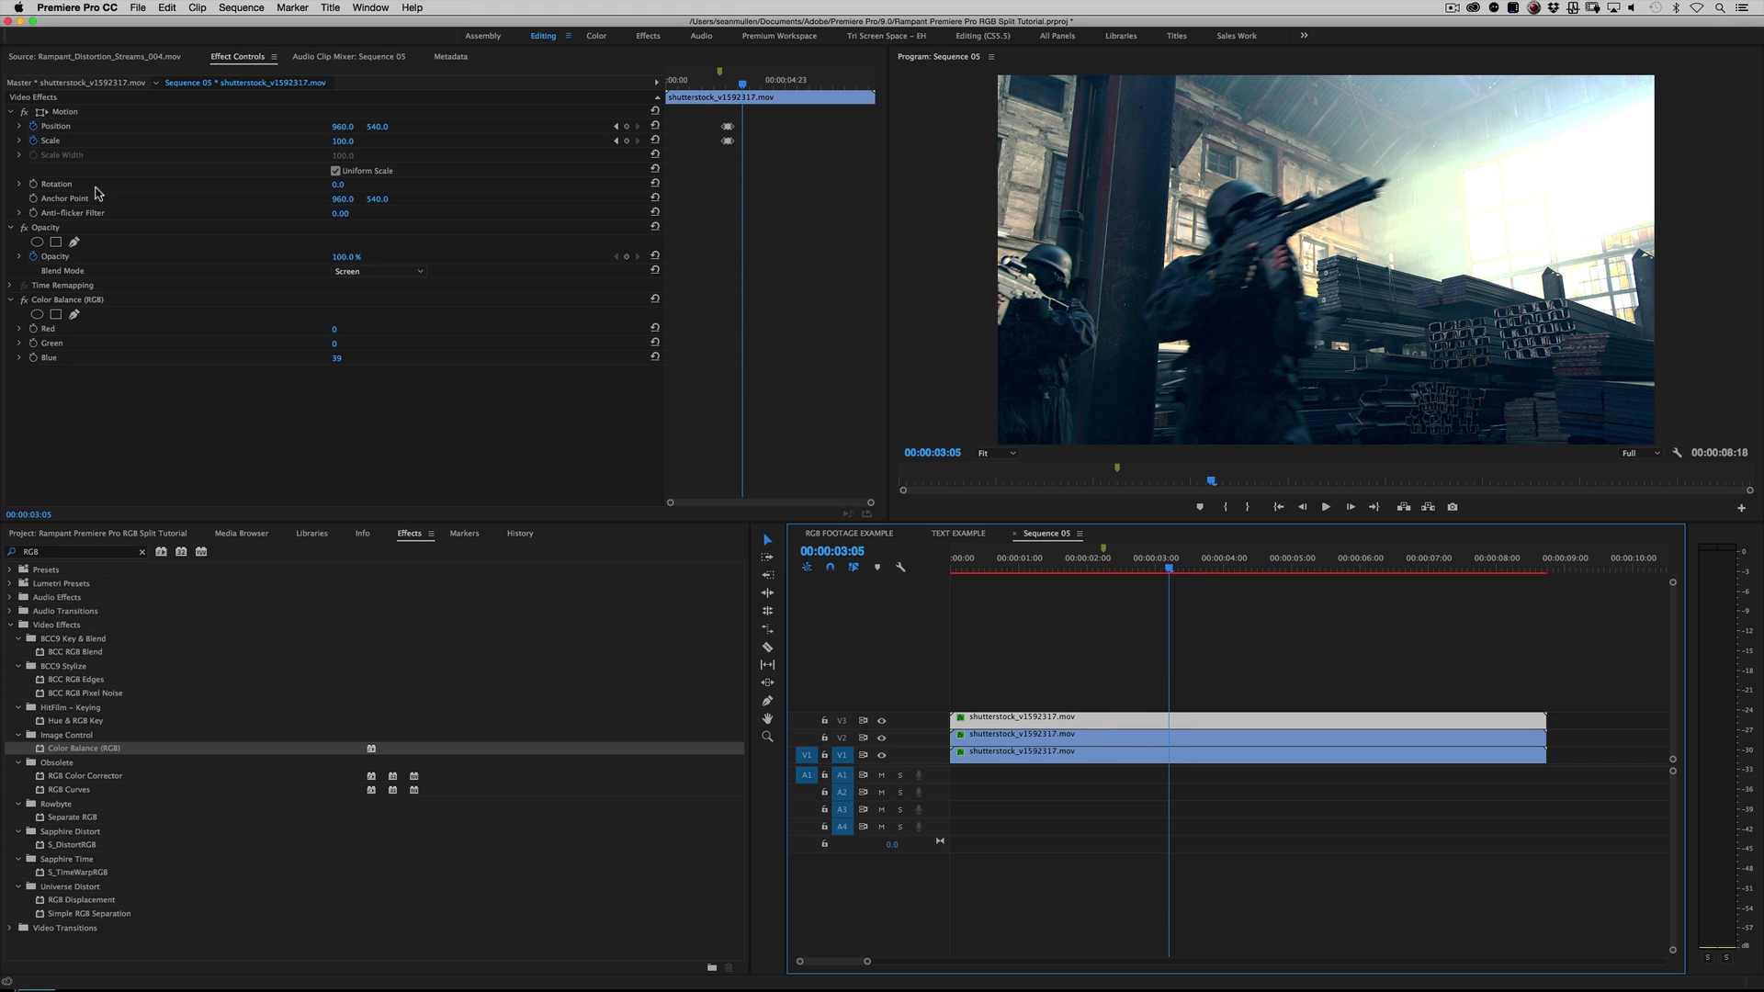
click(1113, 758)
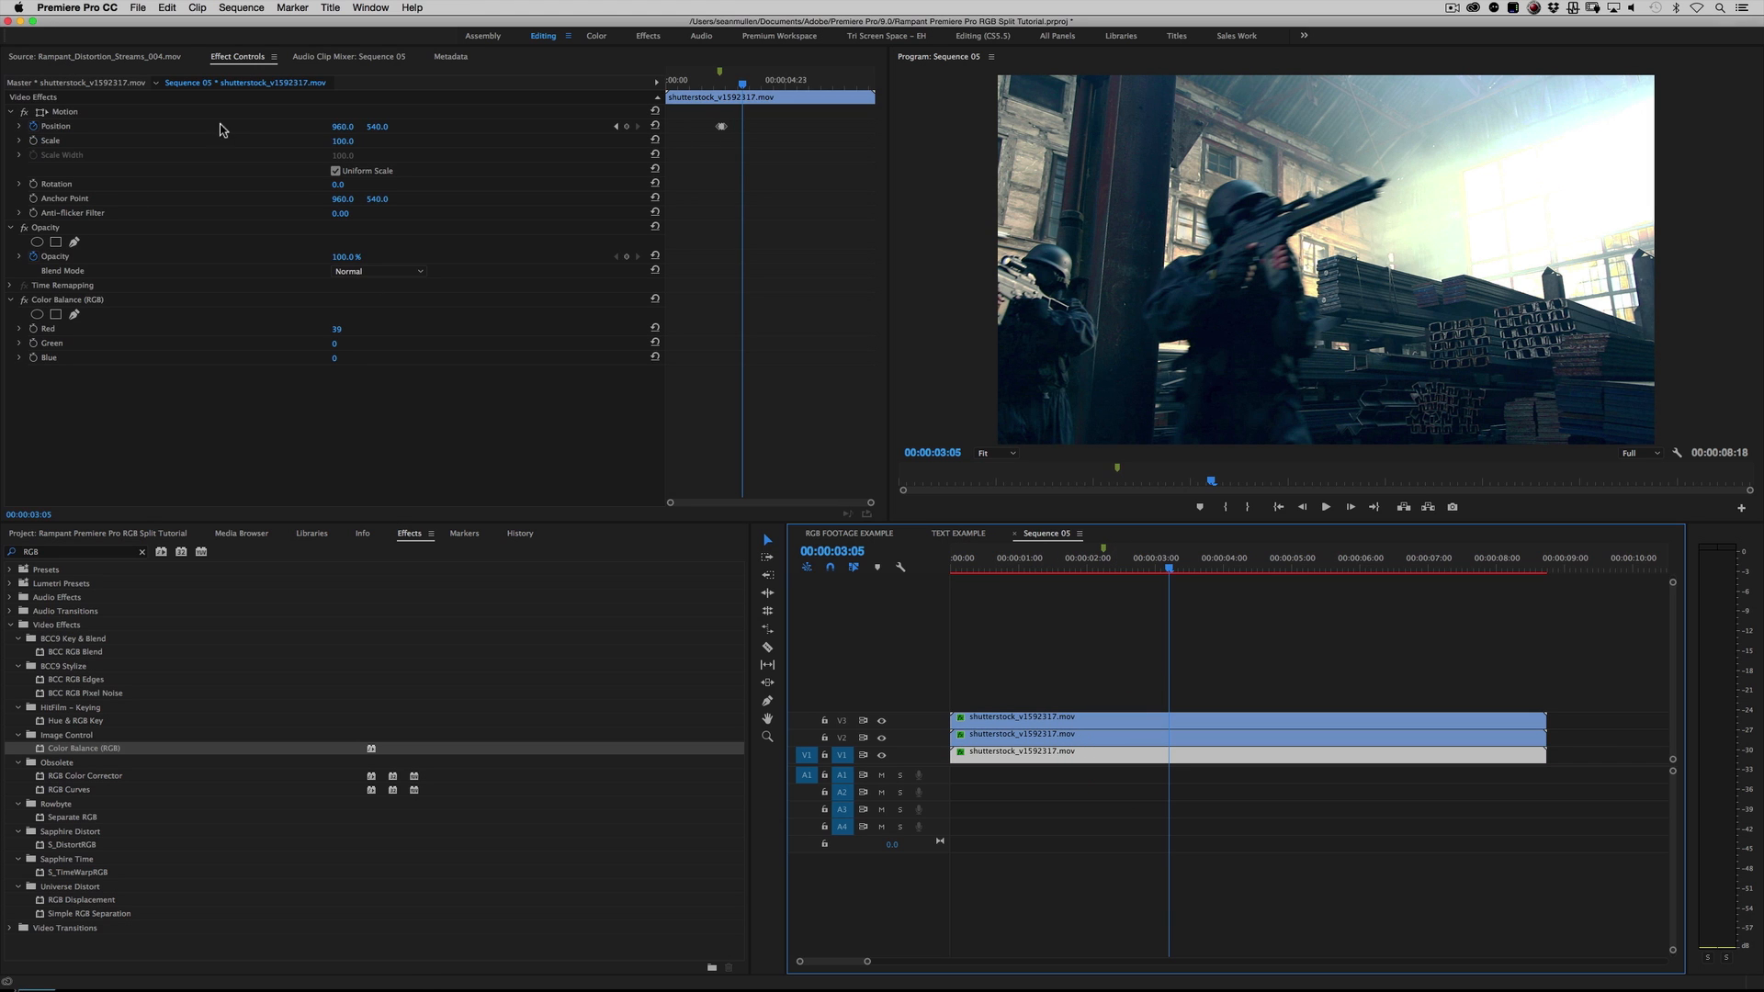
click(35, 141)
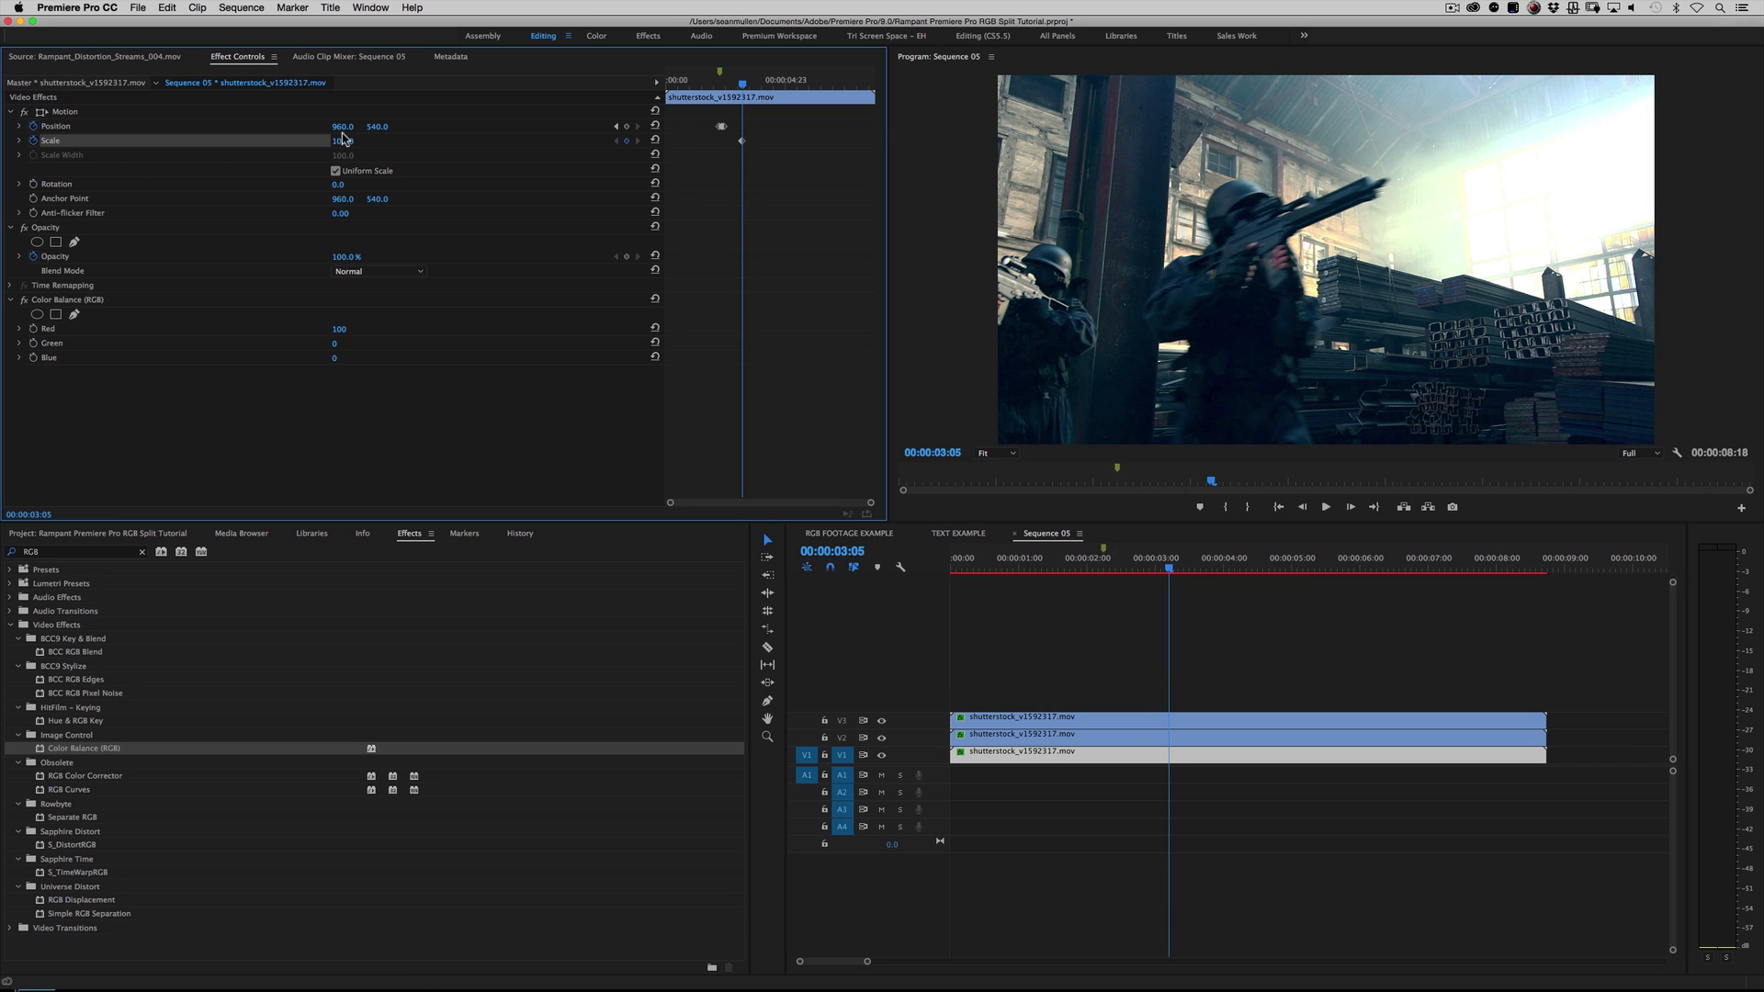
Step: Raise the V1 red clip's Scale at 00:00:03:08 and return it to 100 at 00:00:03:11
key(Right)
key(Right)
key(Right)
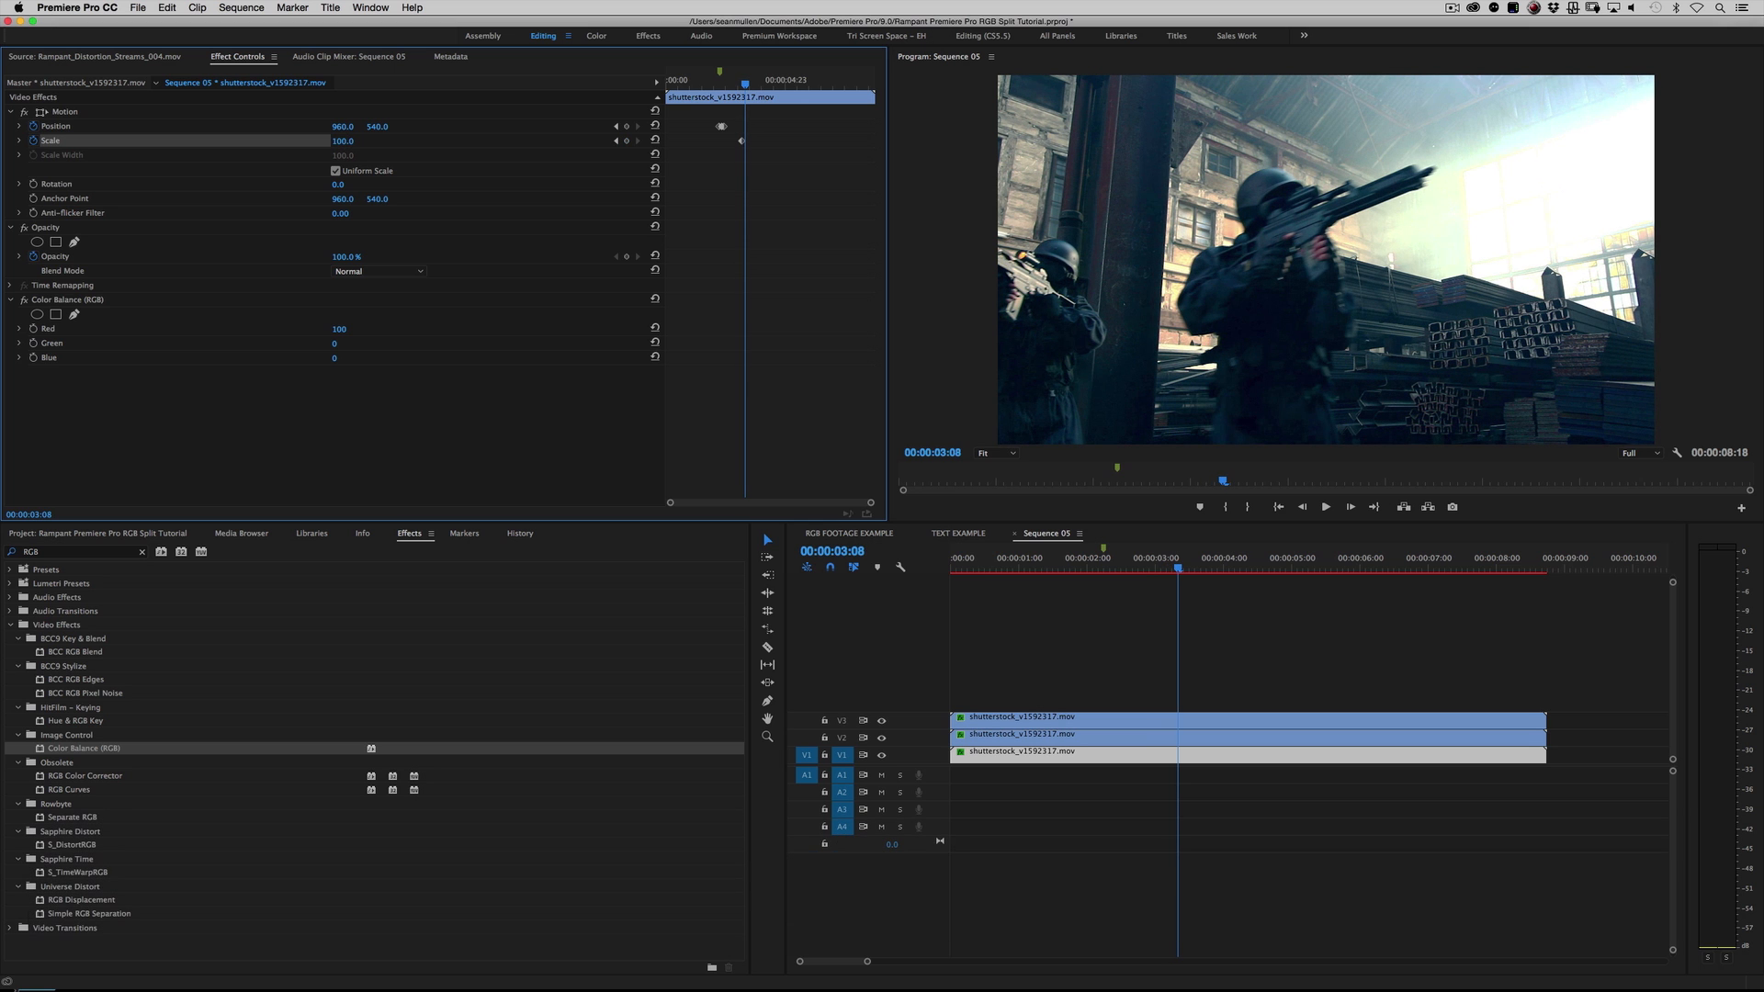
click(440, 171)
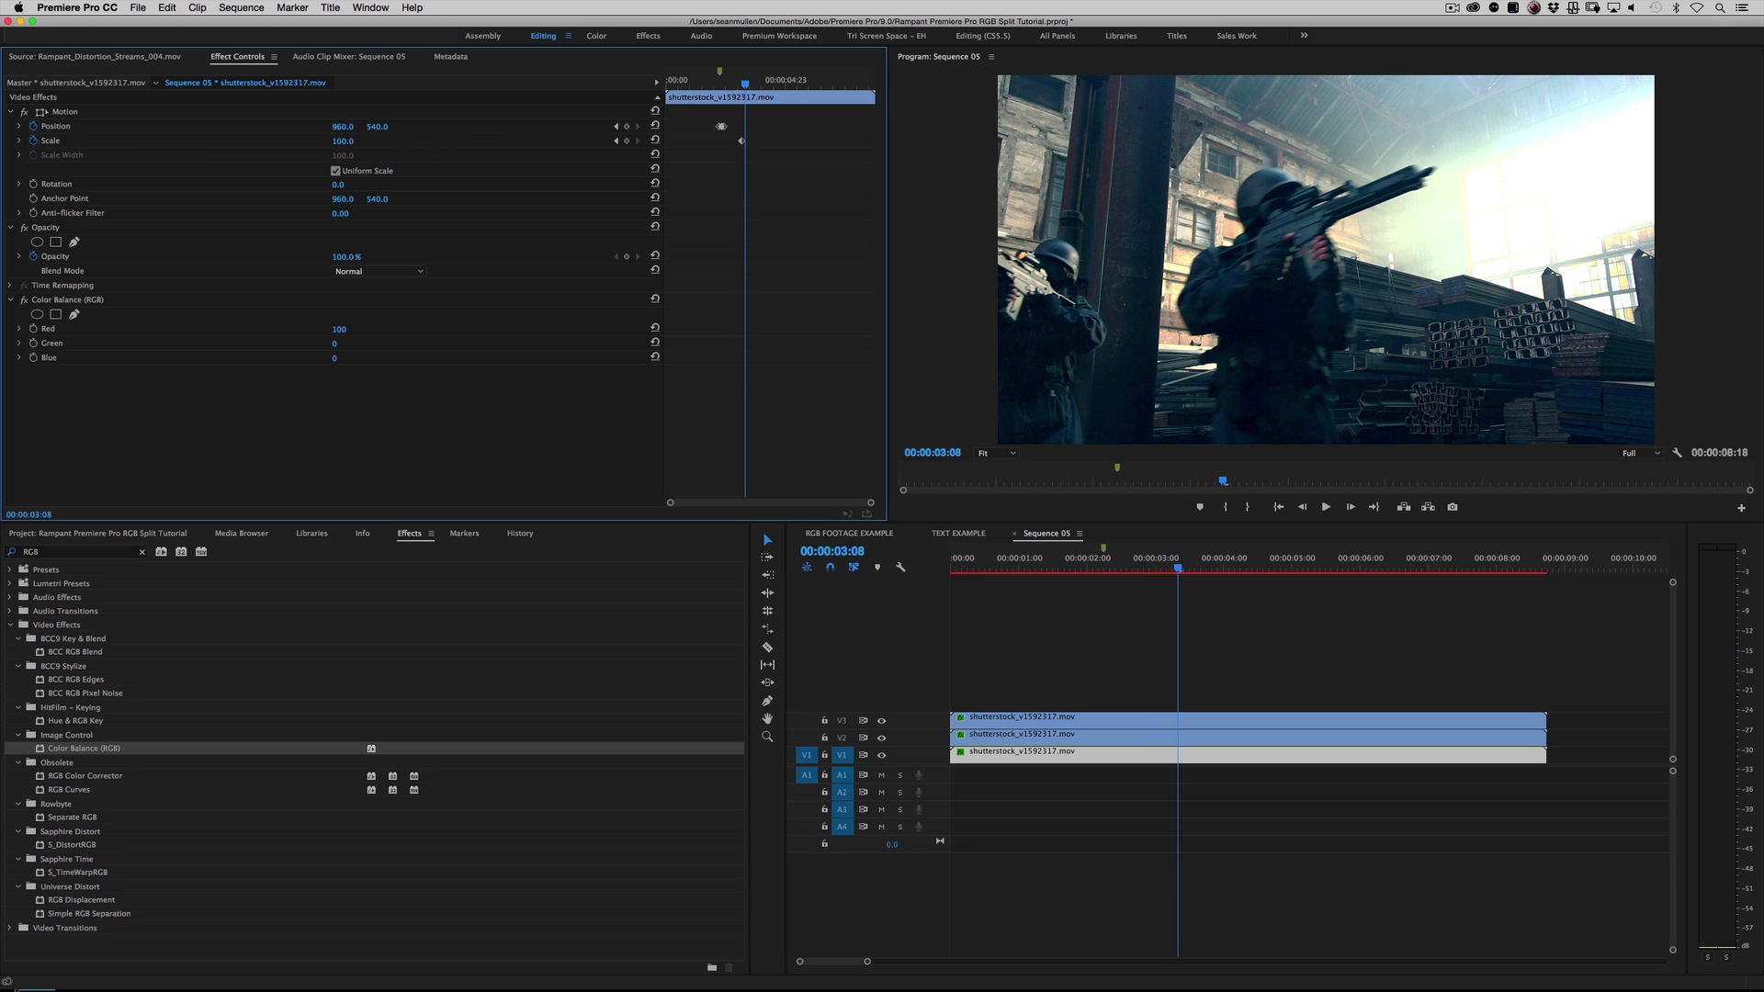
drag(349, 142, 362, 143)
key(Right)
key(Right)
key(Right)
click(344, 142)
text(100)
key(Return)
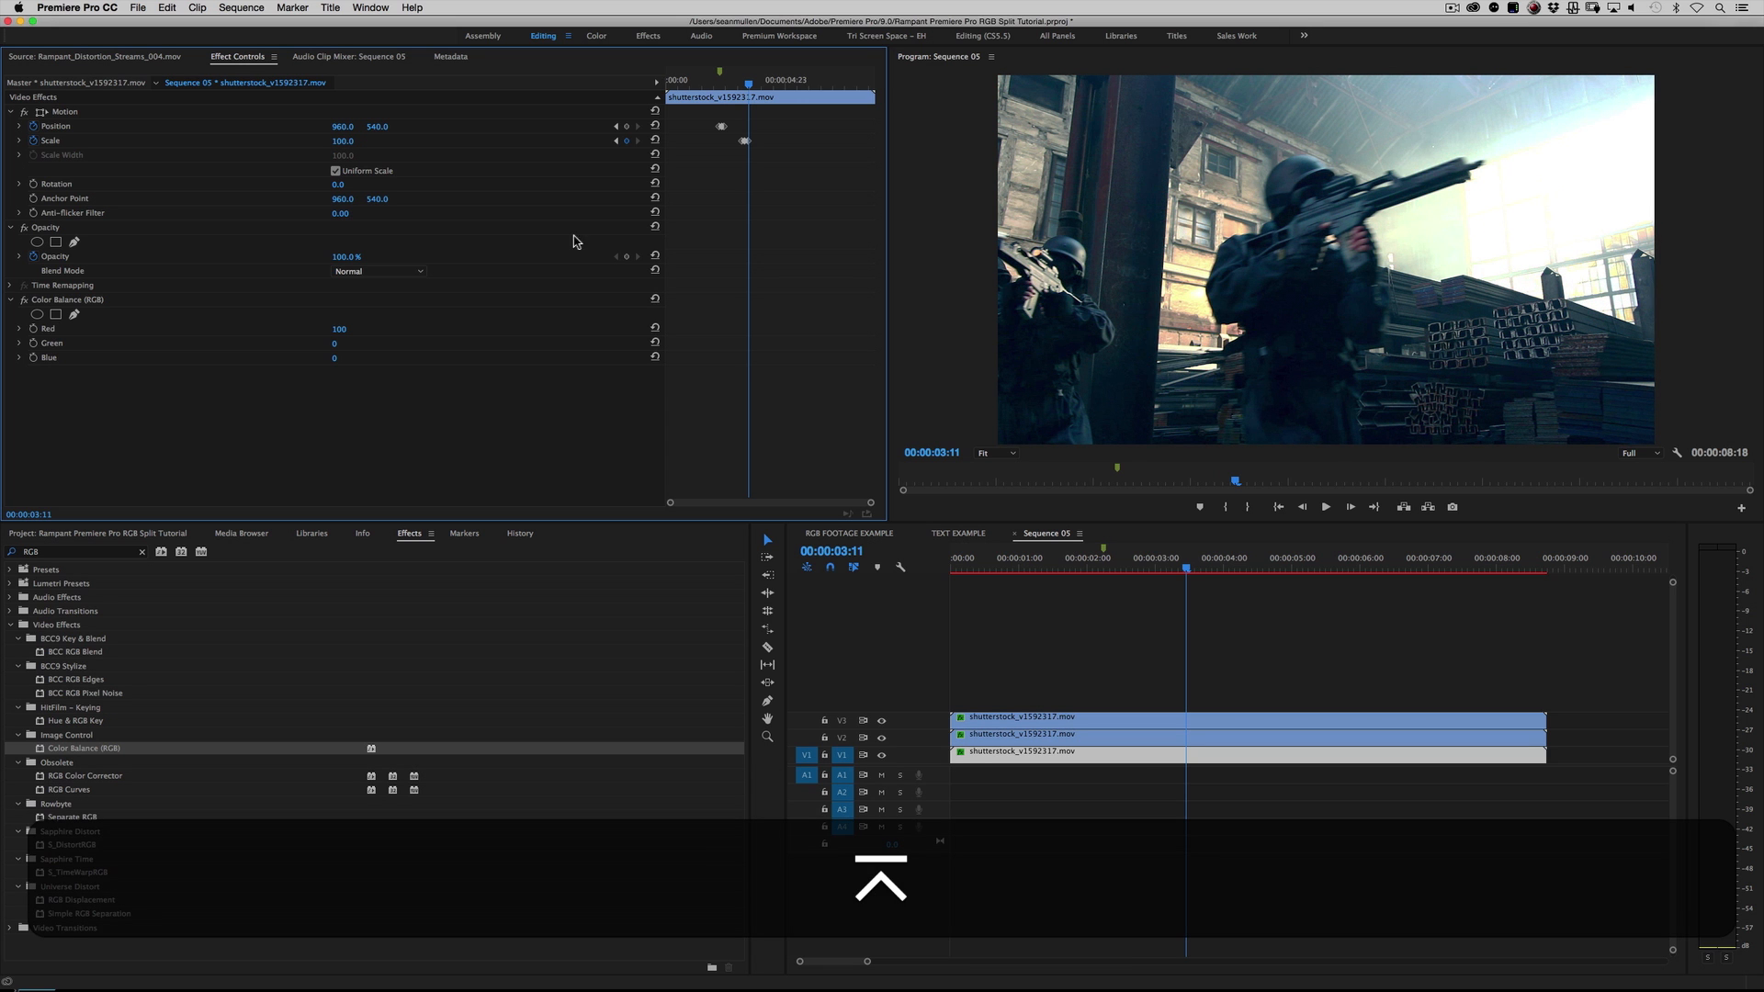
Step: Replay the sequence from just before 00:00:03:00 to examine the red scale pulse
click(1146, 556)
key(space)
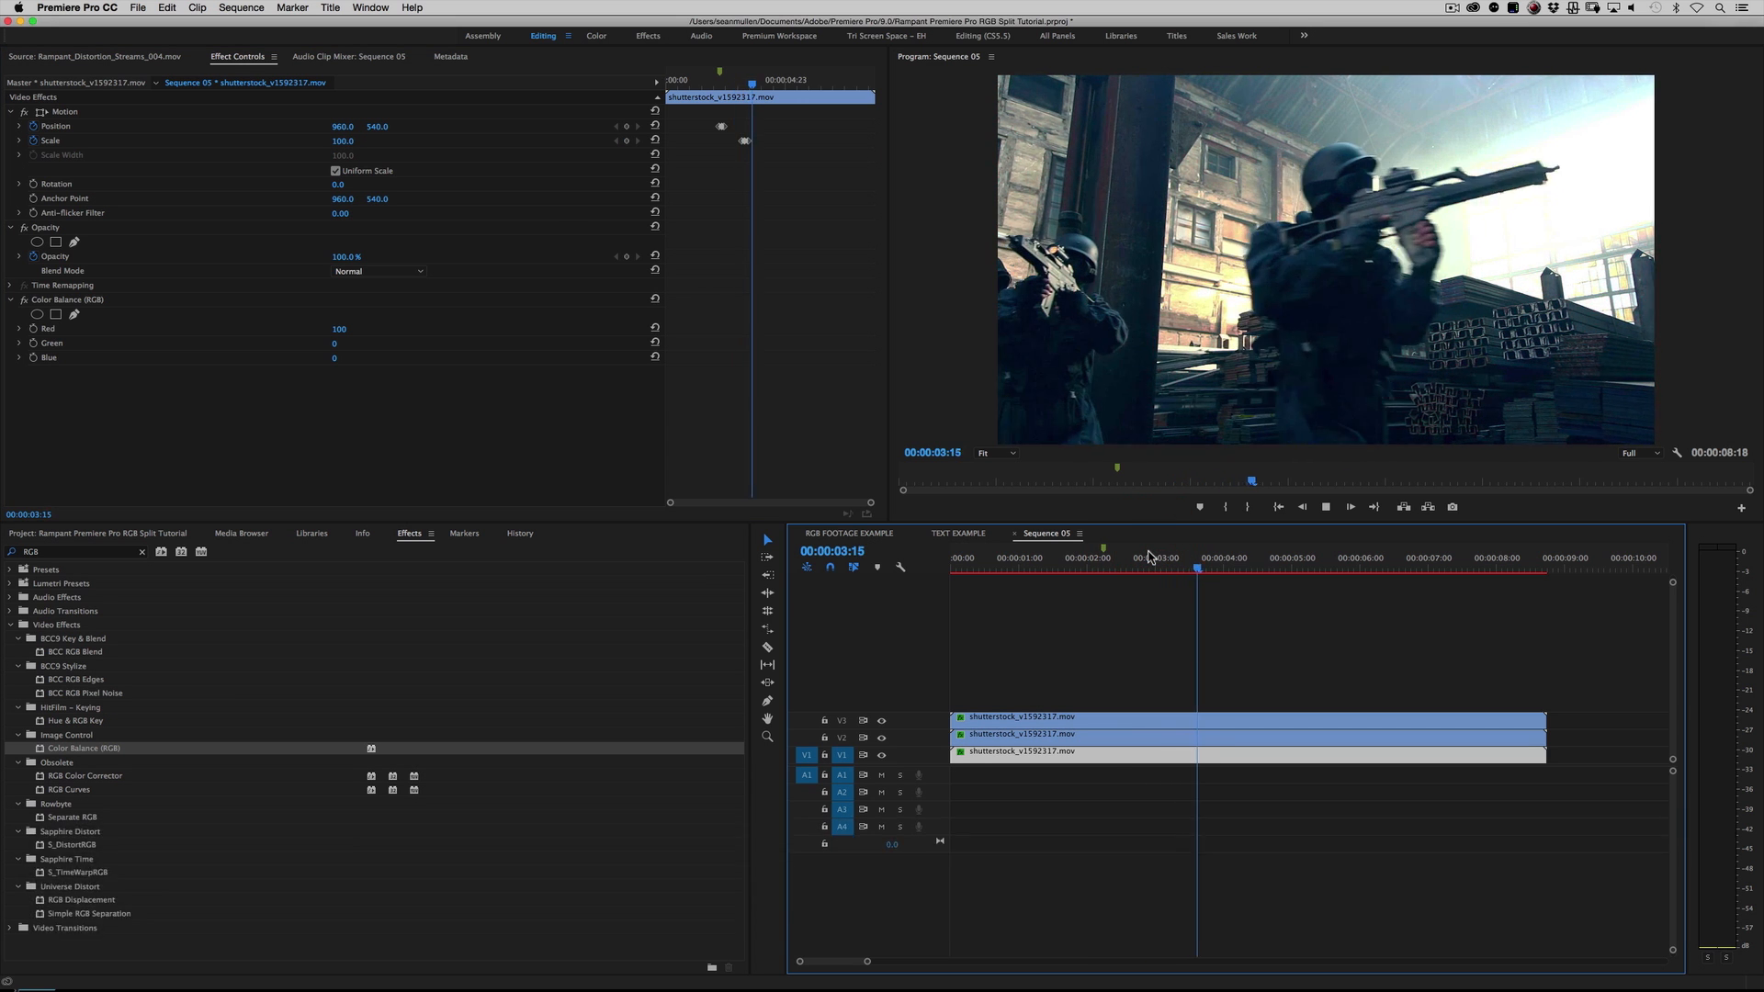
key(space)
key(space)
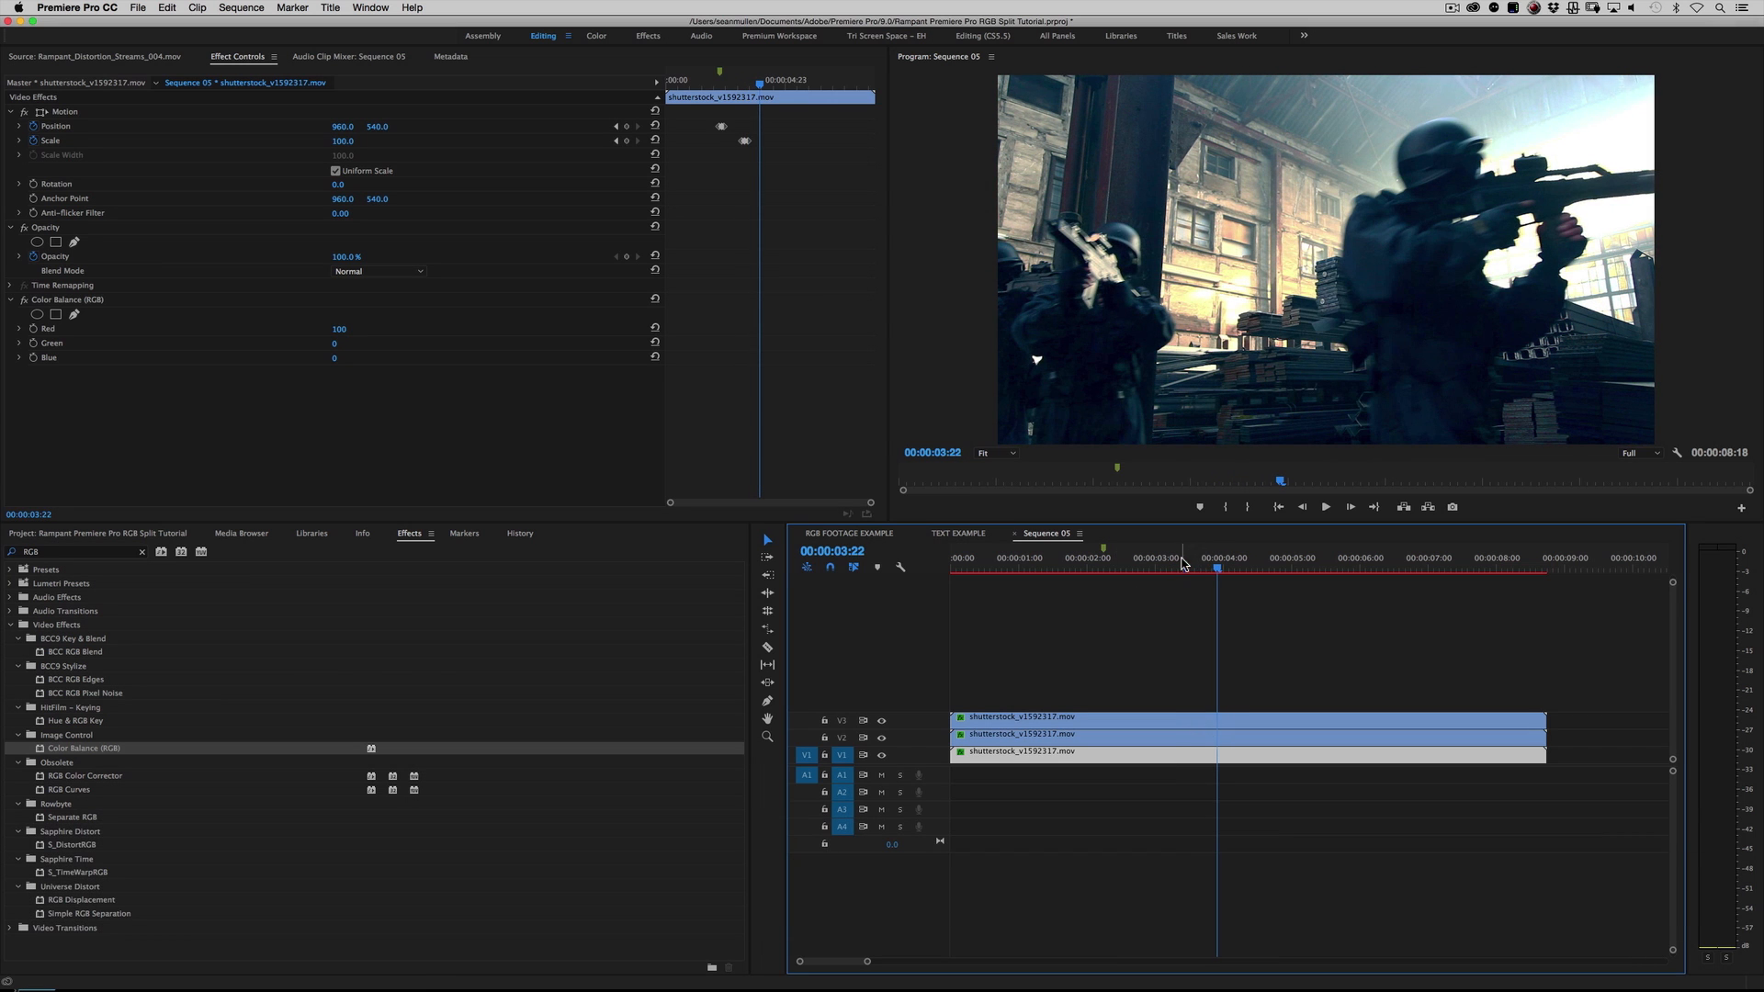
Step: Start keyframing the V2 green clip's Position at 00:00:03:14
click(1189, 557)
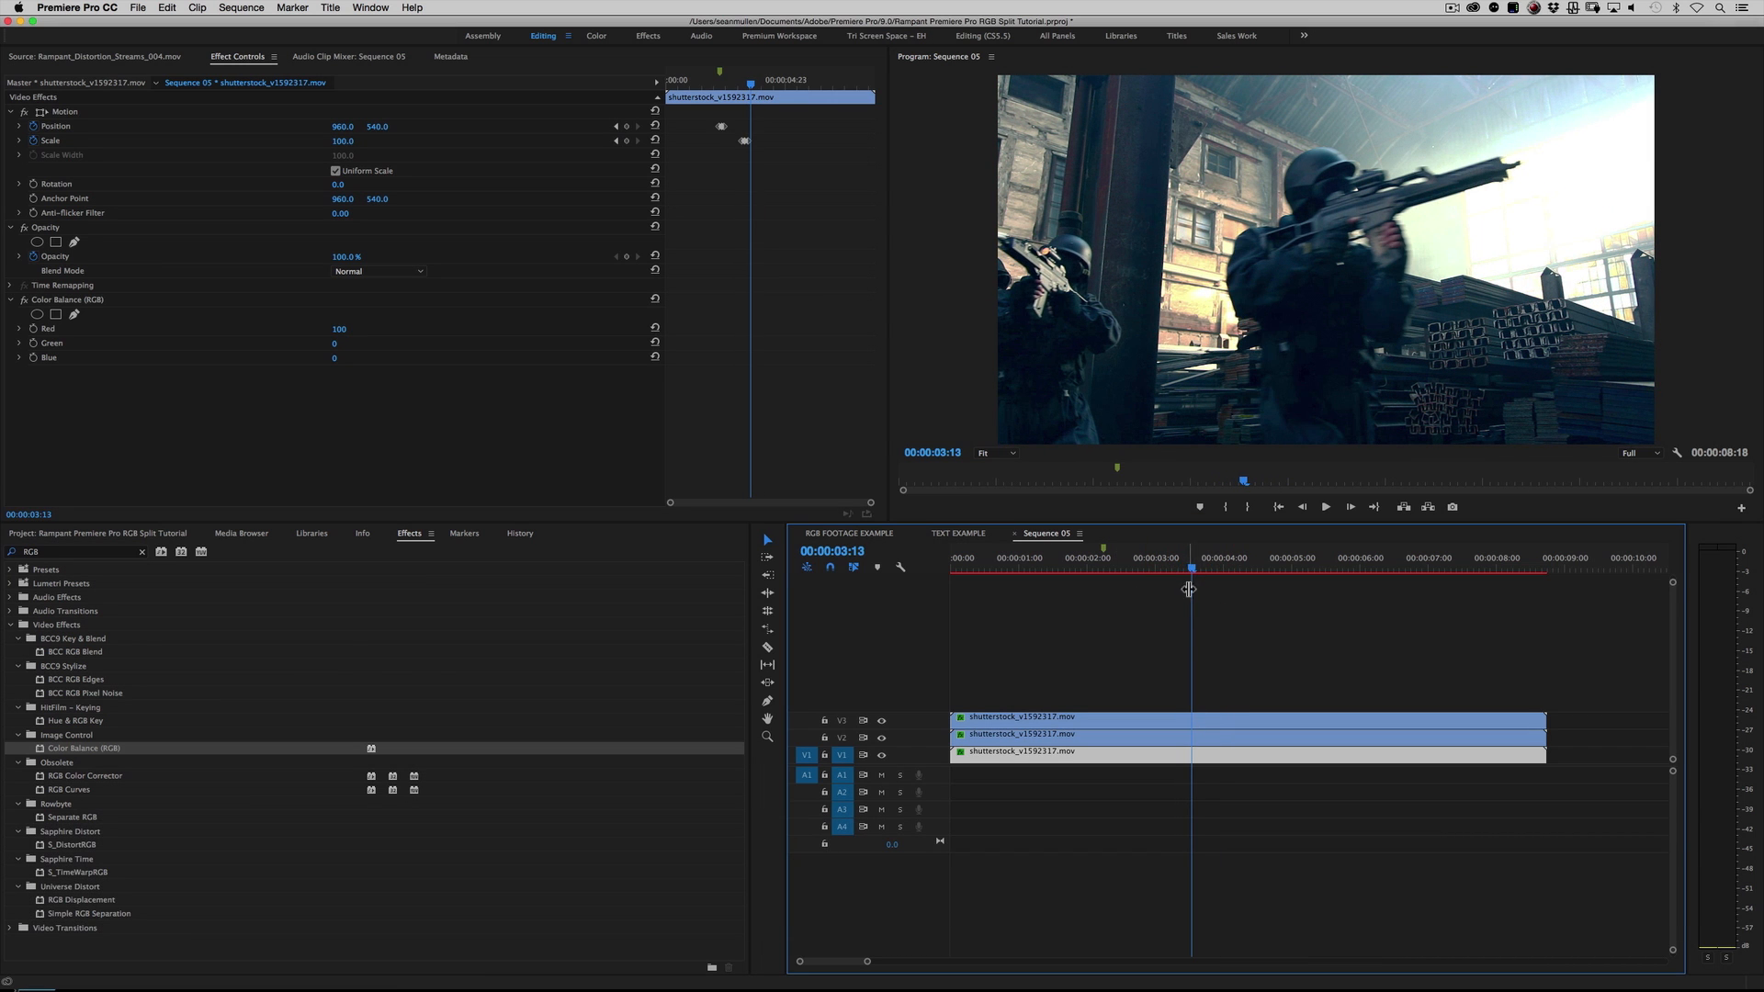
click(1192, 566)
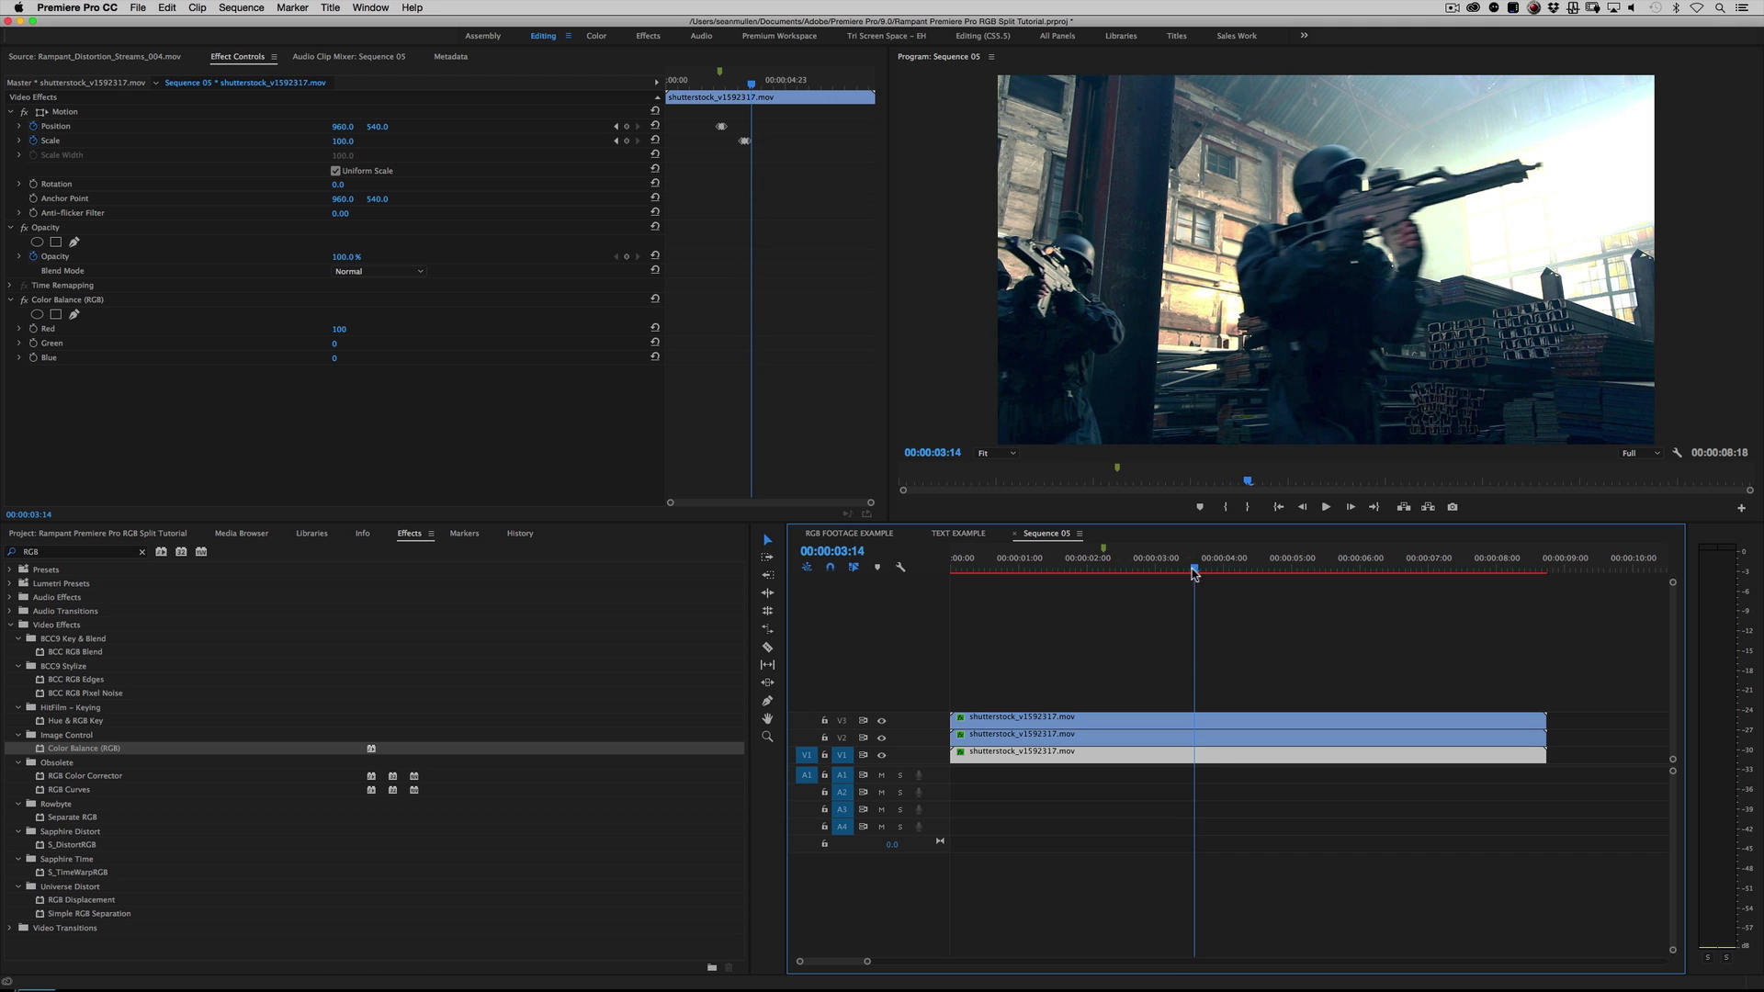
click(1211, 739)
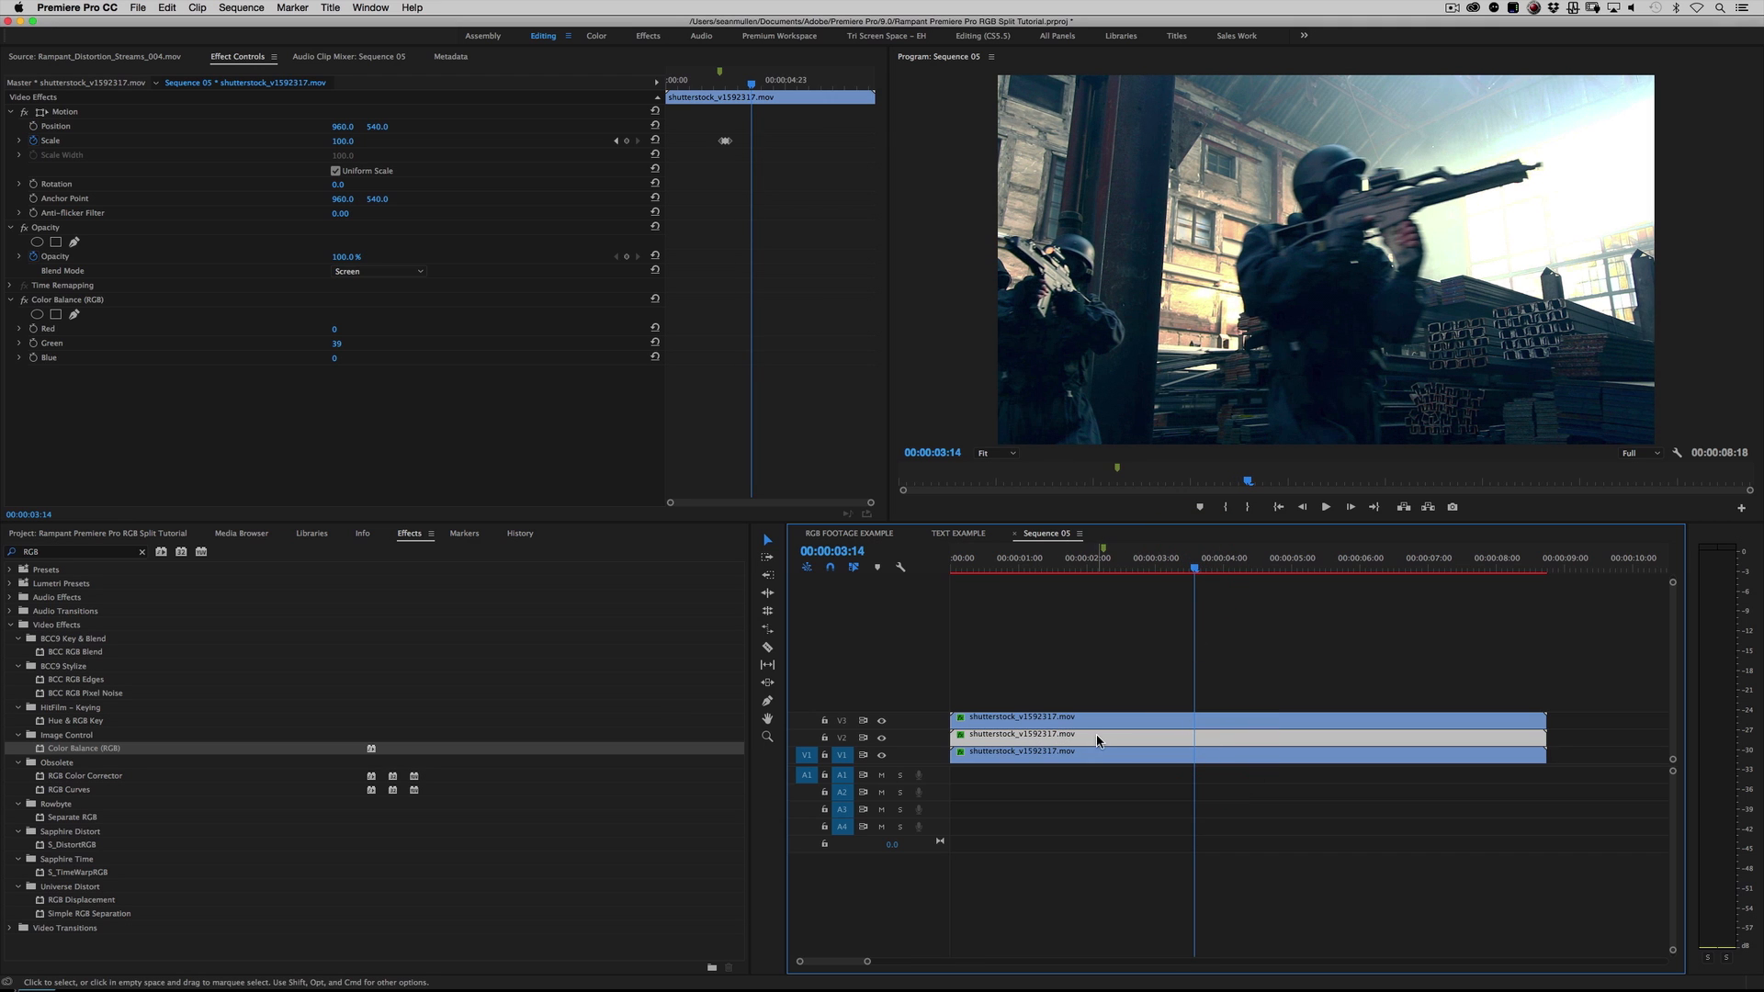
click(34, 126)
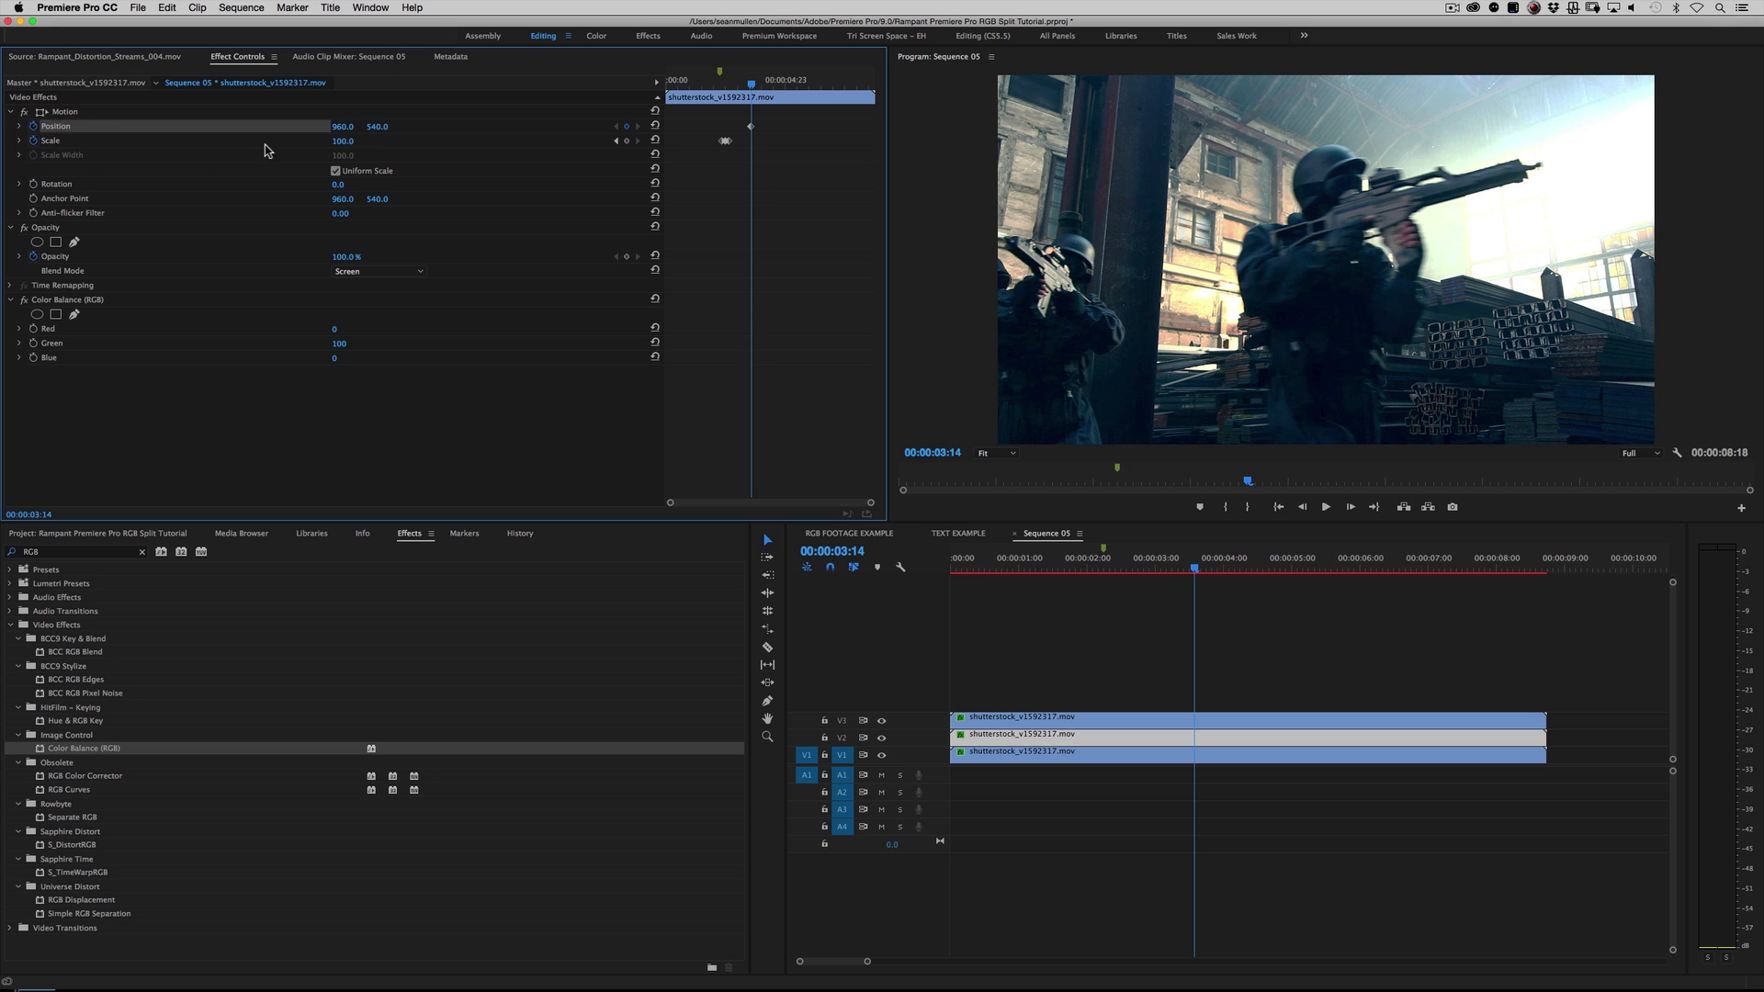
Step: Offset the V2 green clip's horizontal position at 00:00:03:17 and bring Position back to 960, 540 by 00:00:04:02
key(Right)
key(Right)
key(Right)
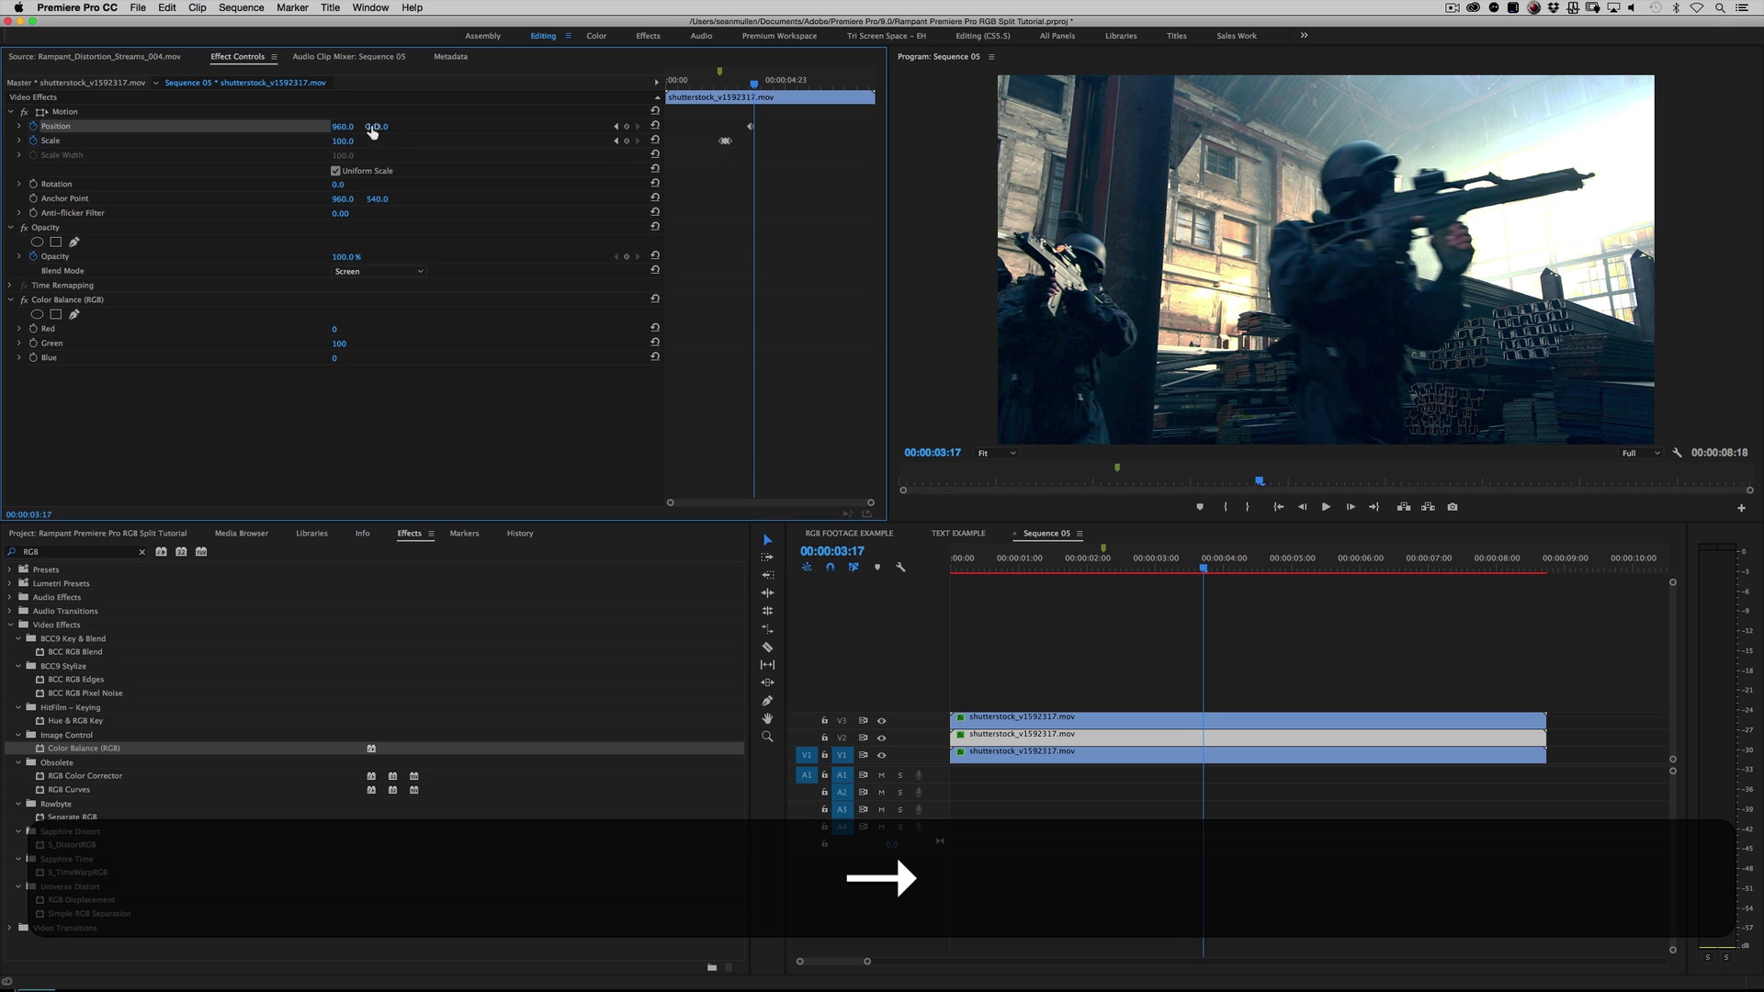
mouse_move(344, 128)
mouse_down()
mouse_move(316, 128)
mouse_move(370, 128)
mouse_move(315, 128)
mouse_up()
key(Right)
key(Right)
key(Right)
key(Right)
key(Right)
key(Right)
key(Right)
key(Right)
key(Right)
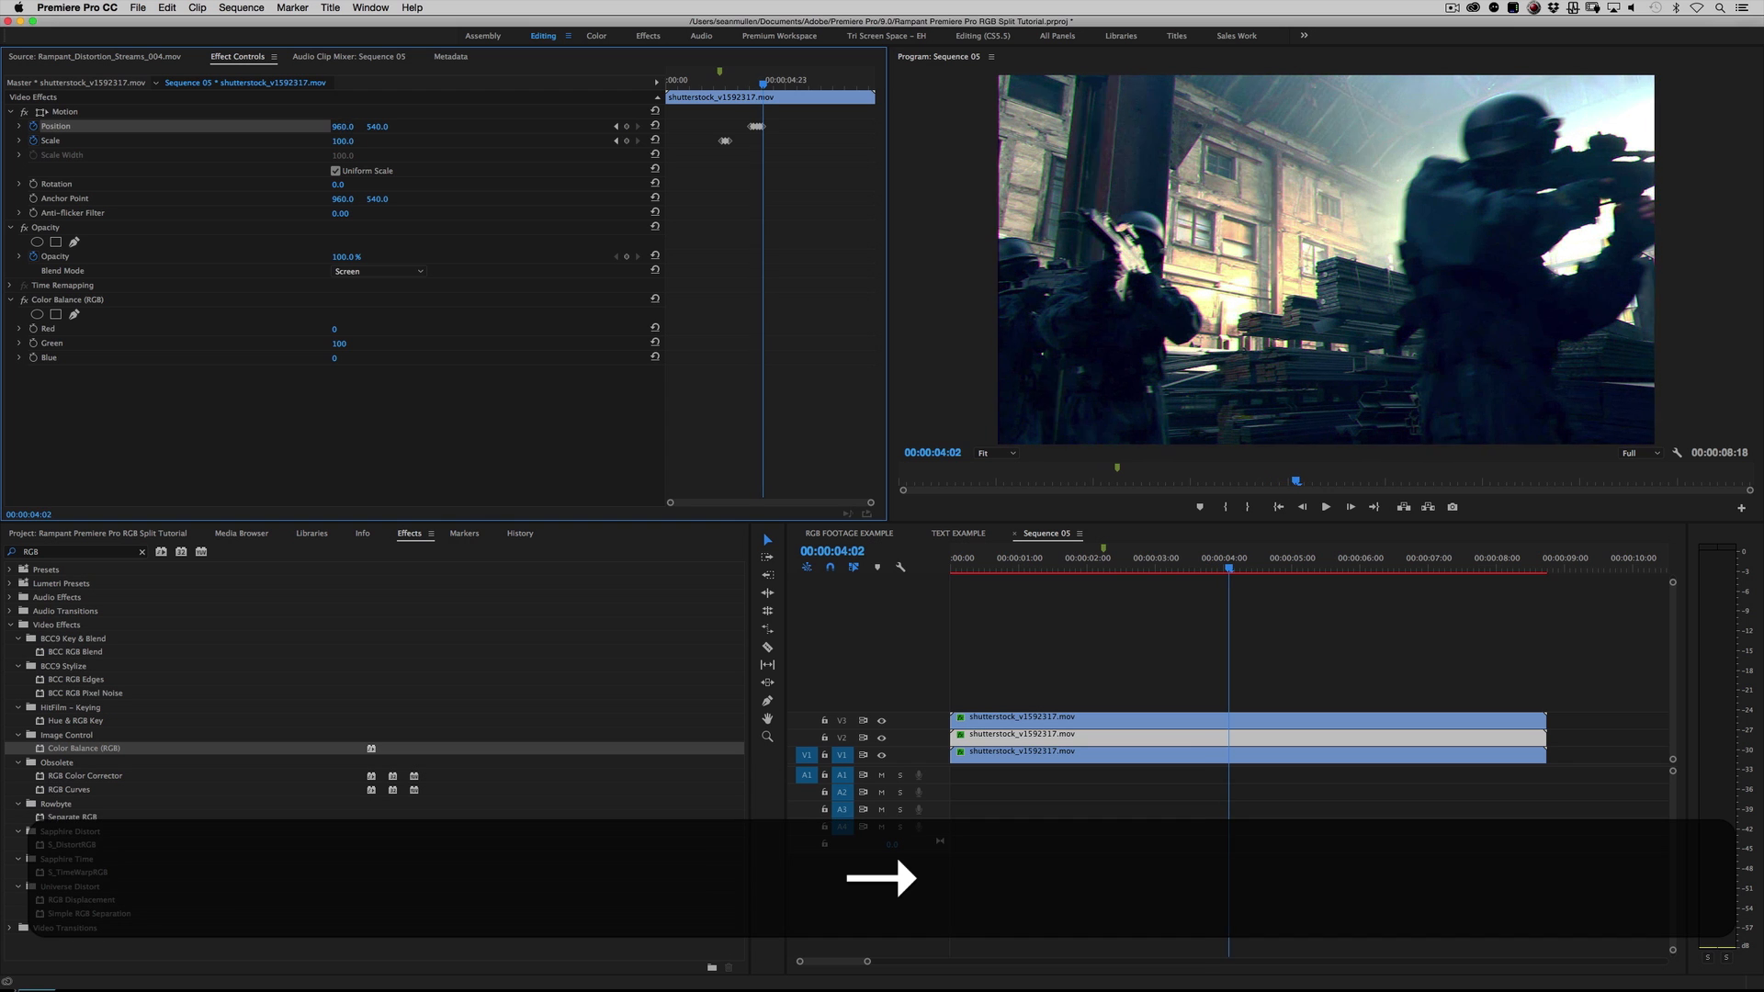
Step: Set the V2 green clip's horizontal position to 980 at 00:00:04:05 and reset Position to 960, 540 at 00:00:04:08
key(Right)
key(Right)
key(Right)
drag(344, 128, 363, 128)
key(Right)
key(Right)
key(Right)
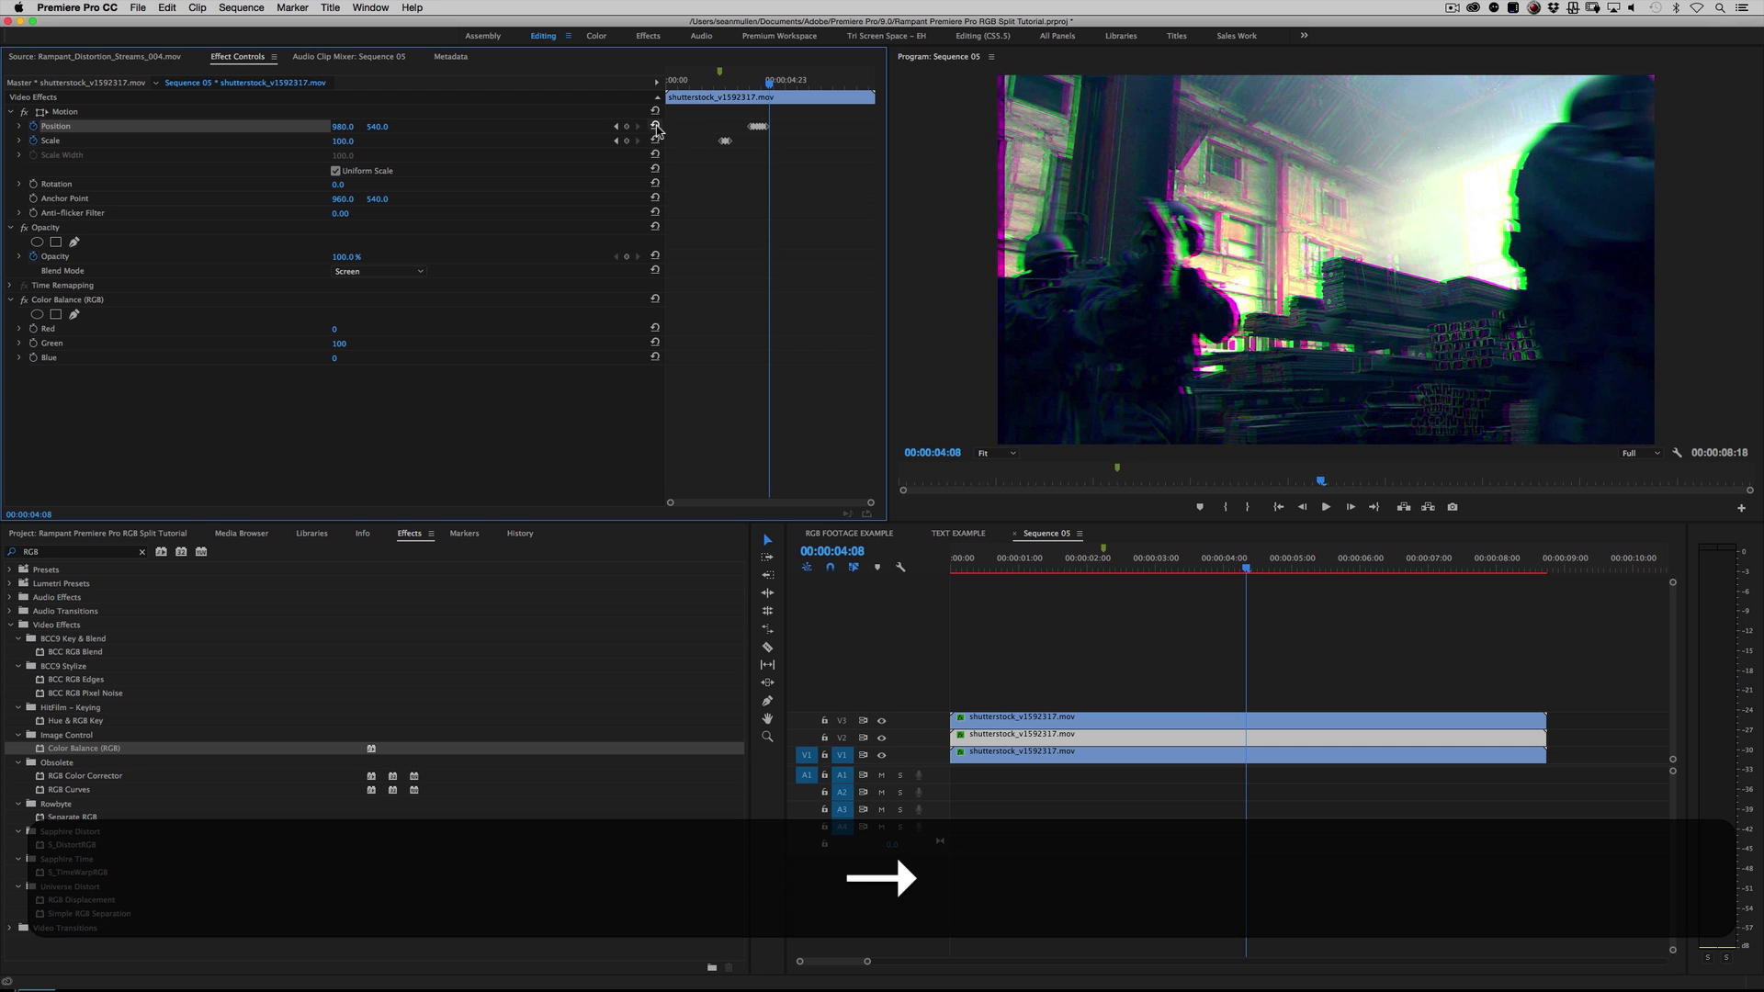
click(655, 125)
Step: Replay the sequence from the marker at 00:00:02:04 to examine the green horizontal shake after the main split
drag(1139, 557, 1099, 557)
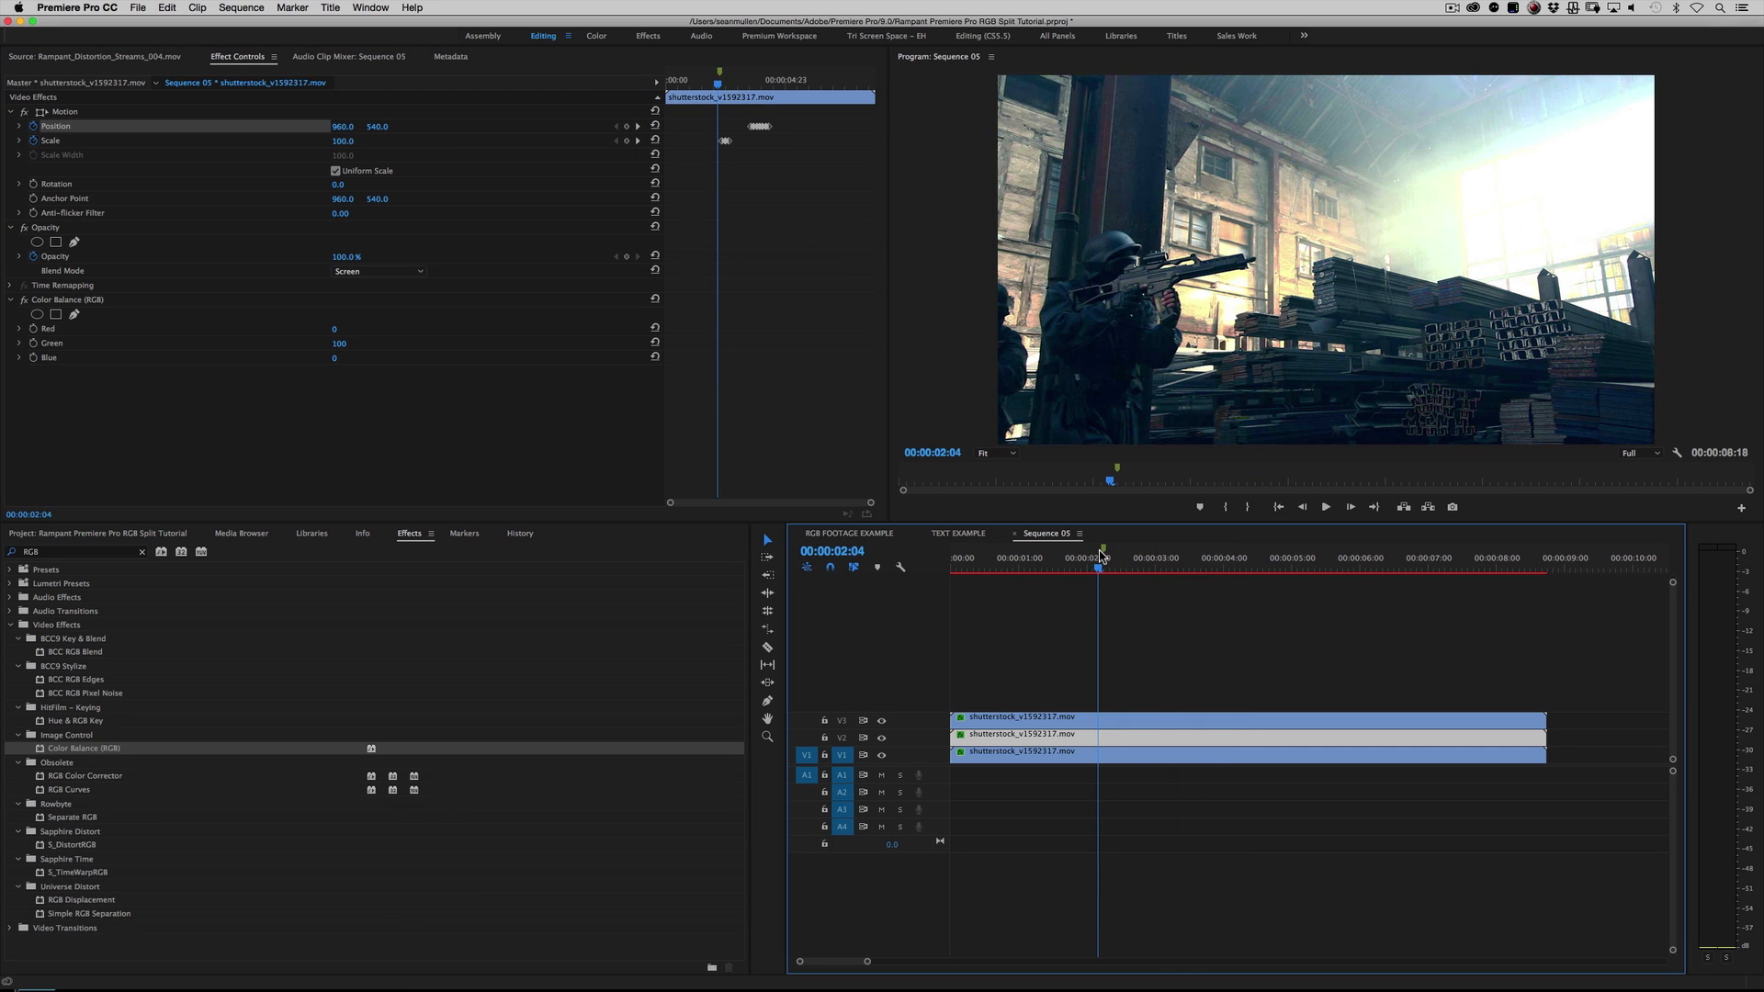
key(space)
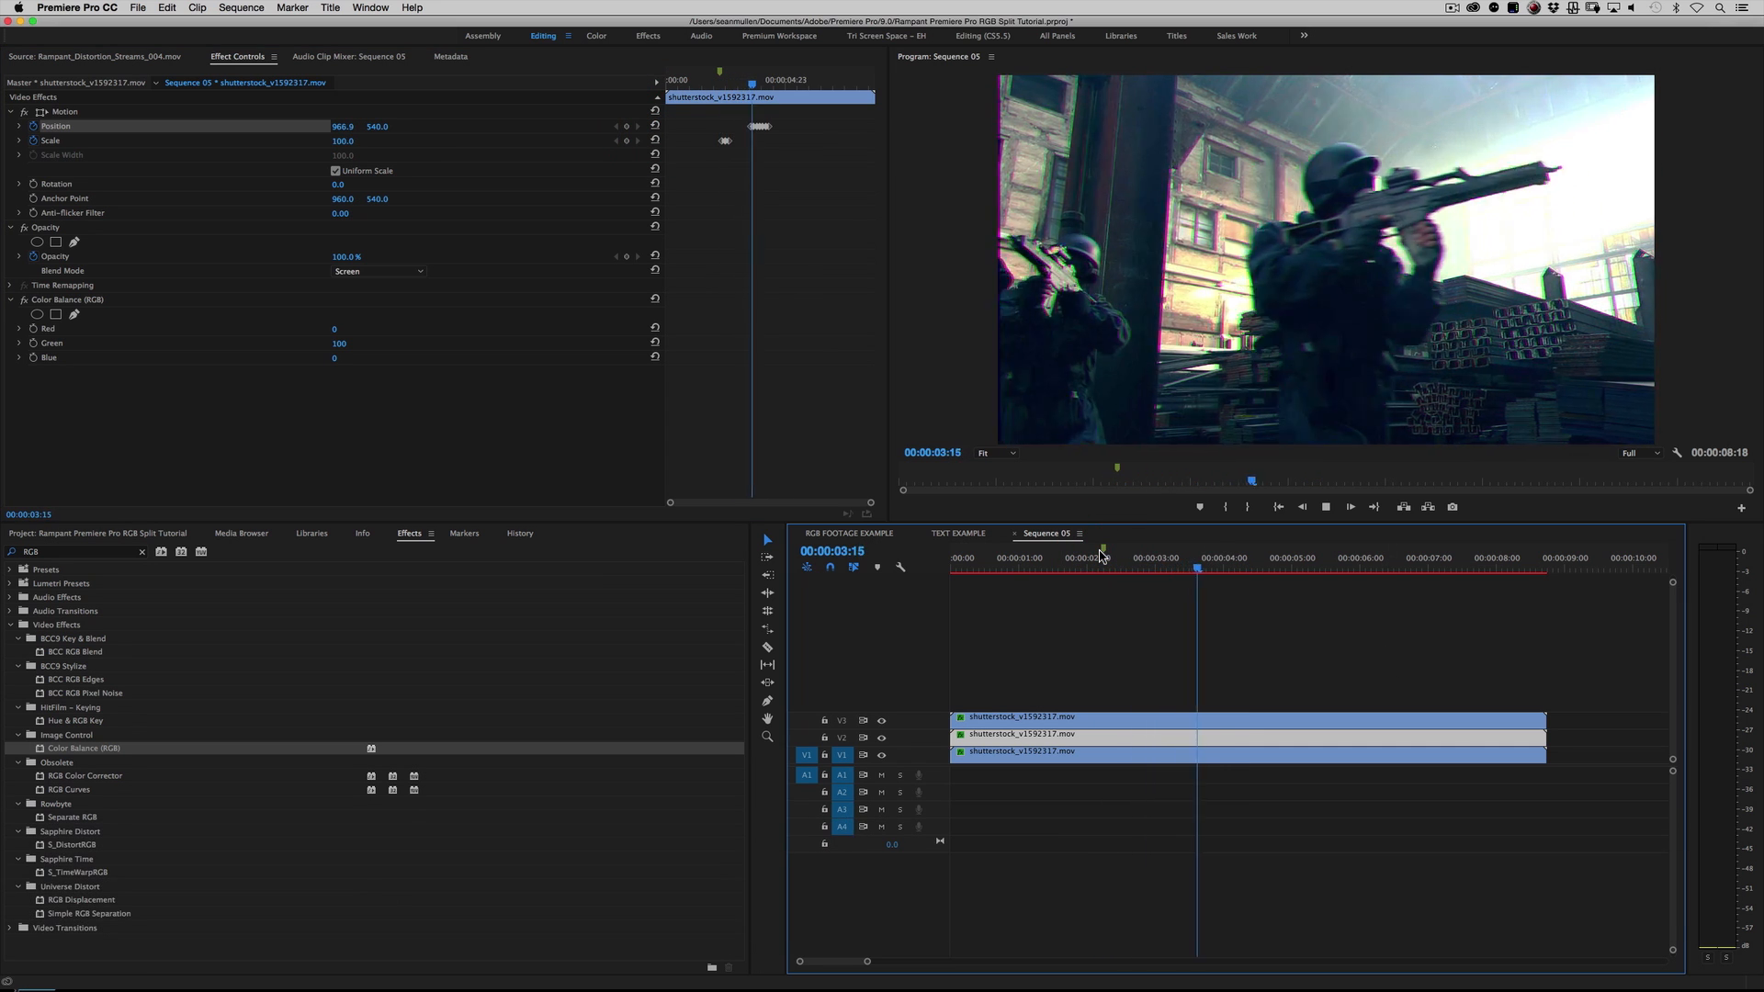
key(space)
click(1100, 557)
key(space)
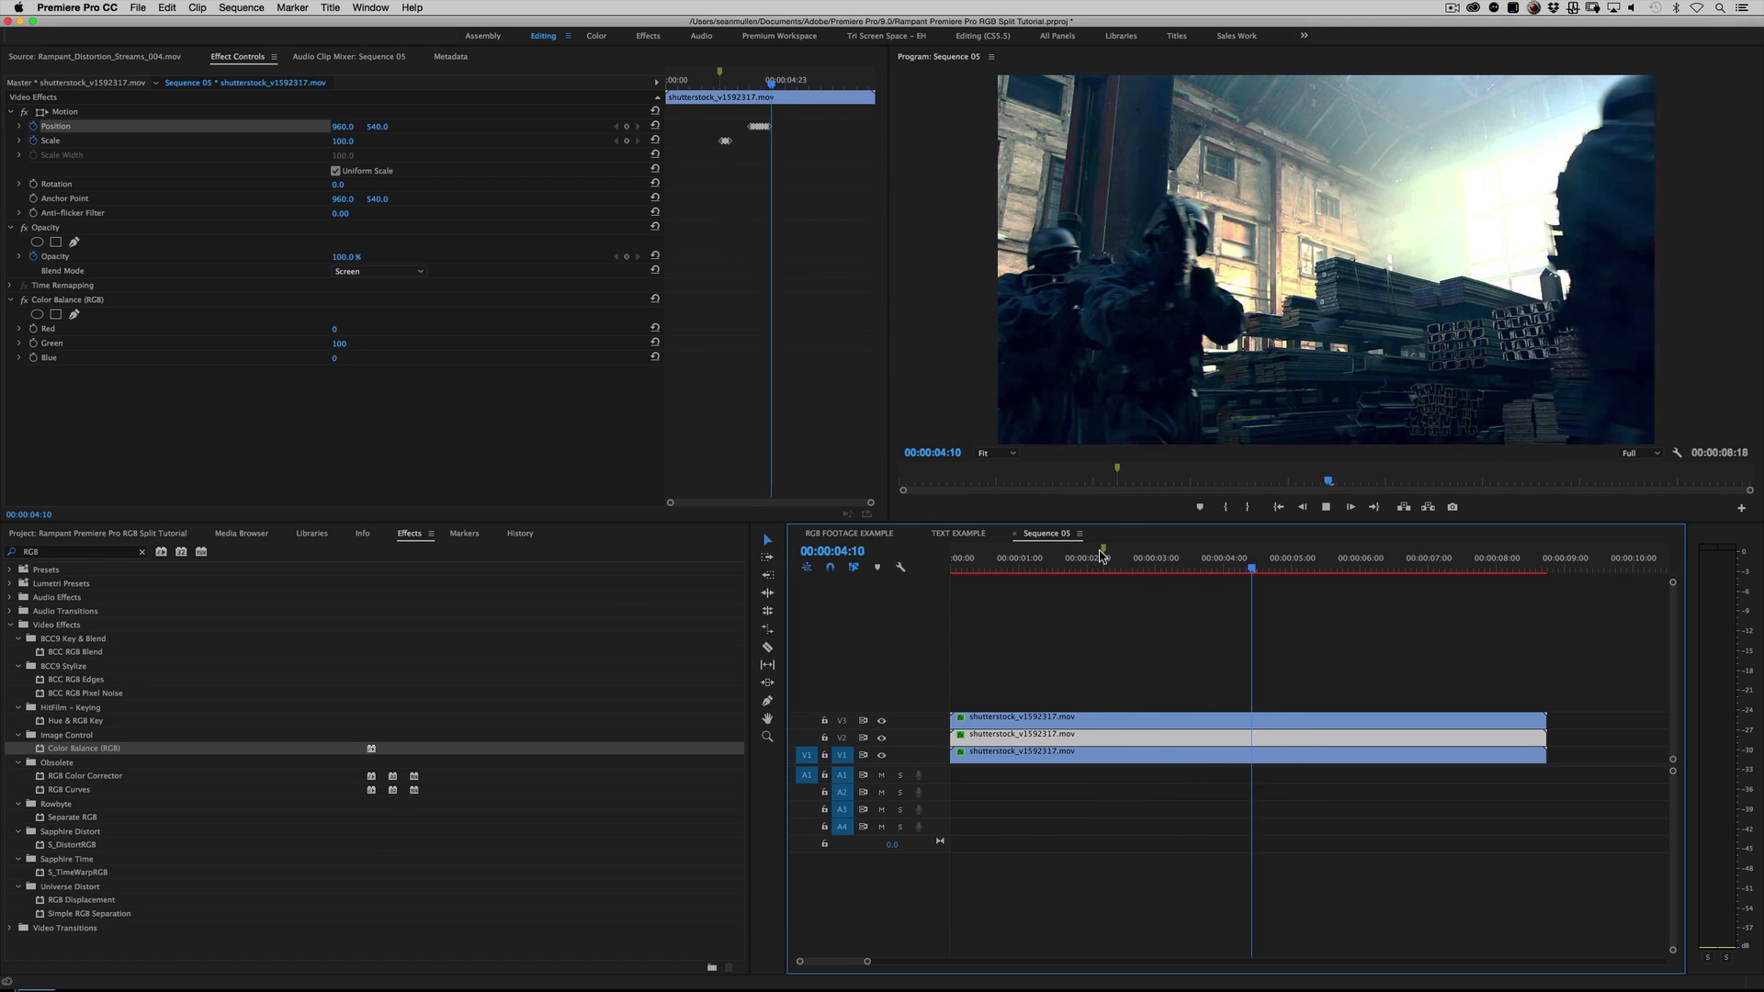
key(space)
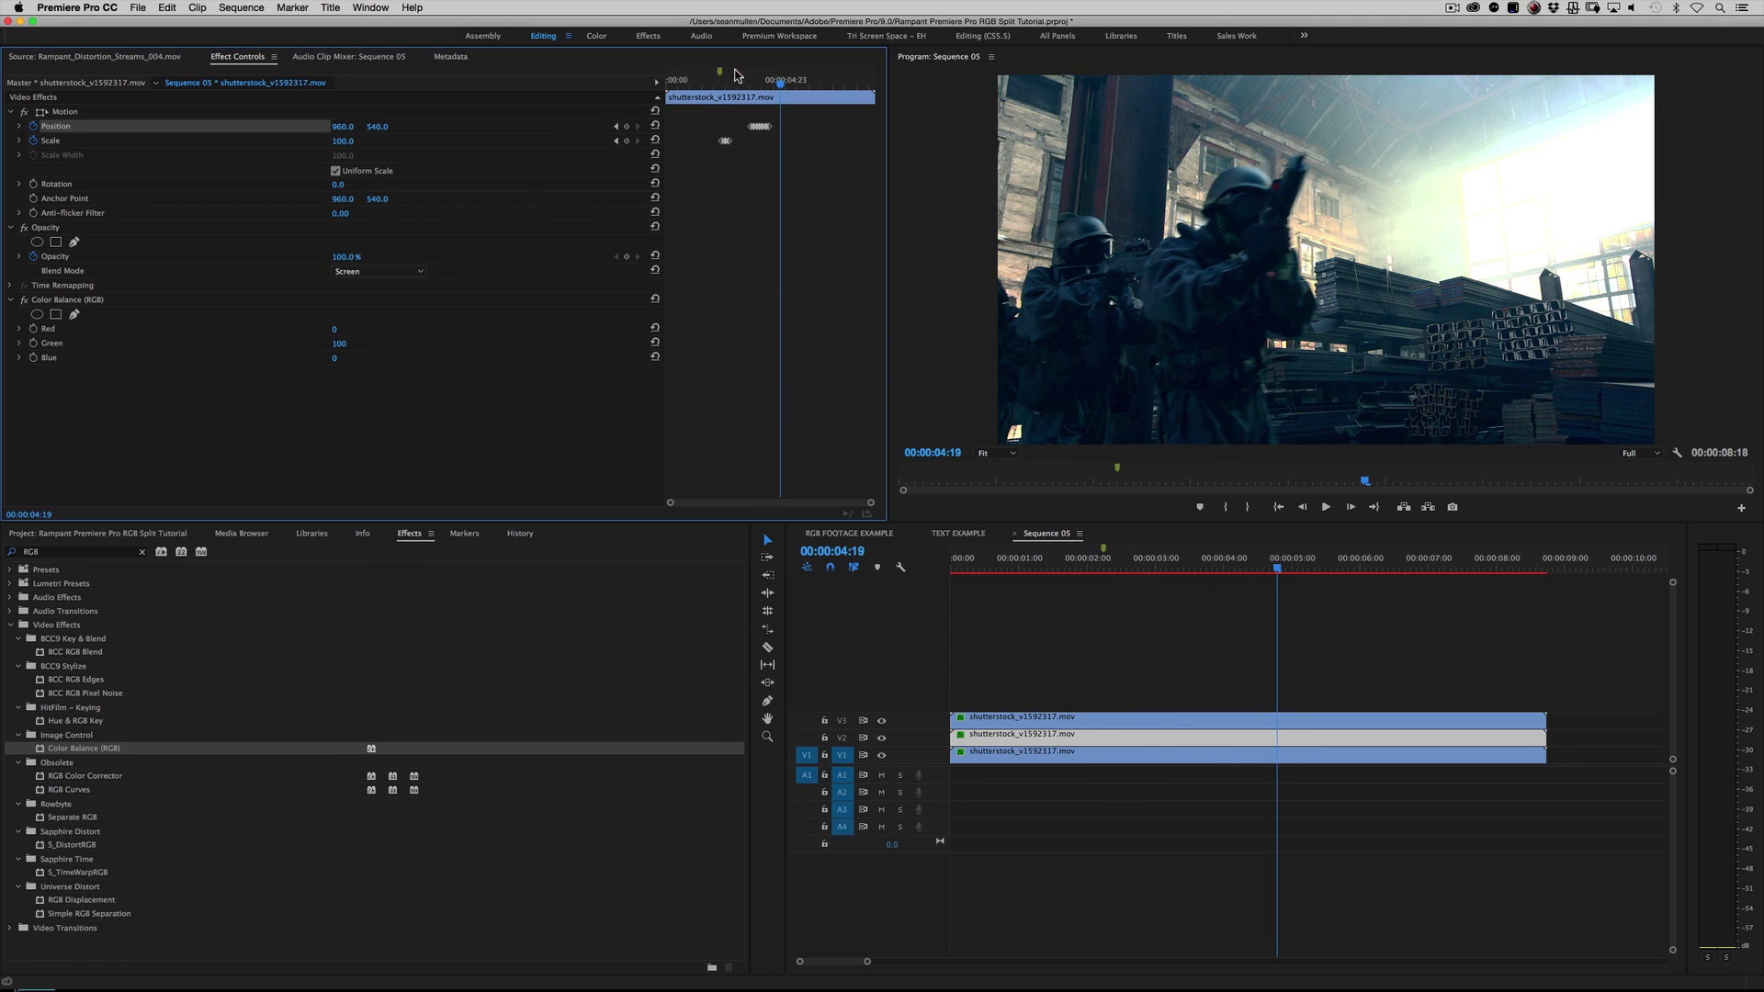
Step: Shift the V2 green clip's Position keyframes earlier as a group to around 00:00:03:03, and replay the new timing
click(724, 81)
drag(724, 81, 739, 124)
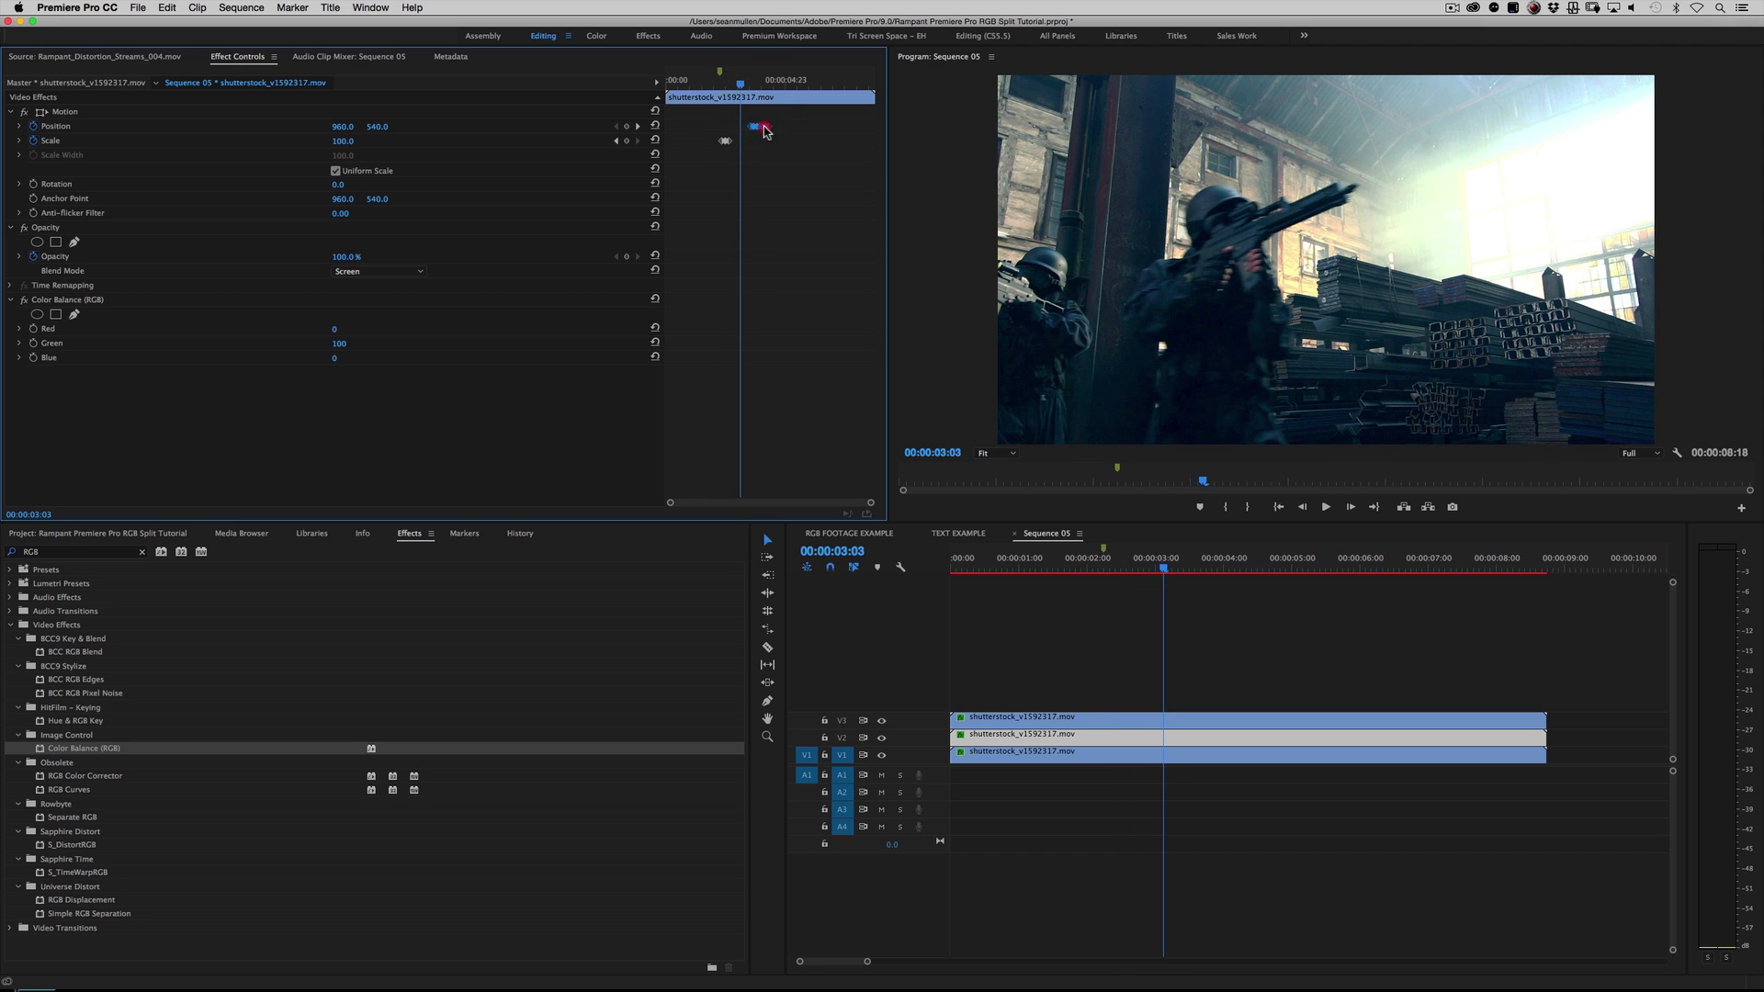
click(714, 82)
key(space)
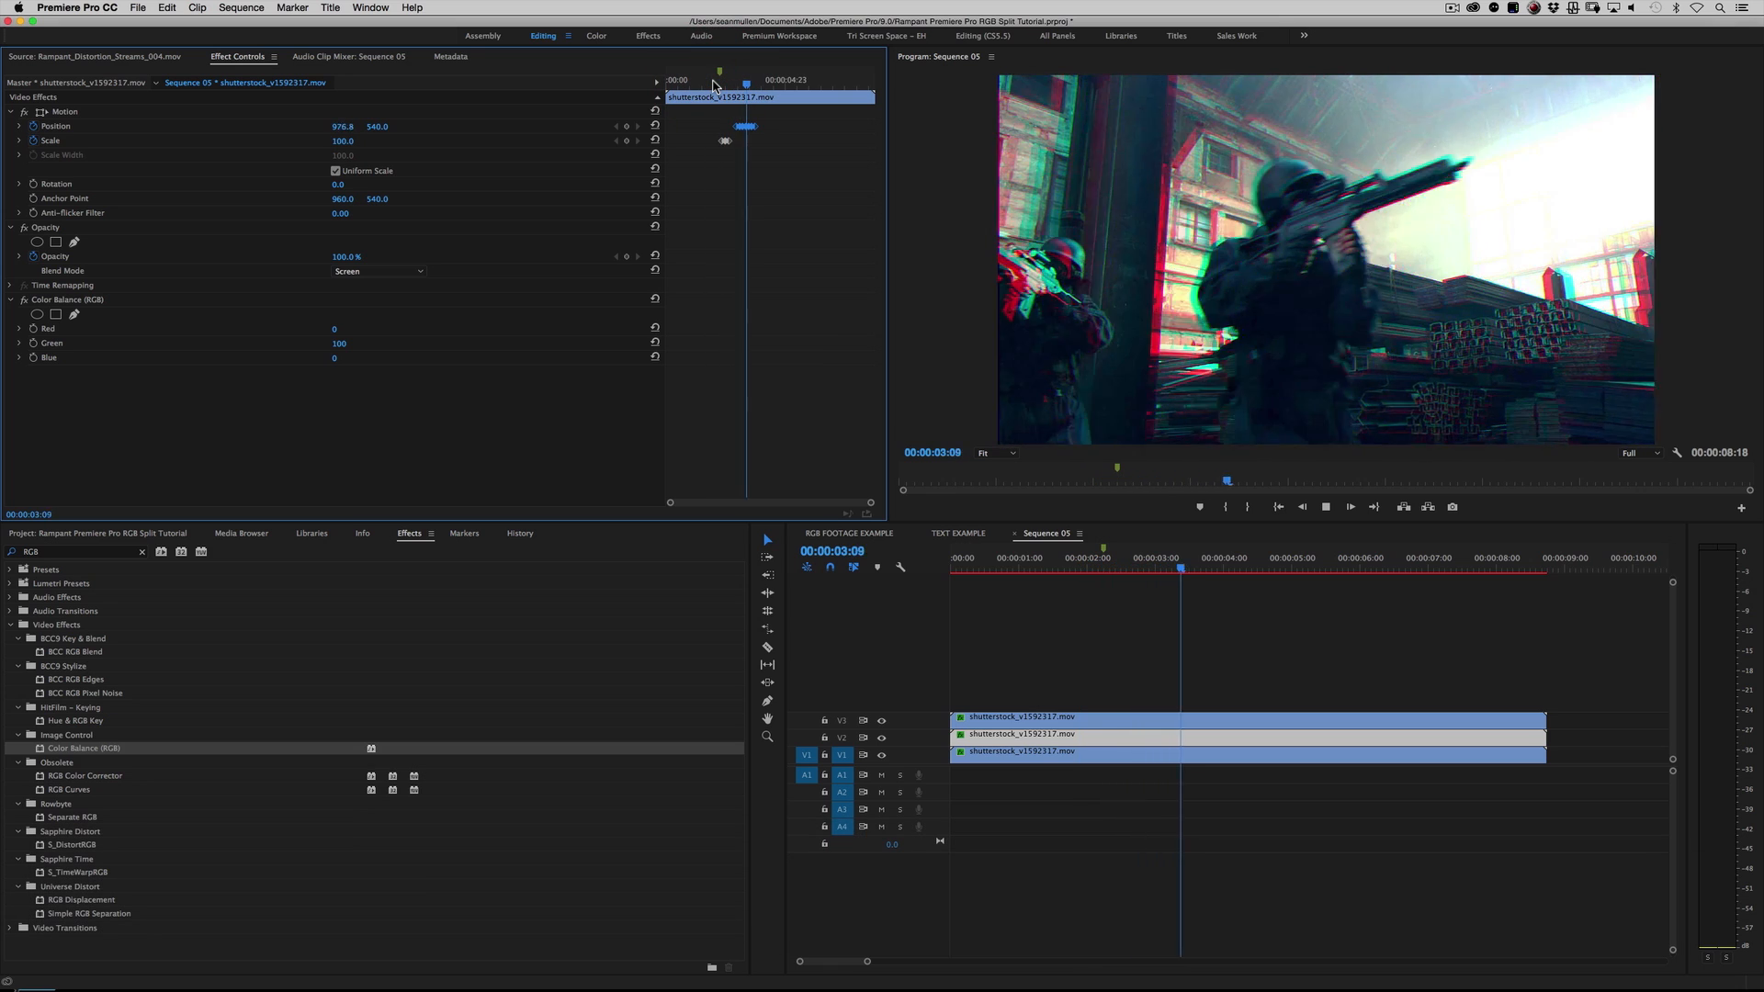
key(space)
click(714, 83)
key(space)
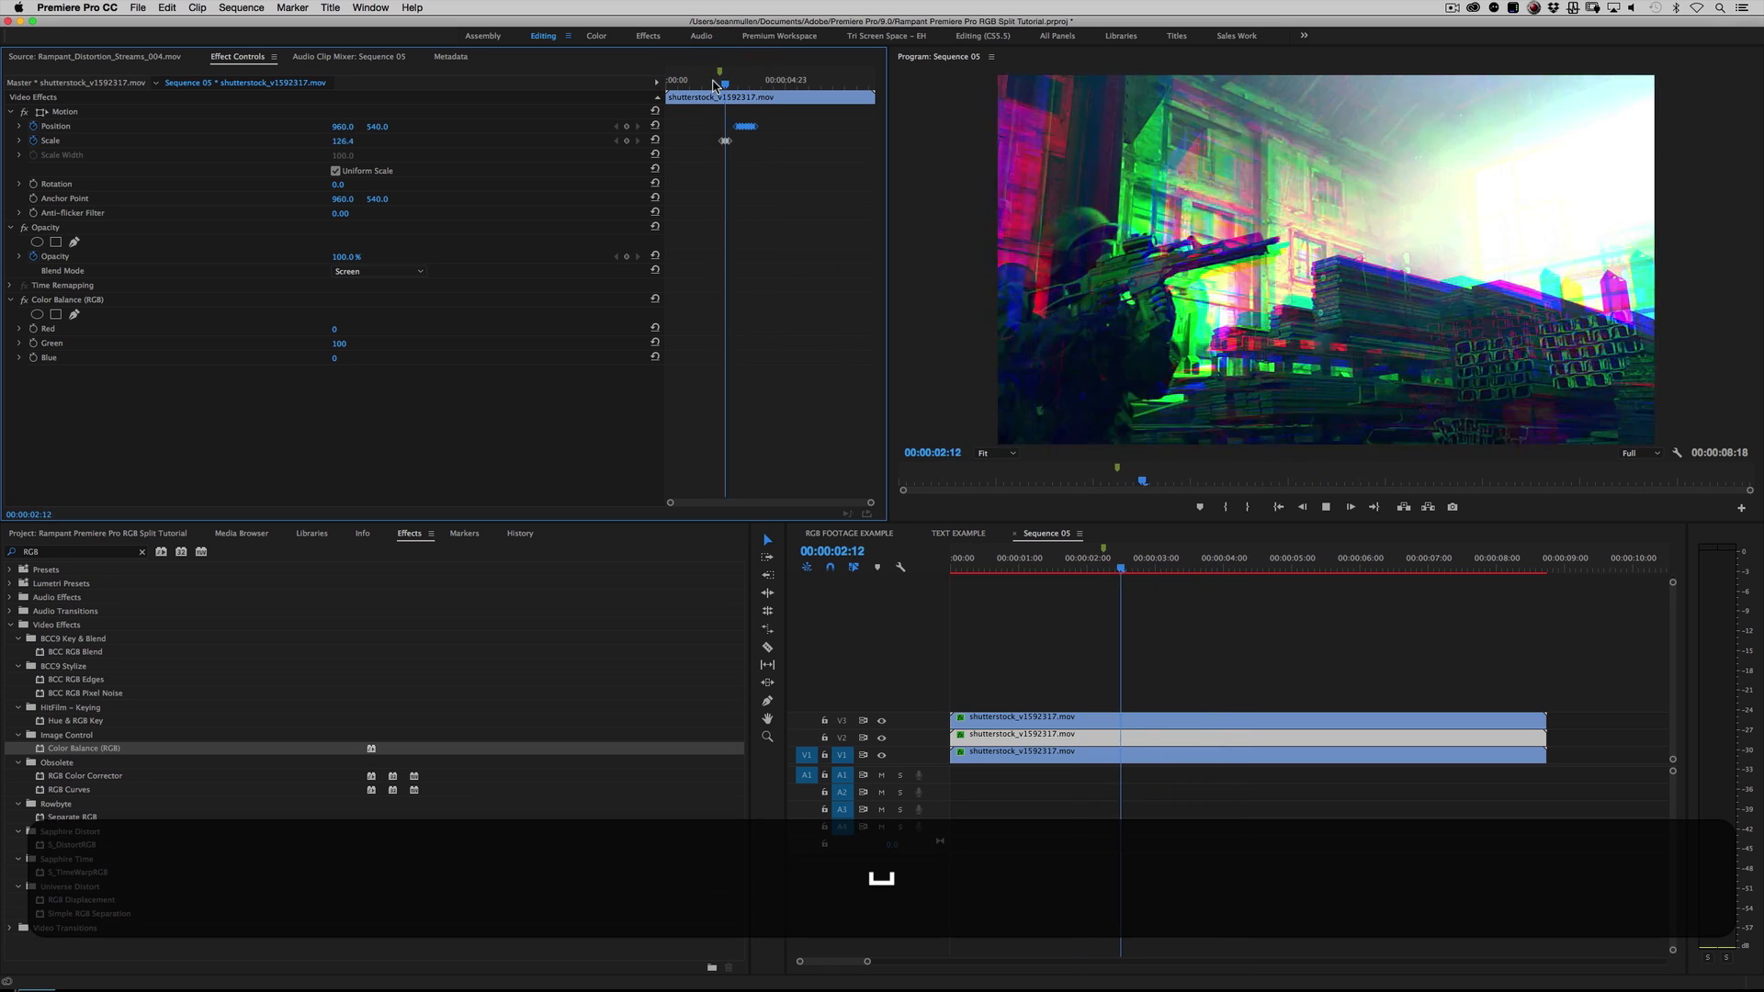
key(space)
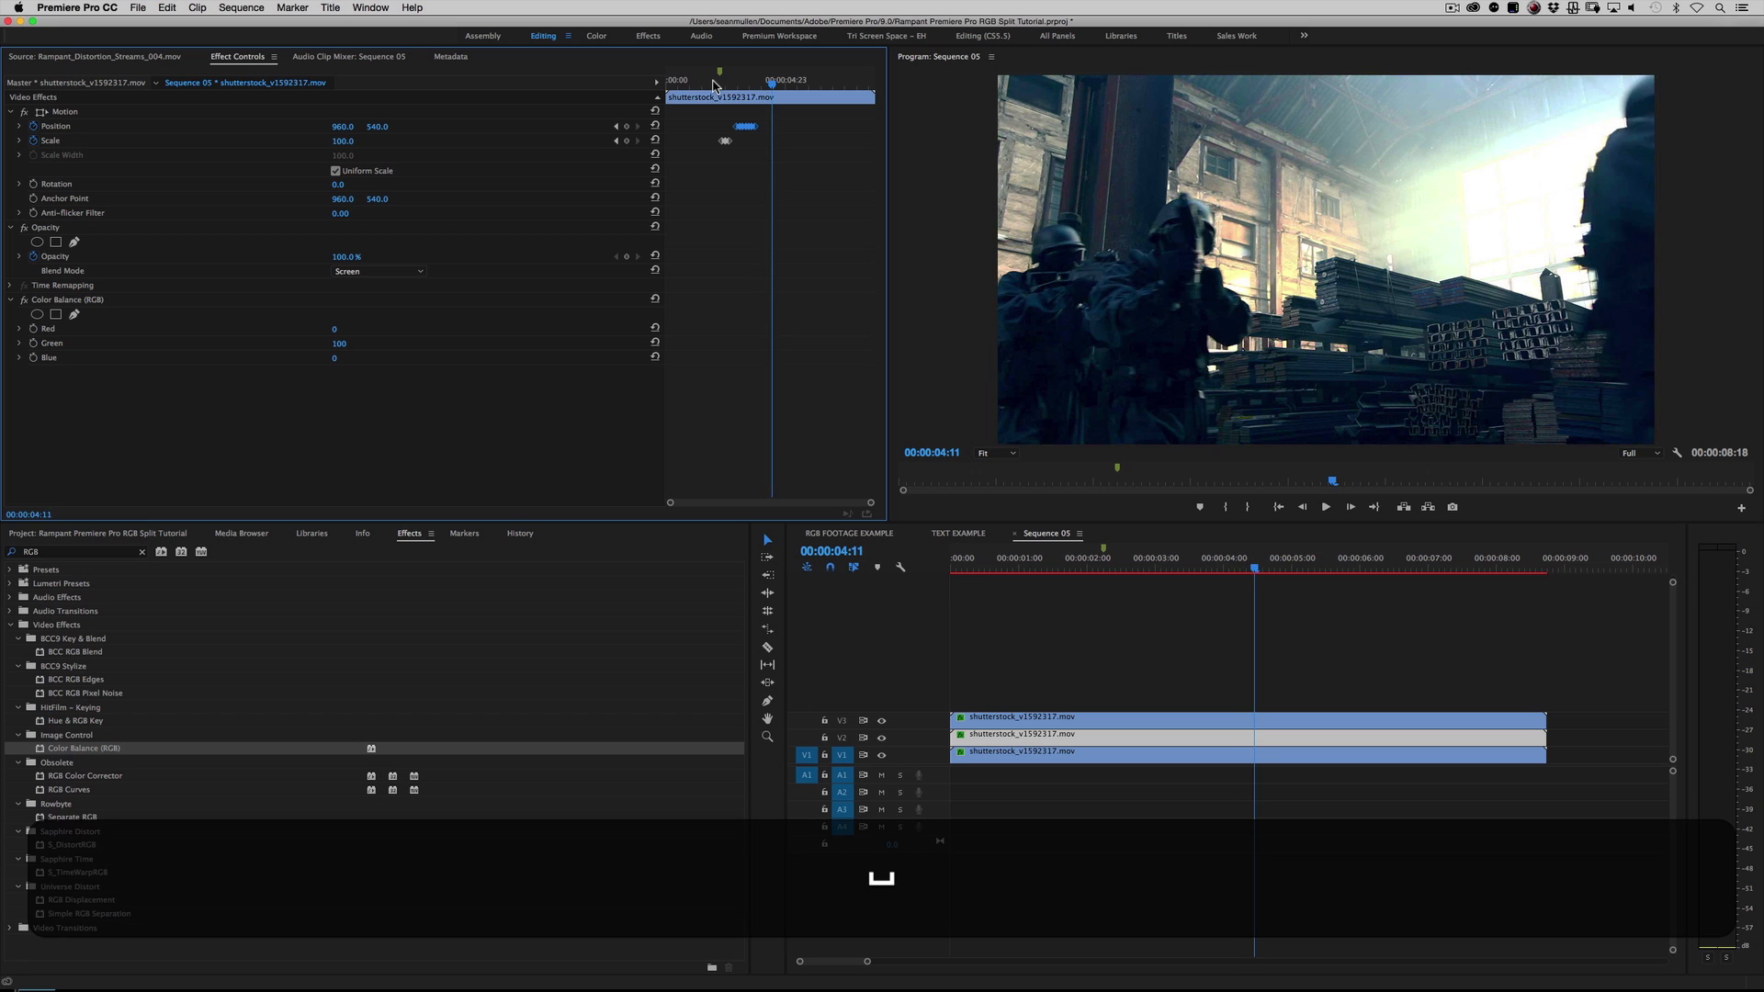
Step: Replay the green shake from around 00:00:03:02 and the whole effect from 00:00:01:15 to examine it
click(738, 82)
key(space)
key(space)
click(739, 82)
key(space)
key(space)
drag(739, 83, 704, 84)
key(space)
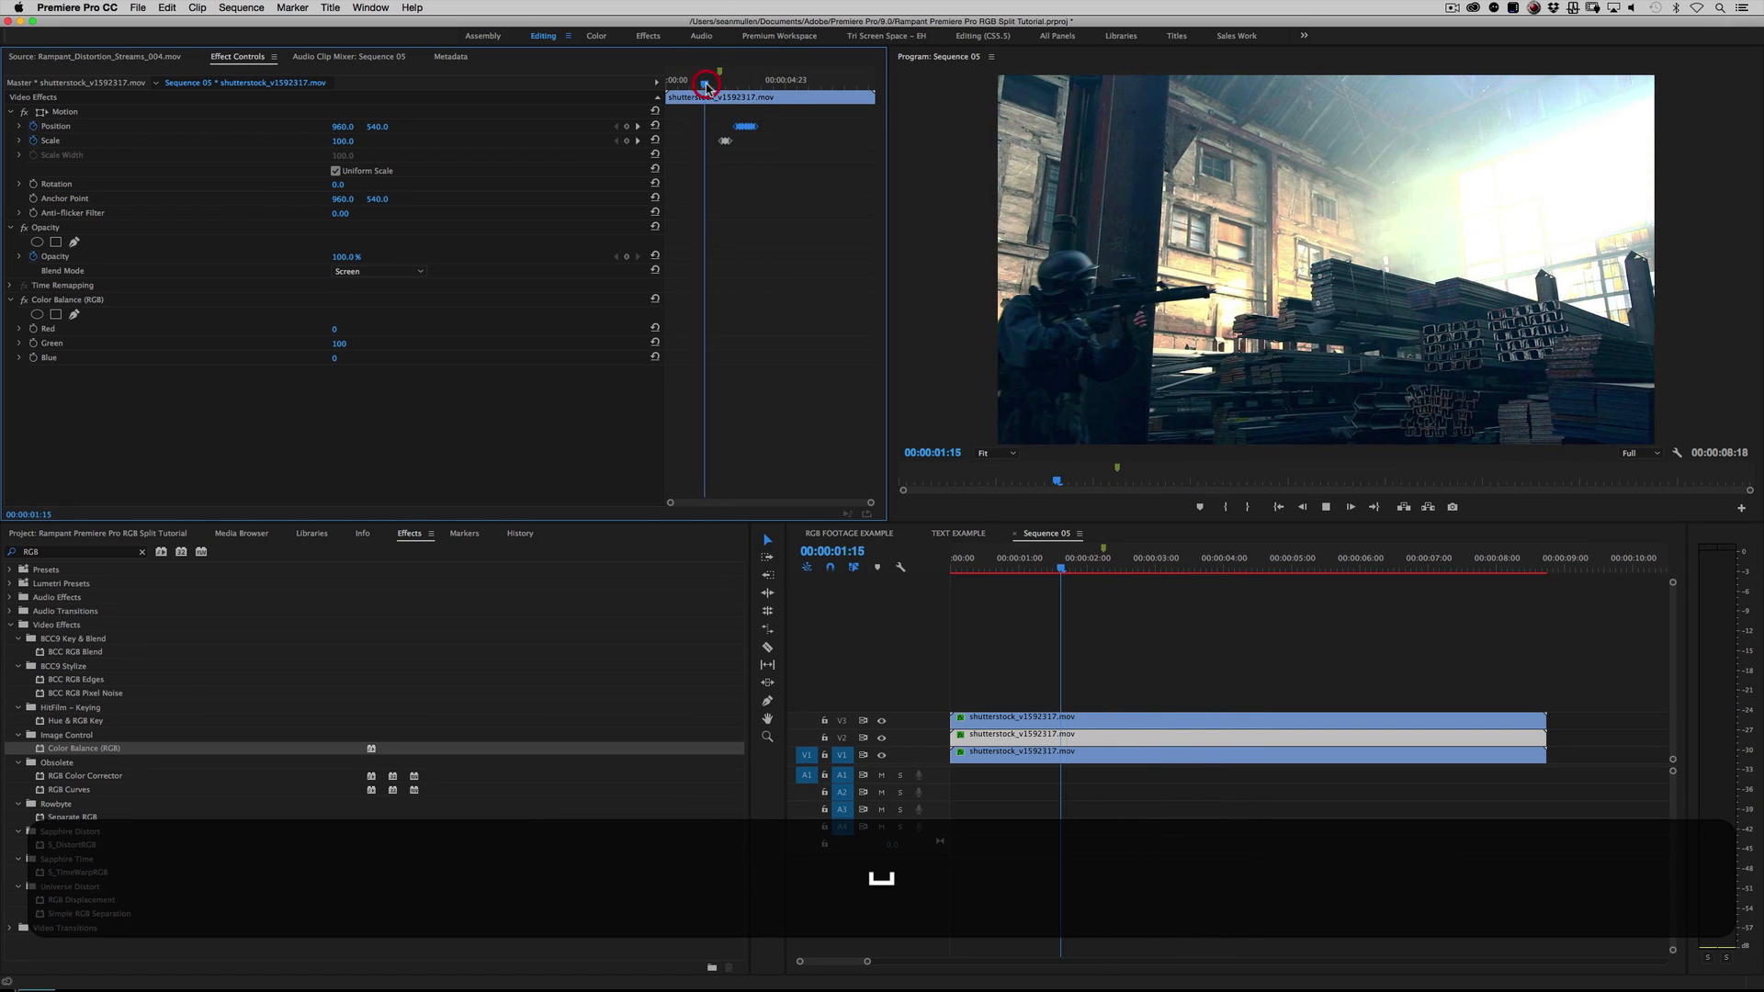
key(space)
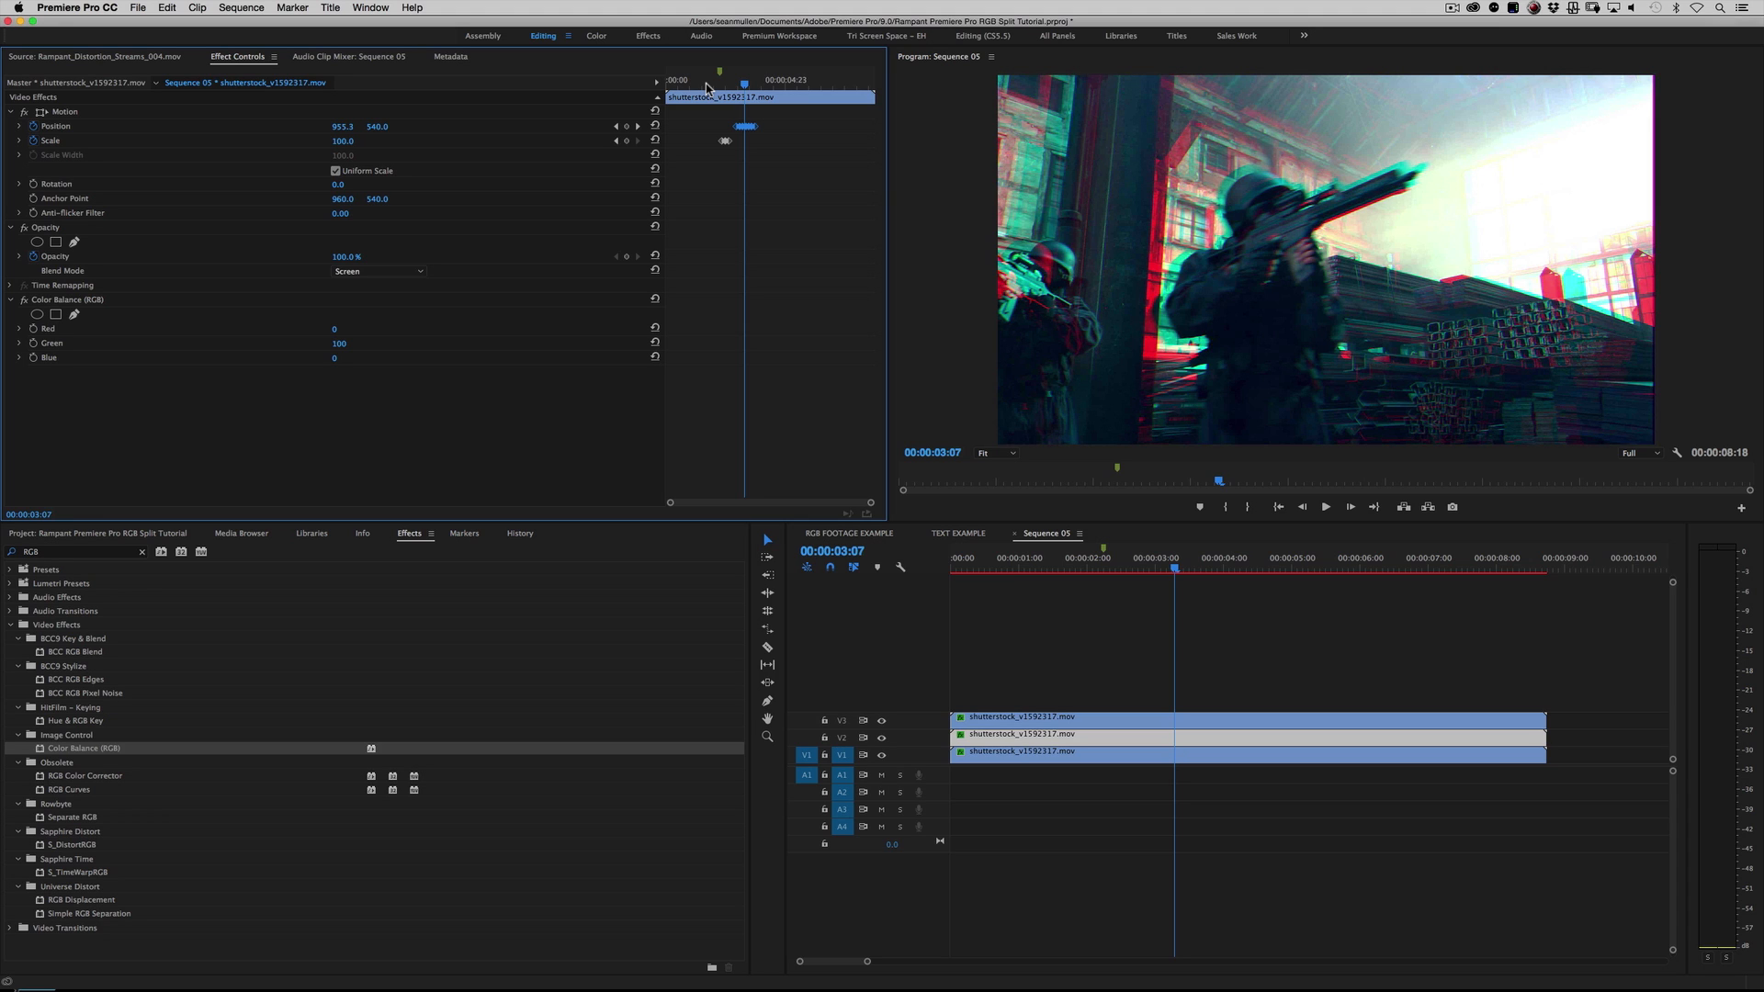
Step: Create a sequence named PUT YO TEXT HERE from the RED R3D 1080p 16x9 23.976 preset
click(152, 535)
click(134, 7)
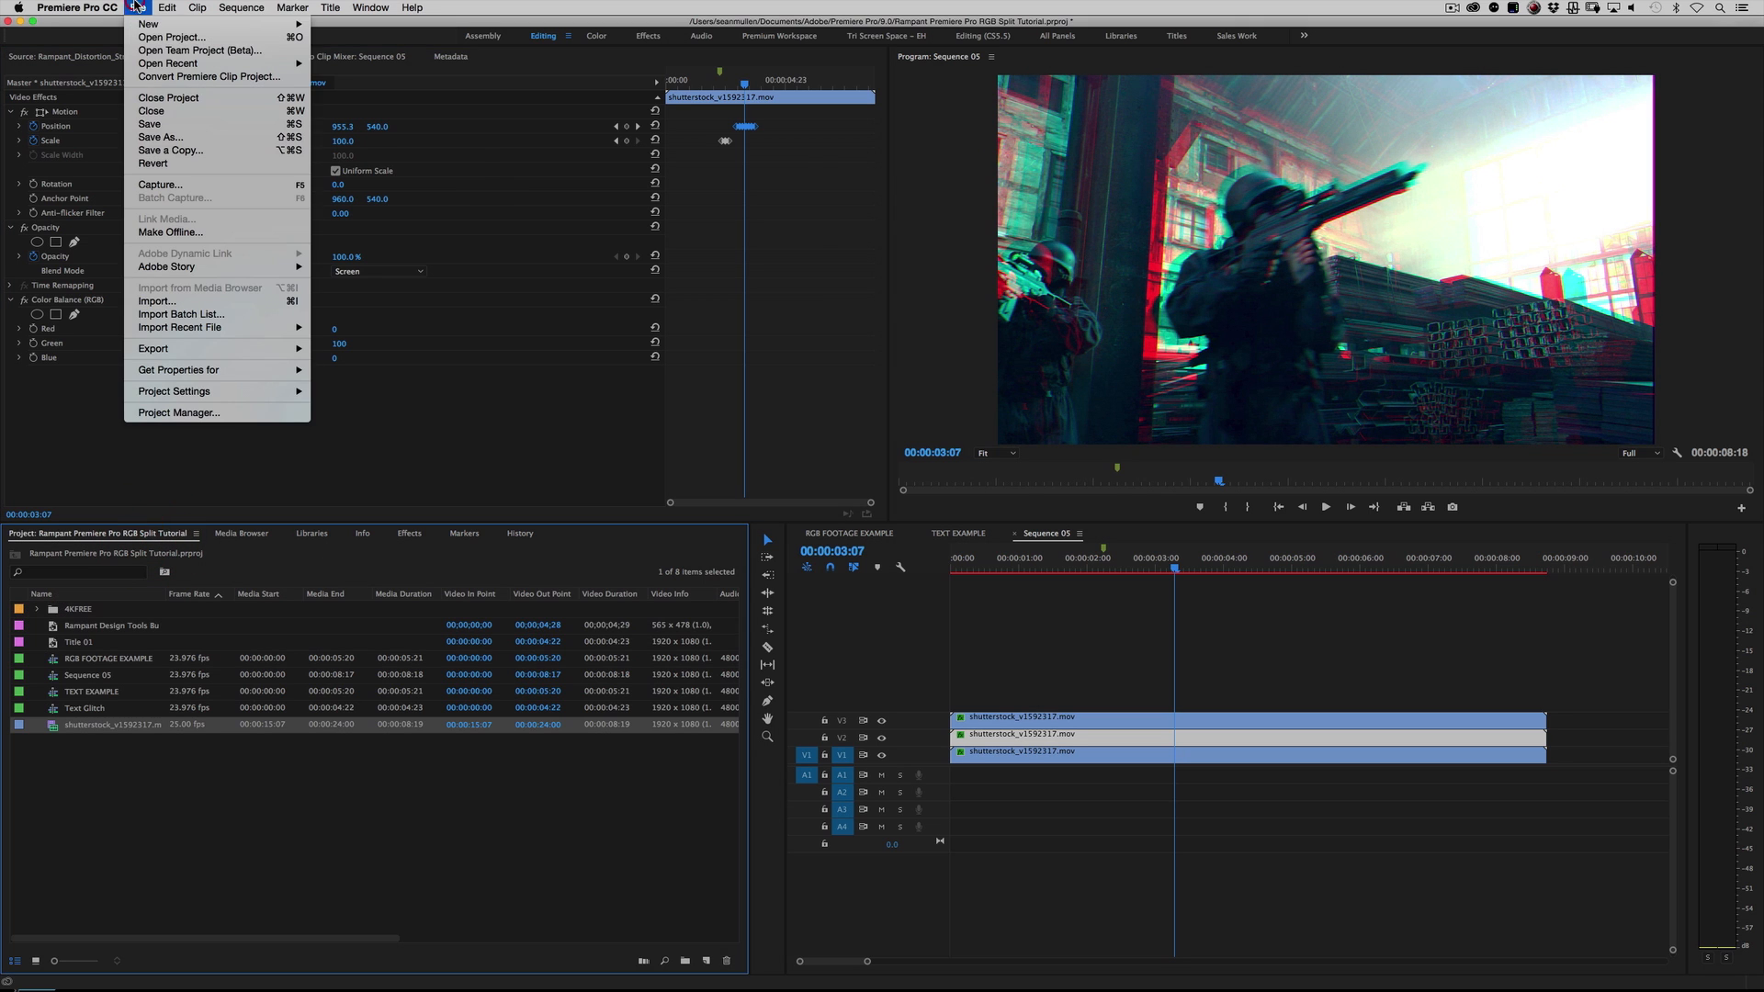
mouse_move(211, 24)
click(335, 55)
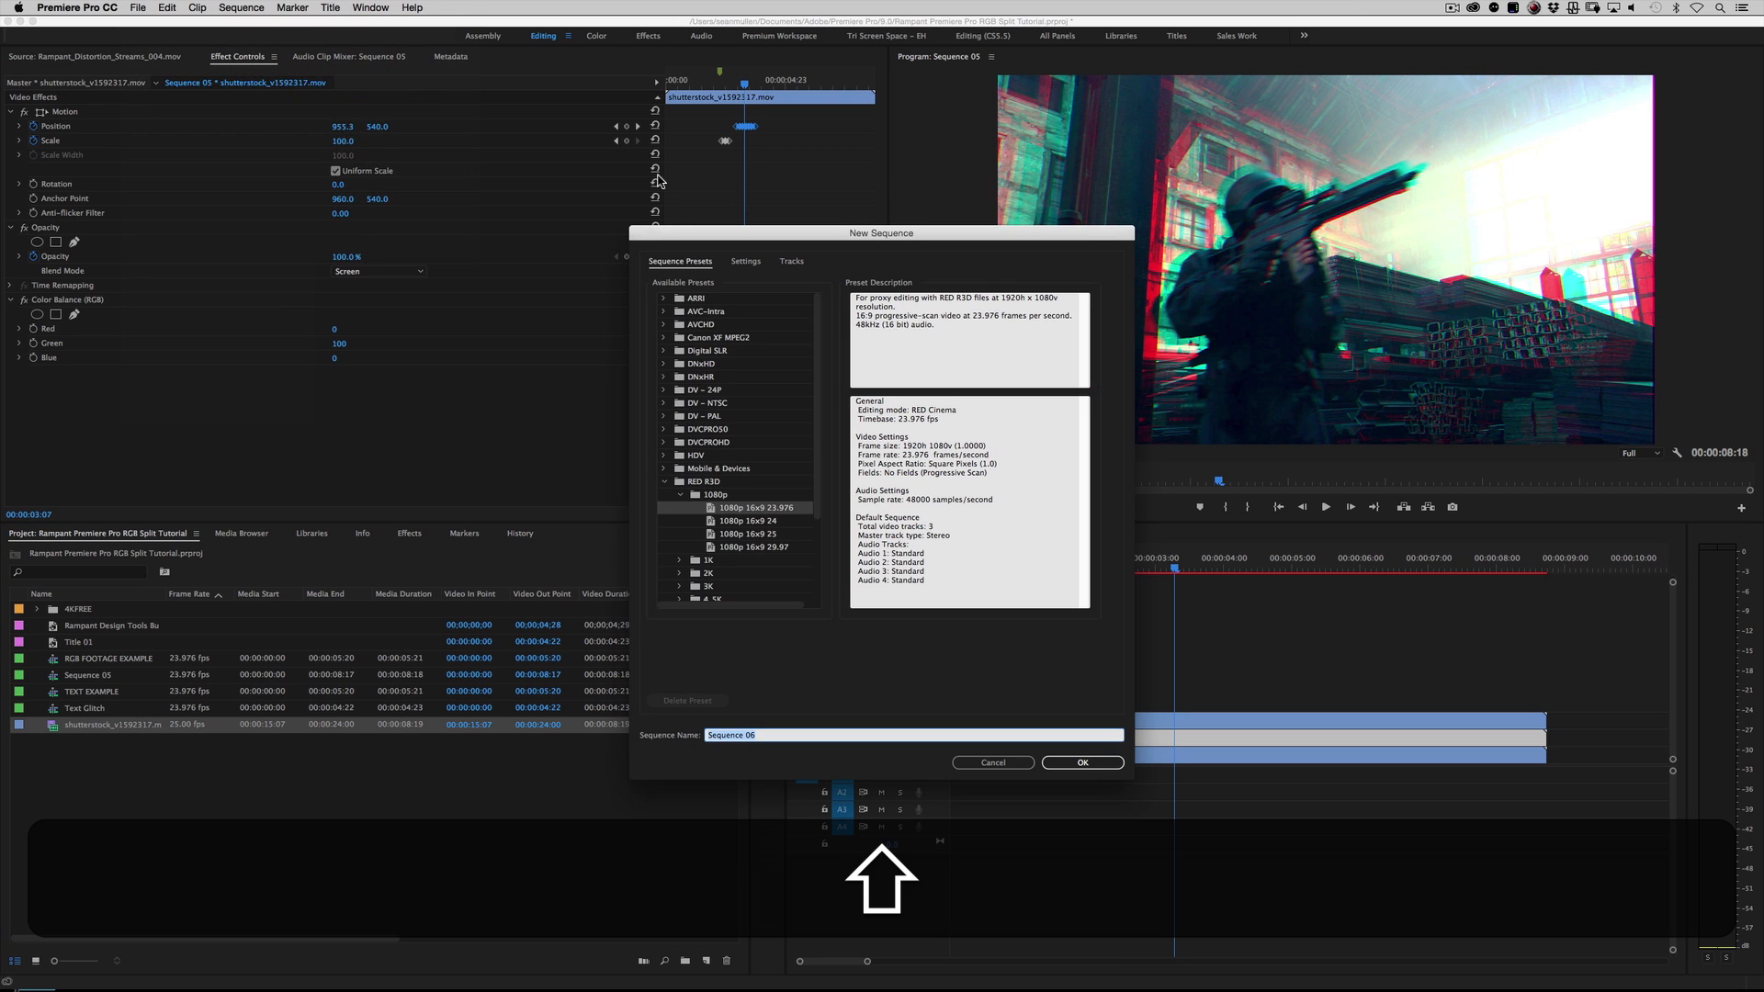
text(PUT YO )
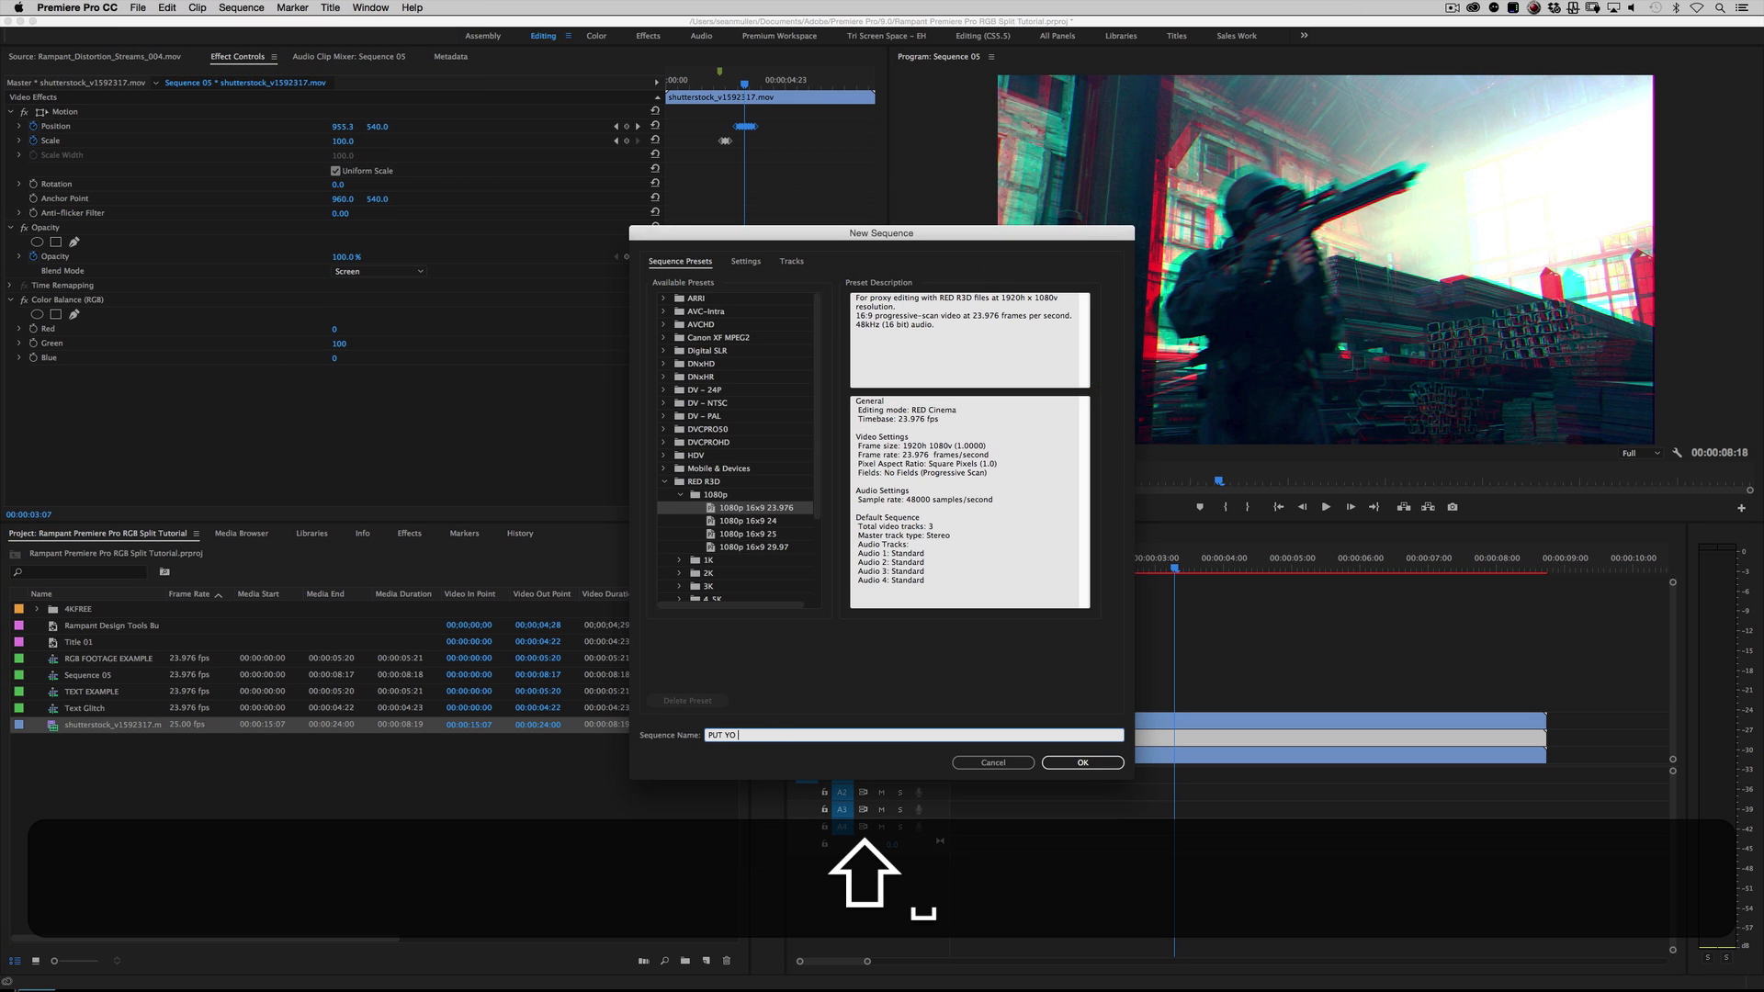
text(TEXT HERE)
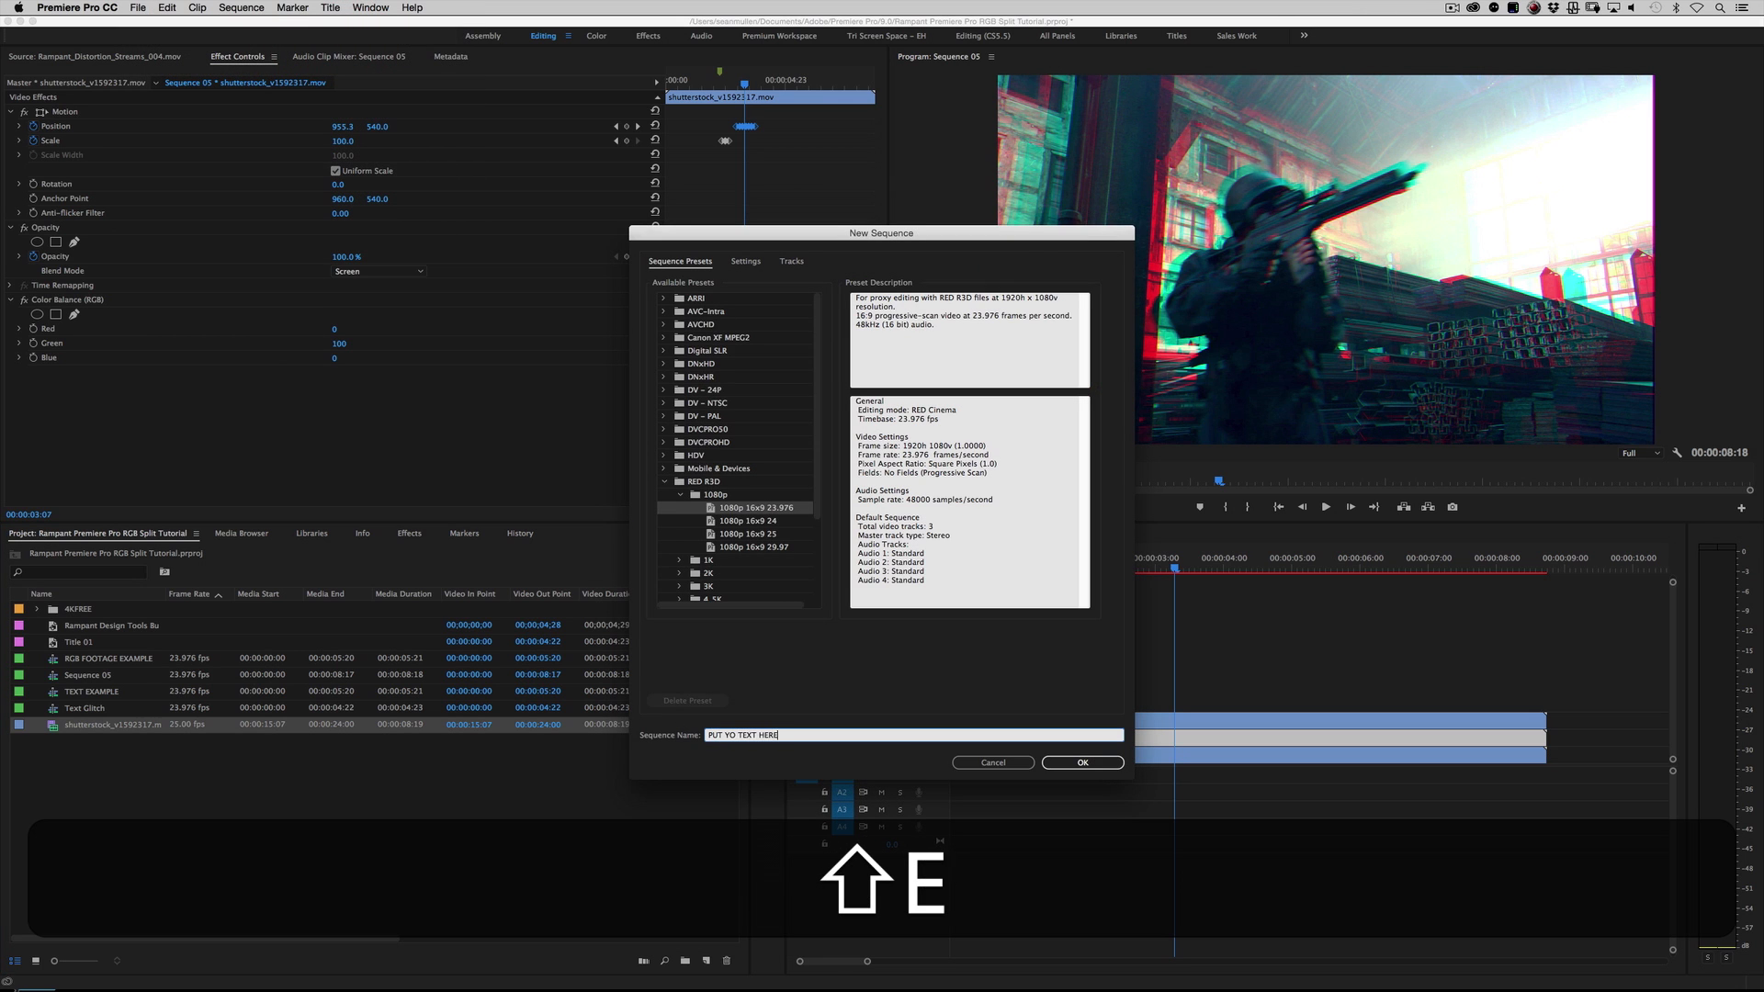
key(Return)
Step: Create a title with the default settings and enter the text RUN RAMPANT in it
click(136, 7)
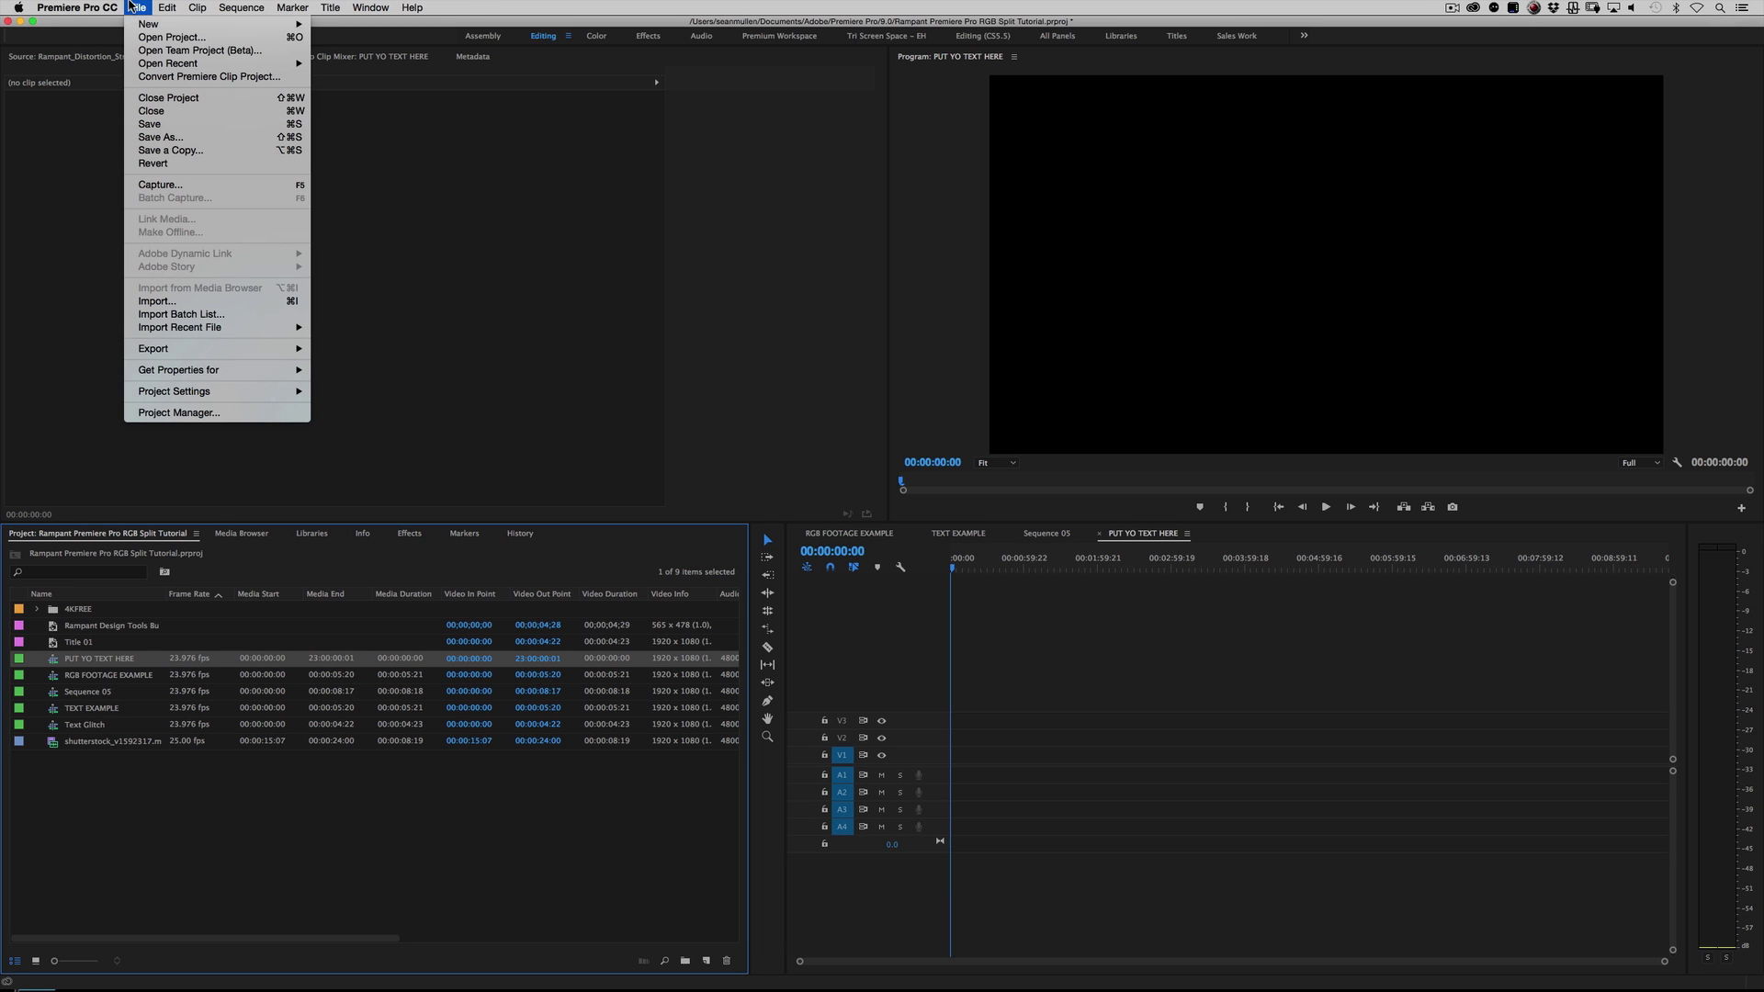
mouse_move(135, 23)
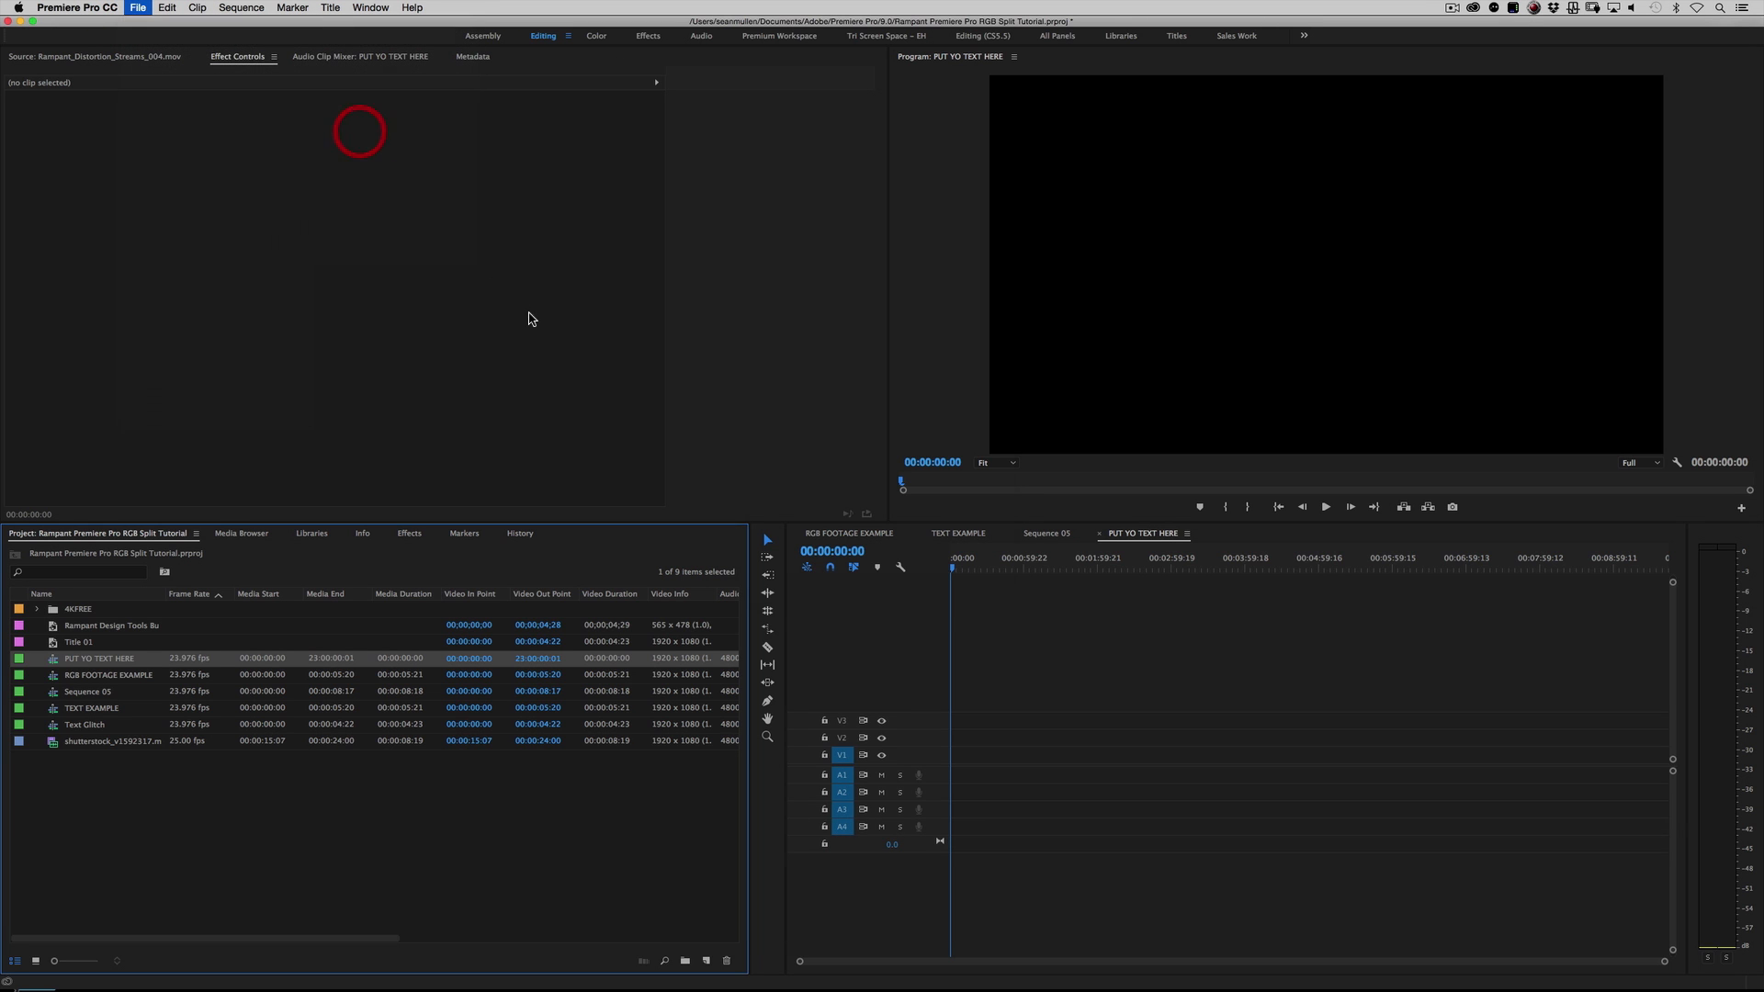
click(345, 133)
click(969, 571)
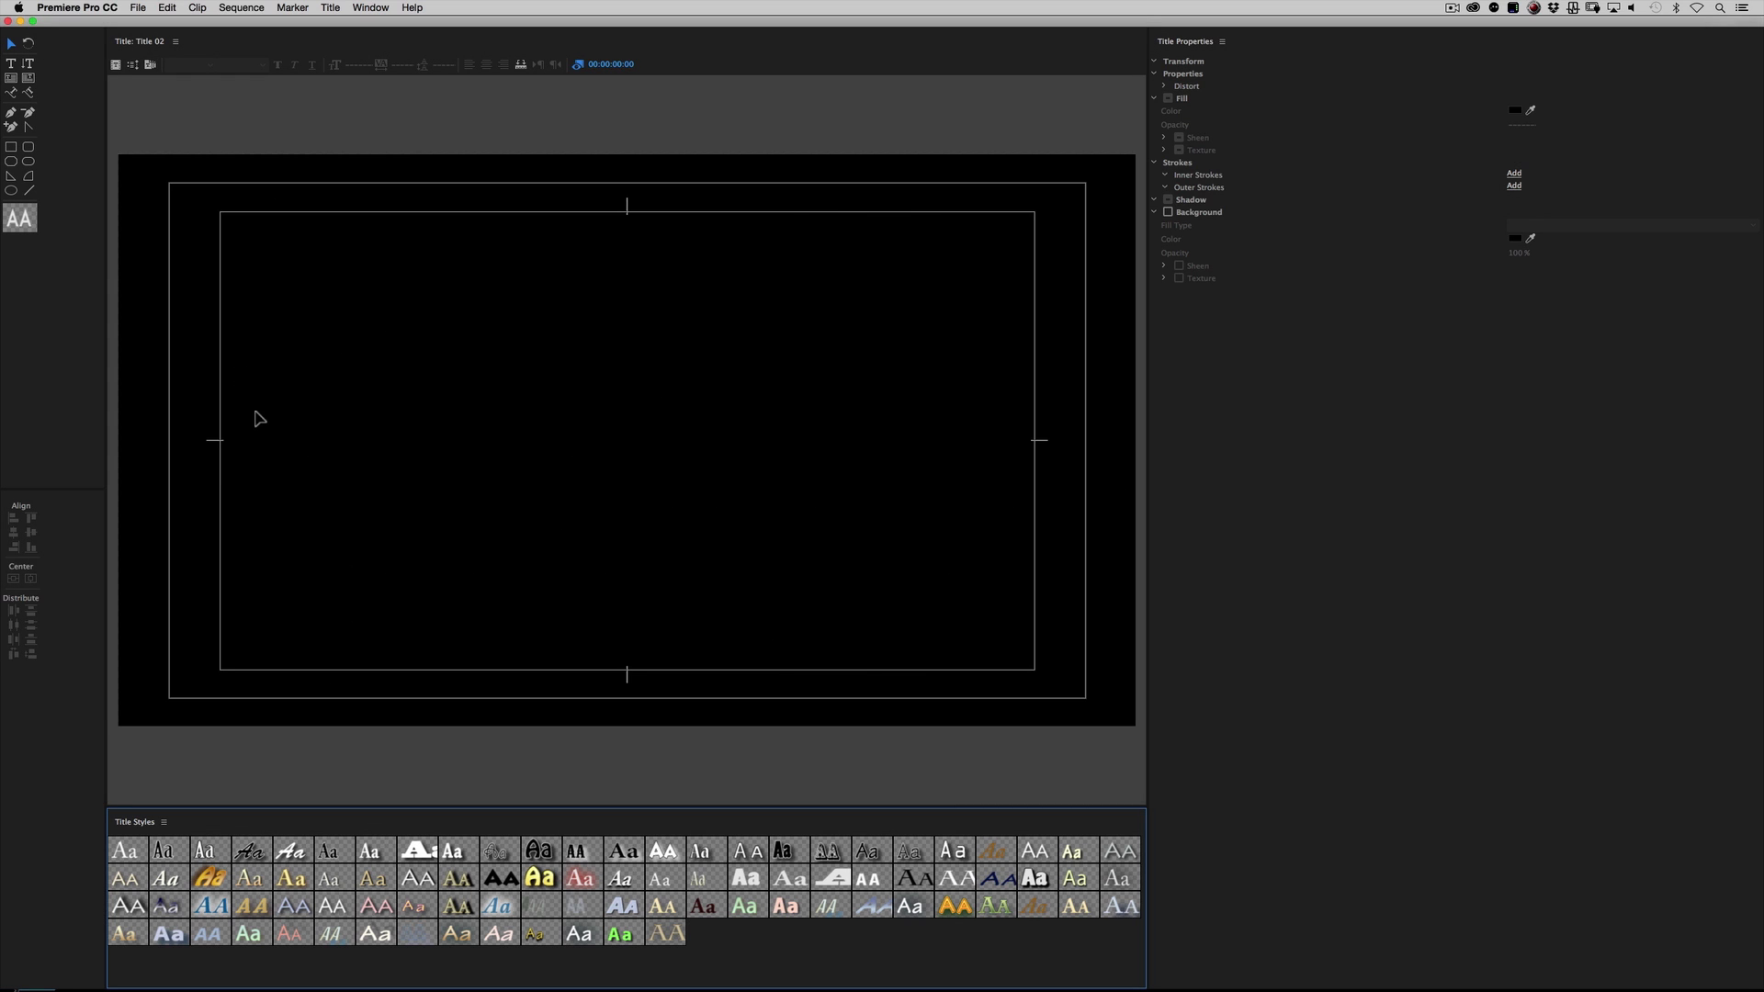
click(254, 412)
click(11, 63)
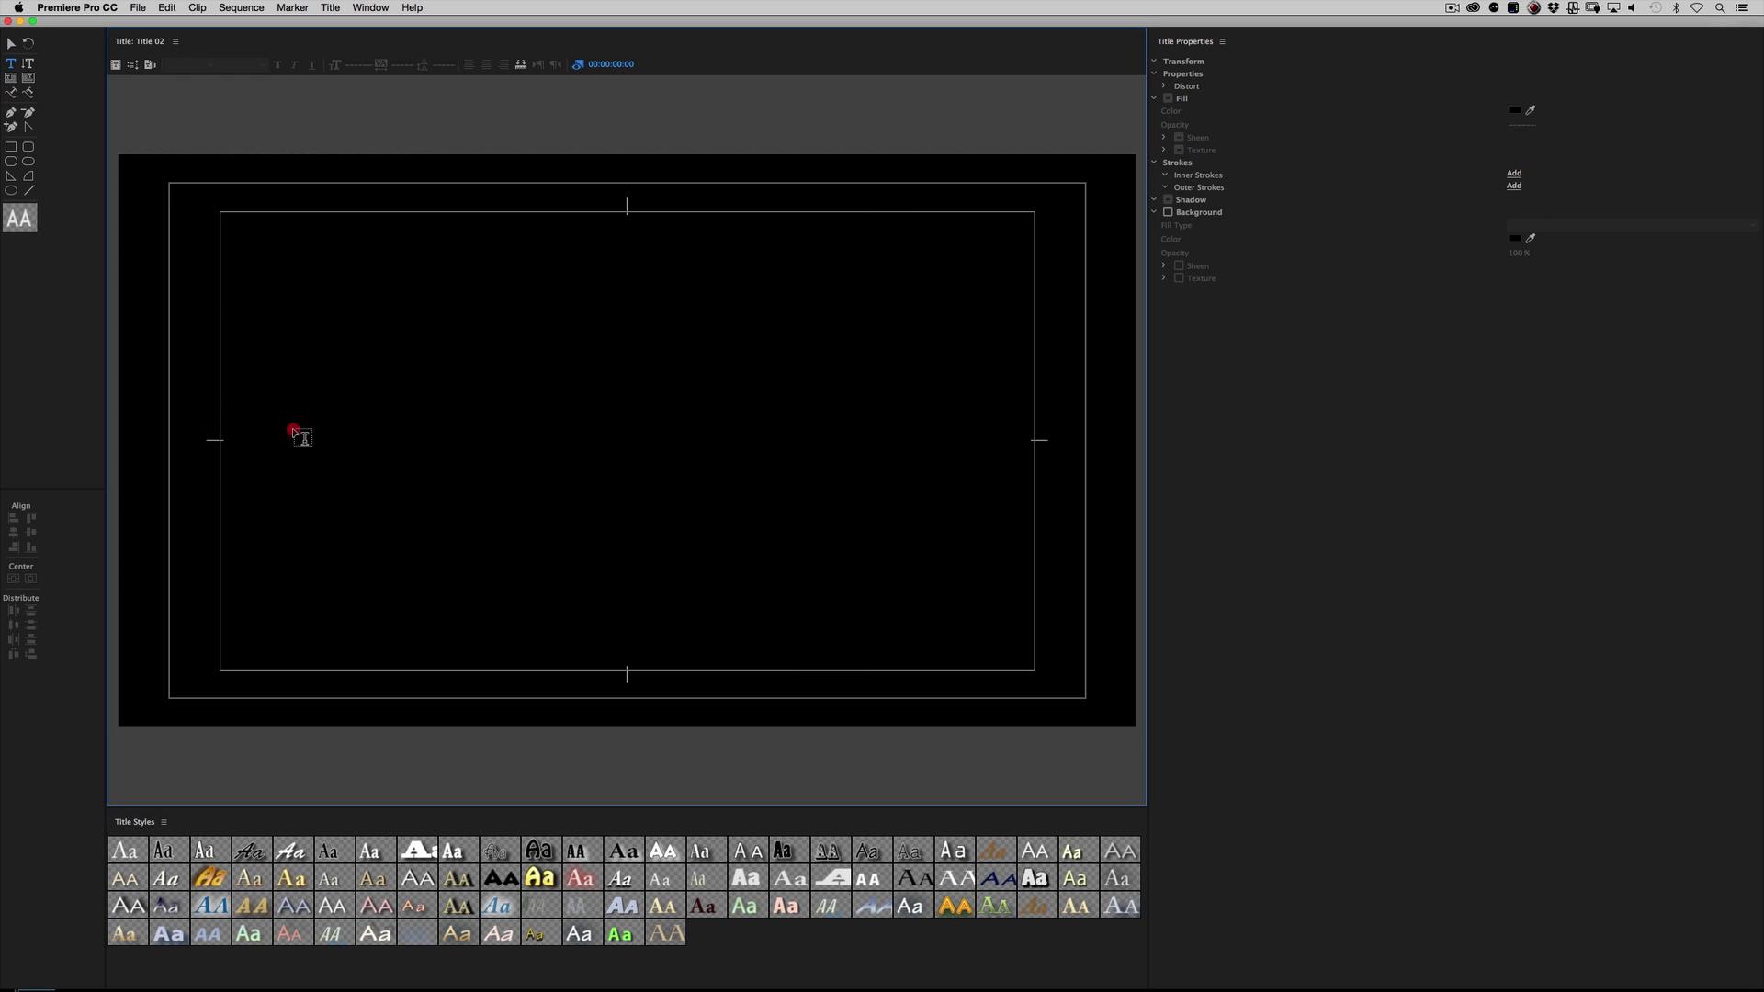
click(293, 432)
text(RUN RA)
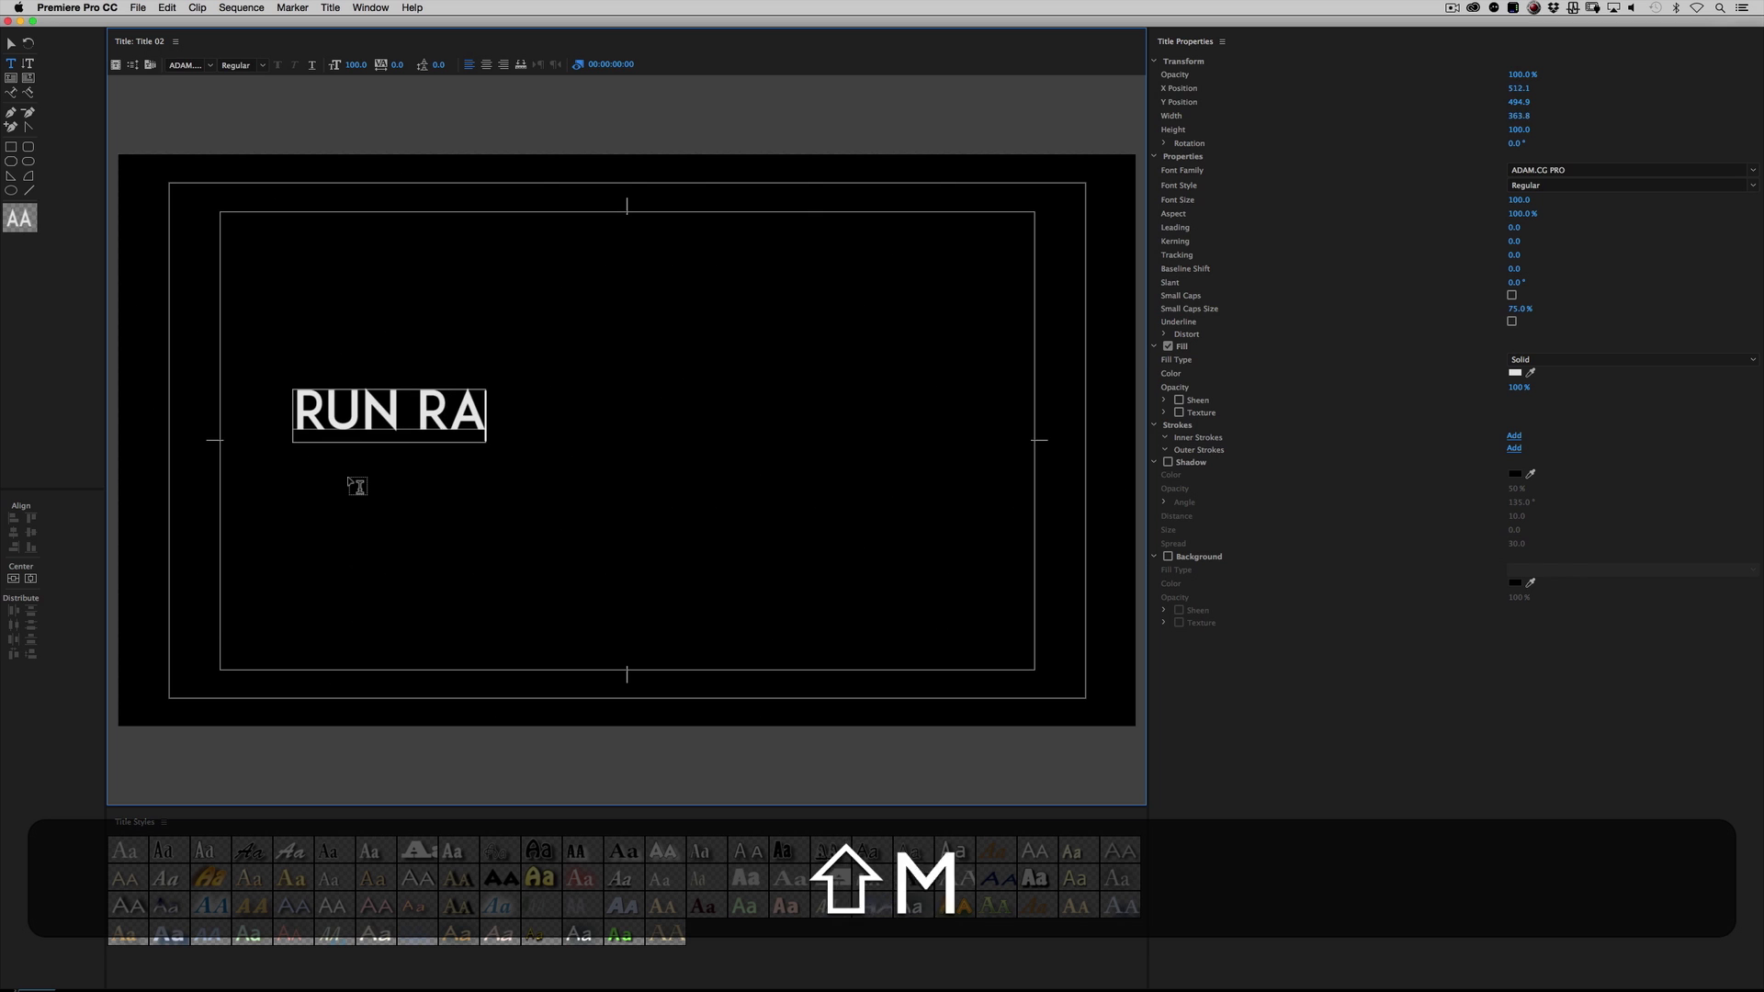
text(MPANT)
Step: Set the RUN RAMPANT text to the Zona Pro font in the Bold style
drag(292, 414, 772, 425)
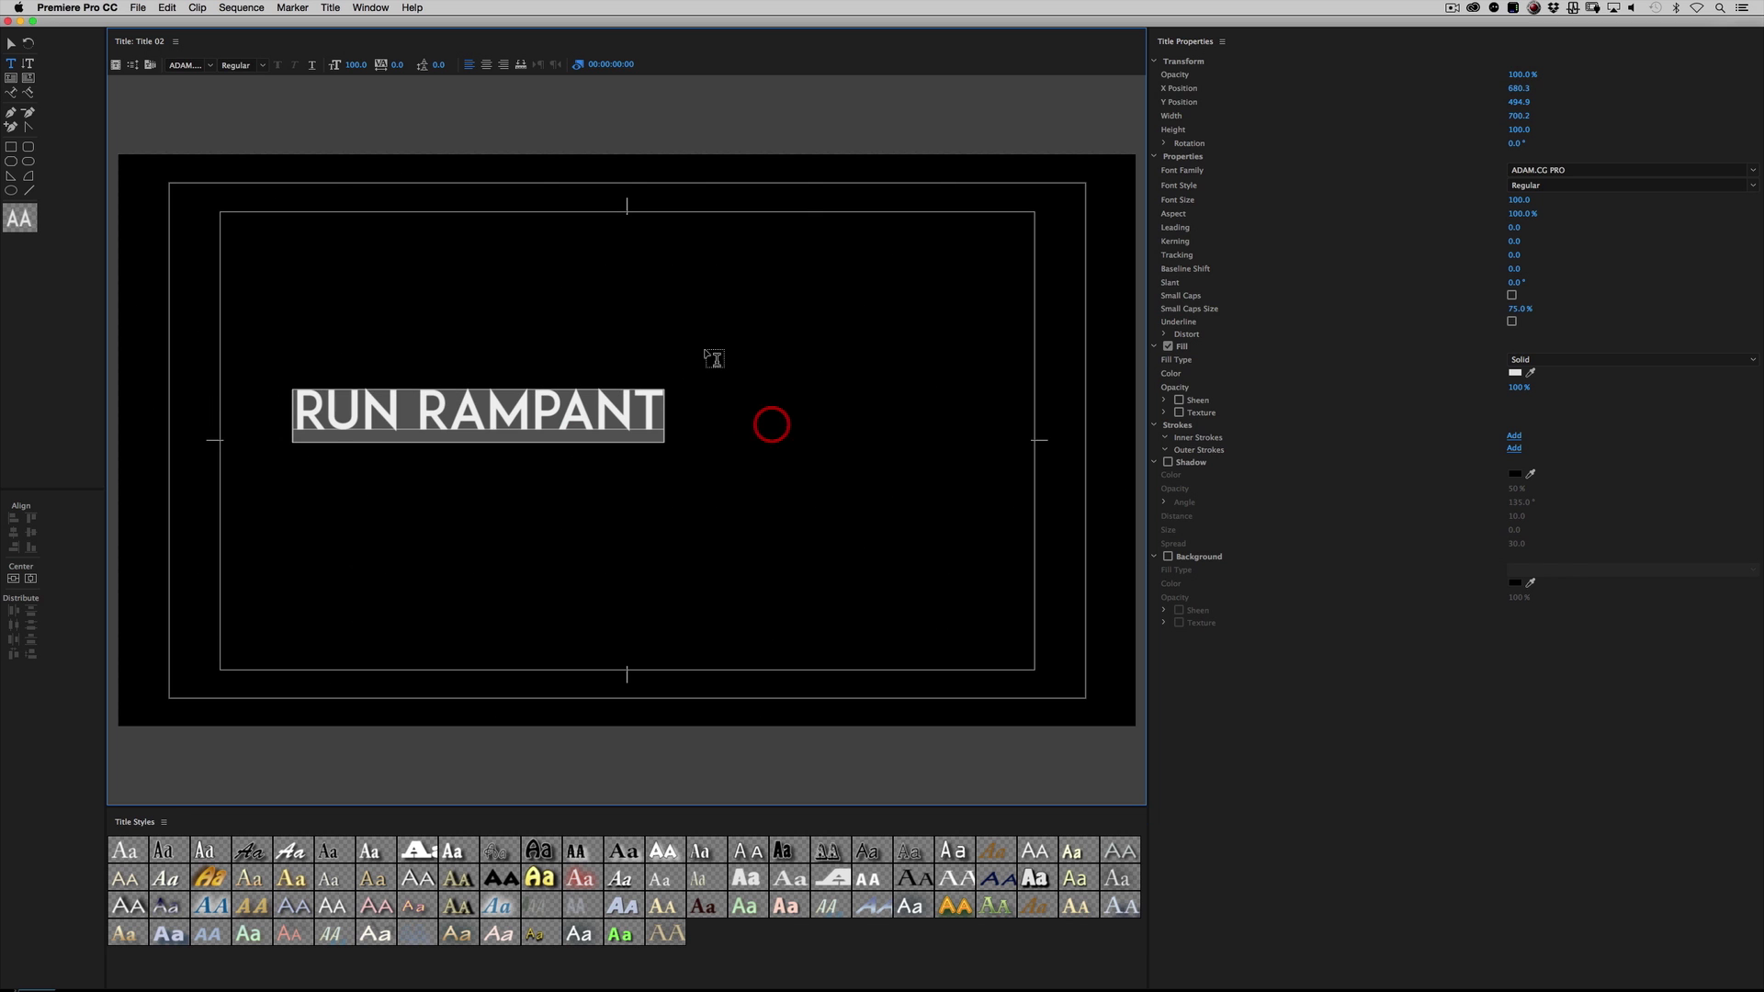
click(211, 66)
key(n)
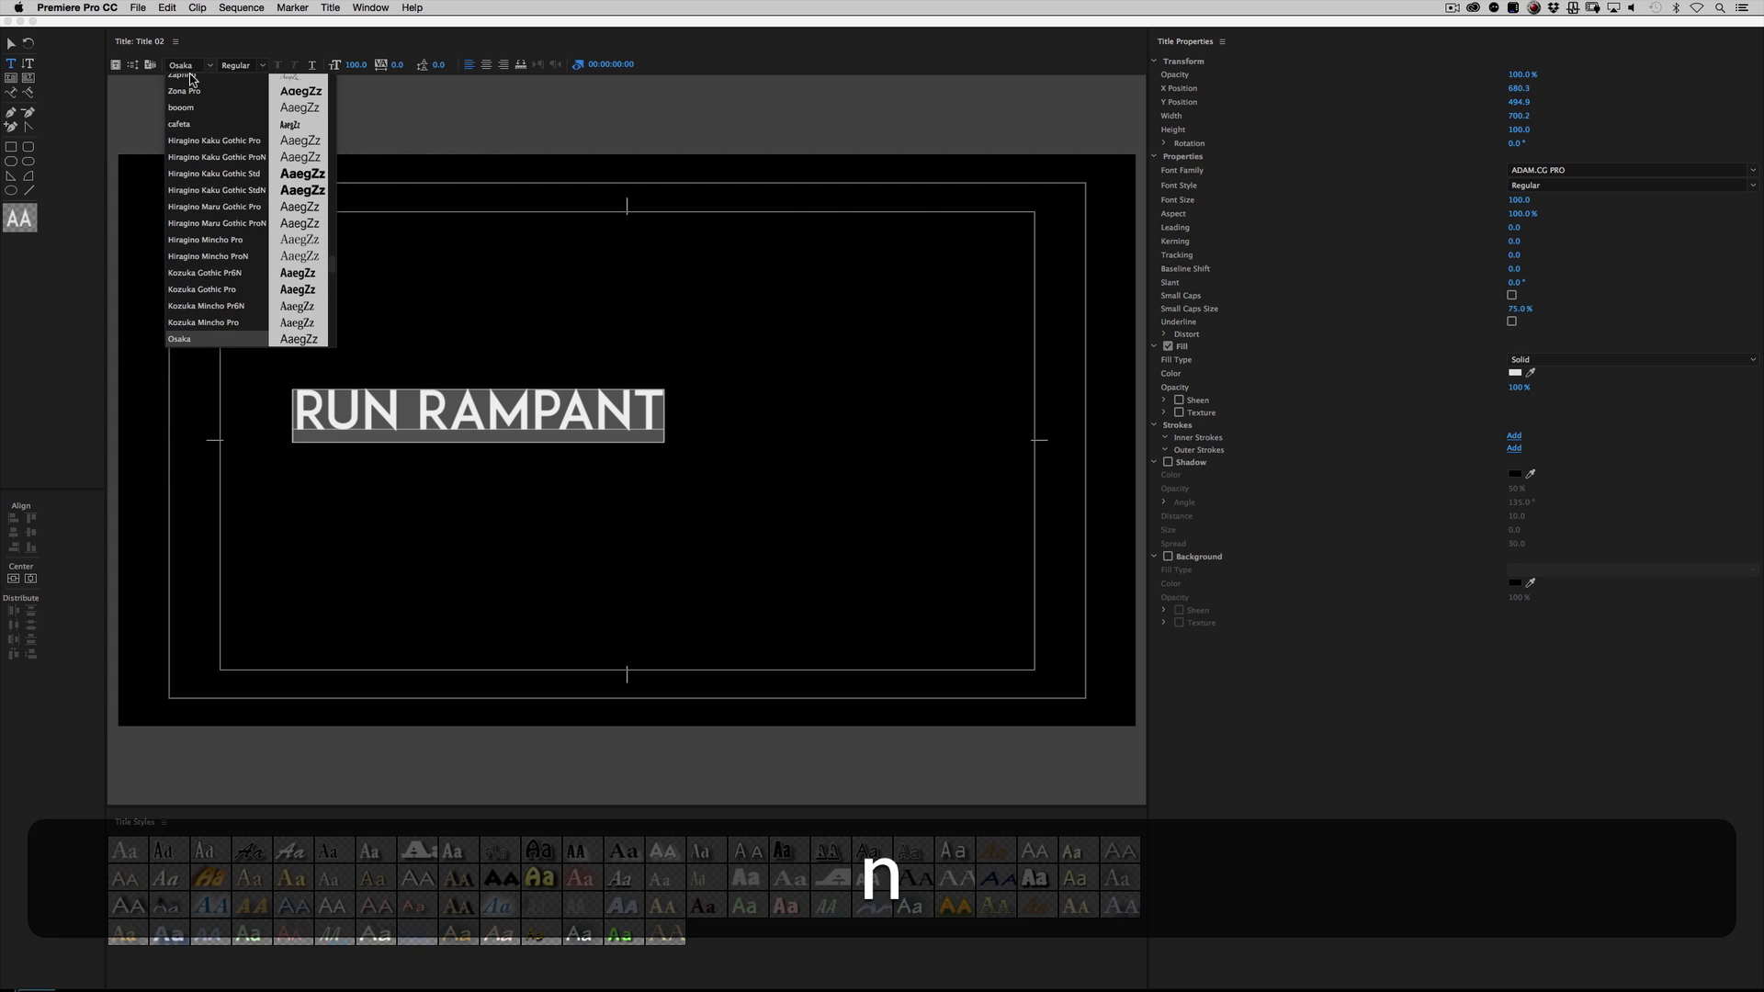
key(z)
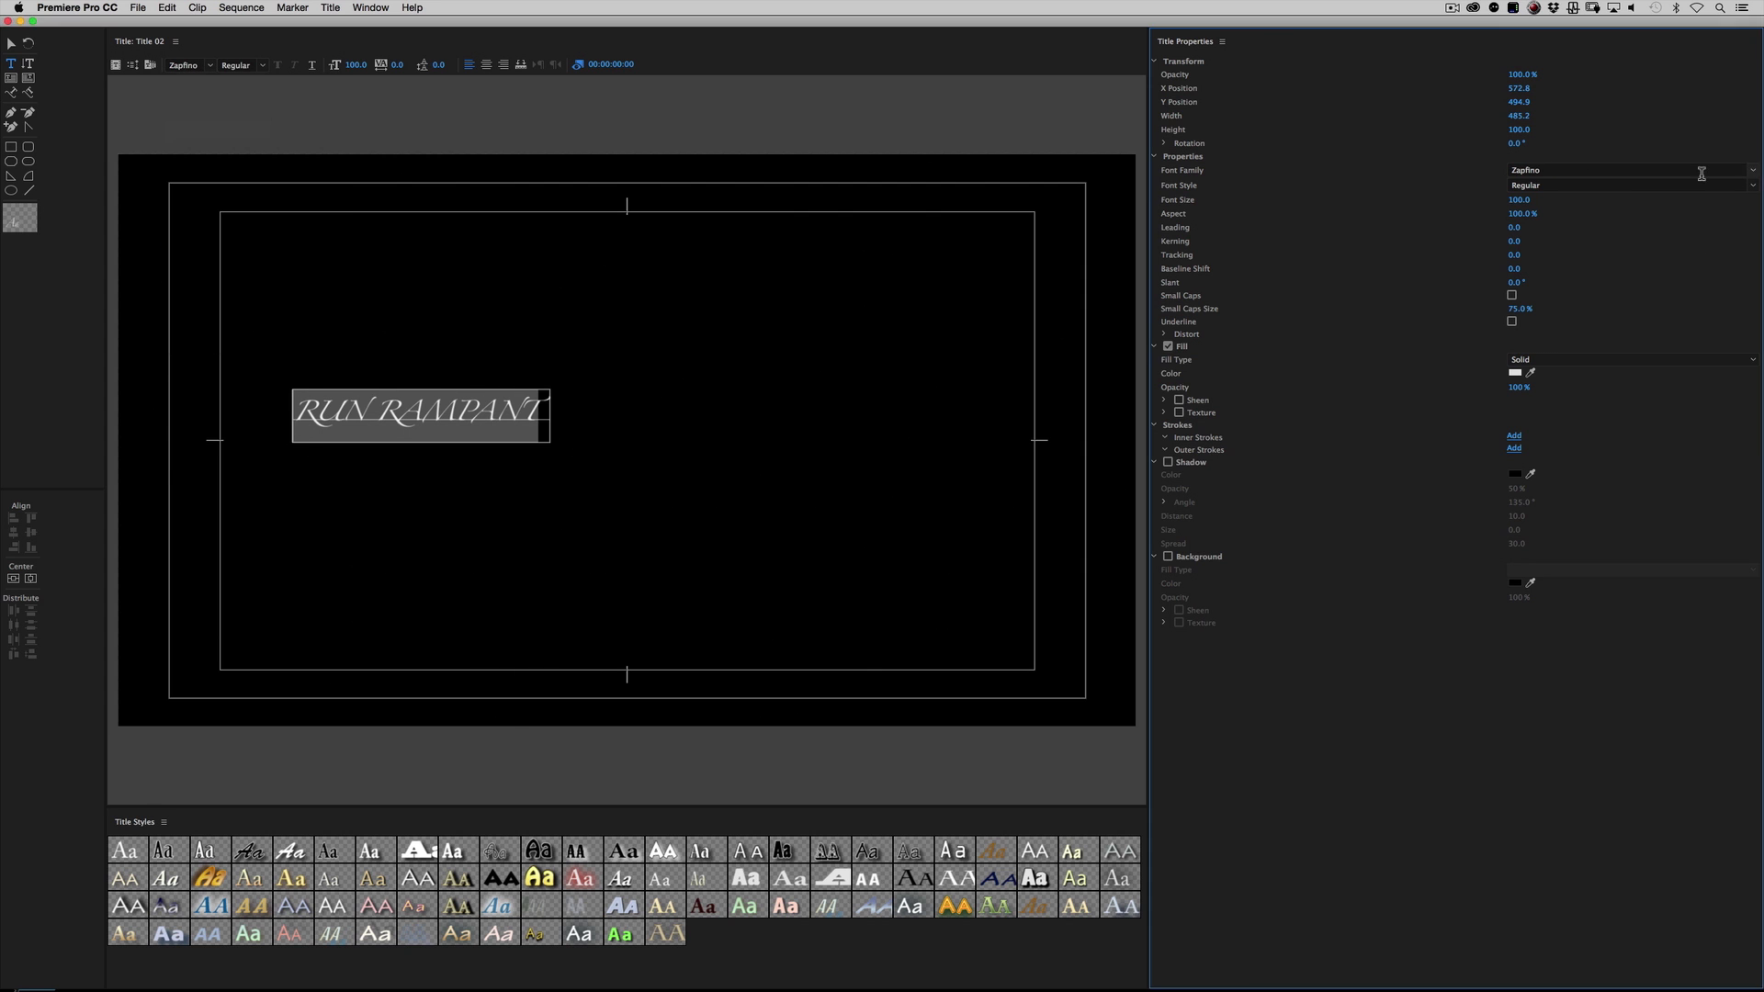
key(z)
key(z)
click(1561, 220)
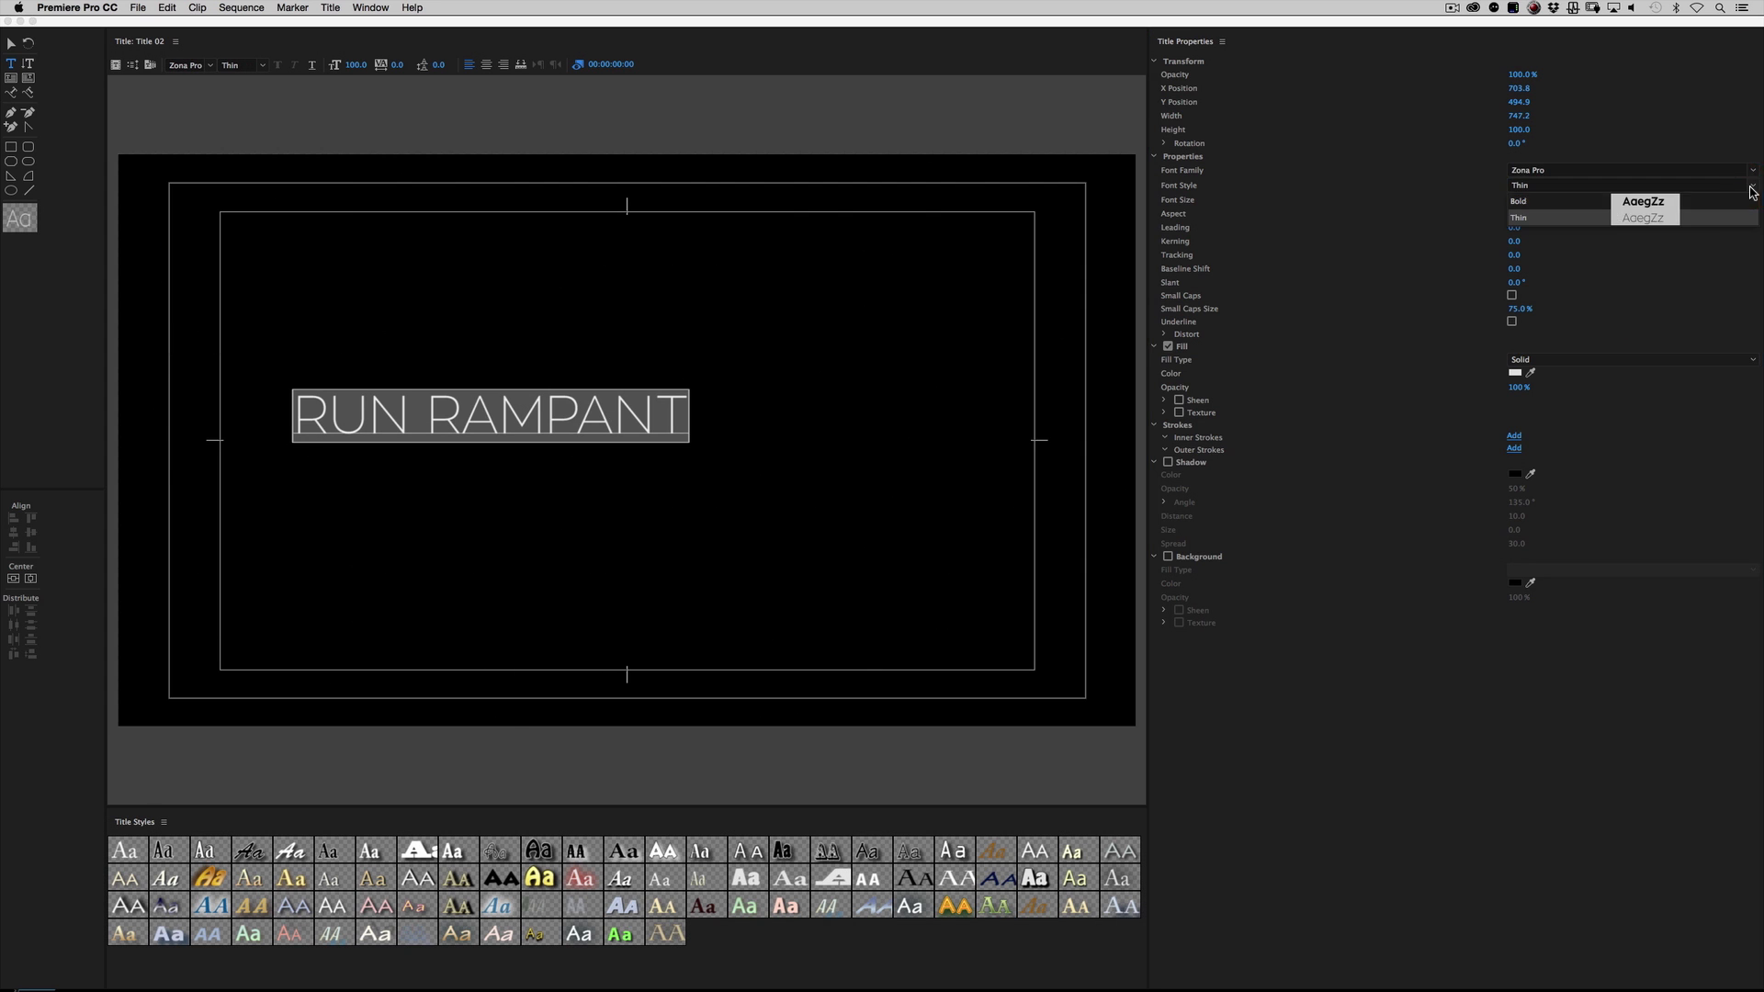
Step: Enlarge the title text to font size 212, centre it in the frame, and close the title editor
drag(332, 68, 434, 68)
click(13, 577)
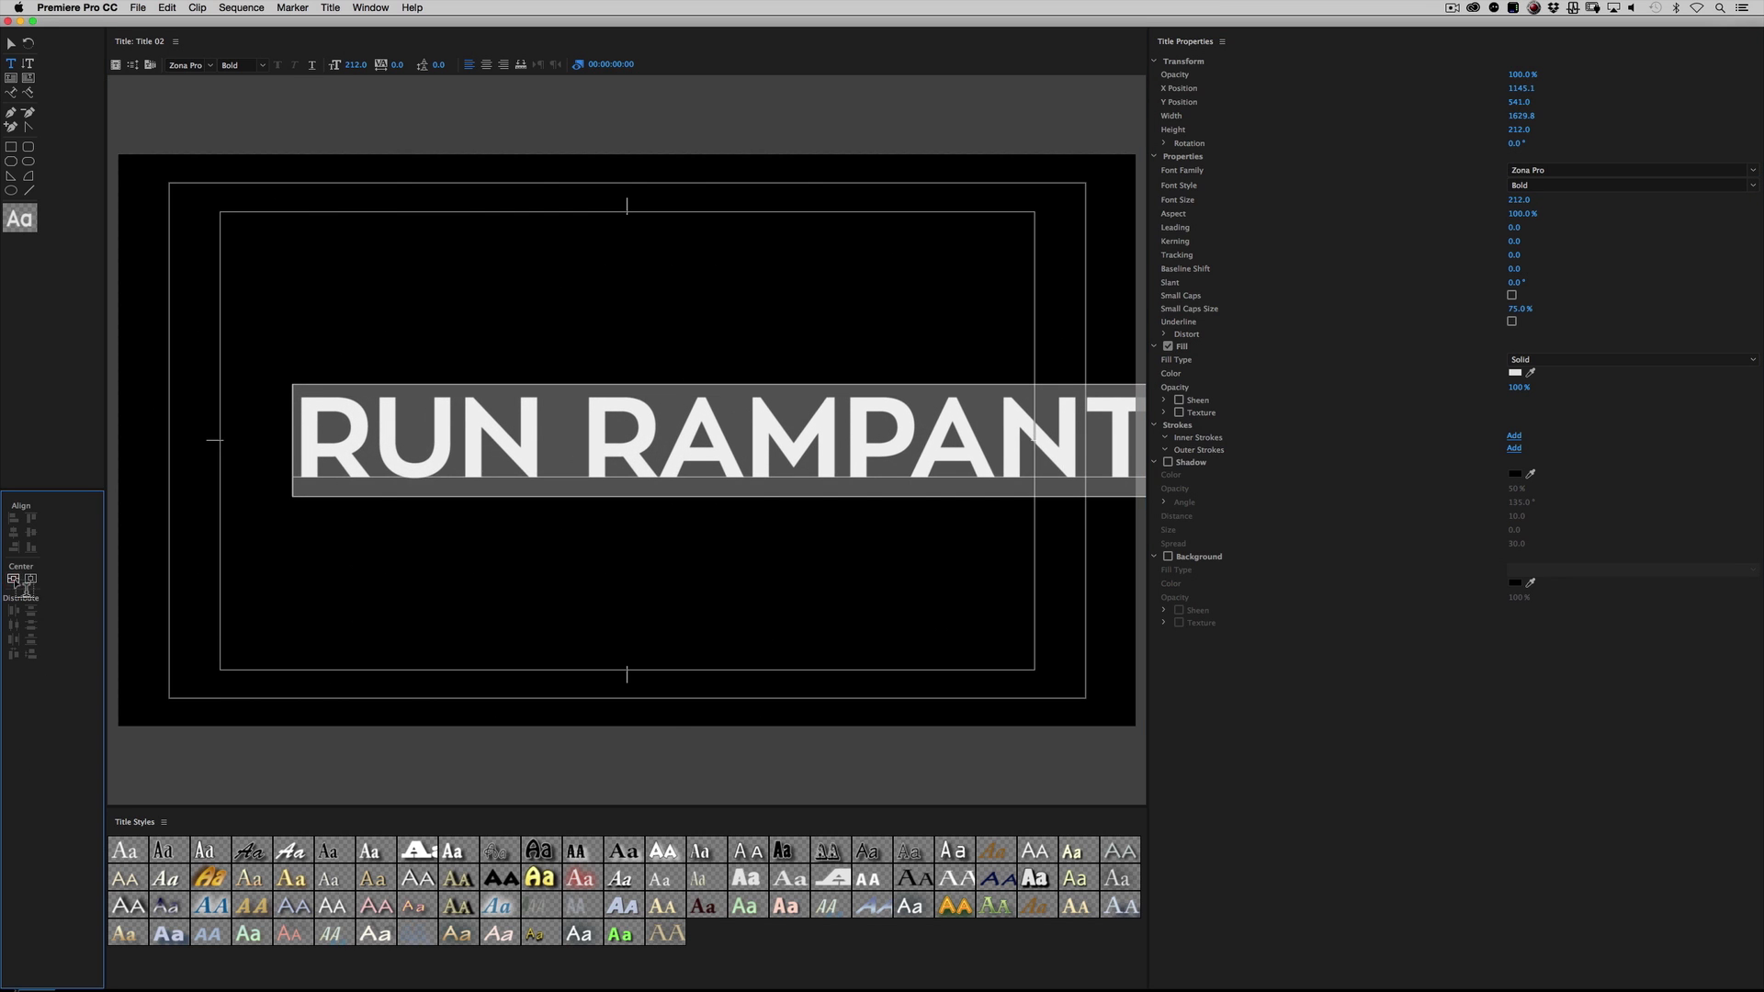
click(30, 578)
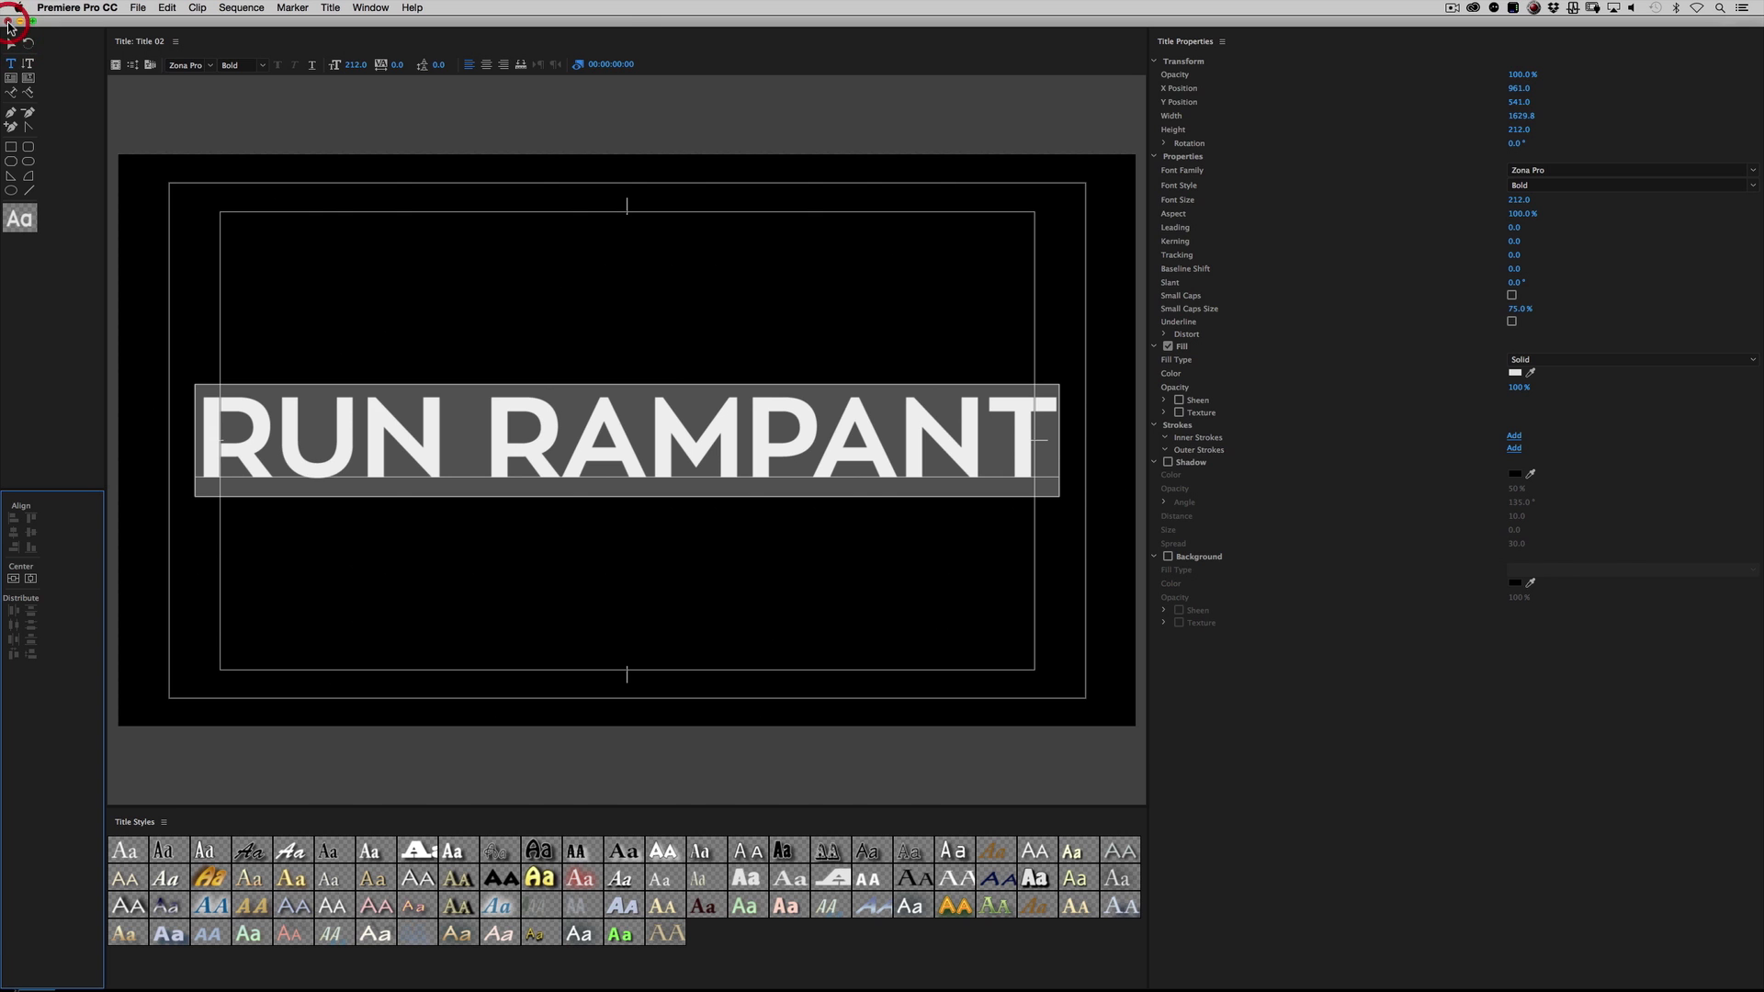
click(8, 22)
Step: Place Title 02 at the start of V1 in the PUT YO TEXT HERE sequence and extend it to about 00:04:27:22
drag(60, 665, 948, 665)
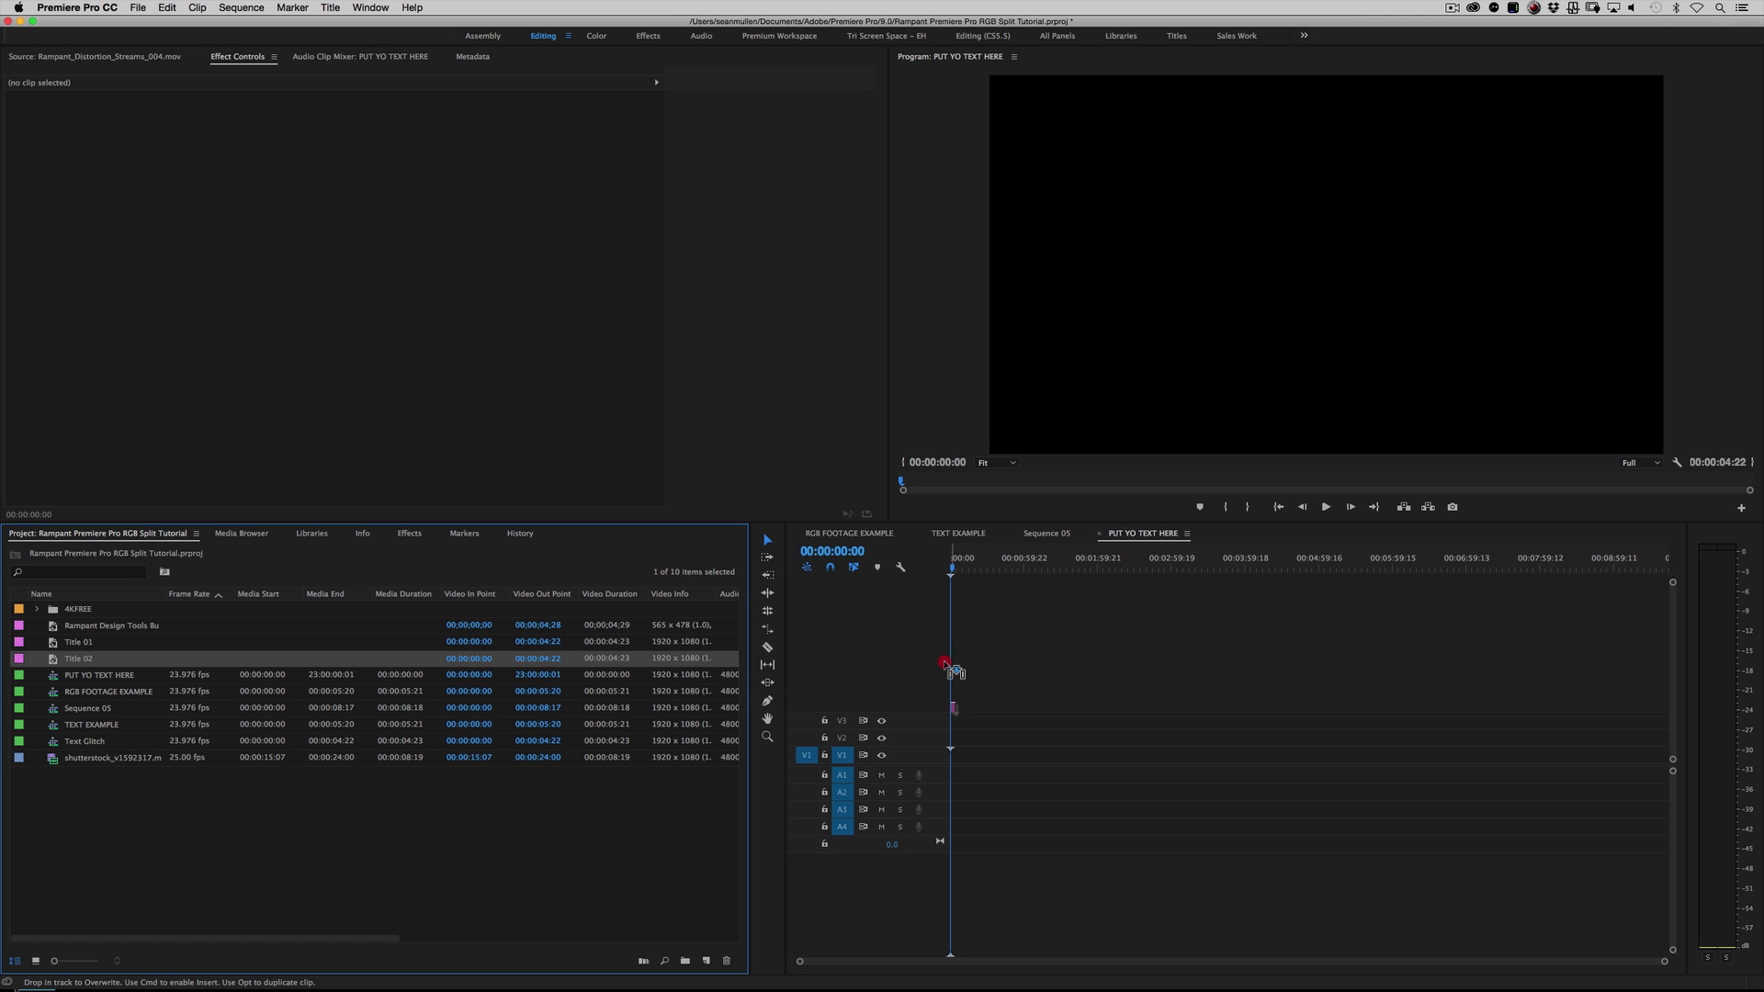
drag(947, 758, 1282, 779)
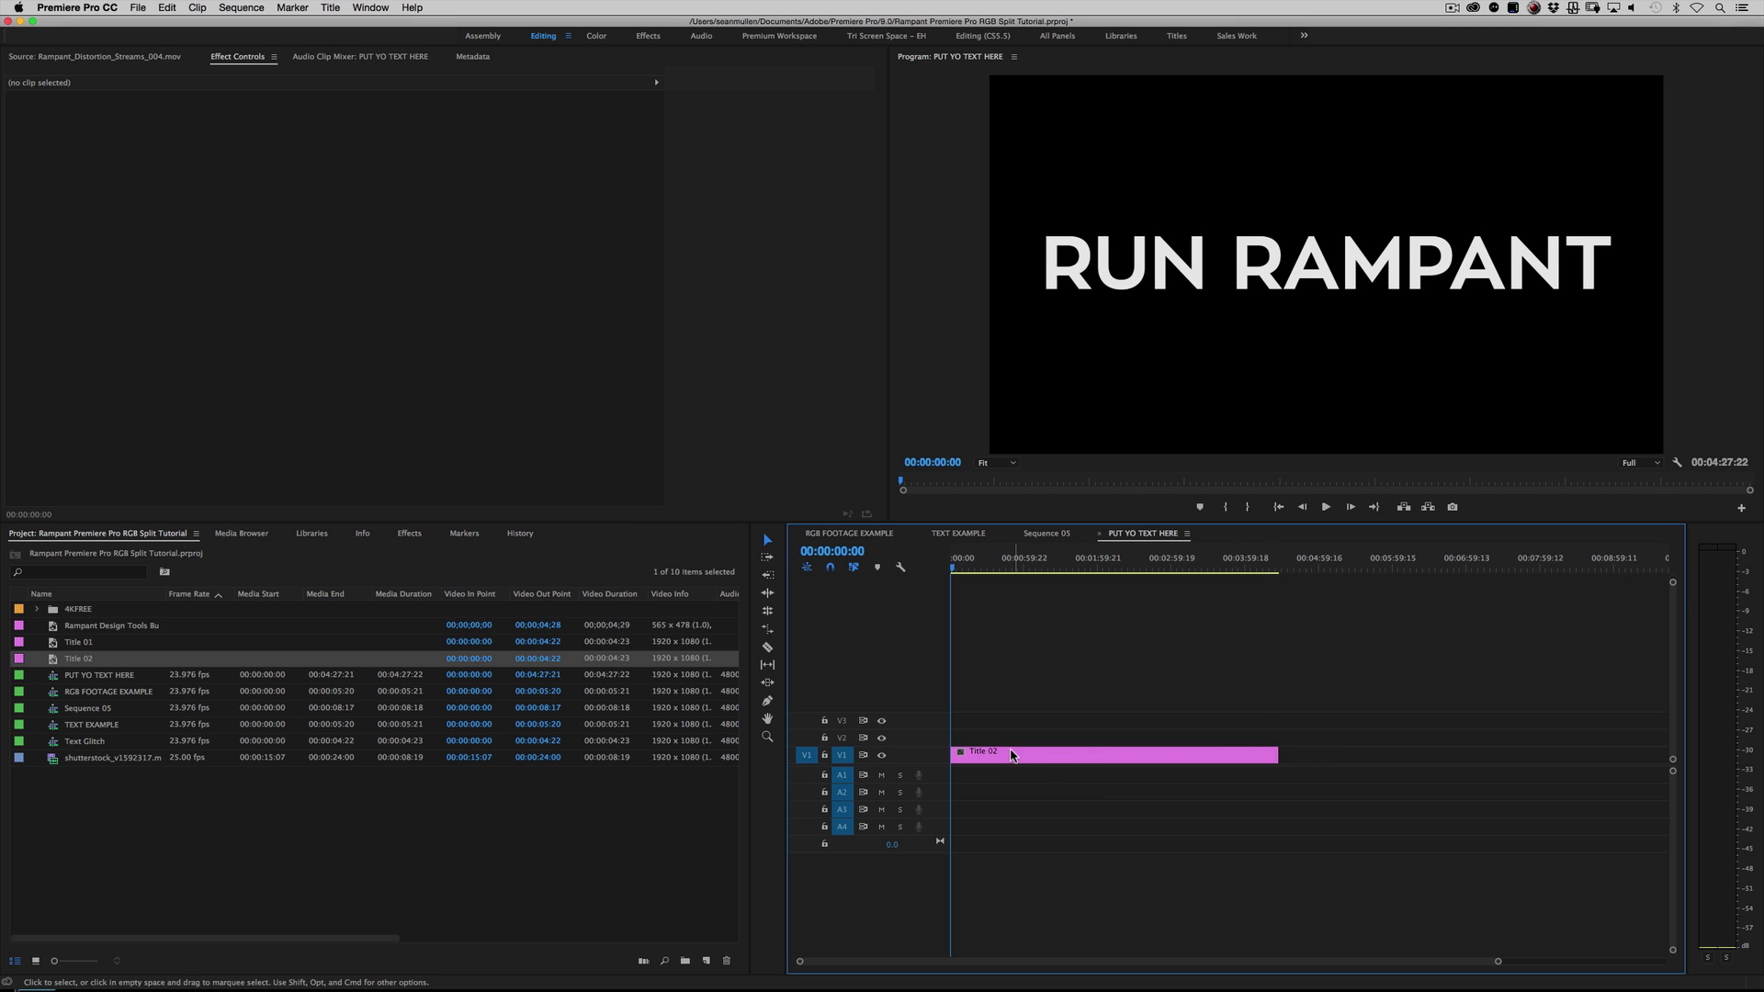
Step: Duplicate Sequence 05 in the project and open the copy
click(220, 822)
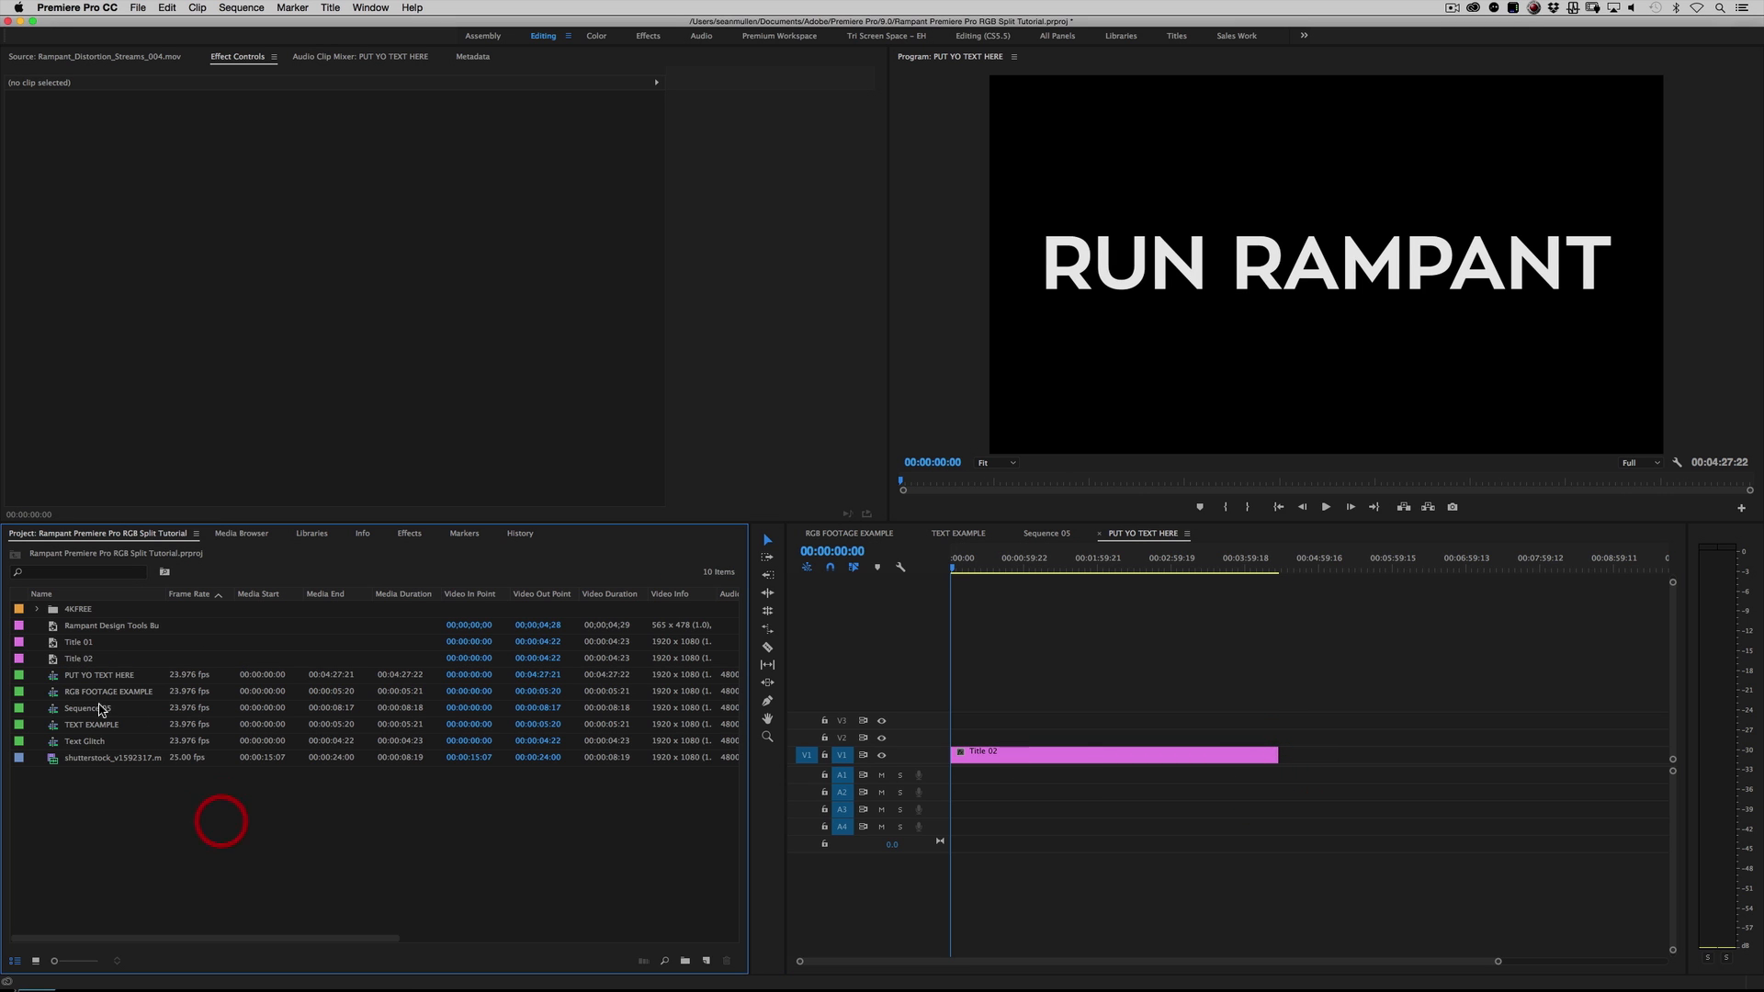
click(92, 708)
click(1031, 533)
mouse_move(1054, 564)
mouse_down()
mouse_move(955, 564)
mouse_move(1201, 564)
mouse_move(1038, 566)
mouse_up()
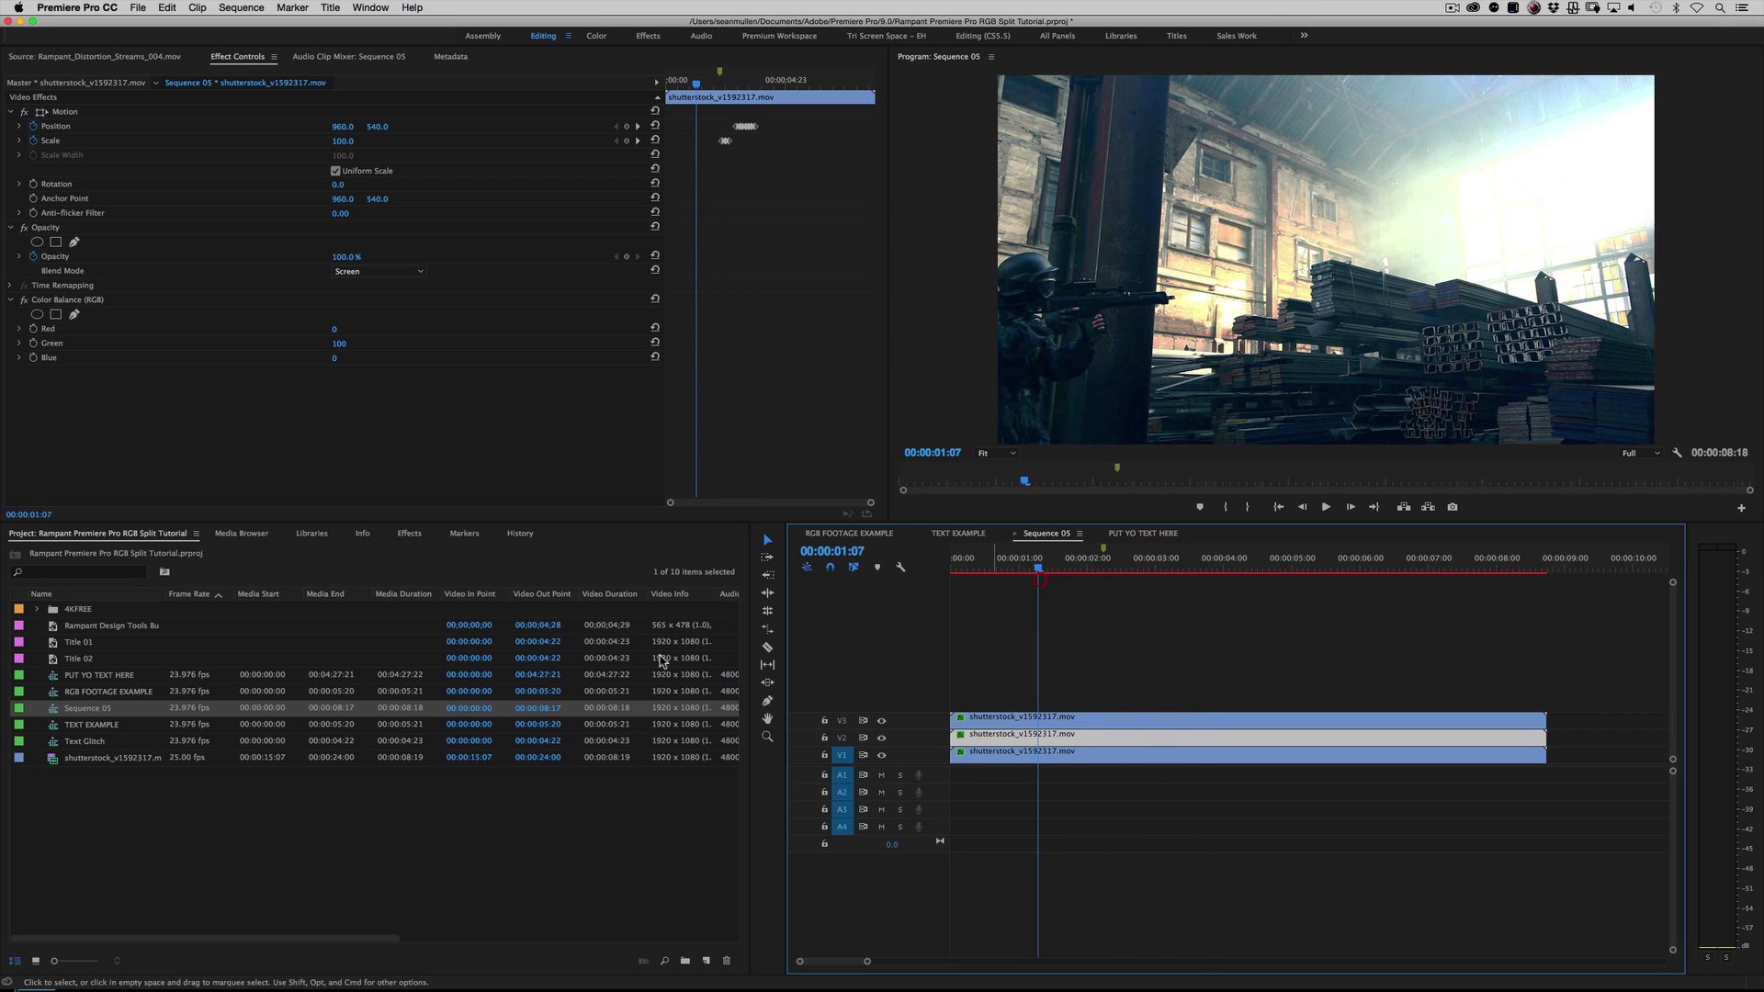
right_click(53, 712)
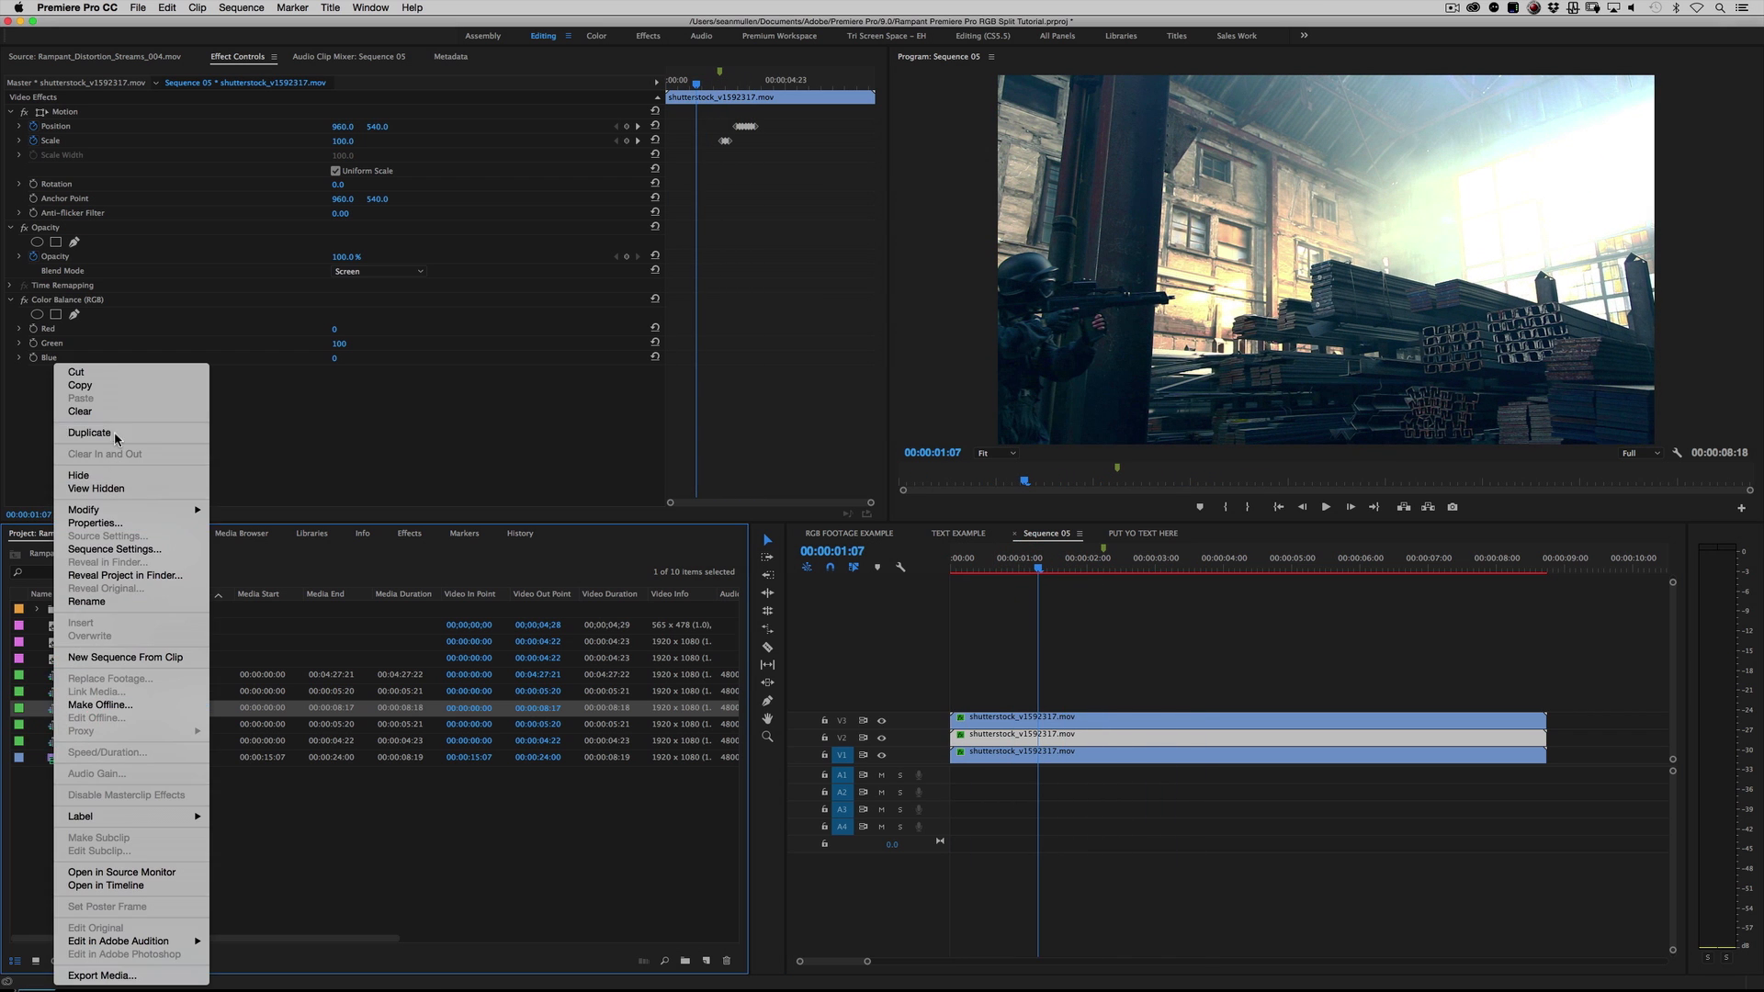
click(114, 433)
double_click(55, 725)
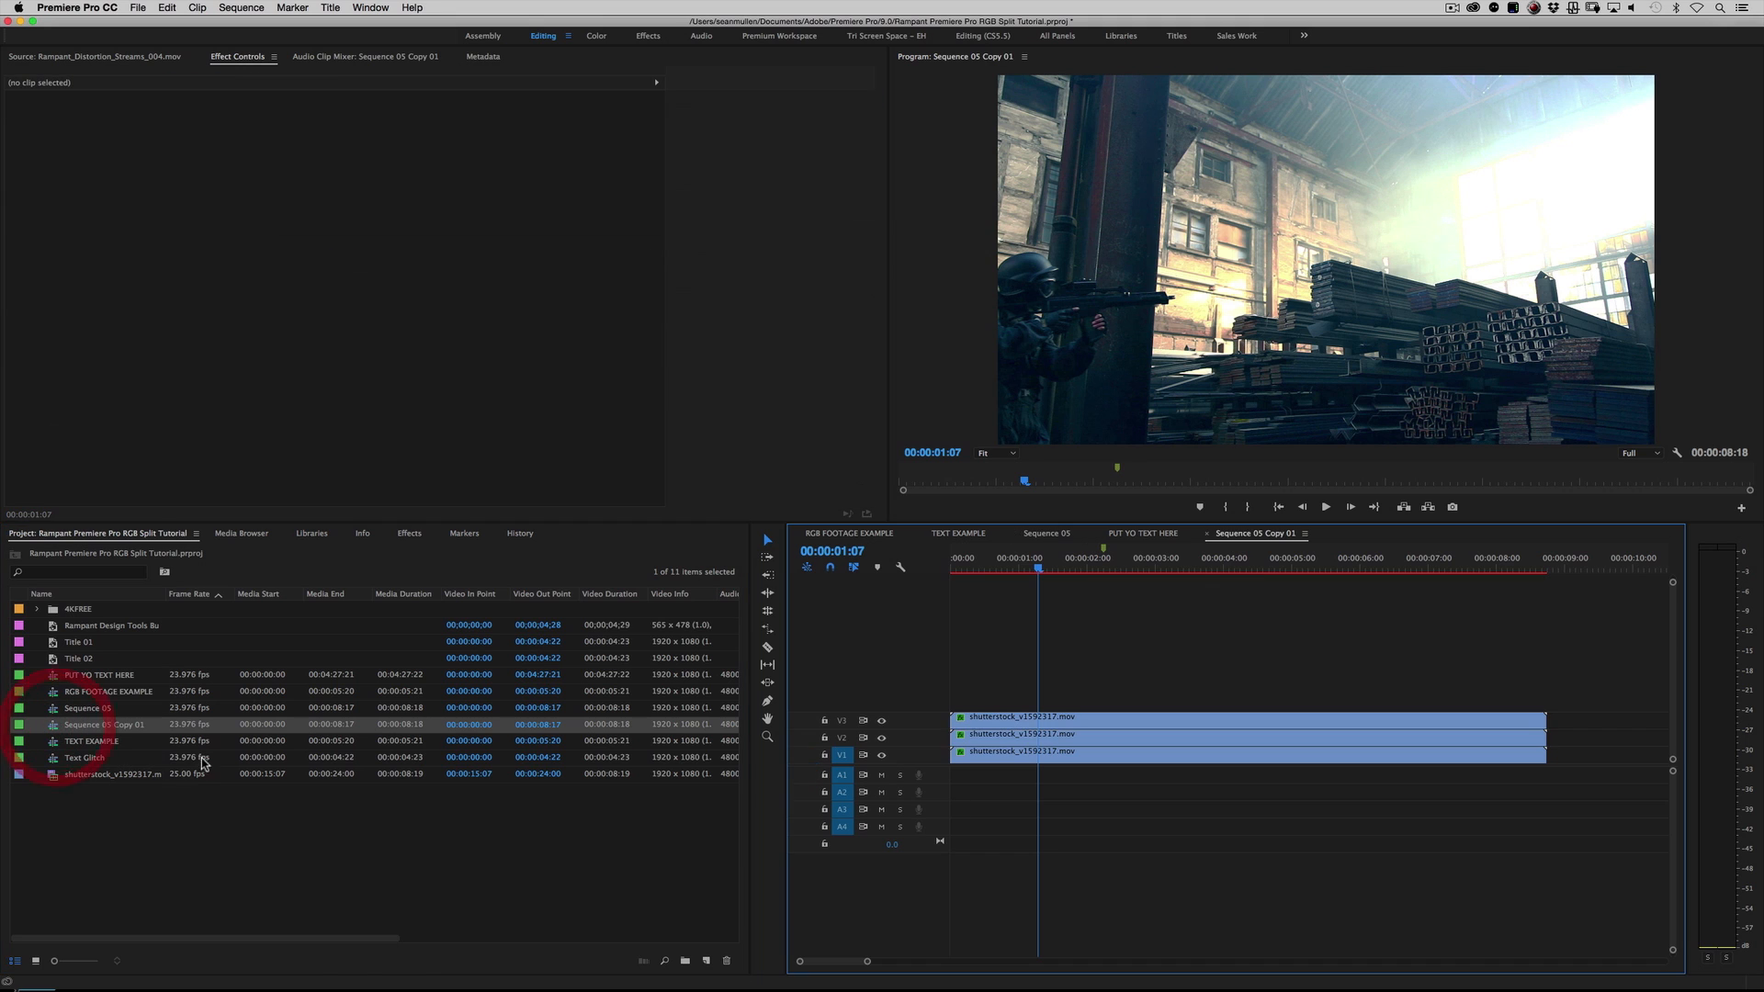
Step: Replace the three shutterstock clips on V1 to V3 with the PUT YO TEXT HERE sequence, keeping their effects and keyframes
drag(985, 669, 1017, 853)
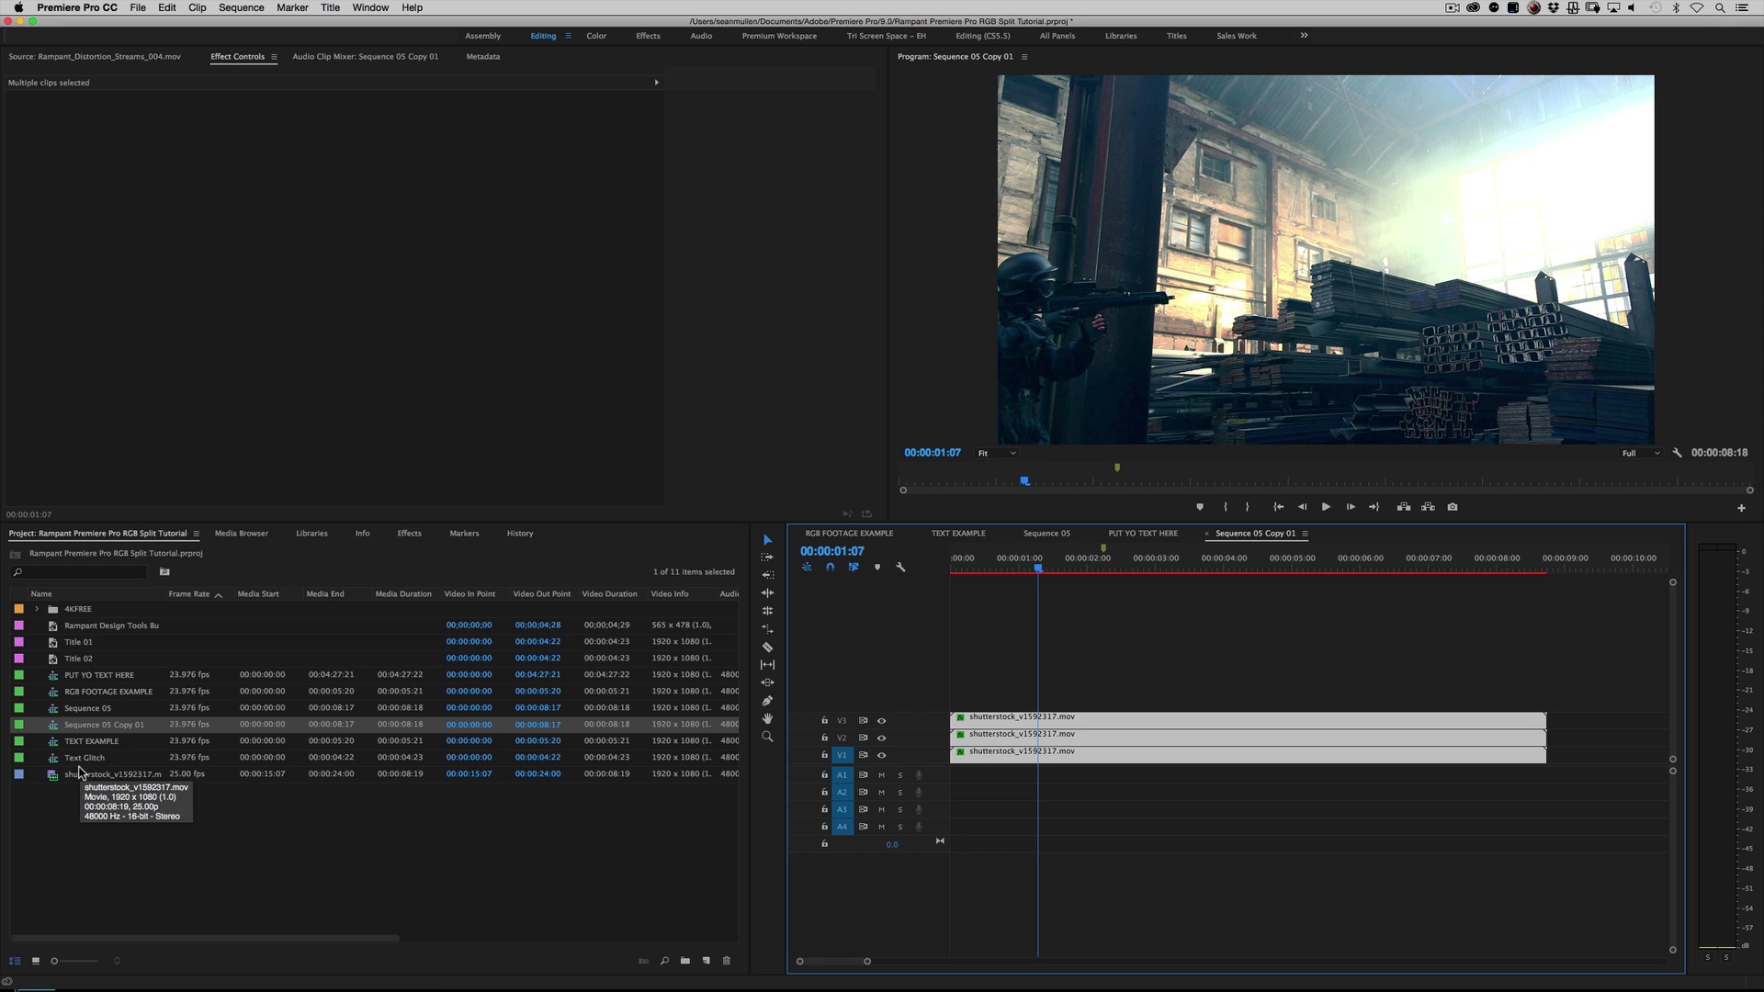
click(97, 680)
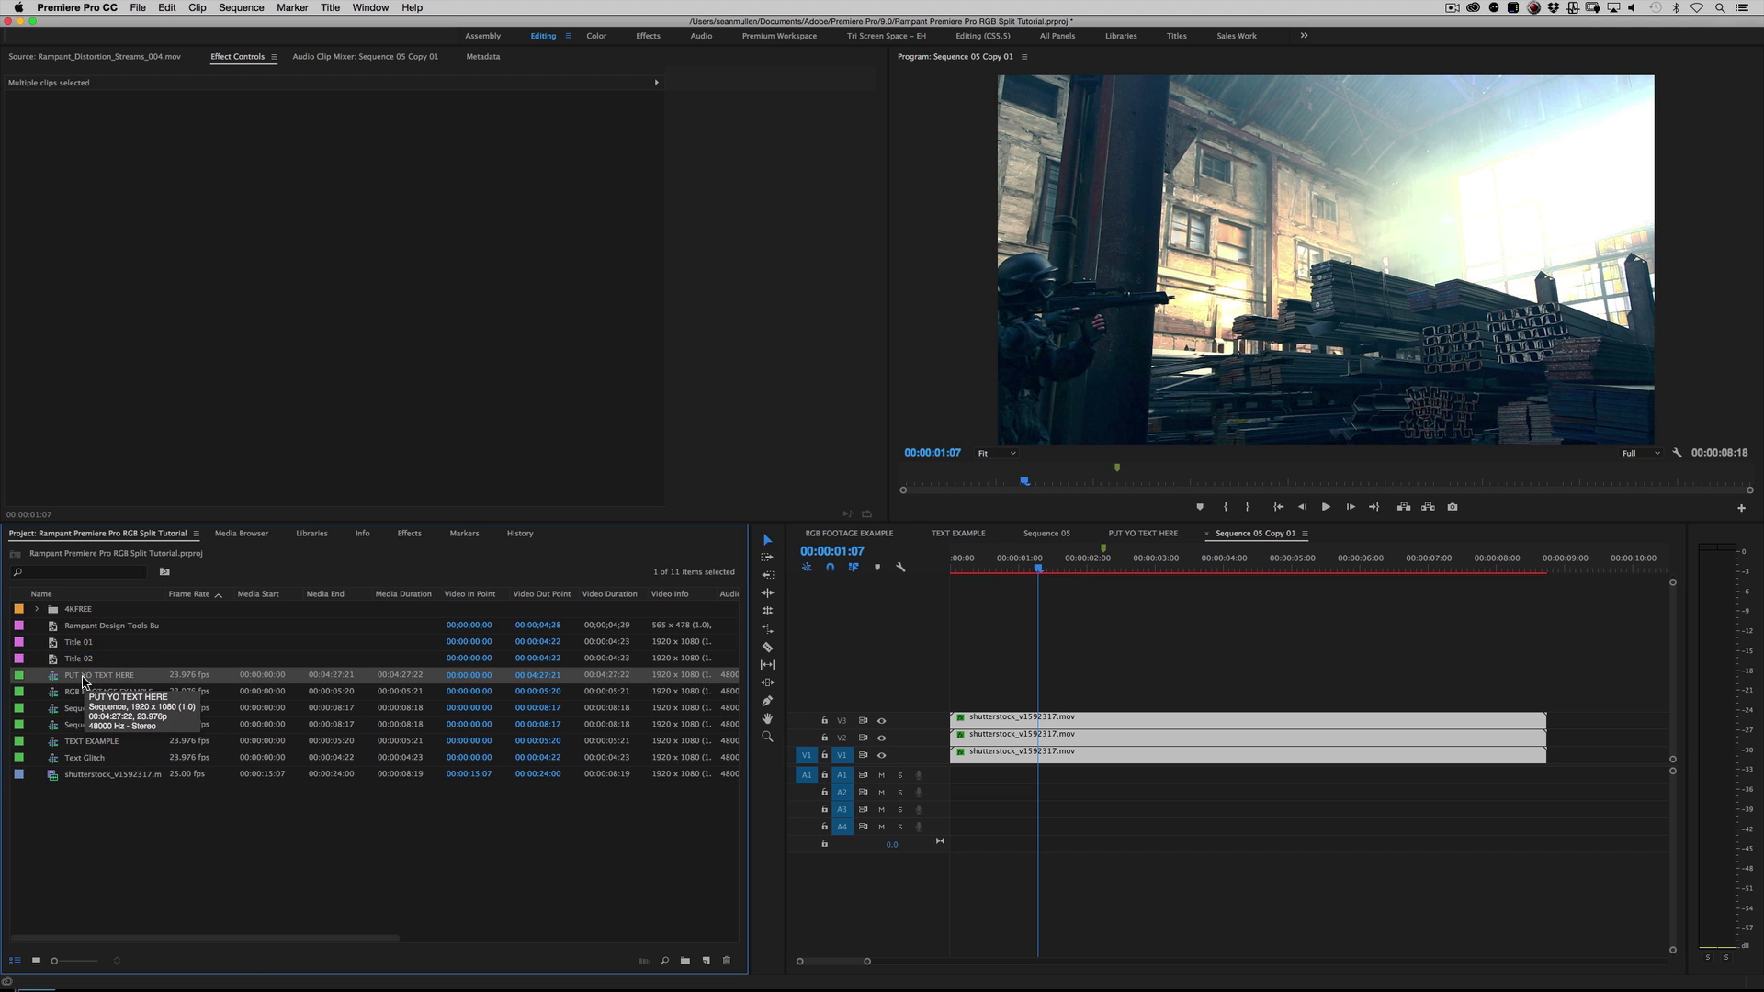
drag(92, 677, 1087, 725)
Step: Play the duplicated sequence, replaying from around 00:00:02:00, to examine the RGB split on the text
click(1001, 558)
key(space)
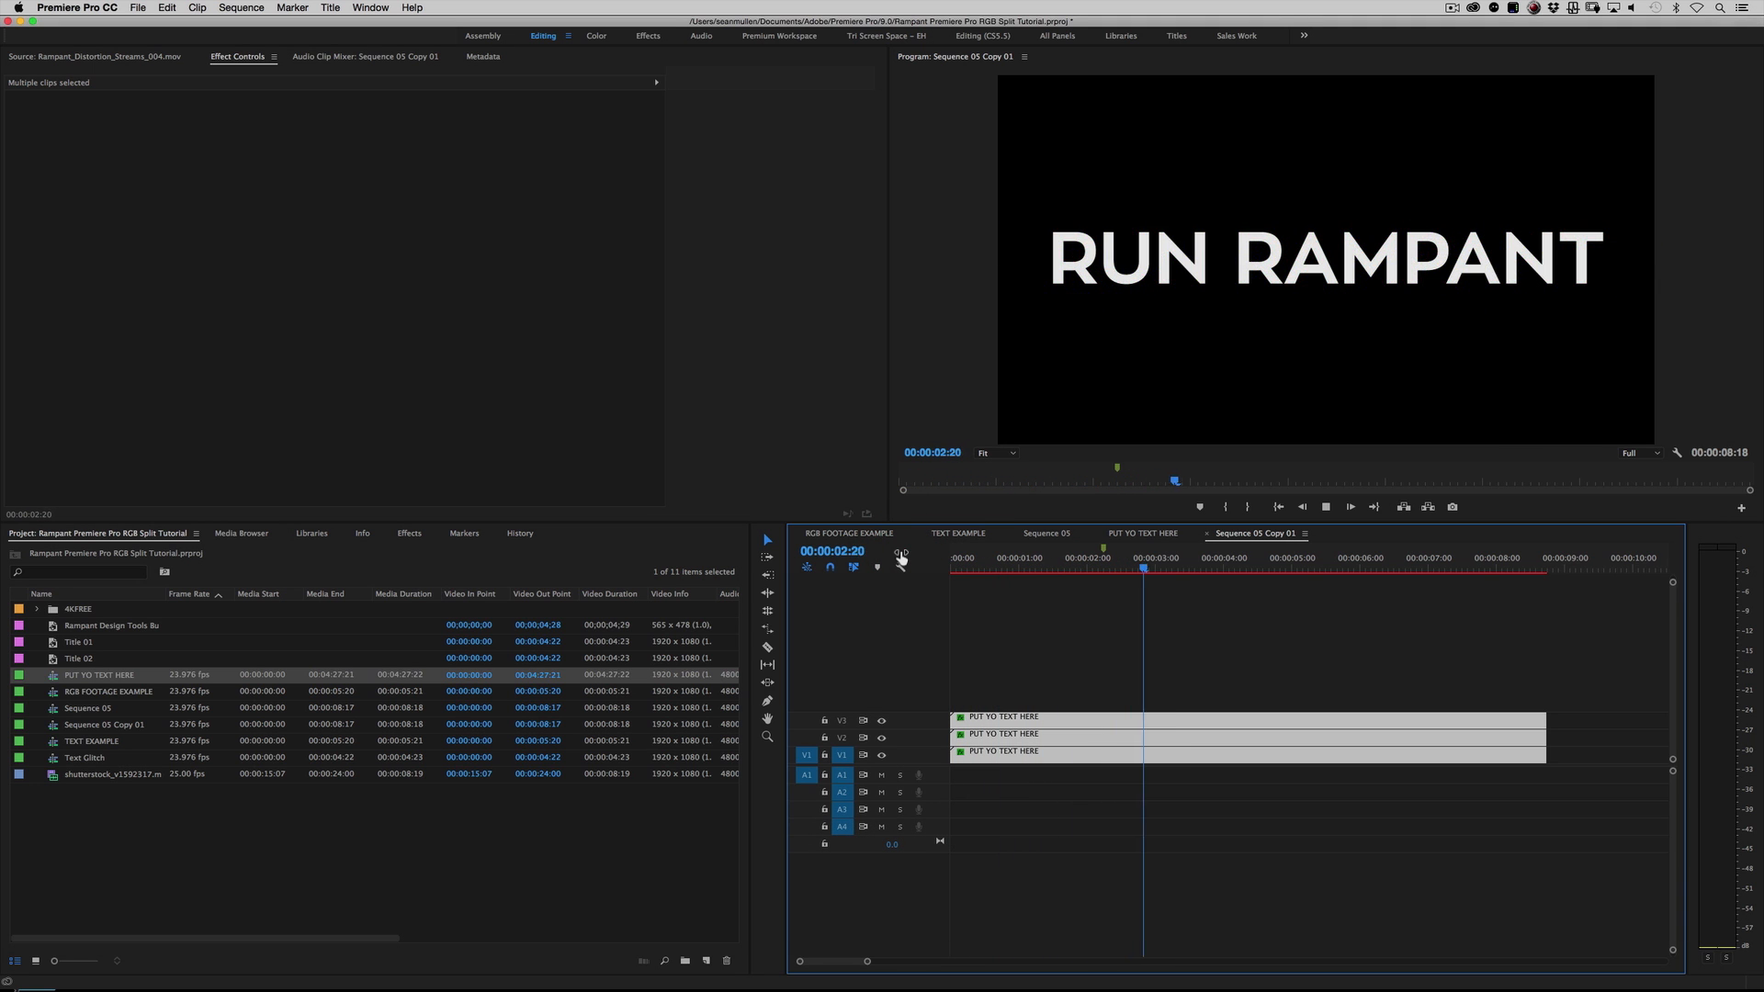
key(space)
click(1082, 563)
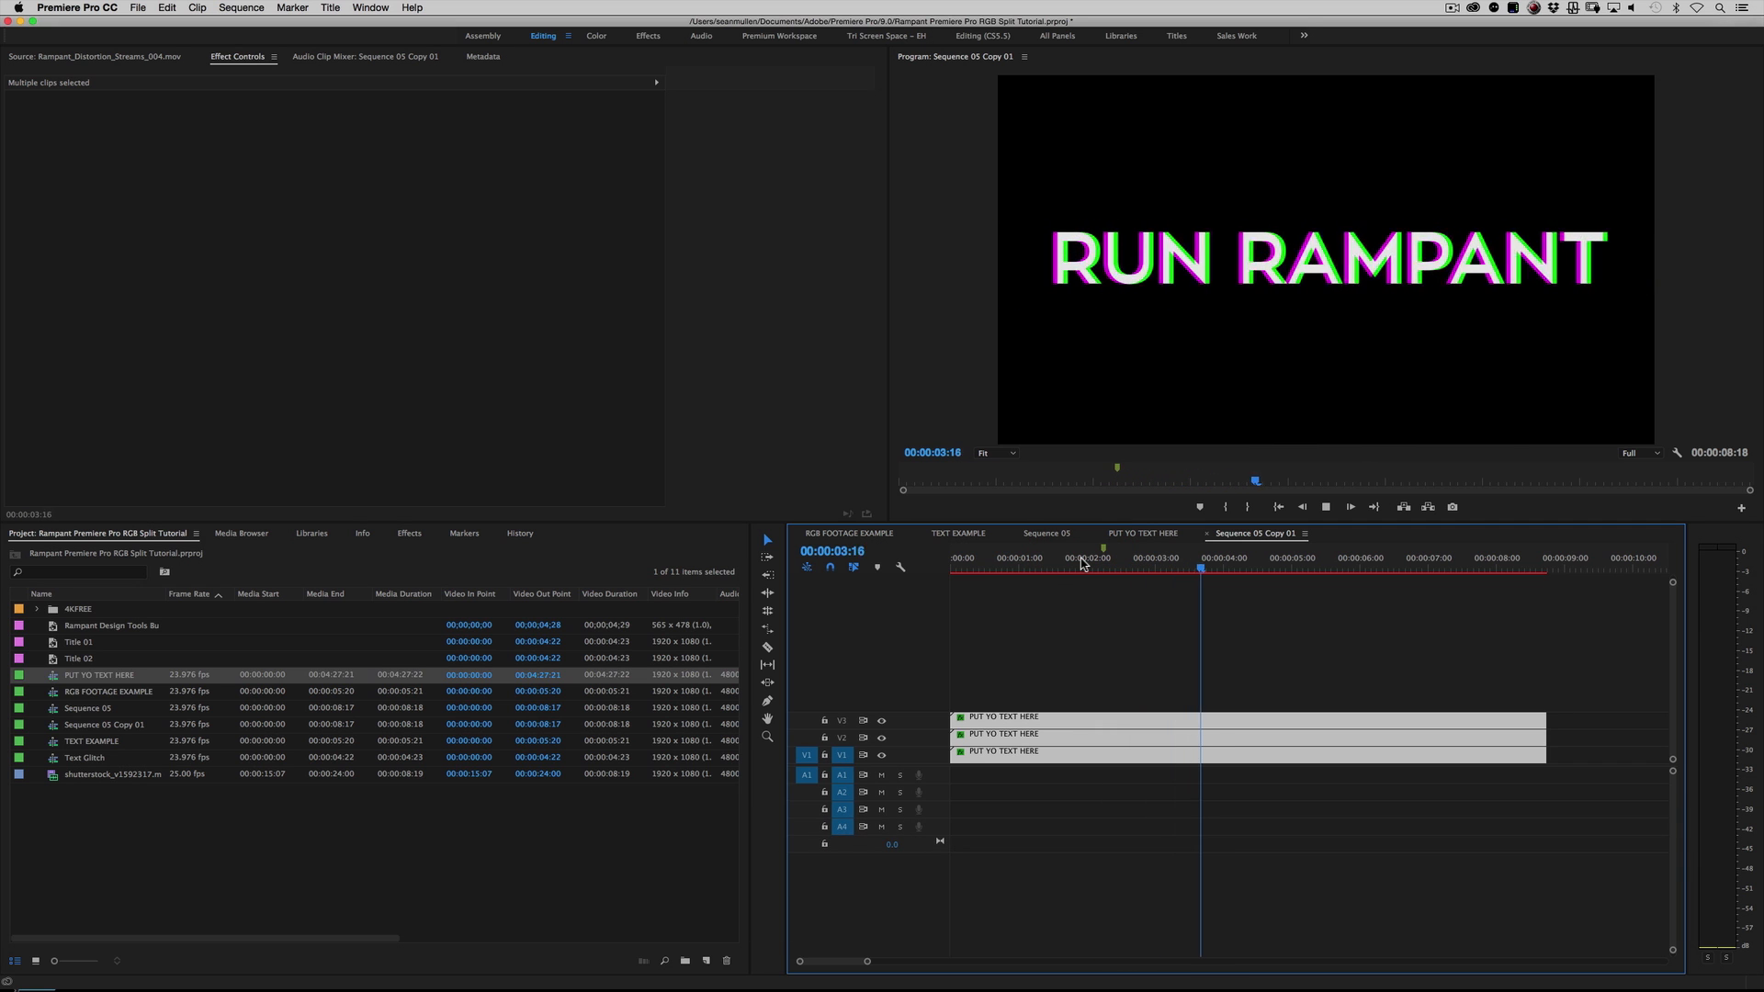
key(space)
click(1082, 562)
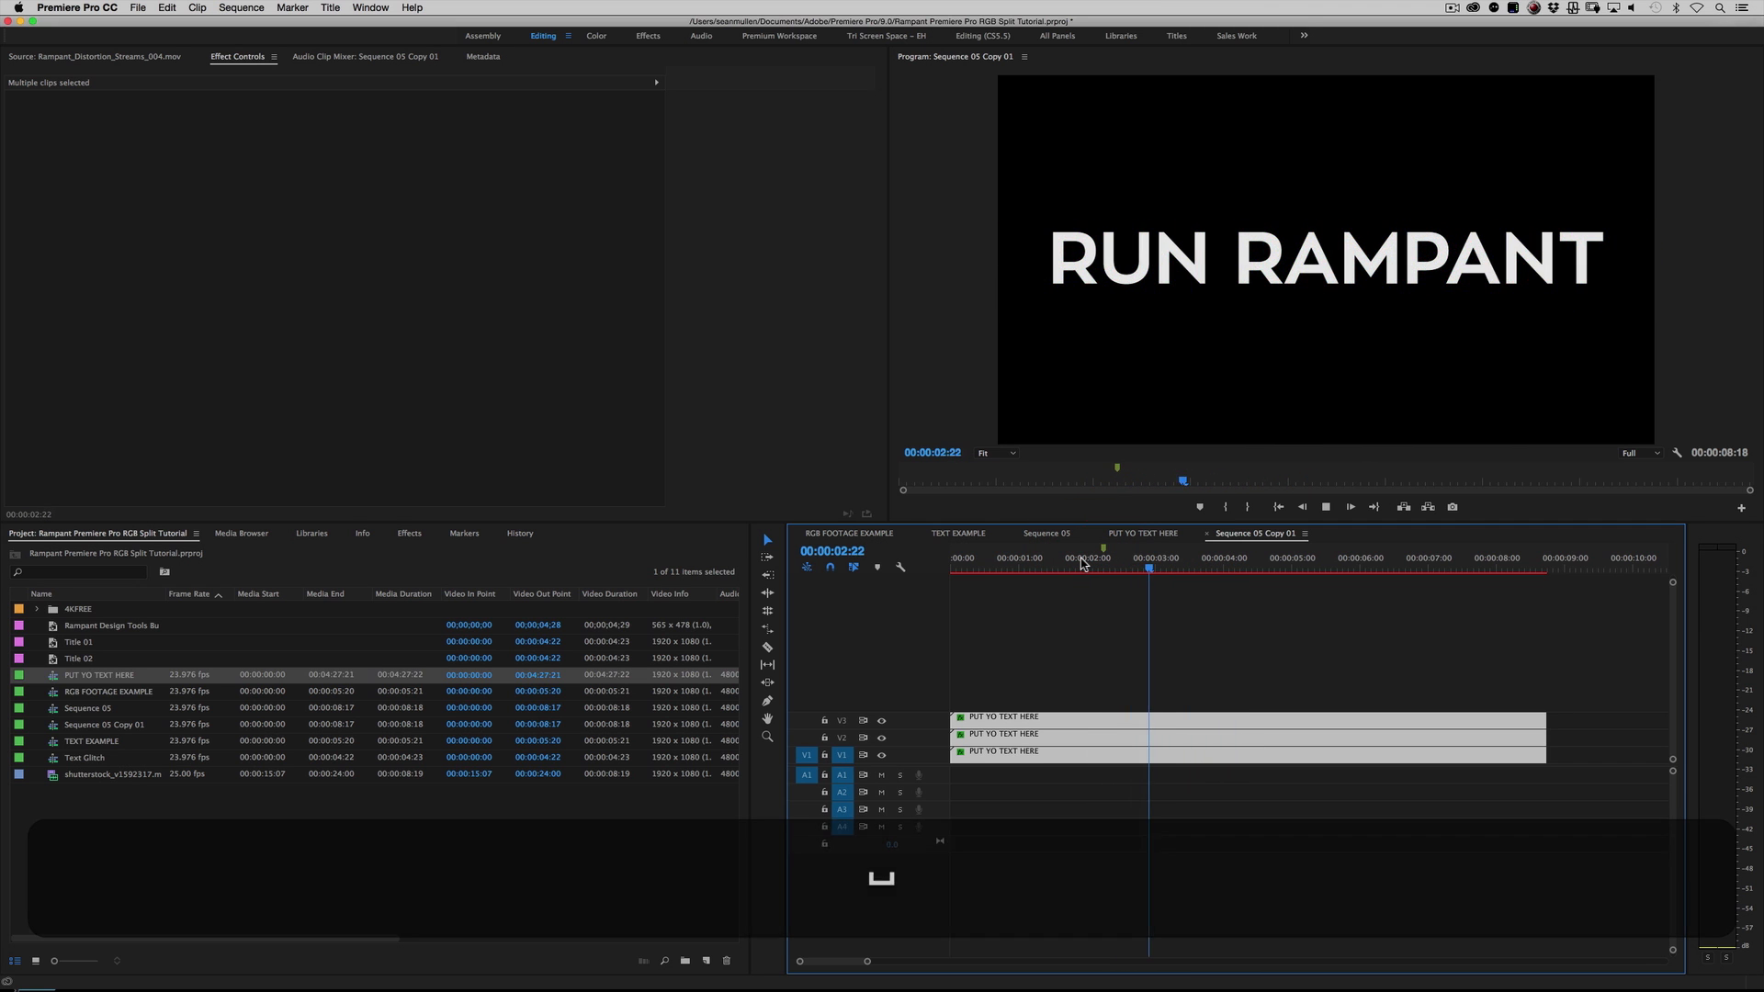
key(space)
click(1082, 562)
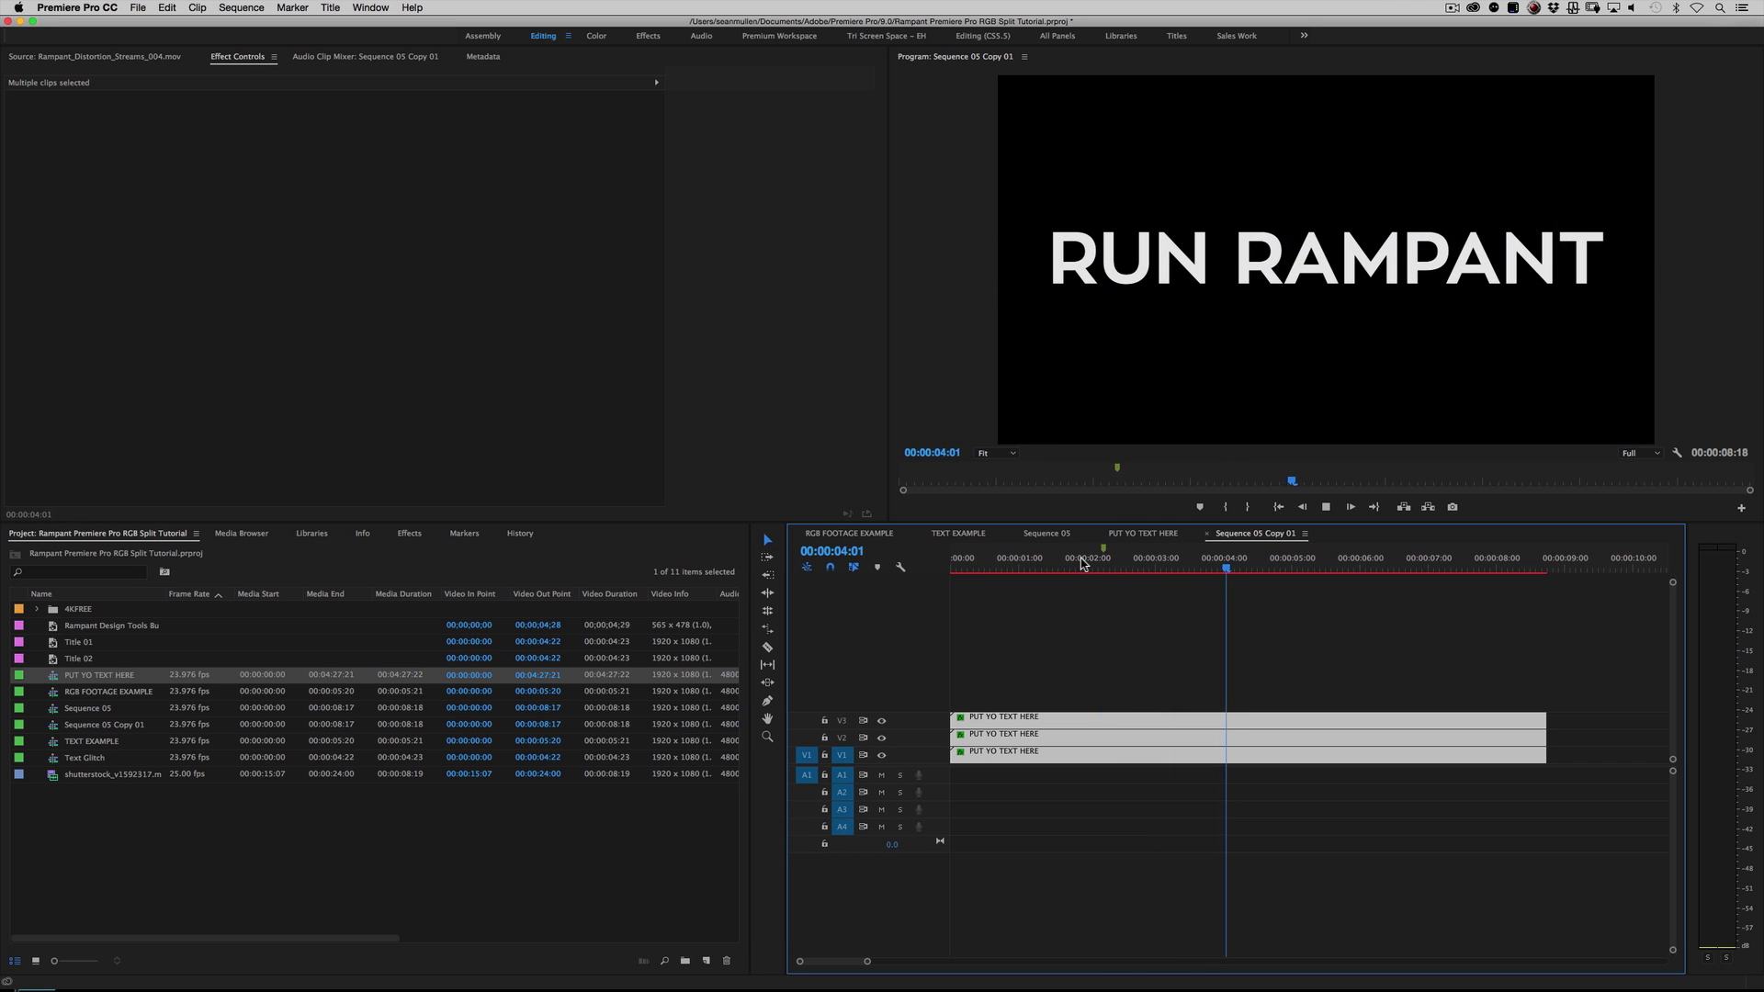
key(space)
click(1082, 562)
key(space)
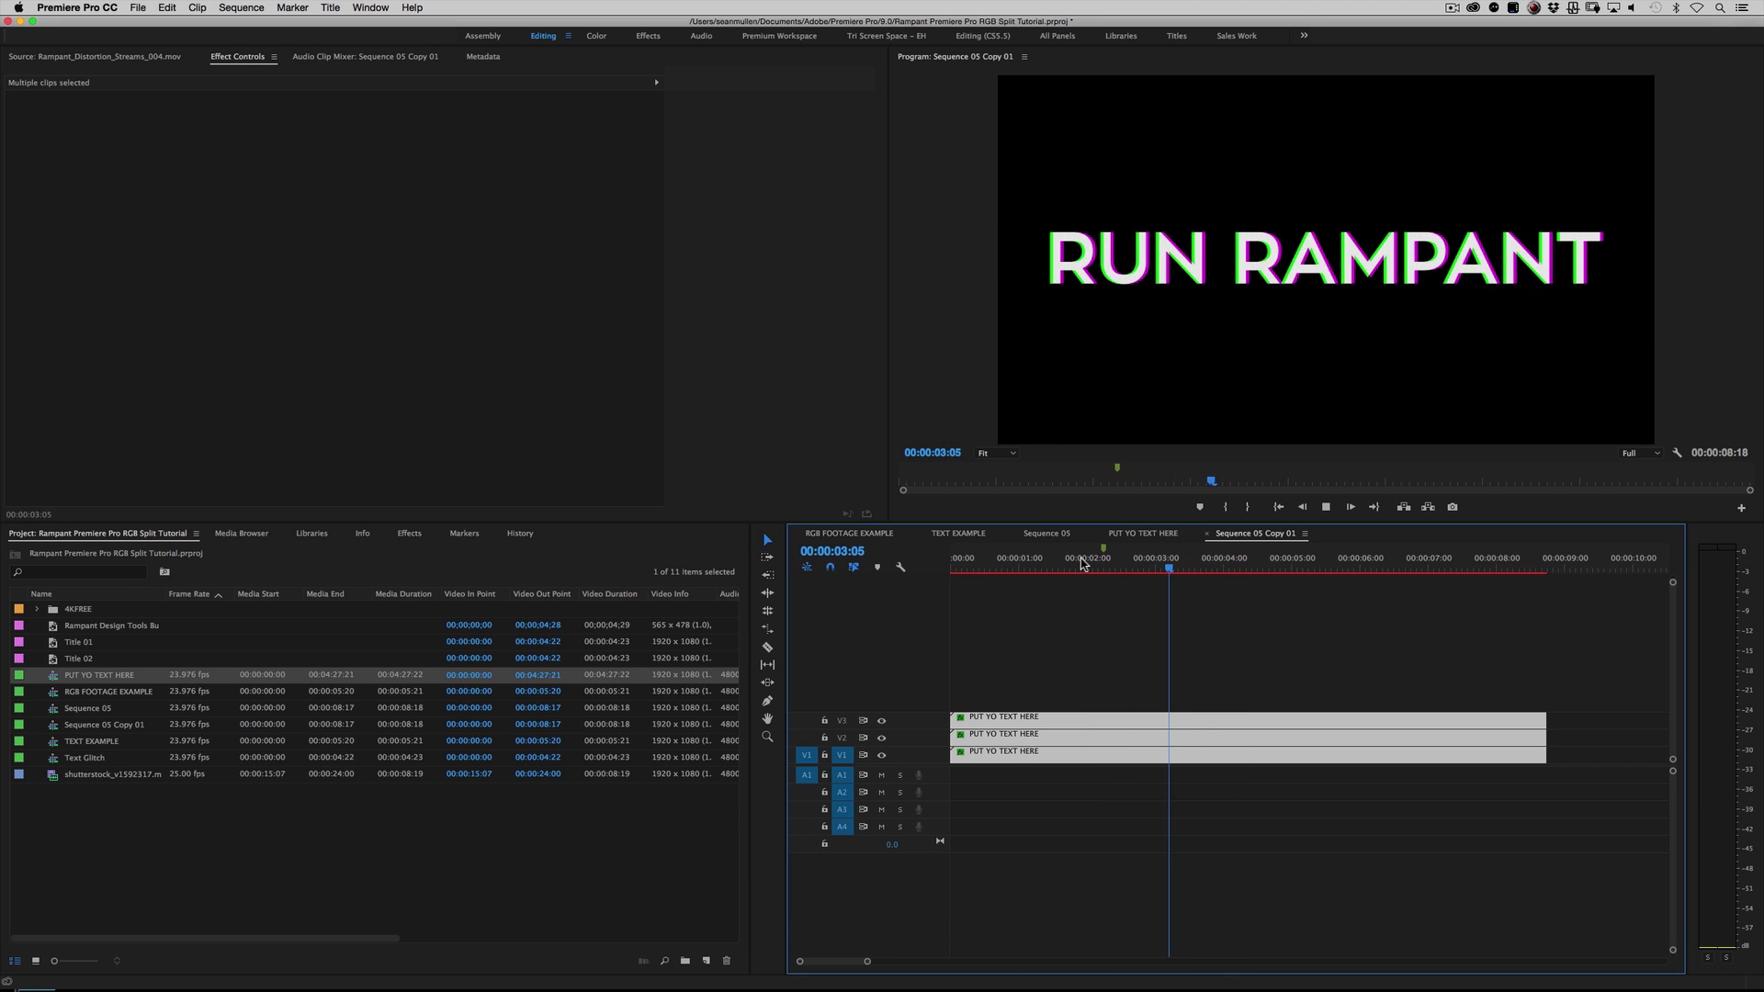
key(space)
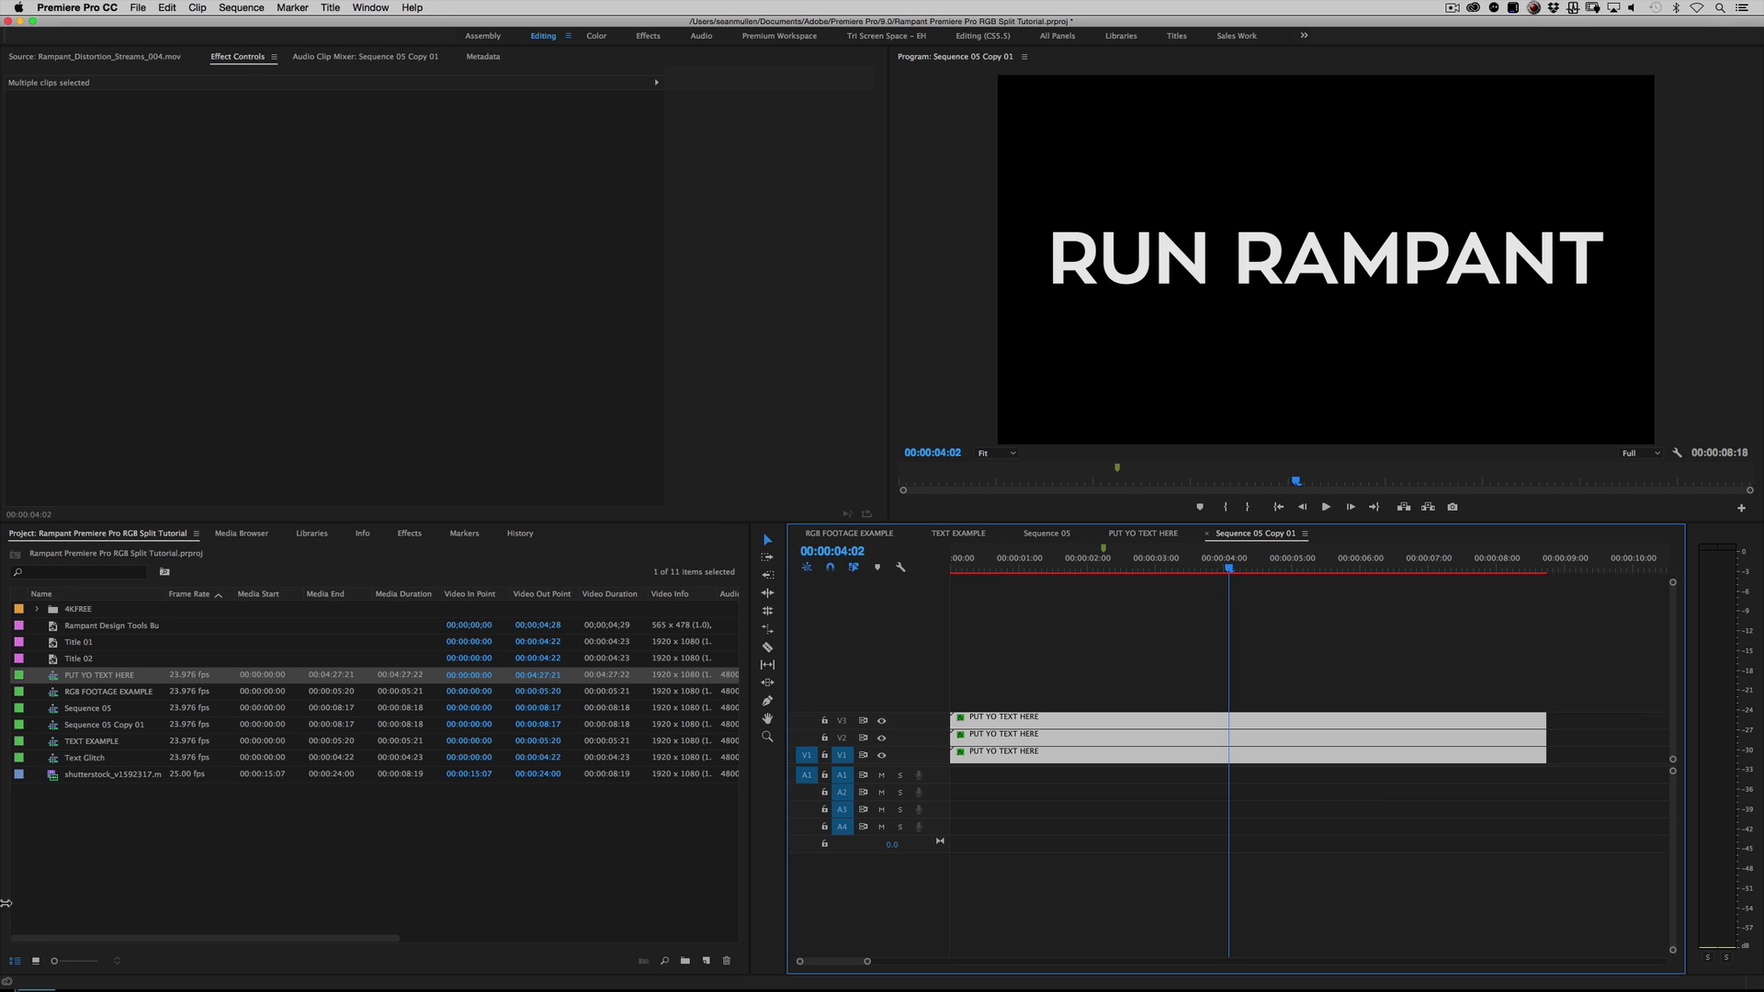
Step: Create a sequence named PUT YO FOOTAGE HERE and place shutterstock_v1592317.mov at the start of its V1 track
click(134, 7)
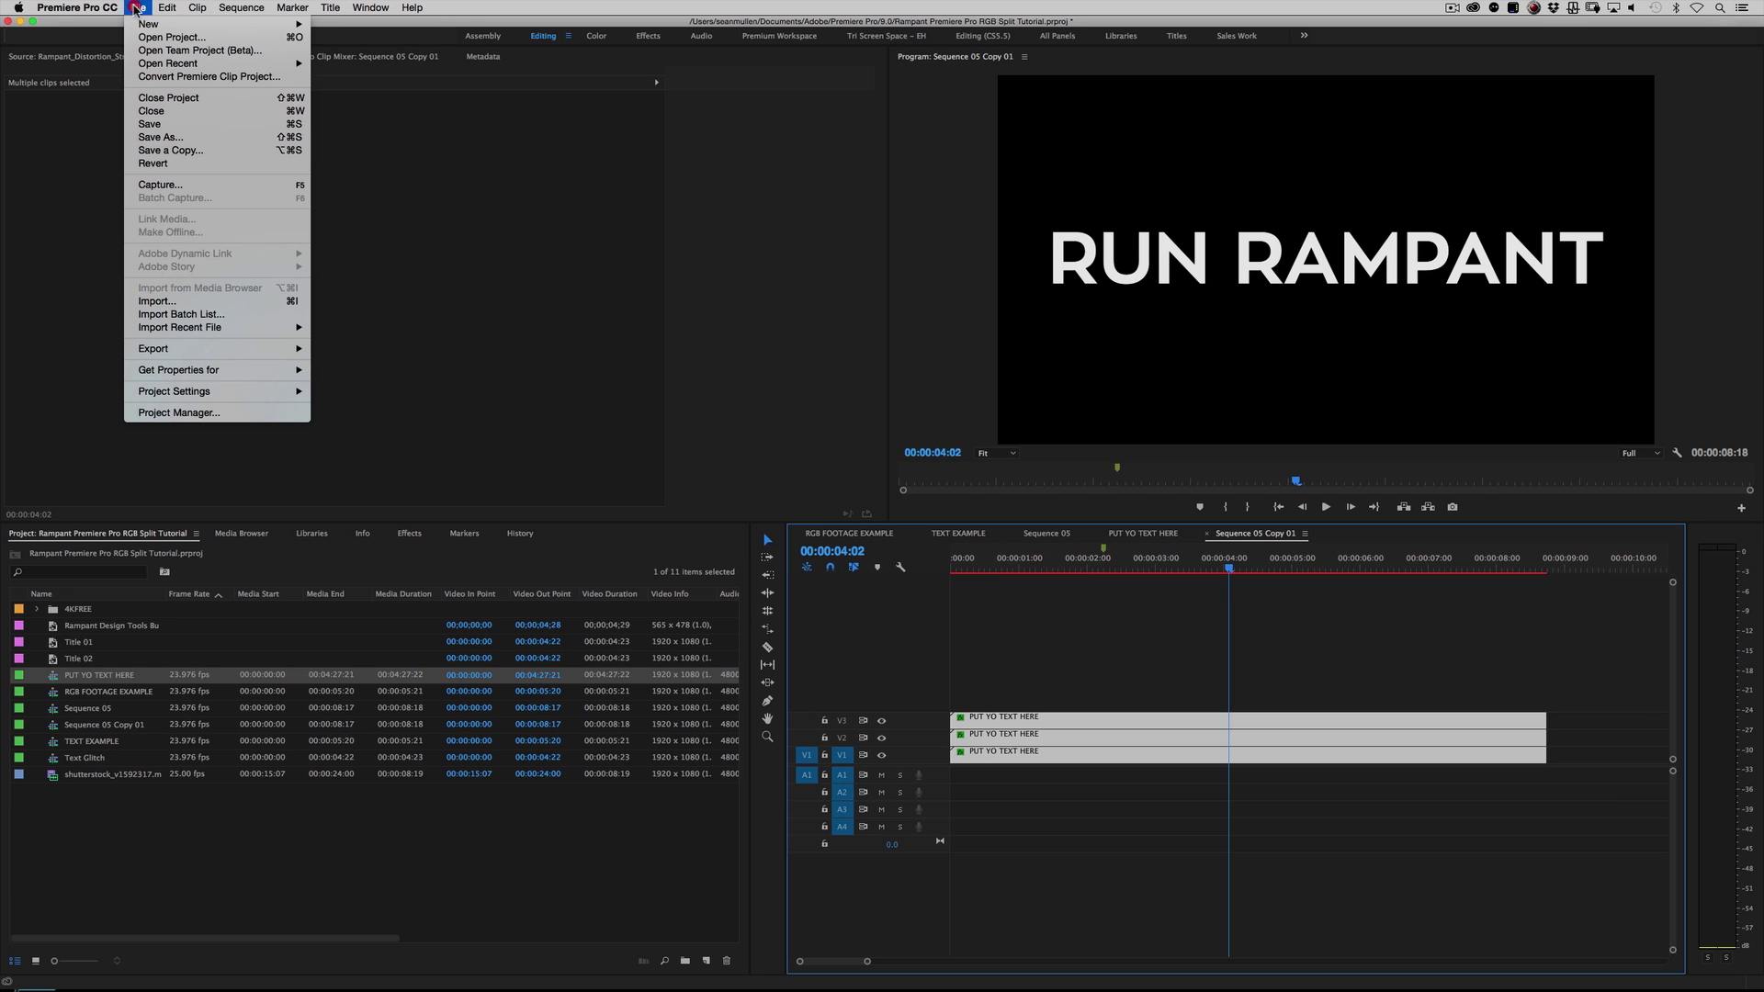
mouse_move(136, 23)
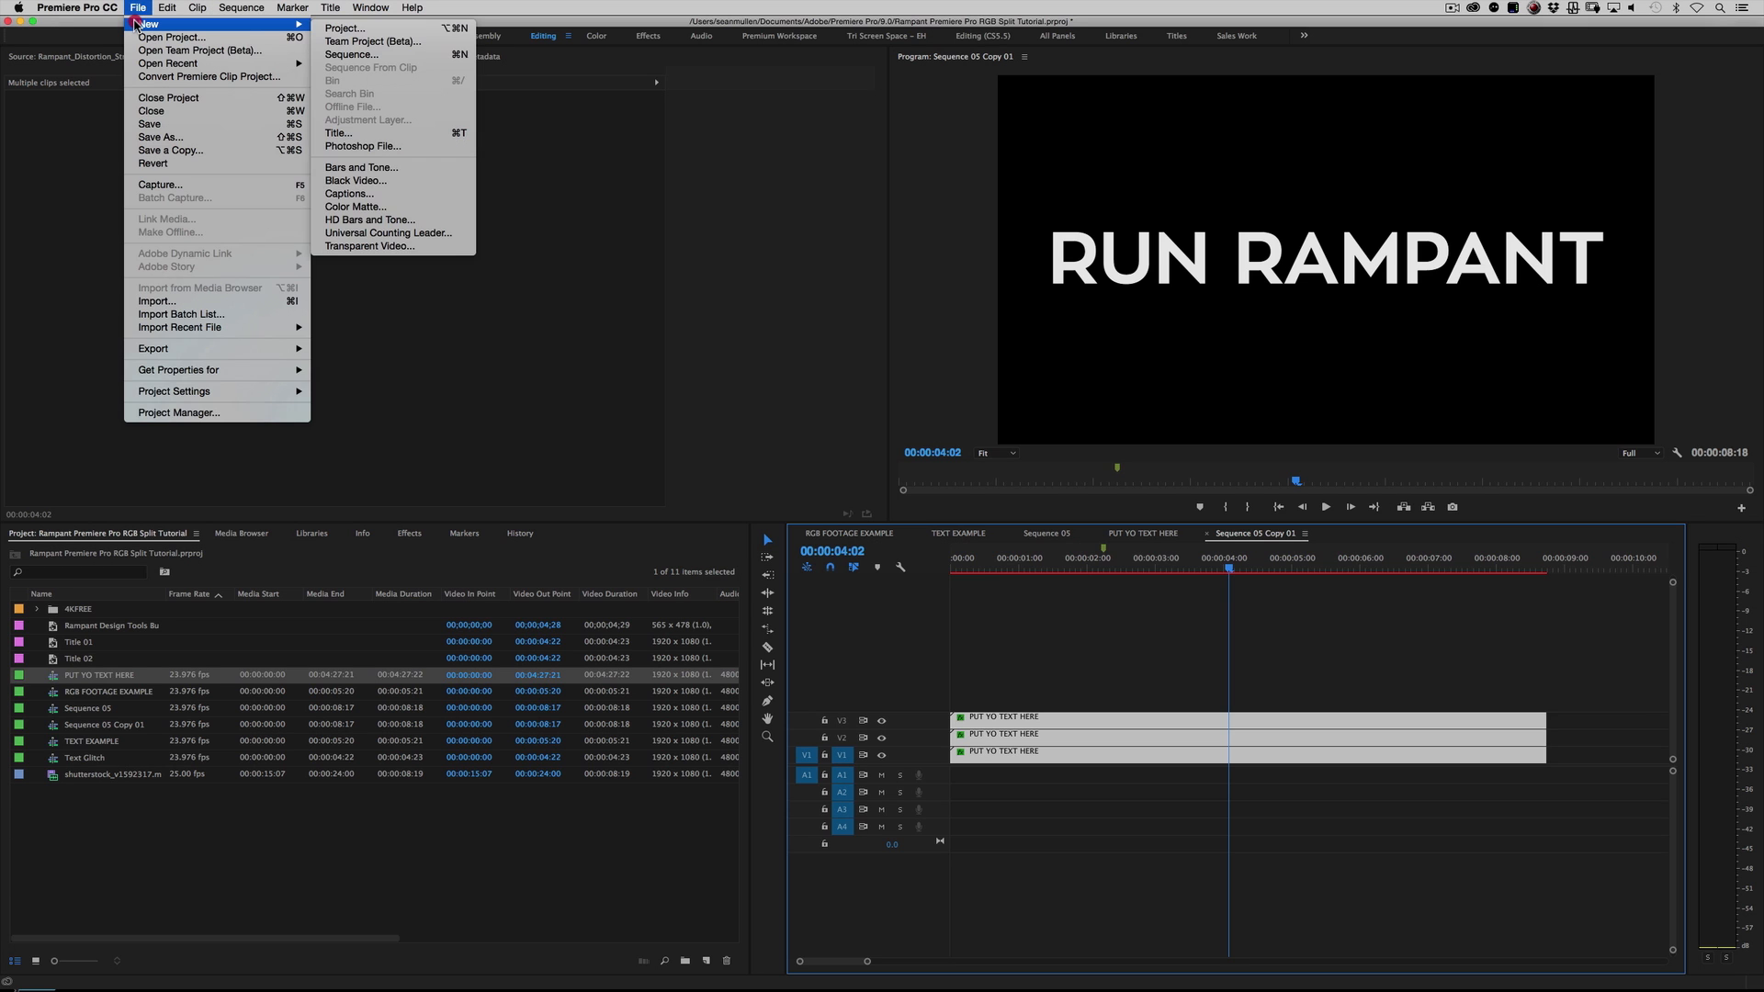
click(352, 55)
text(PUT YO FOOTAGE HERE)
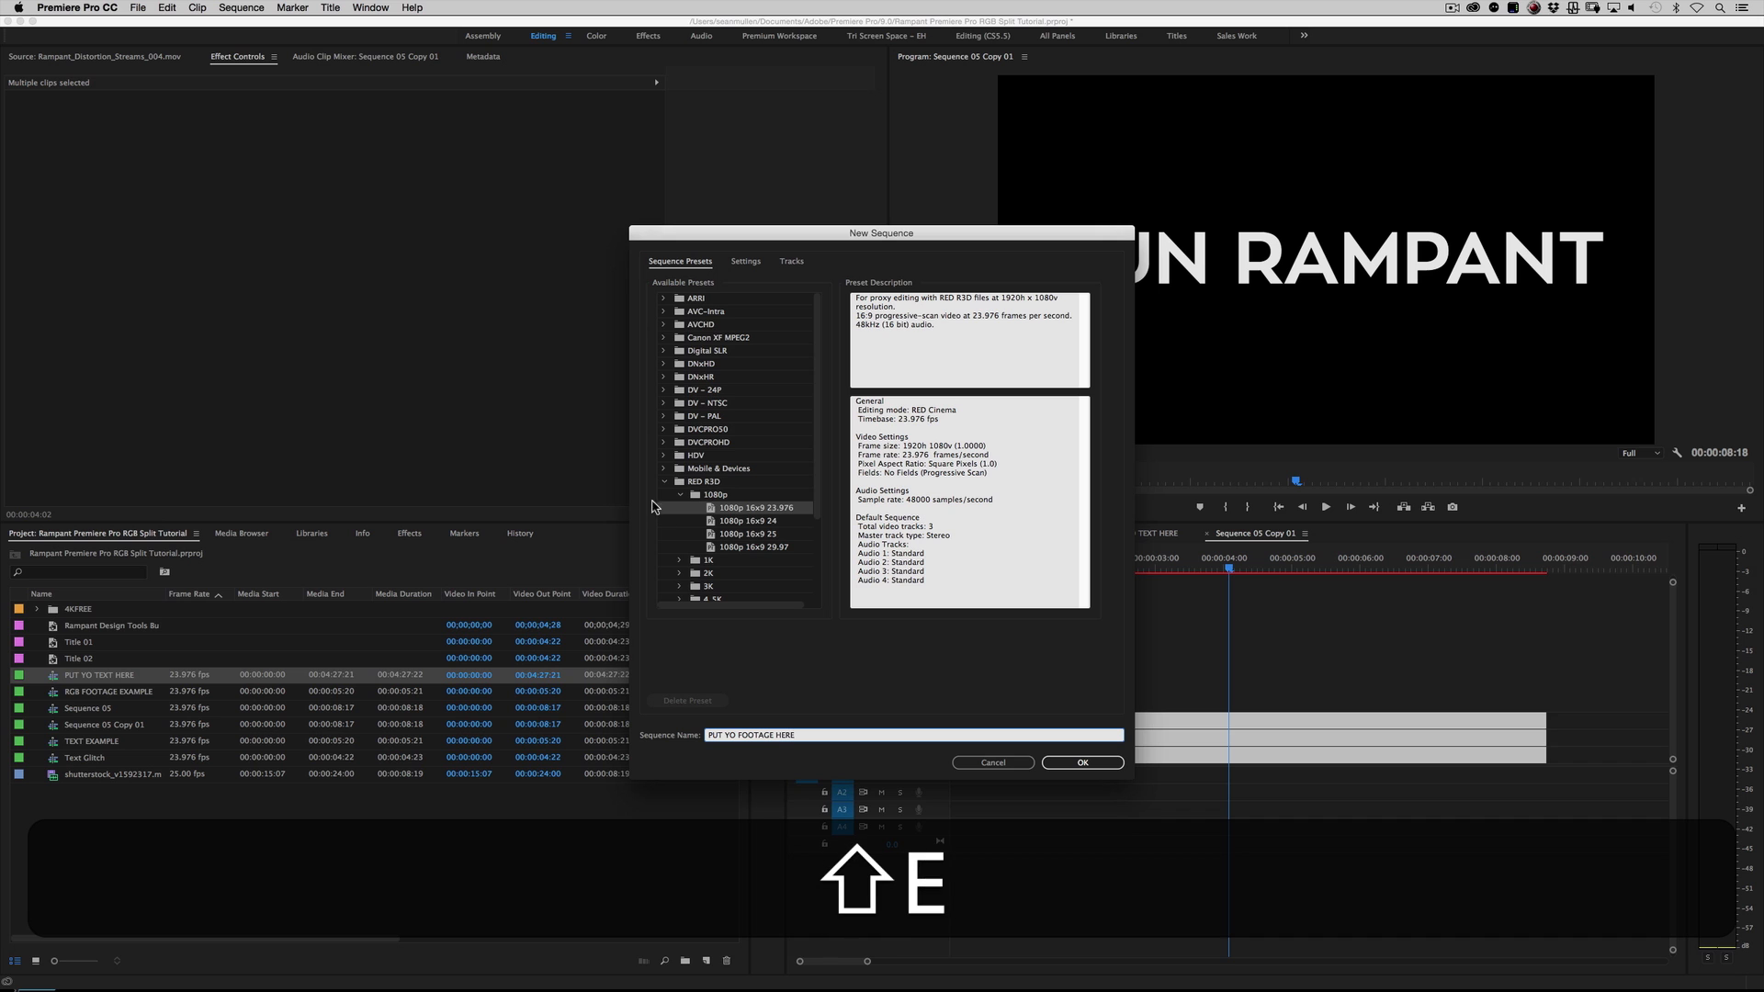
click(1073, 760)
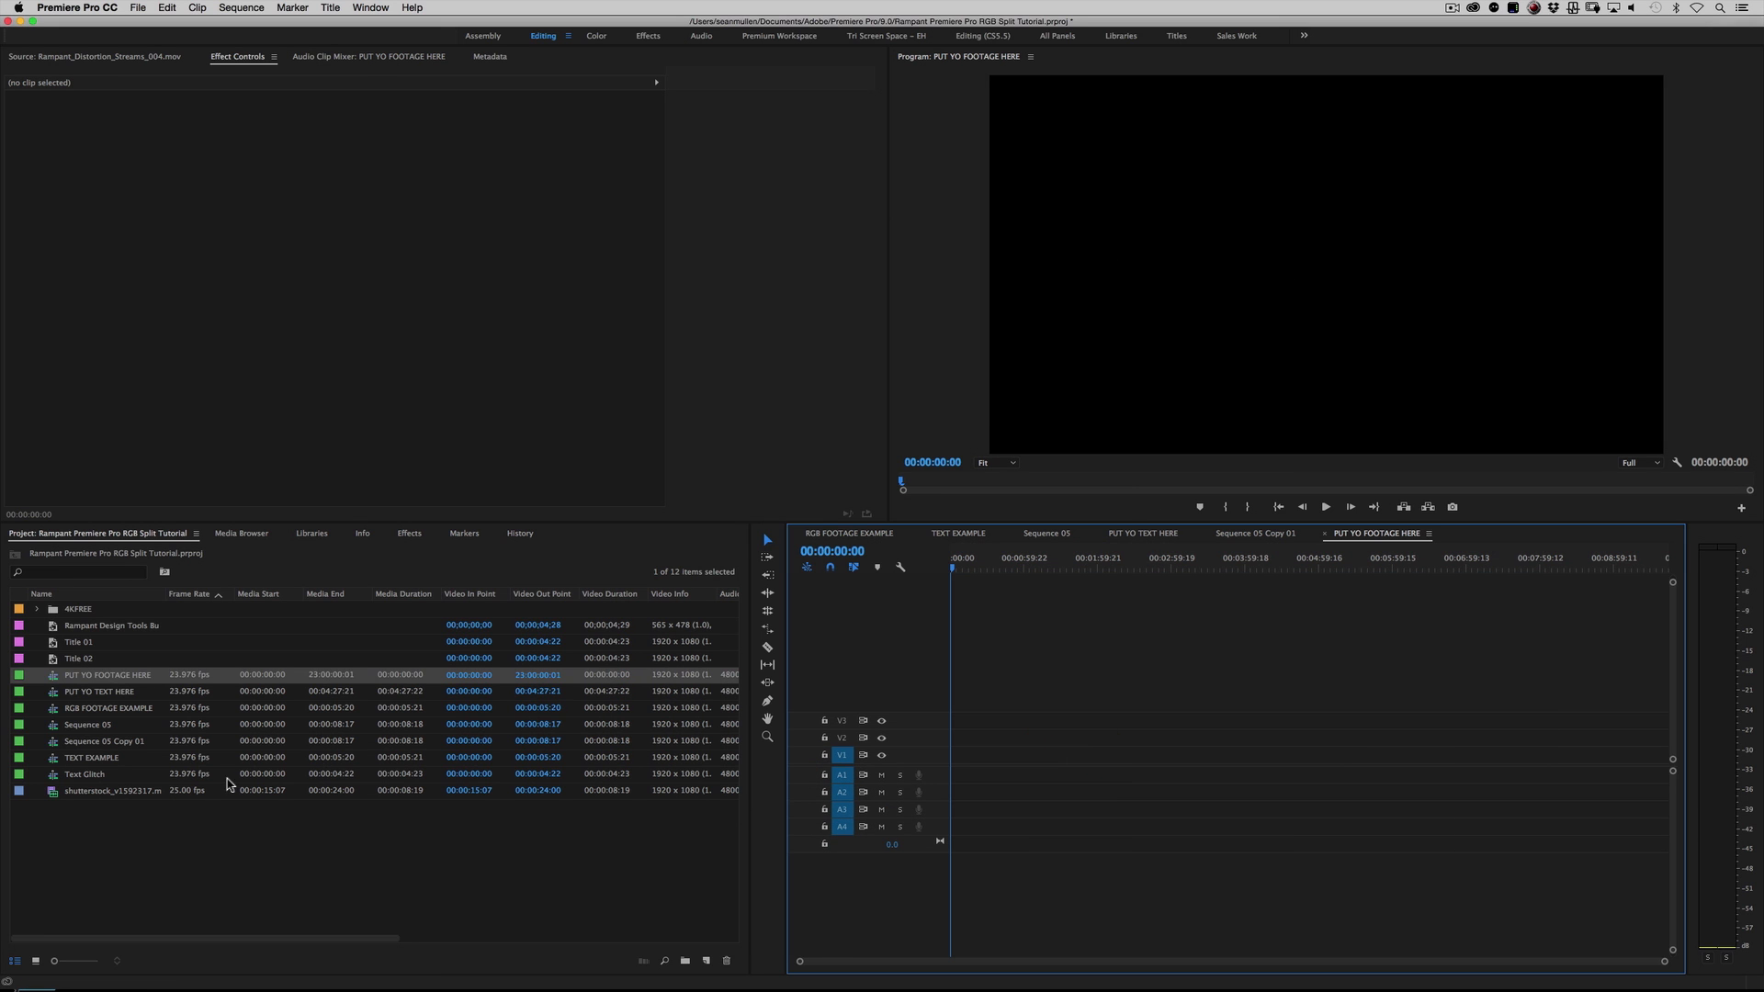
click(116, 837)
drag(101, 798, 1038, 759)
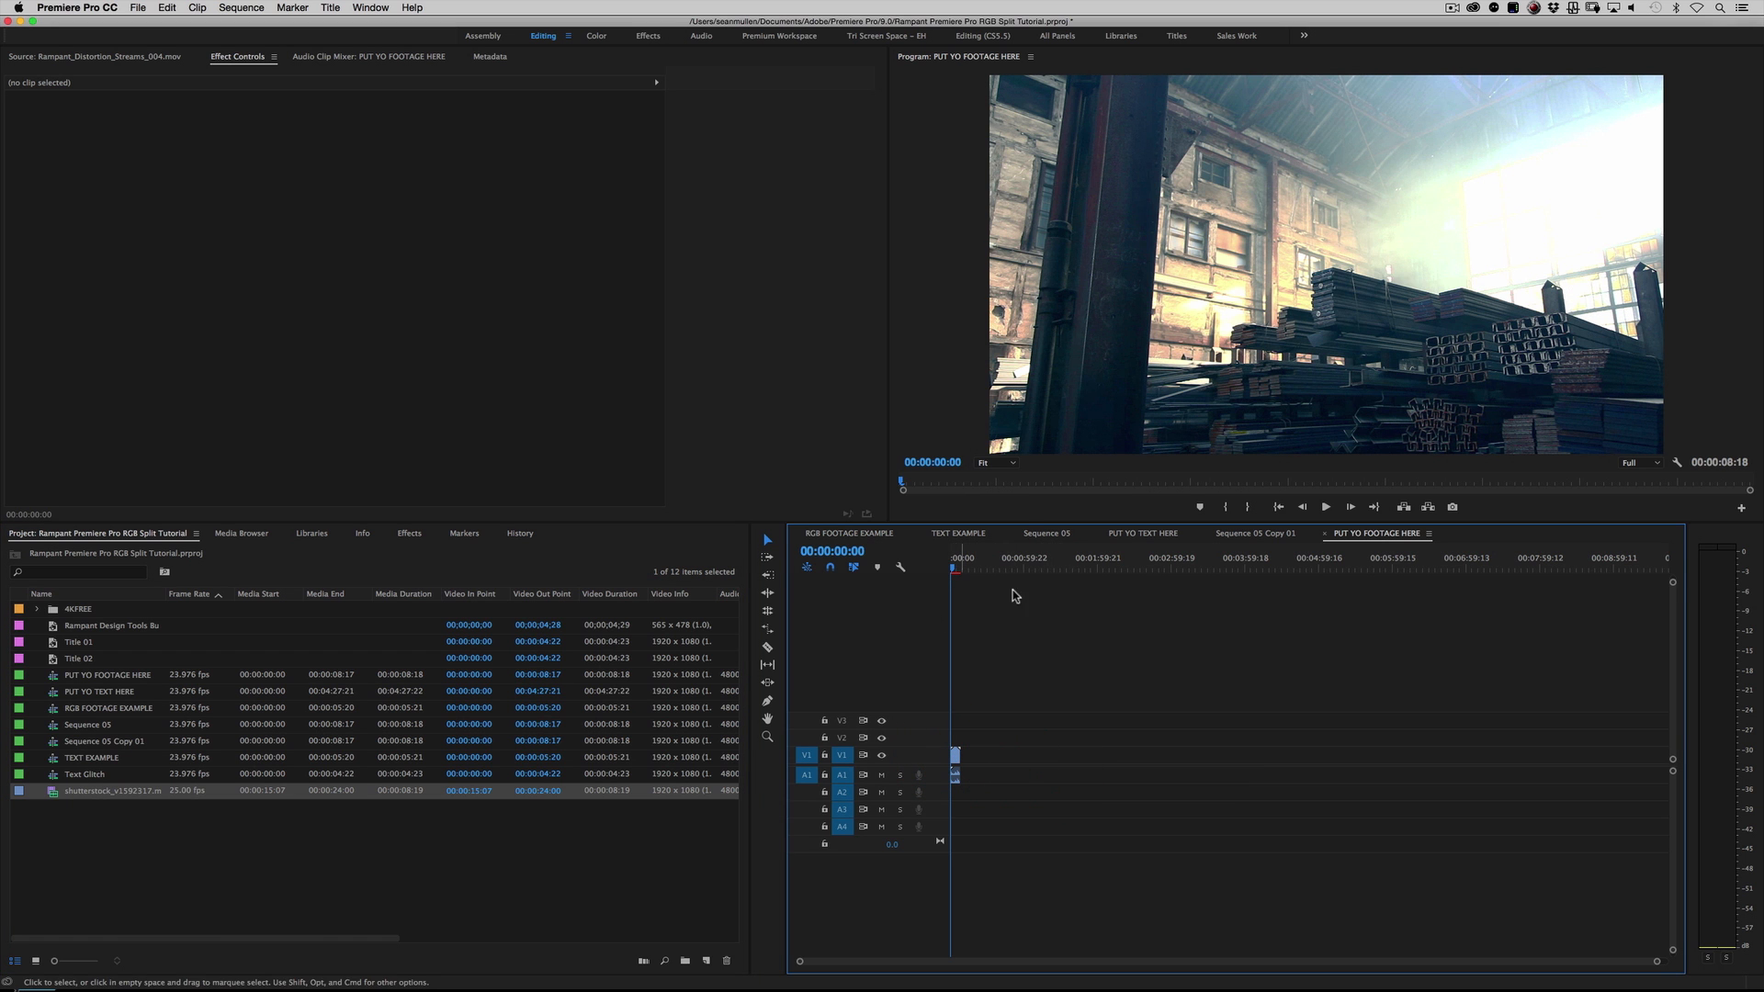
Step: In Sequence 05 Copy 01, replace the three PUT YO TEXT HERE clips on V1 to V3 with the PUT YO FOOTAGE HERE sequence
click(1255, 532)
drag(1142, 562, 1105, 556)
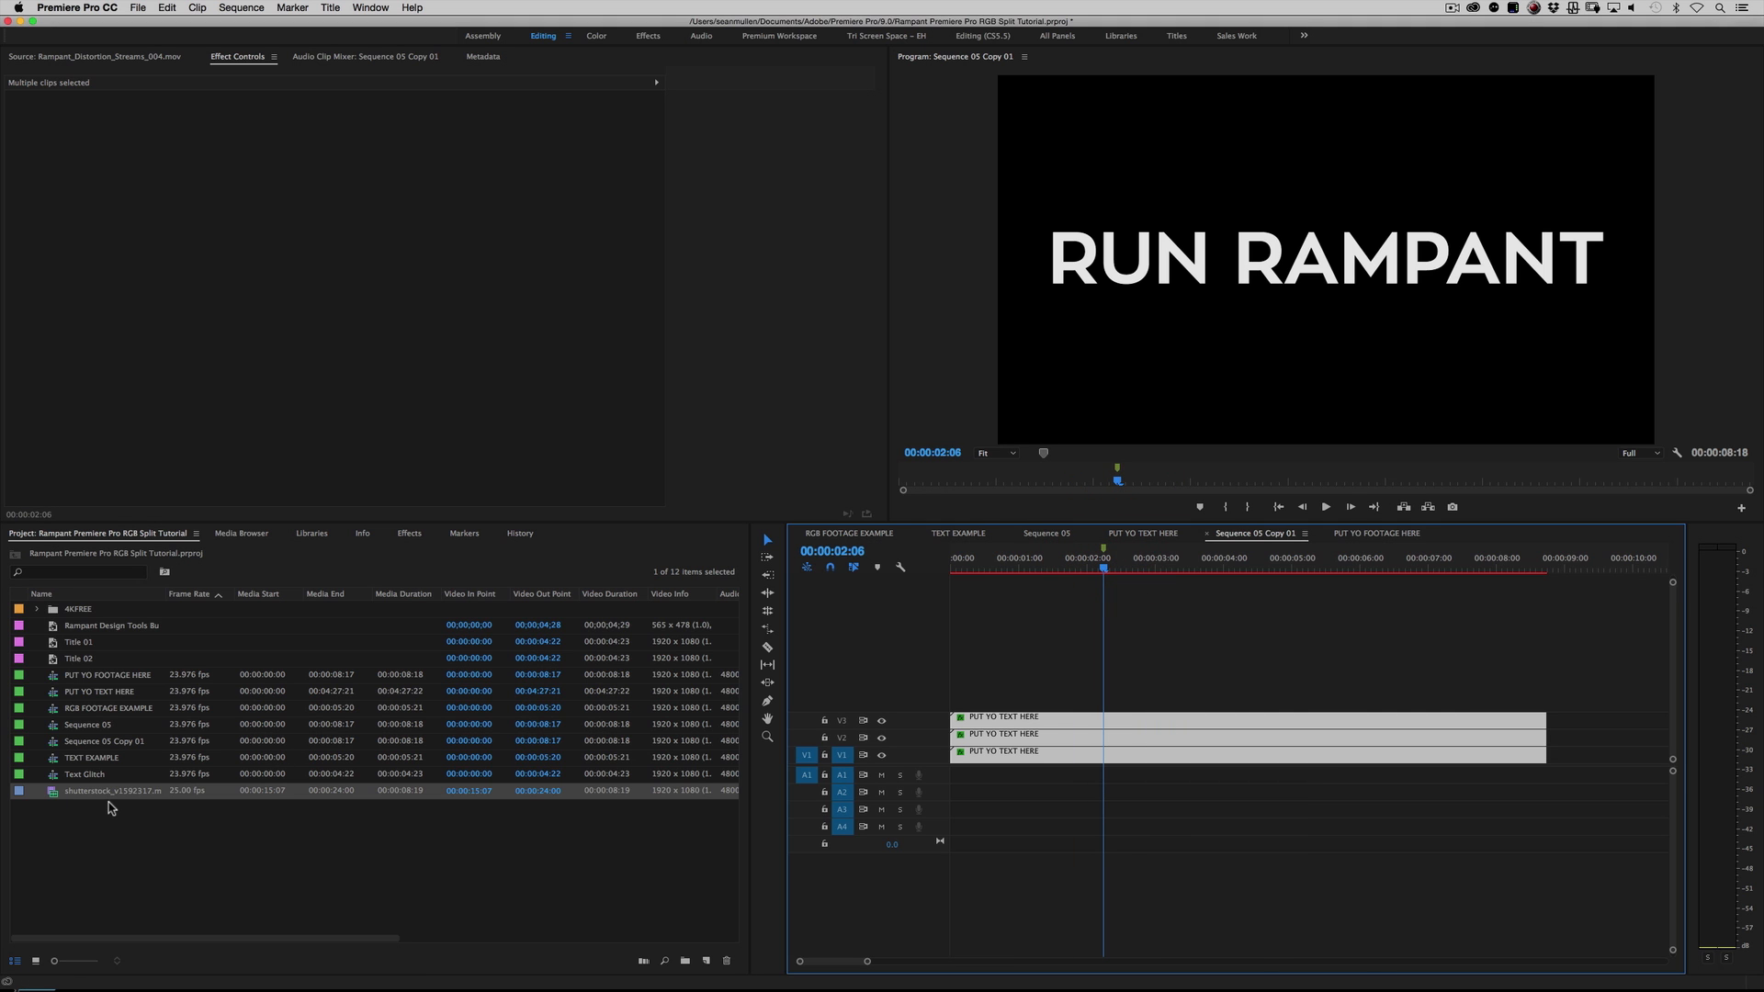
drag(100, 674, 1023, 753)
Step: Play and scrub Sequence 05 Copy 01 around 00:00:02:00 to examine the RGB split on the nested footage
click(1050, 569)
key(space)
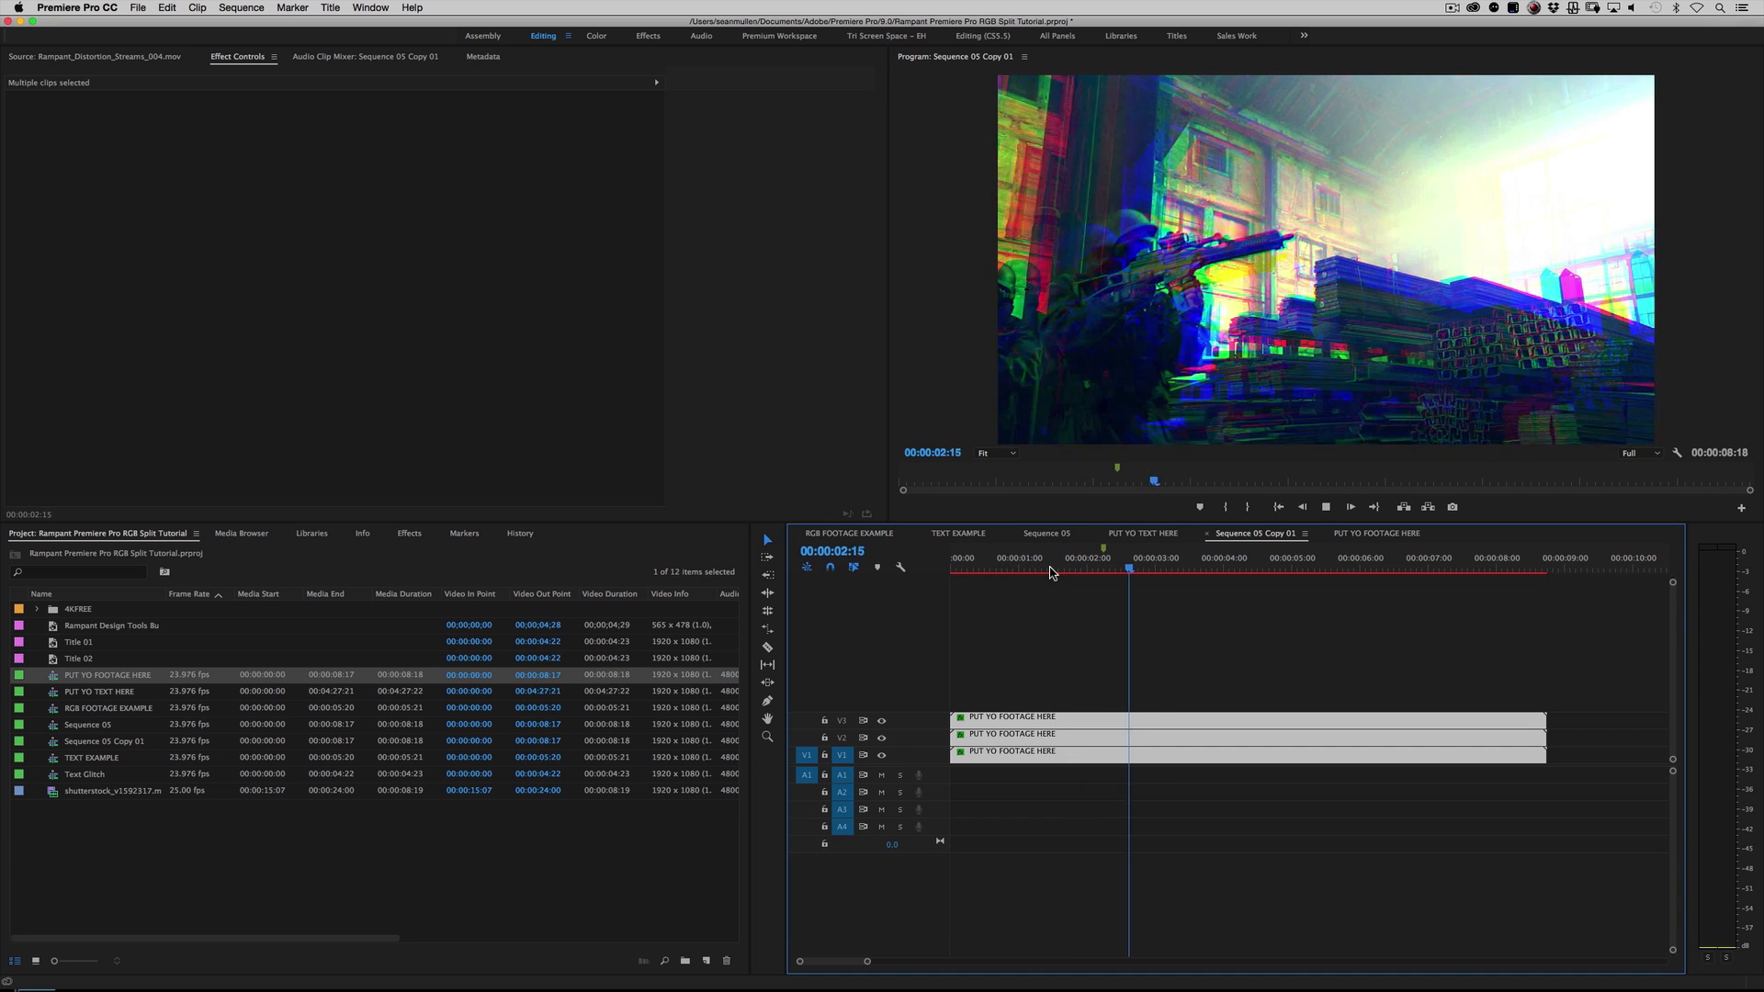
drag(1056, 569, 1084, 570)
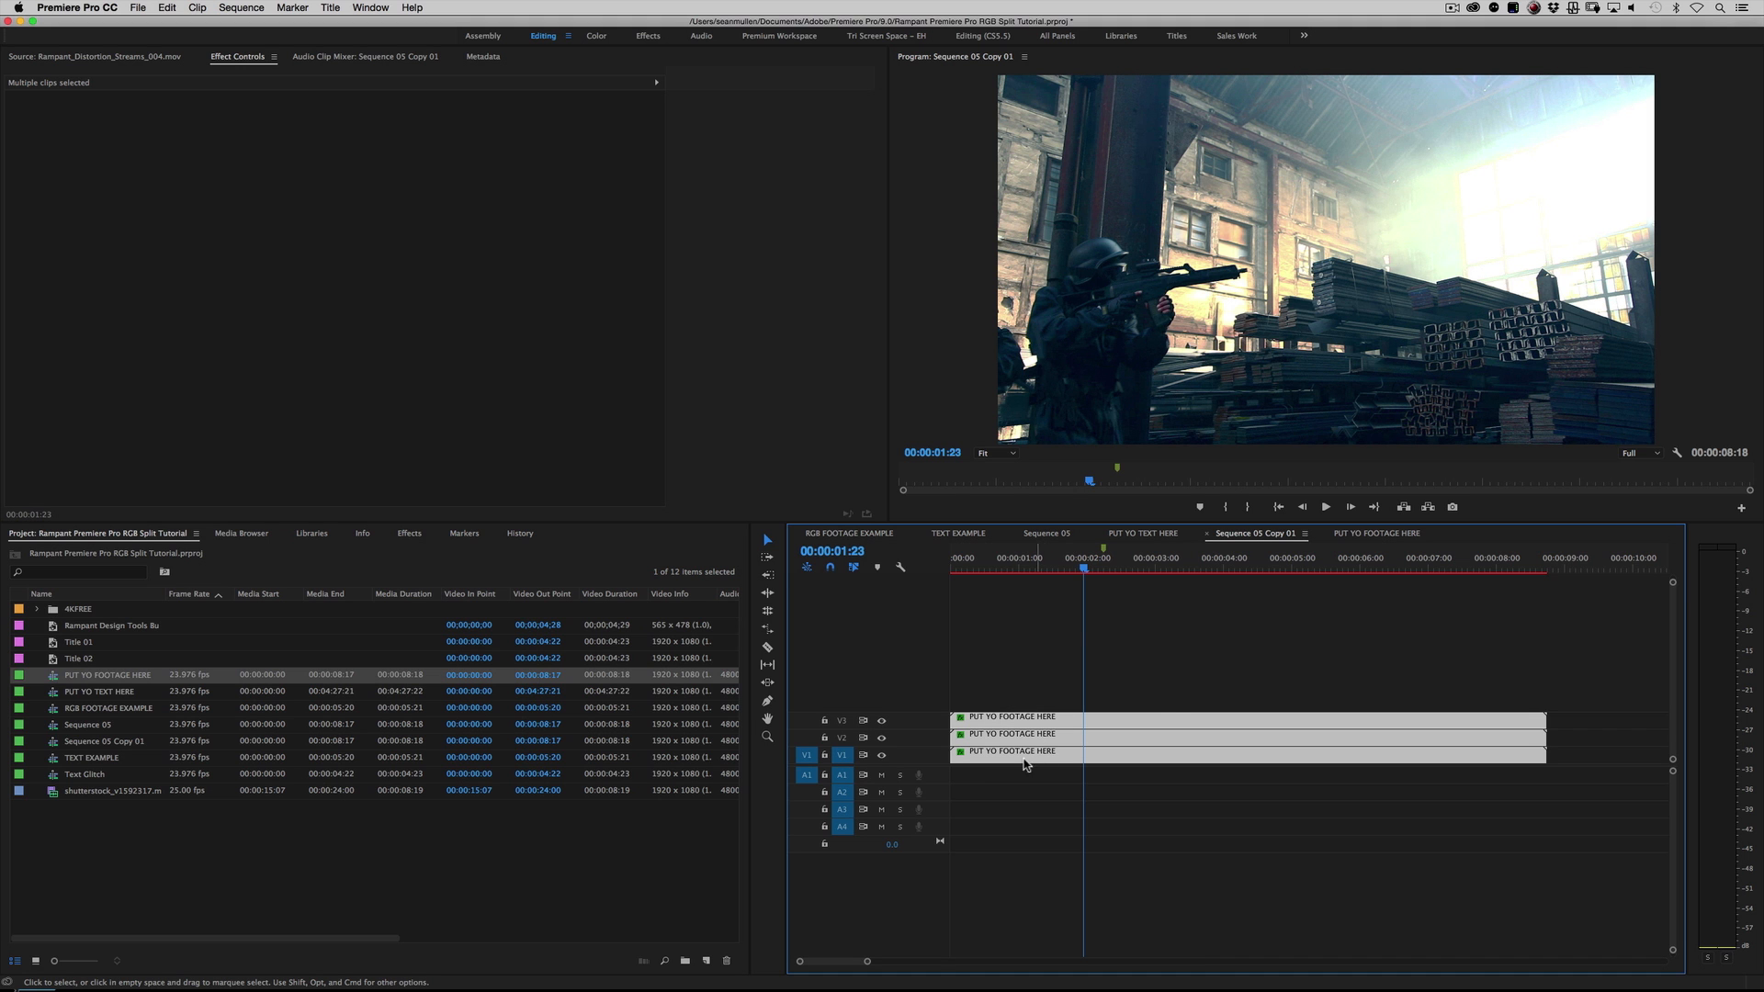
drag(1076, 549, 1112, 556)
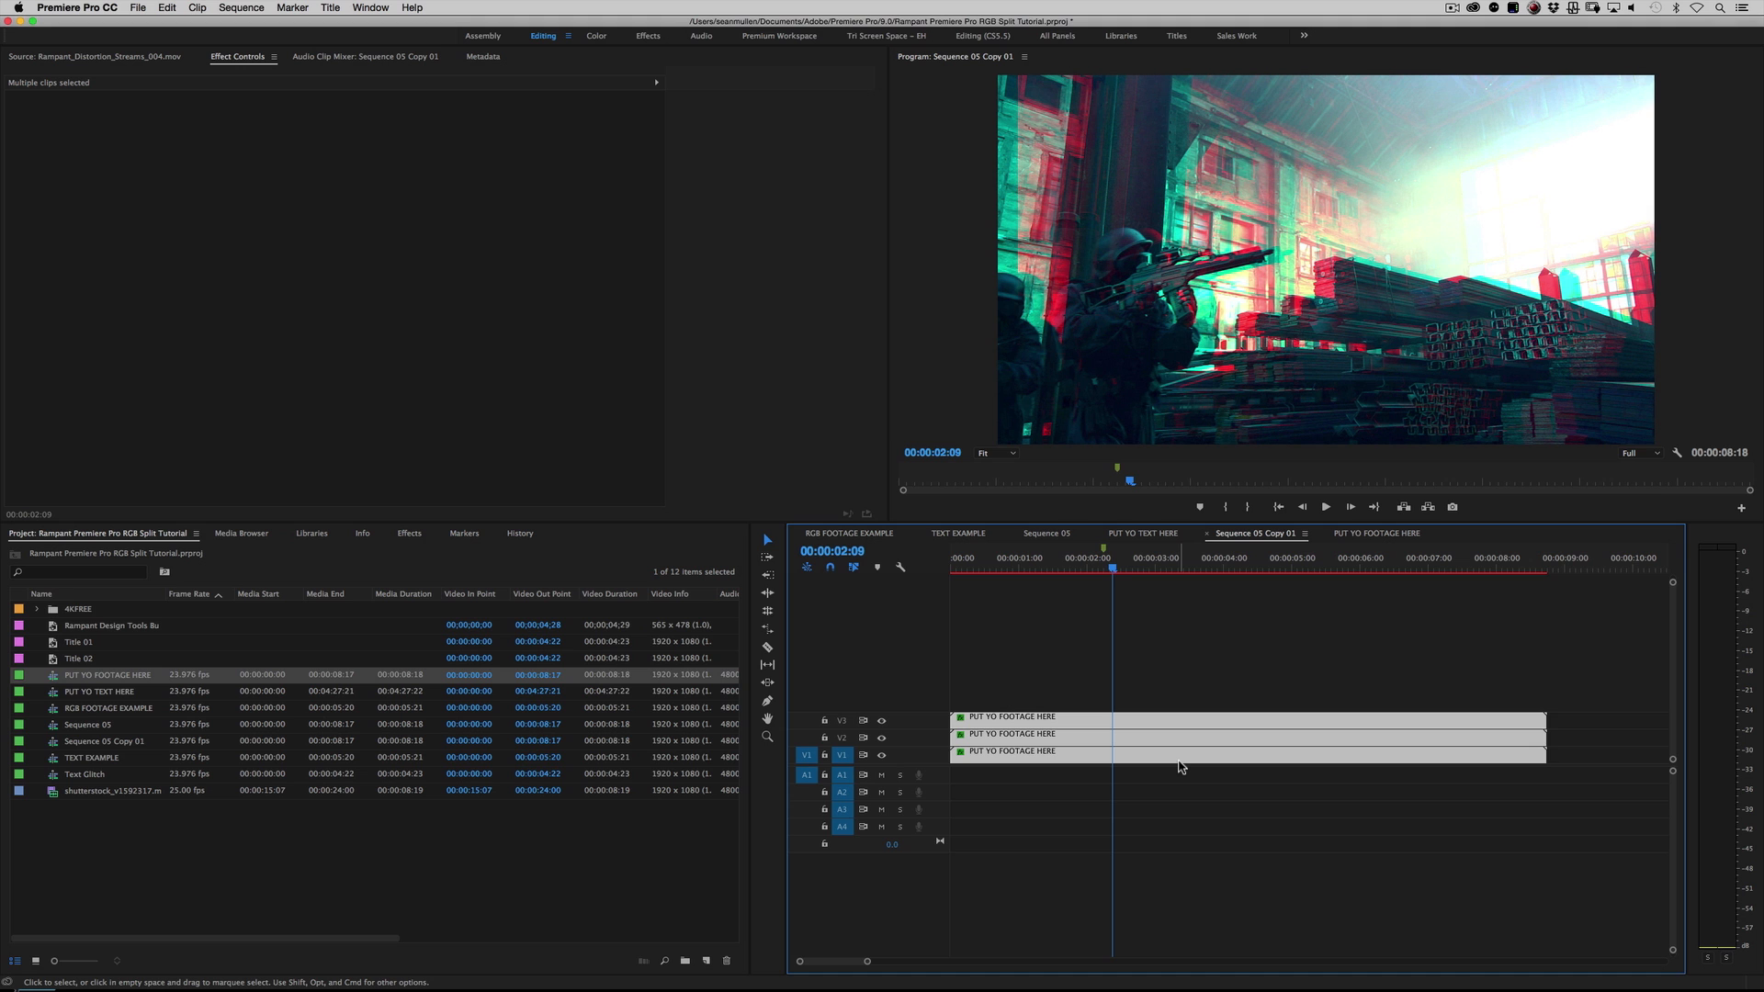
click(1162, 695)
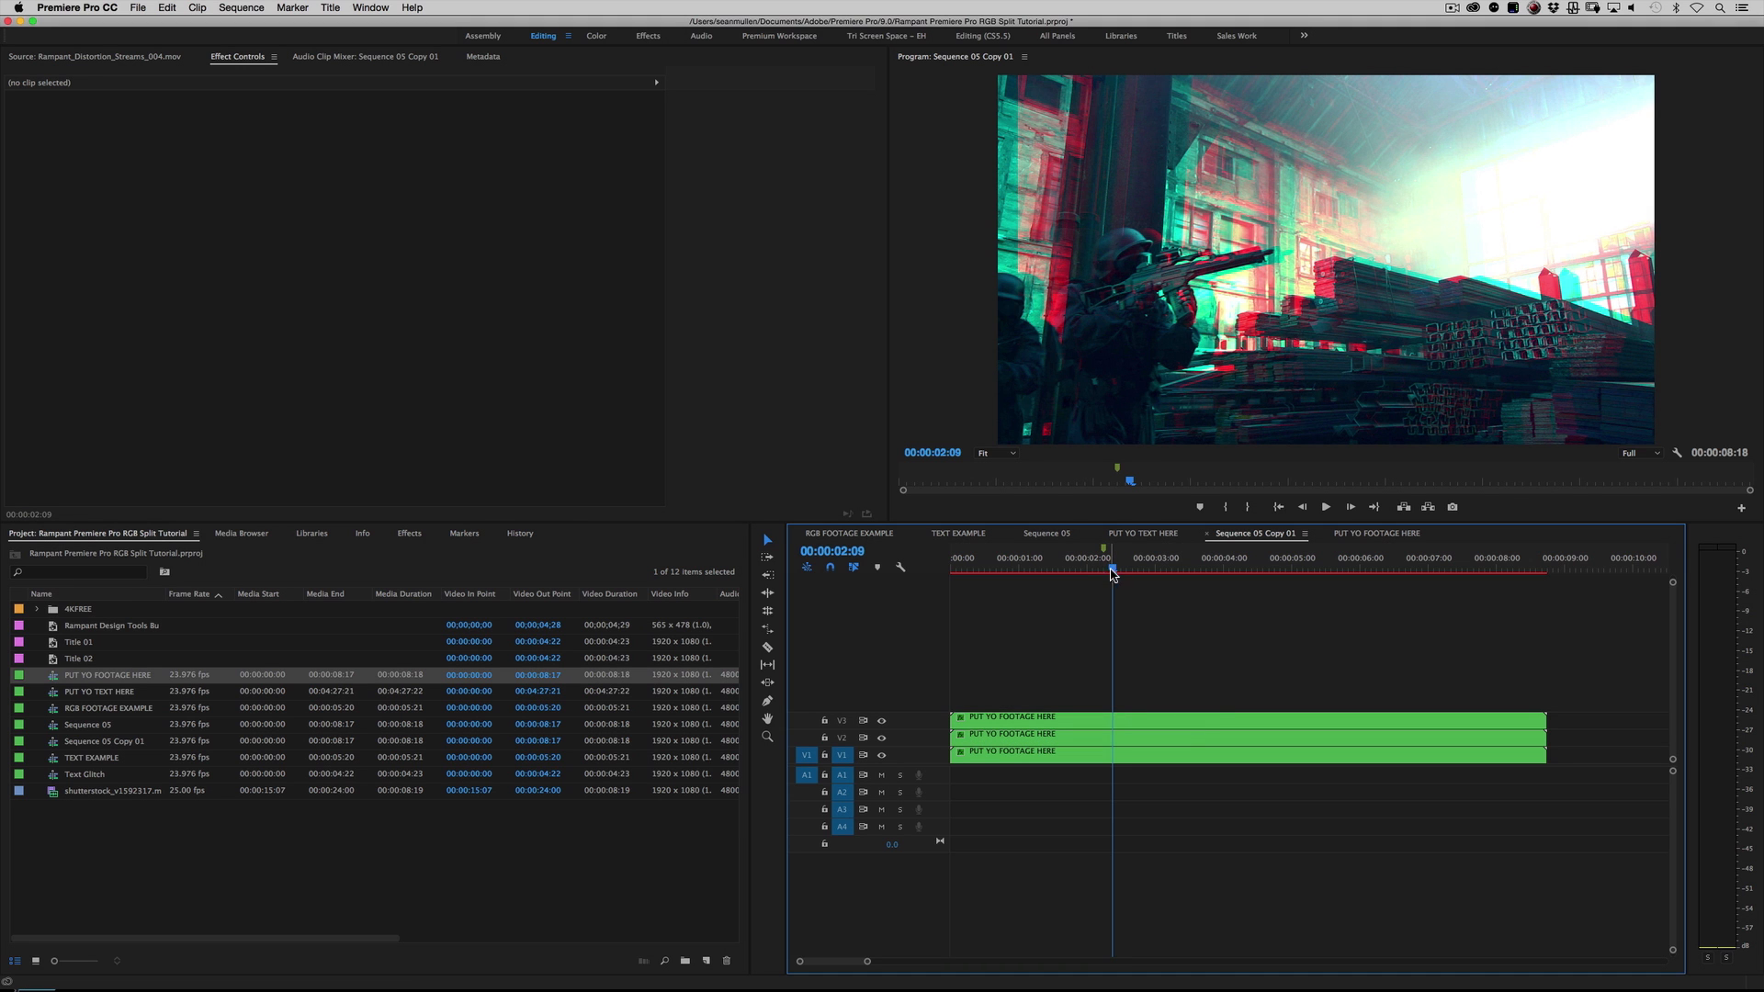
click(1108, 570)
drag(1109, 571, 1112, 571)
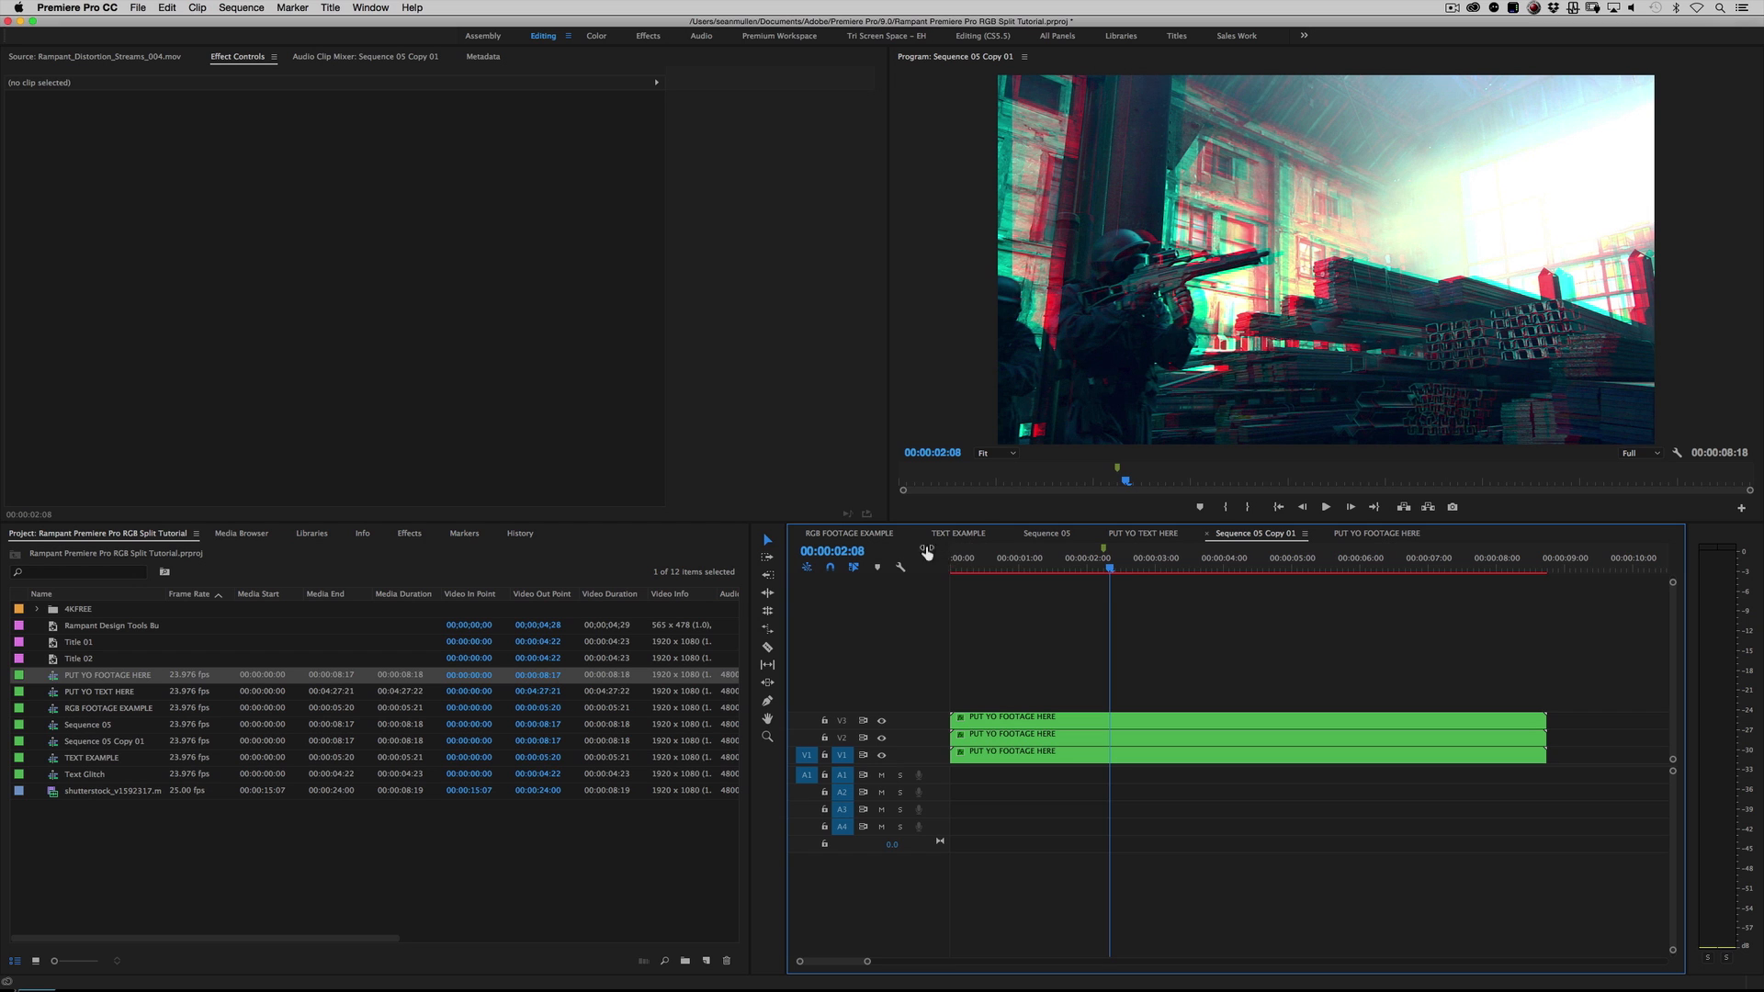
Step: Open the RGB FOOTAGE EXAMPLE sequence and play its RGB split from around 00:00:01:18
click(866, 536)
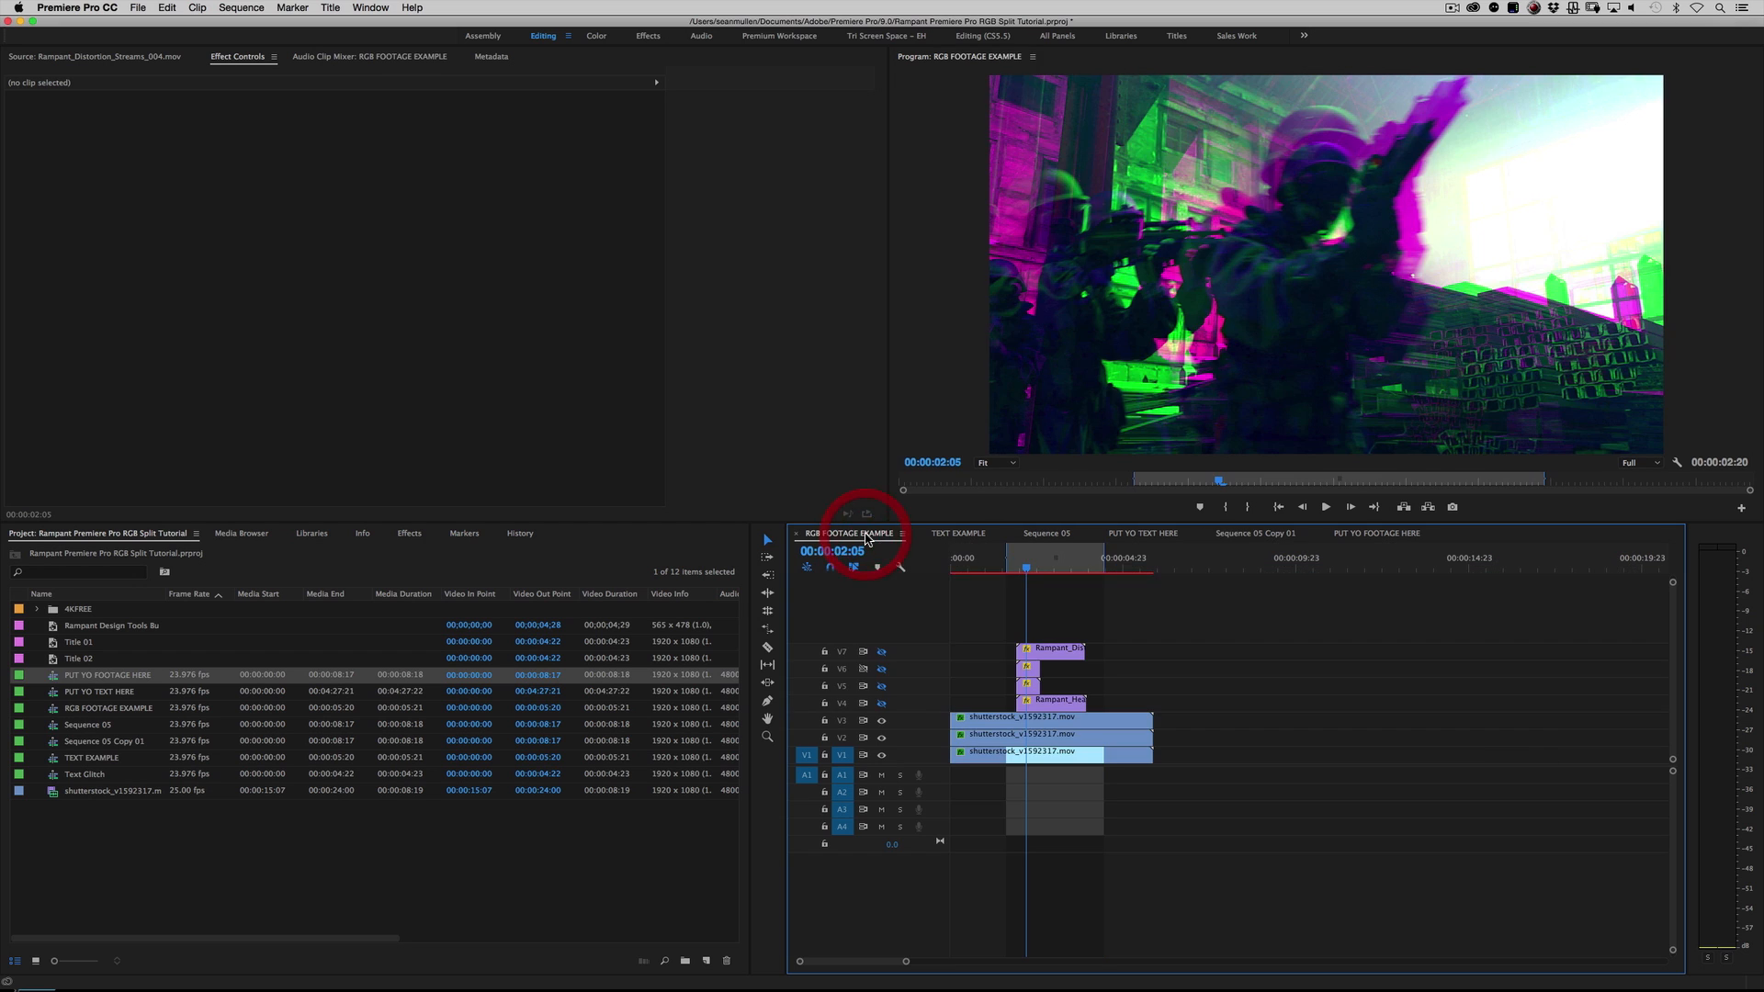
click(1013, 570)
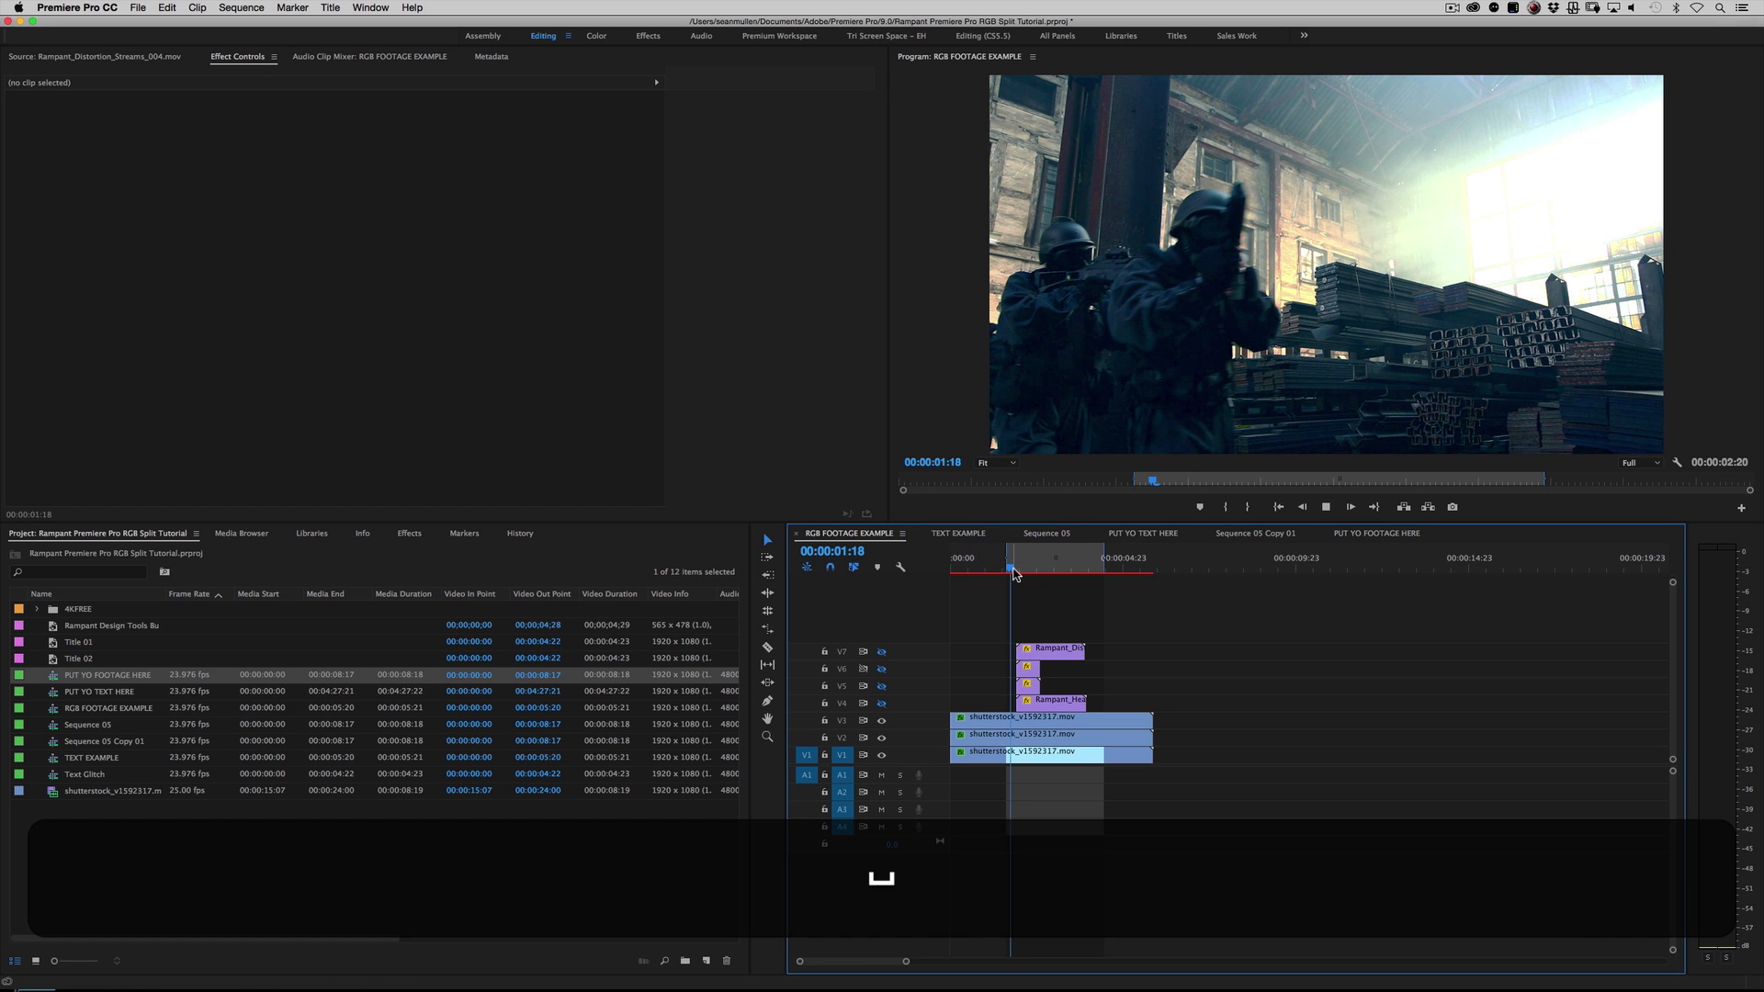
key(space)
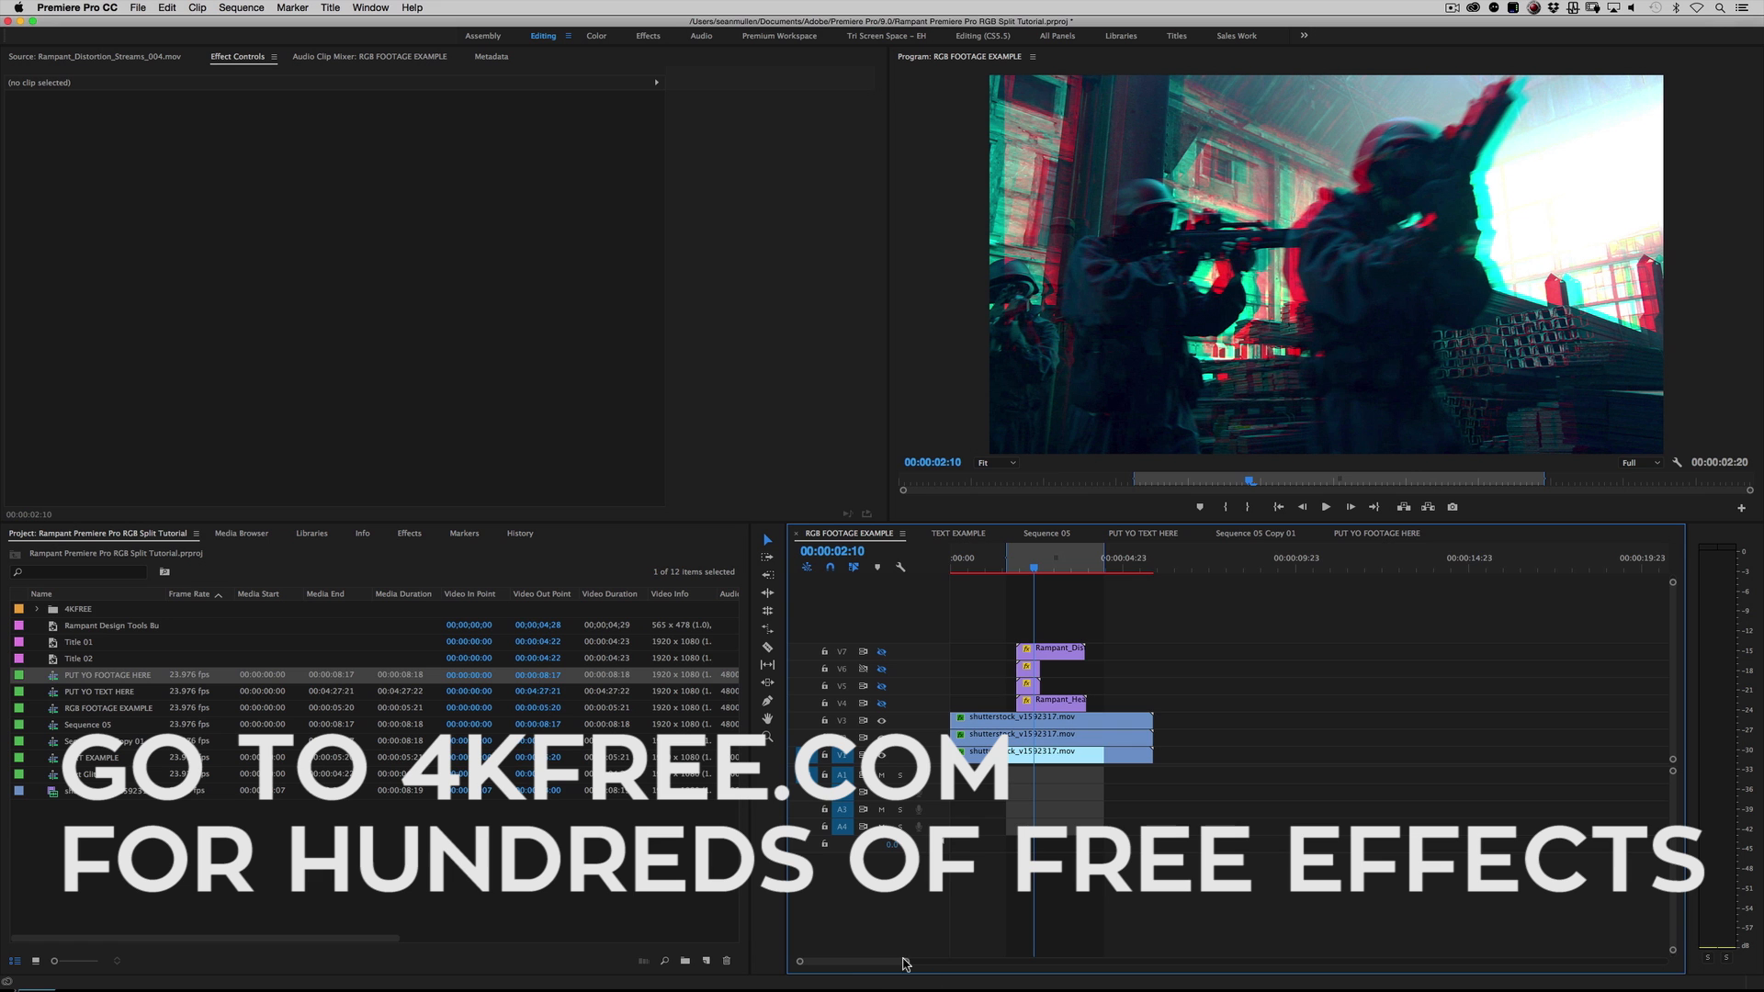
Step: Show the Rampant_Heavy_Damage_028.mov overlay on V4 and play the RGB footage example with it
drag(904, 962, 836, 961)
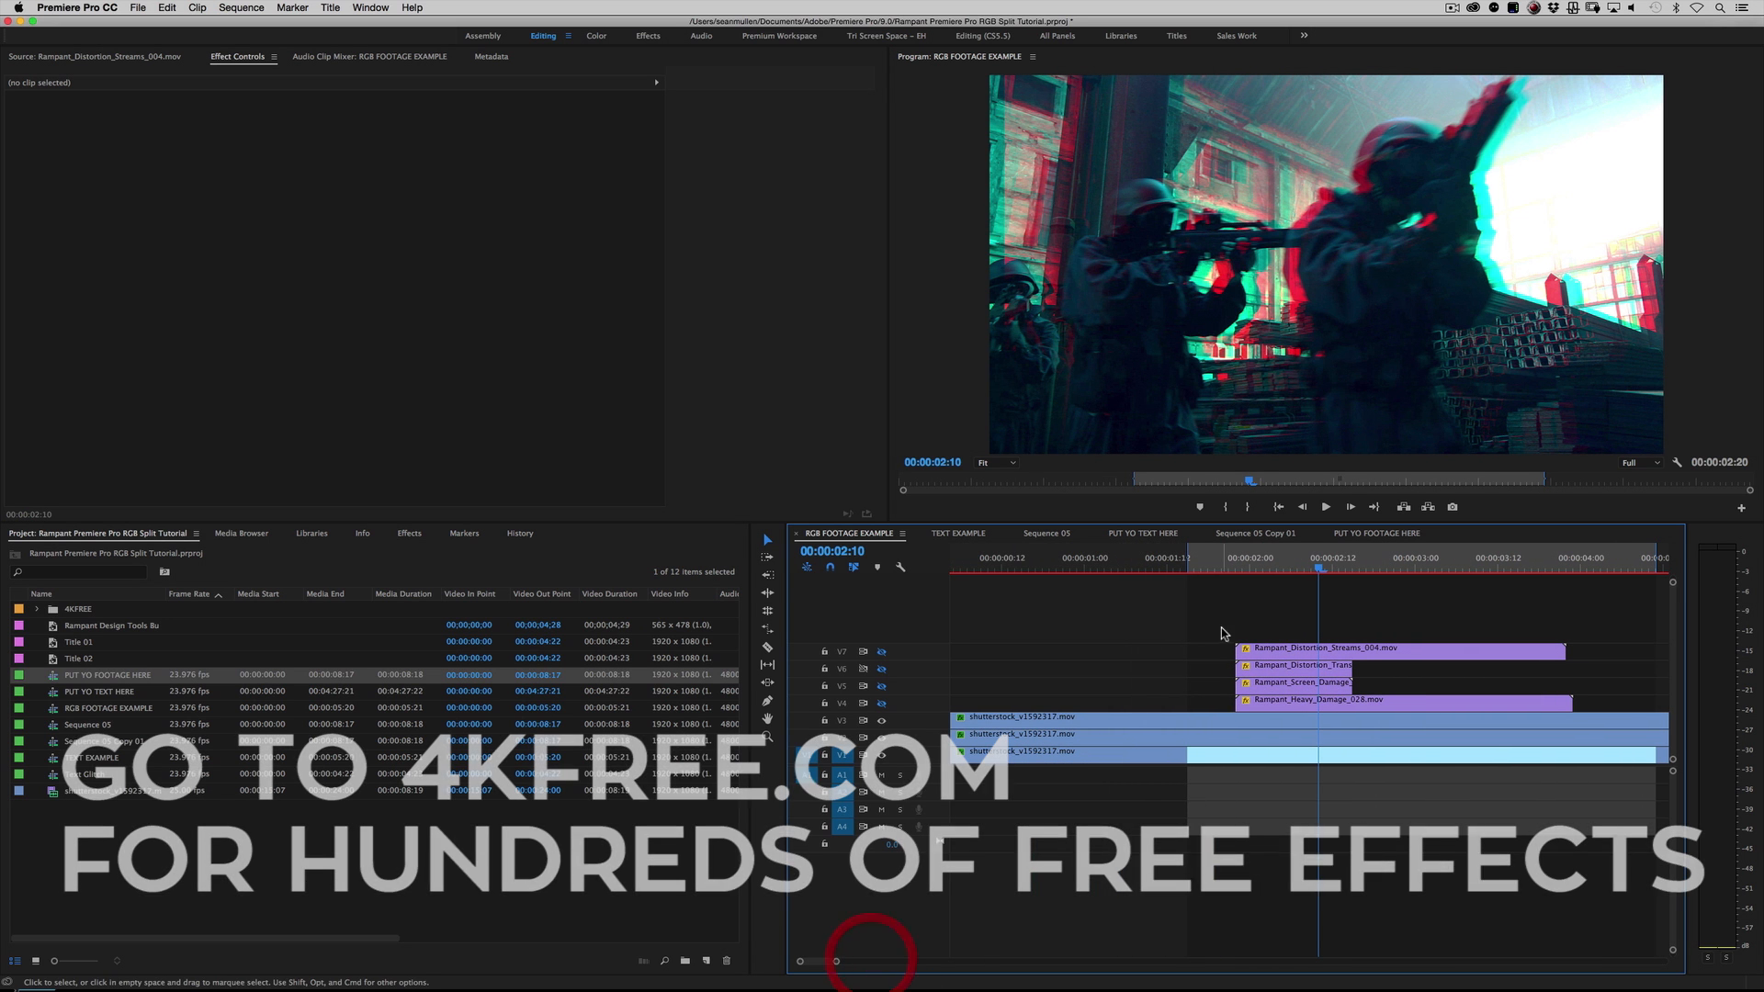
mouse_move(1282, 571)
mouse_down()
mouse_move(1226, 569)
mouse_move(1306, 567)
mouse_up()
click(881, 703)
click(1246, 565)
key(space)
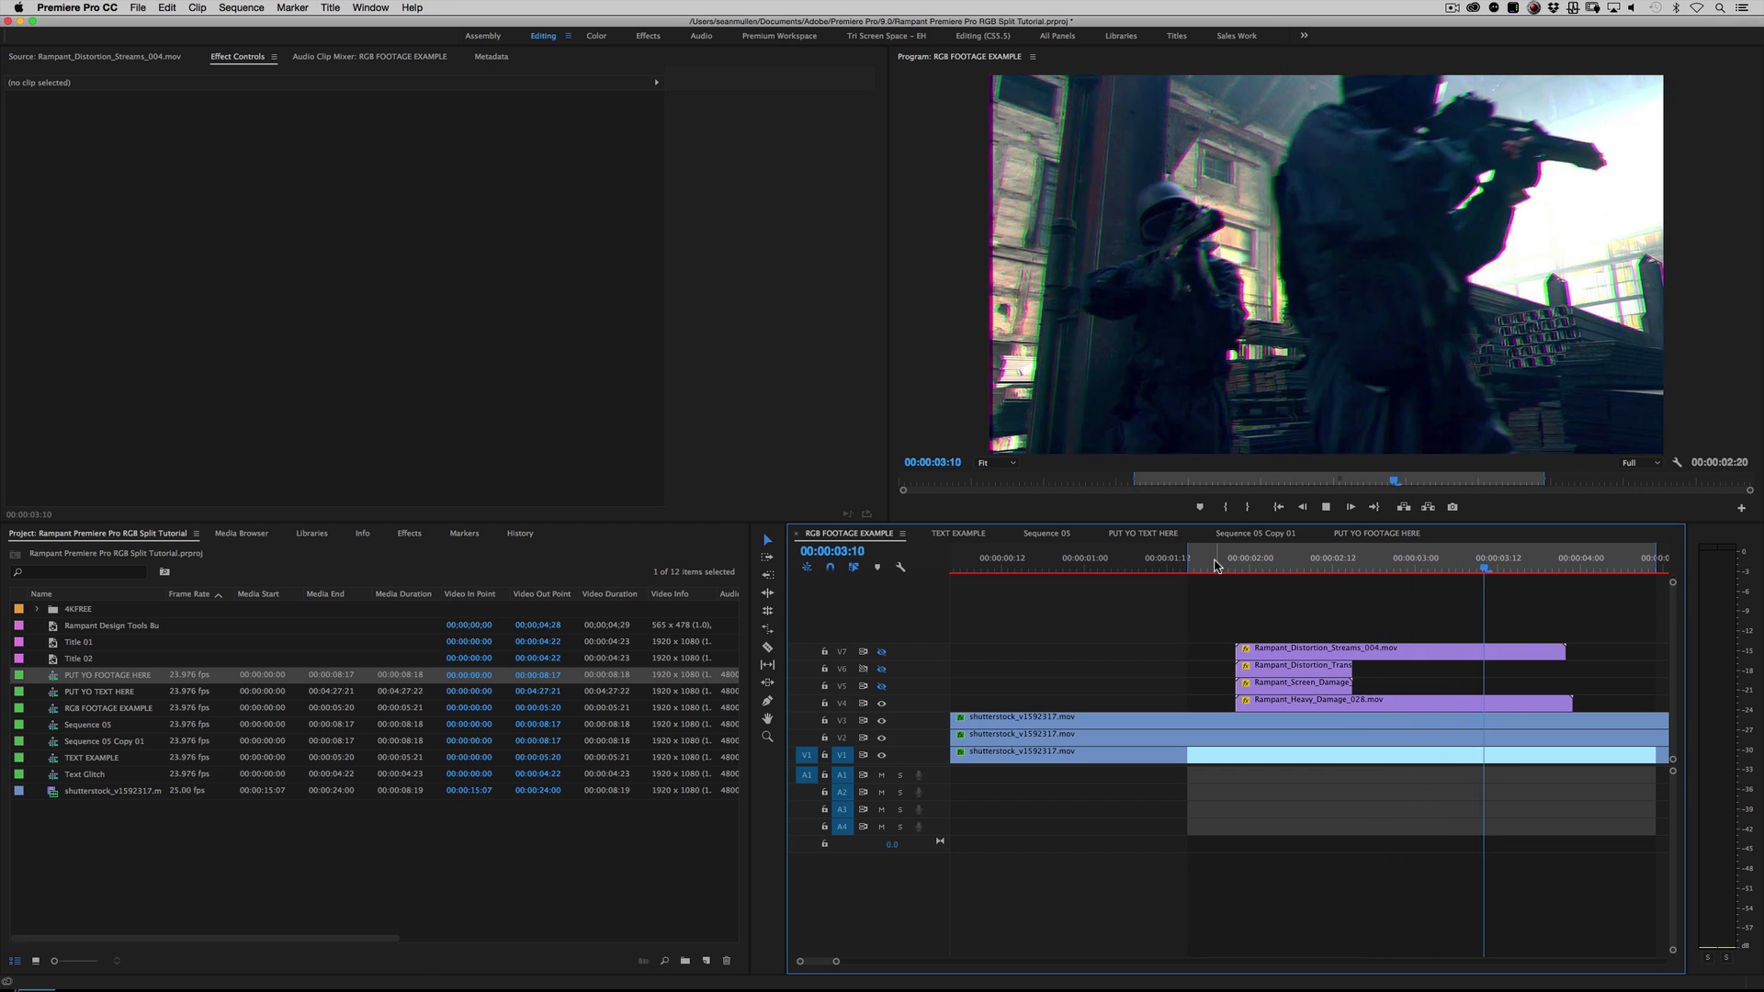
key(space)
Step: Open Rampant_Heavy_Damage_028.mov from V4 as a source clip and replay it from its start to examine the damage effect
double_click(1303, 702)
mouse_move(138, 484)
mouse_down()
mouse_move(71, 484)
mouse_move(275, 484)
mouse_move(109, 478)
mouse_up()
key(space)
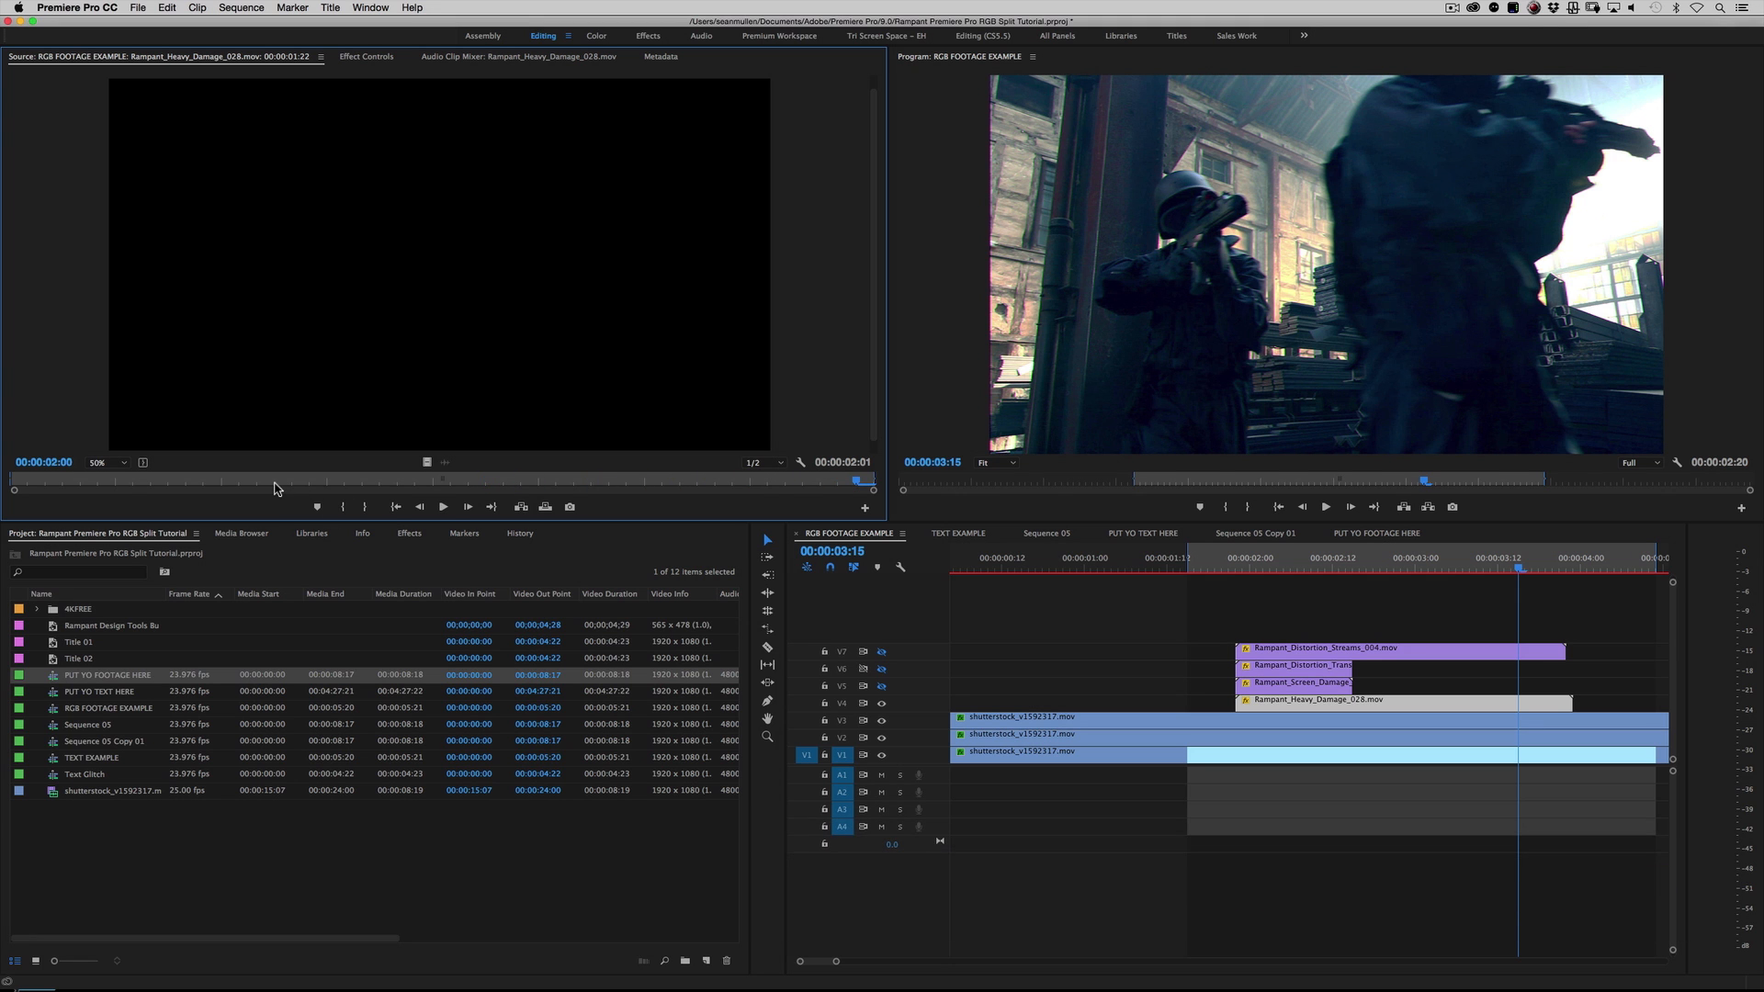
key(space)
drag(92, 483, 11, 483)
key(space)
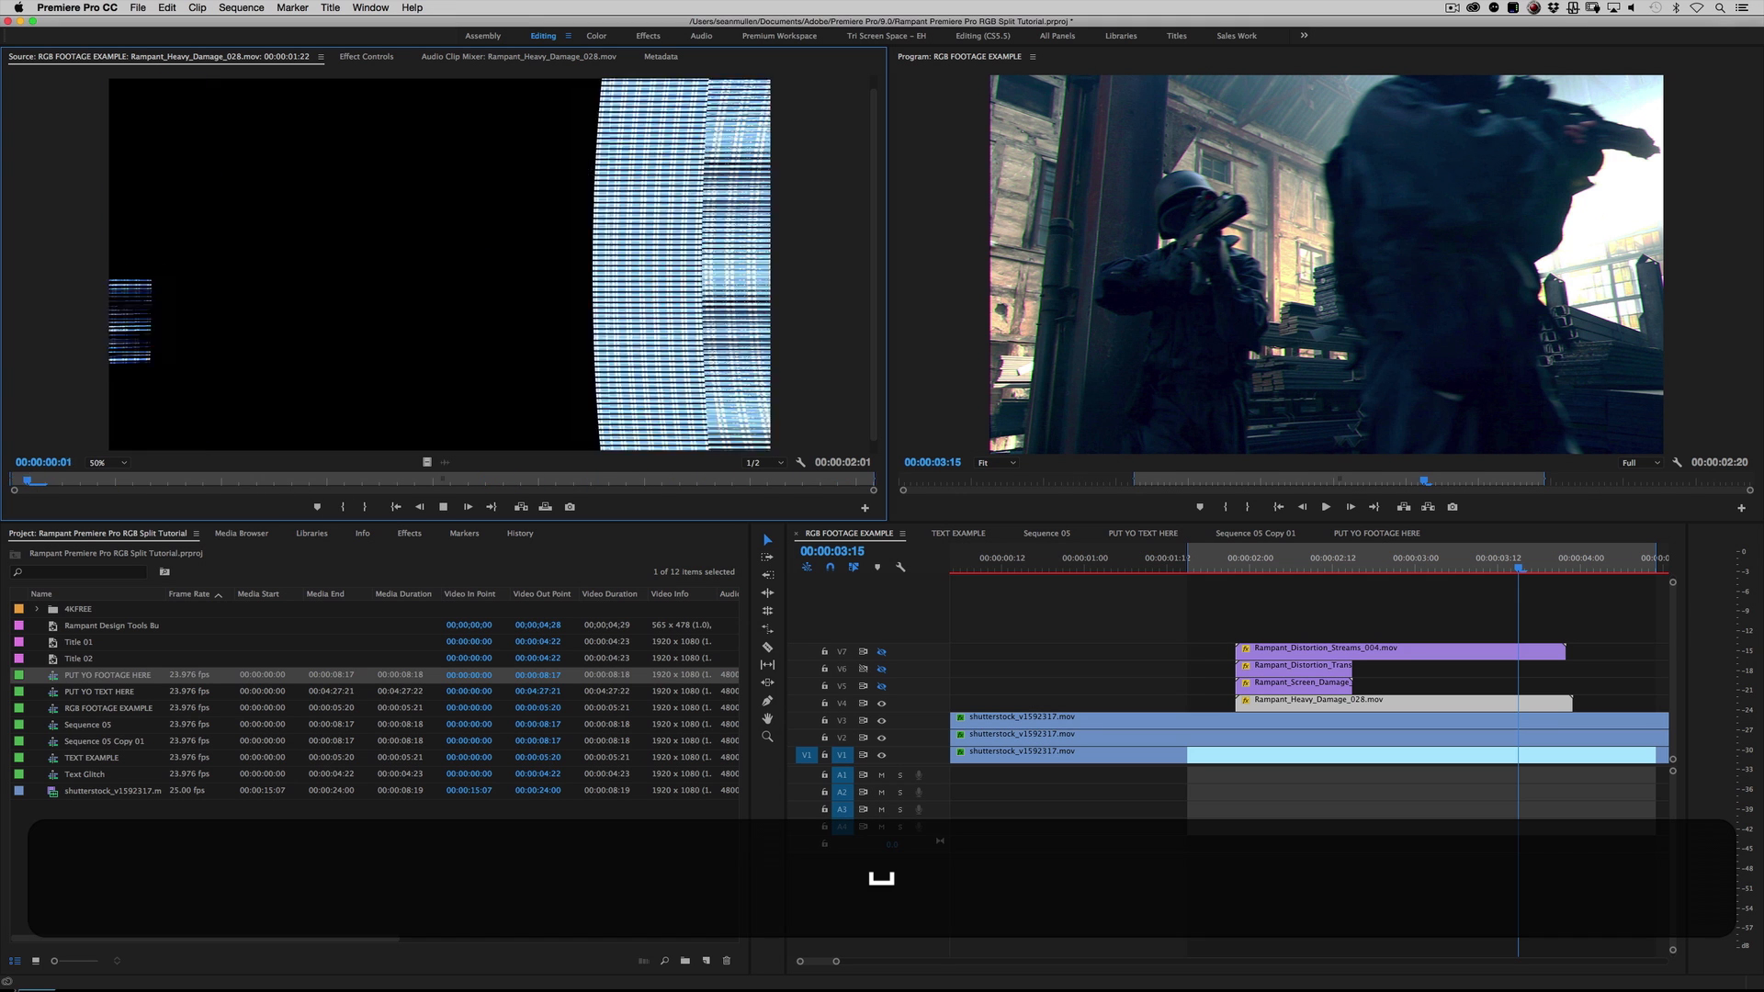
key(space)
drag(334, 482, 3, 461)
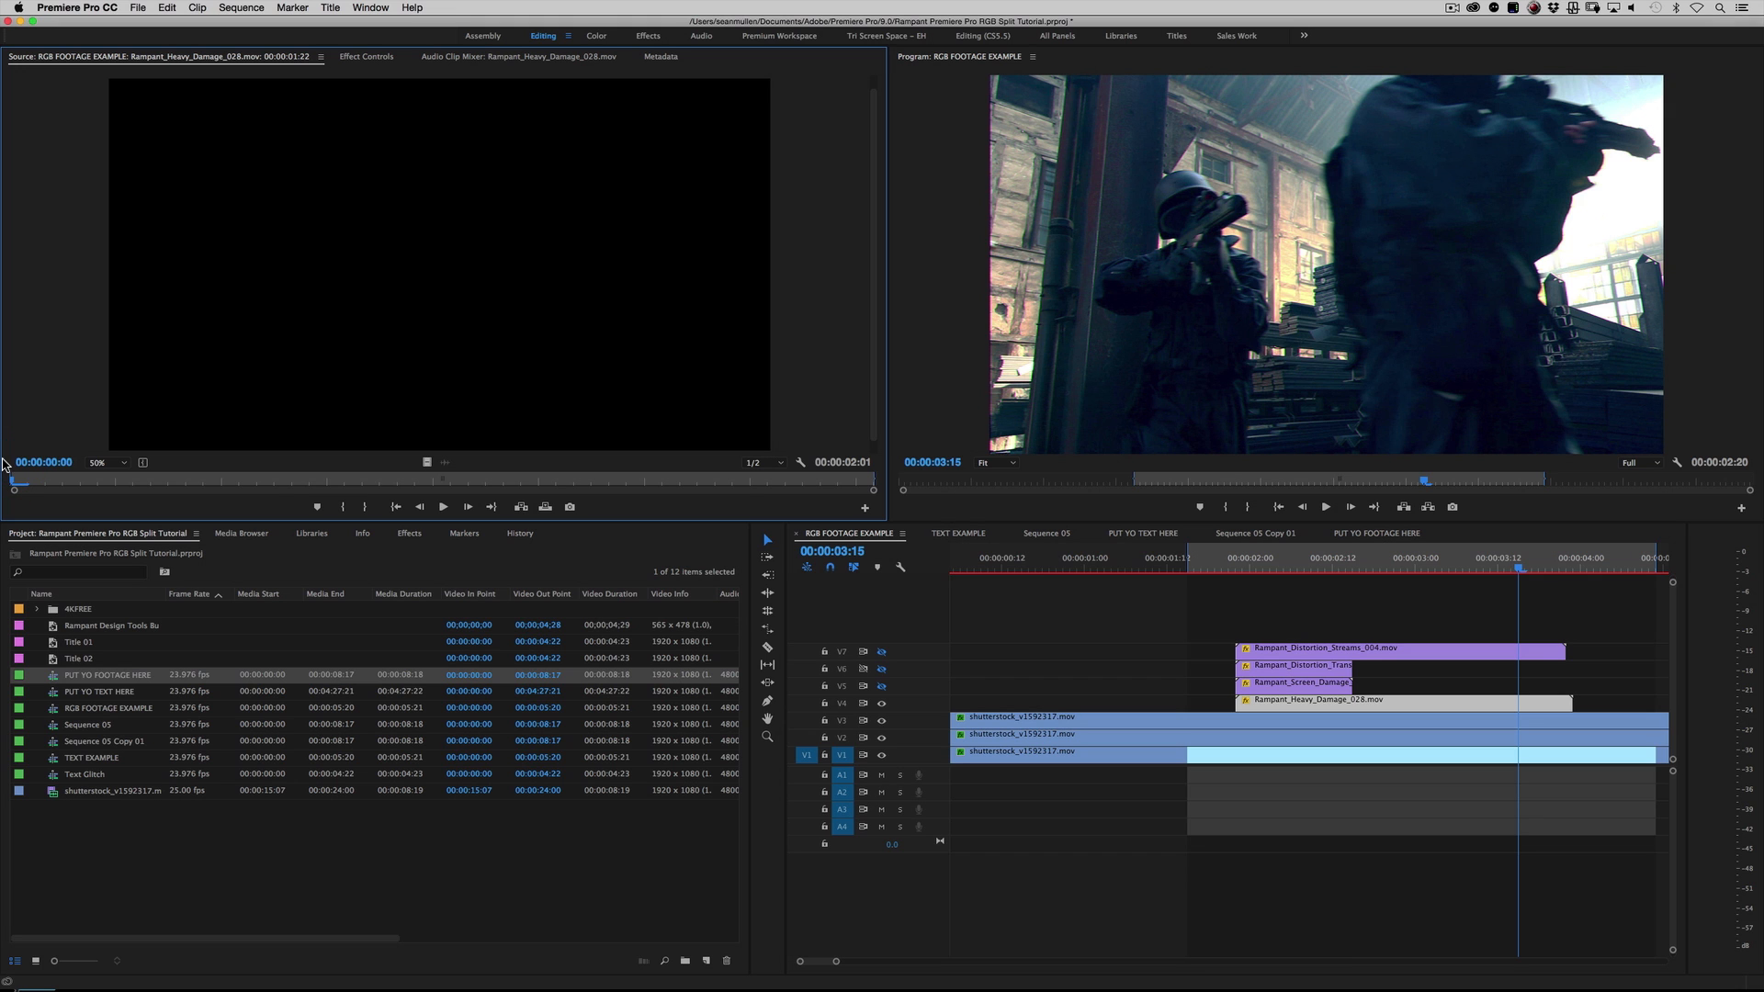
key(space)
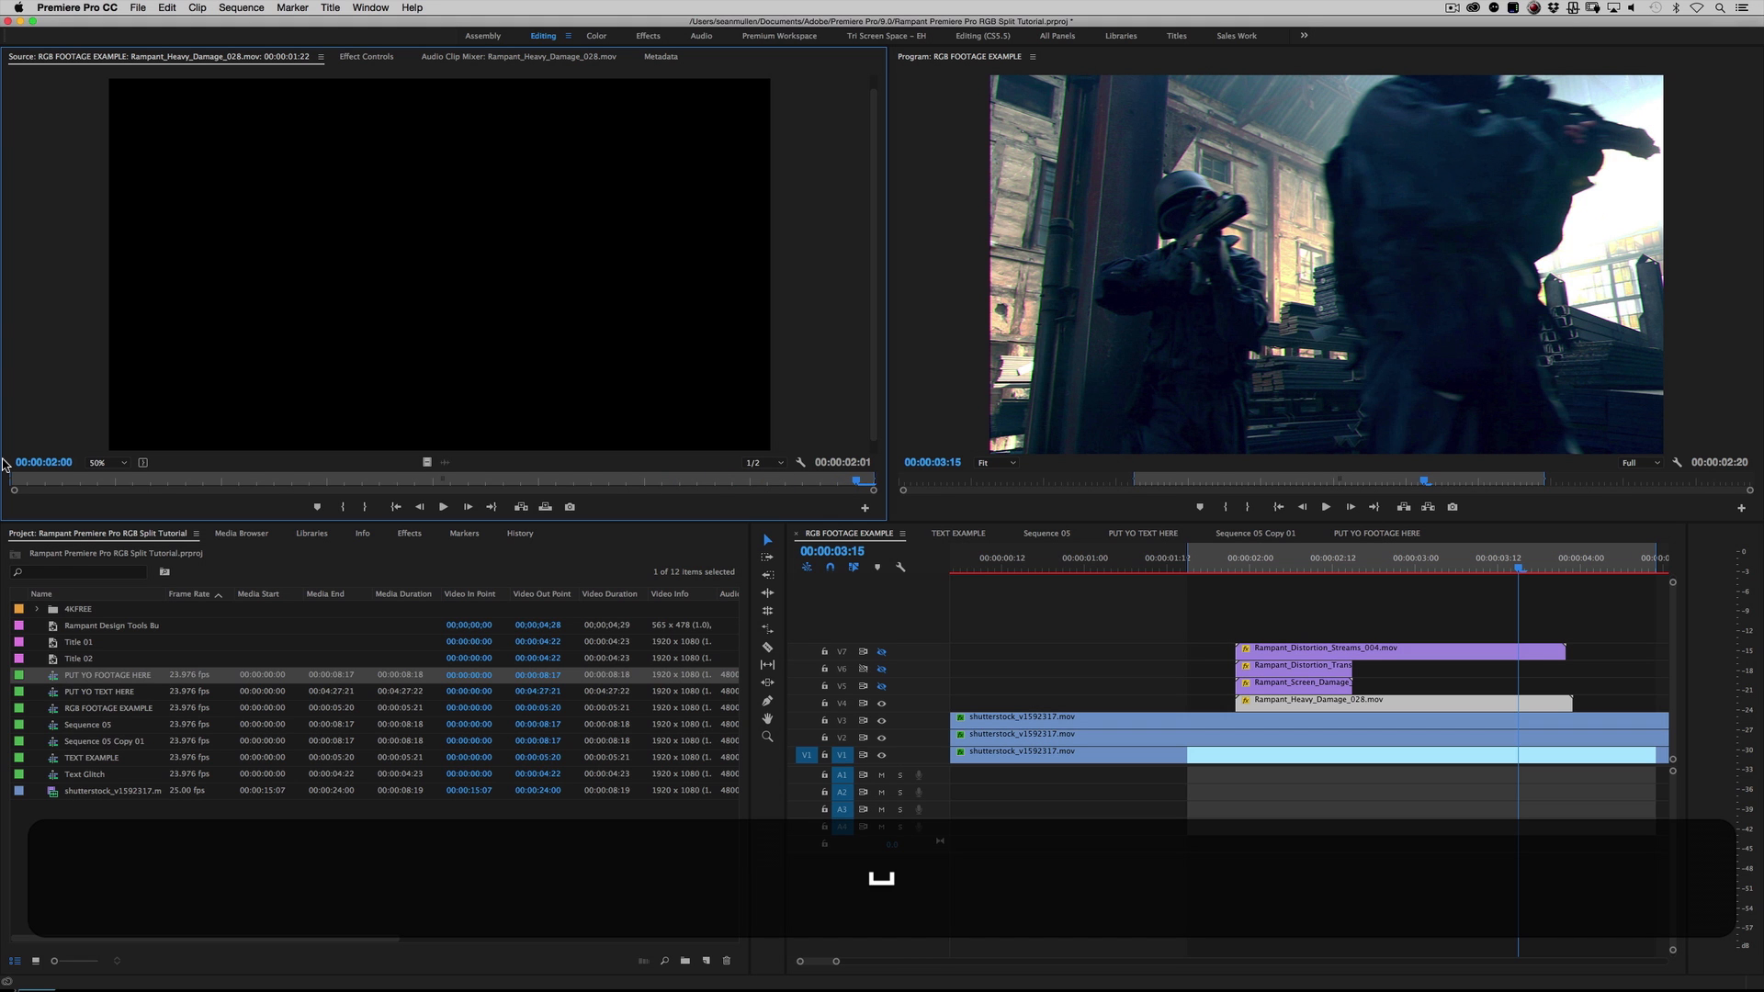
drag(82, 480, 204, 484)
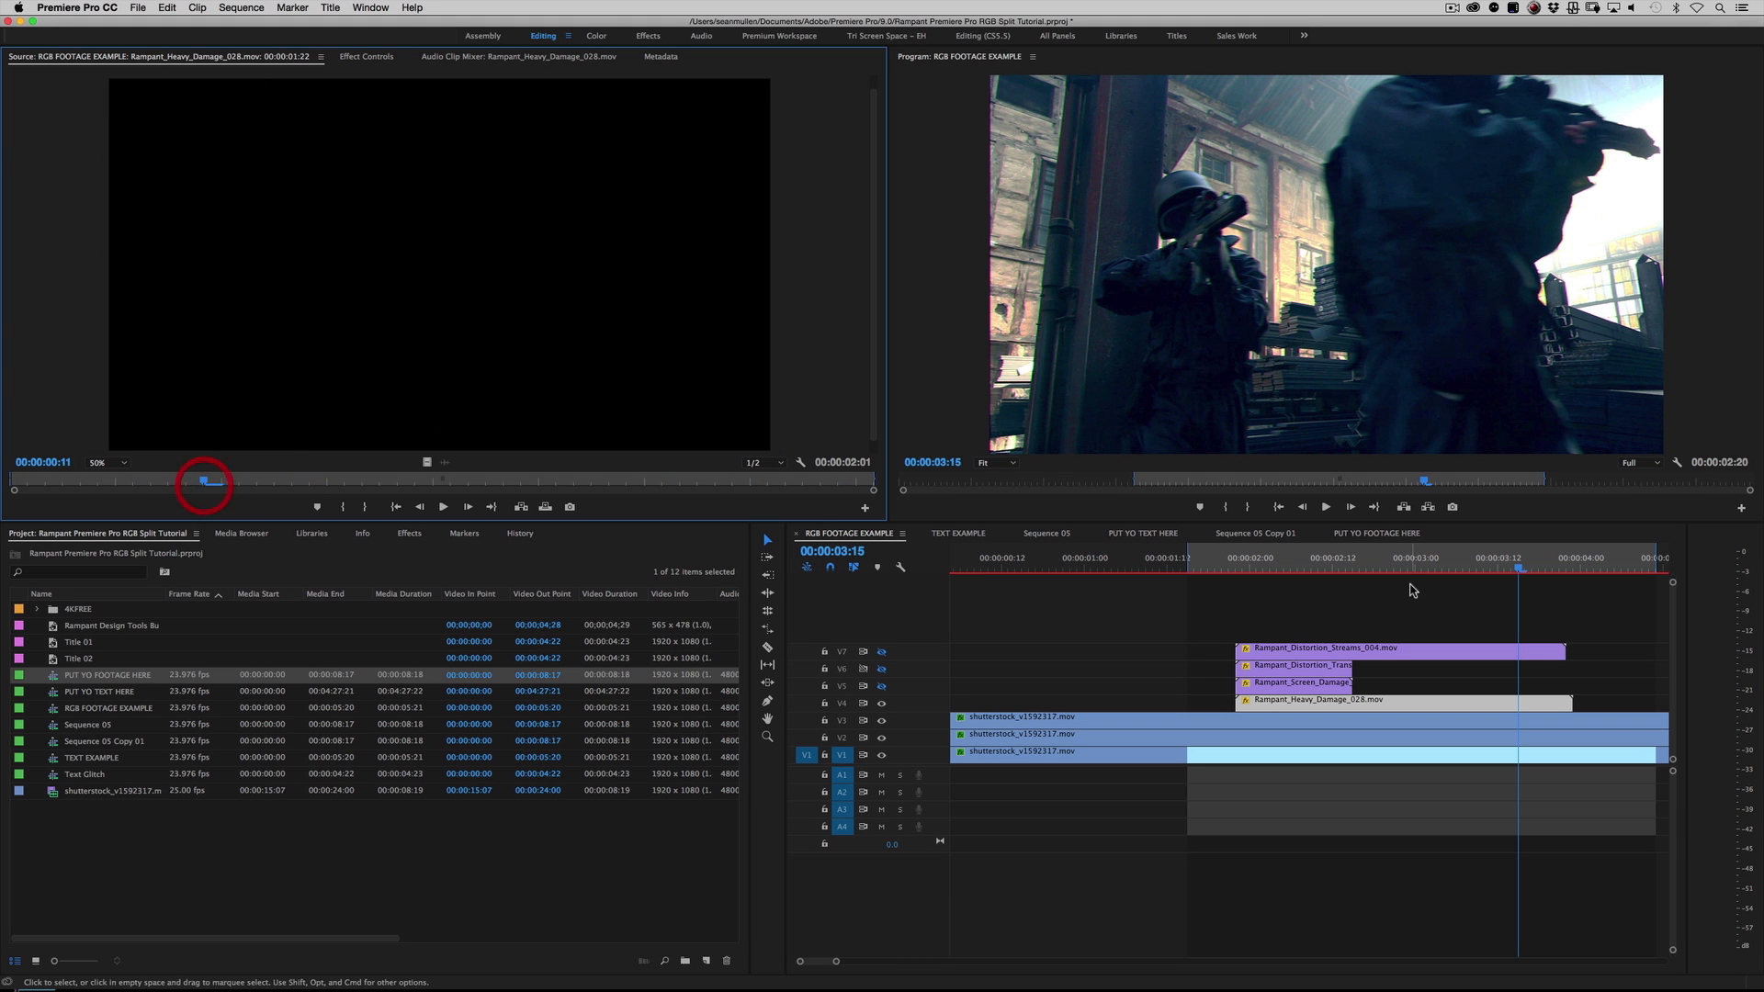
Step: Replay the RGB footage example from around 00:00:01:16 with the heavy damage overlay visible
drag(1291, 574, 1199, 571)
key(space)
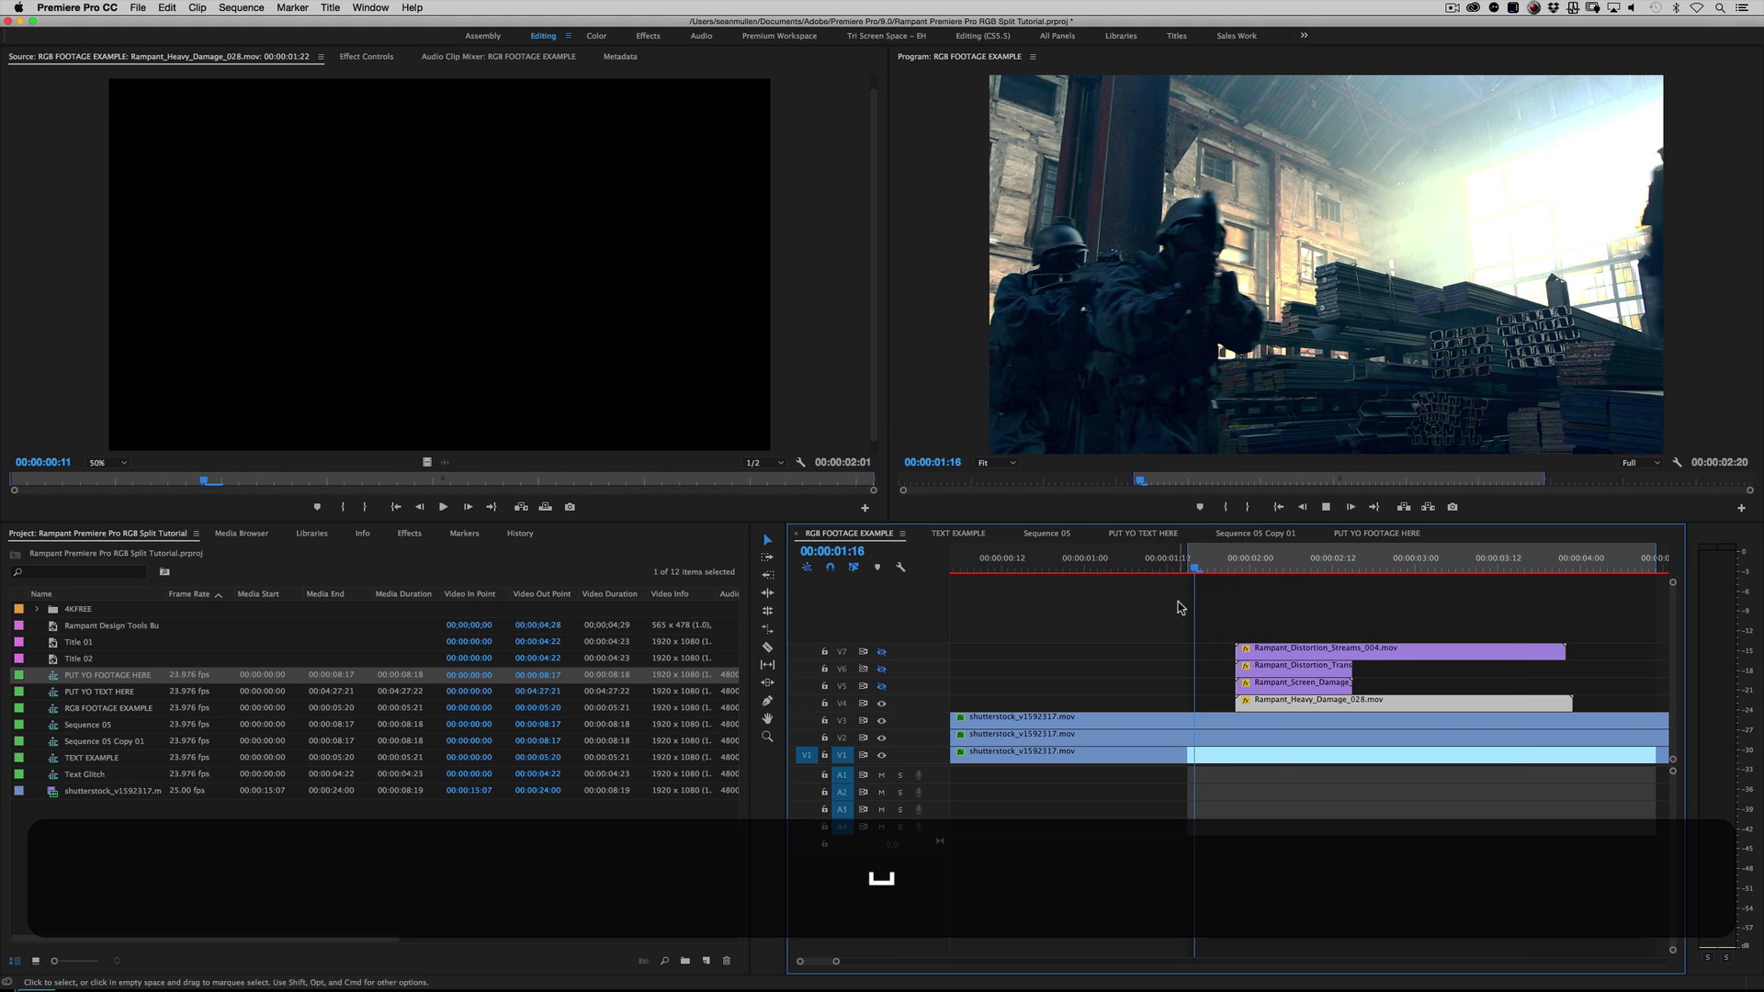
key(space)
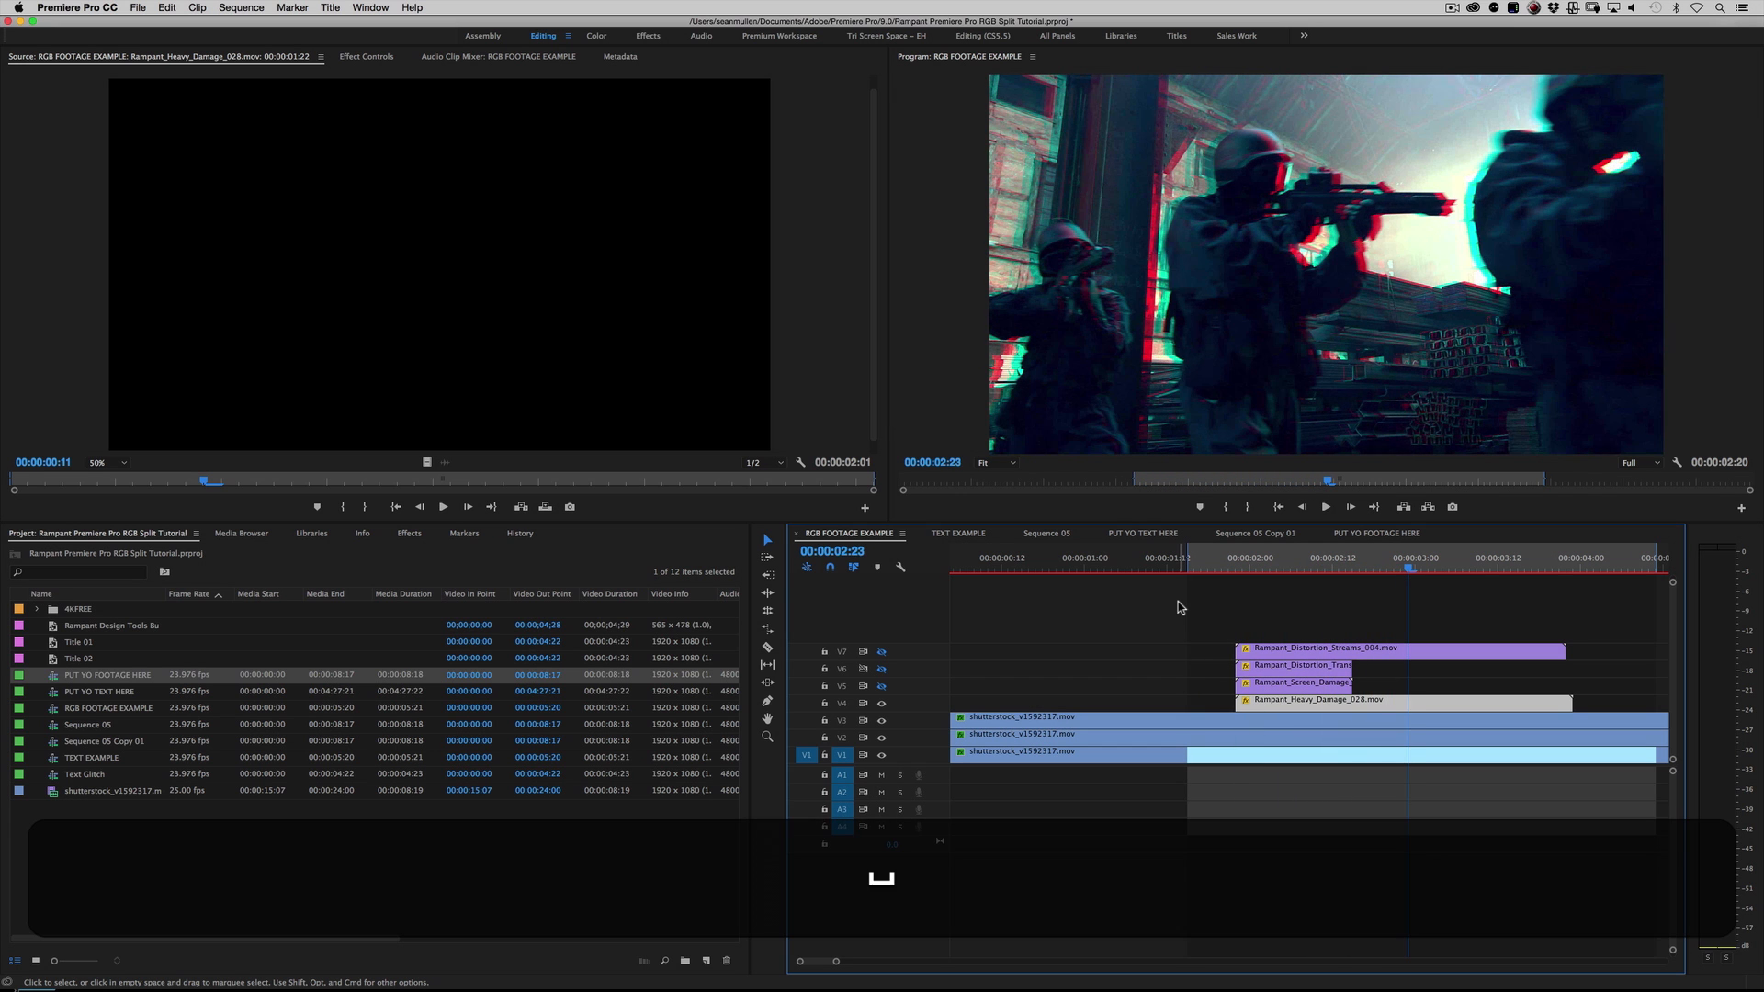
Step: Hide V4, show the Rampant screen damage overlay on V5, and play the RGB footage example
click(881, 702)
click(881, 686)
click(1193, 562)
key(space)
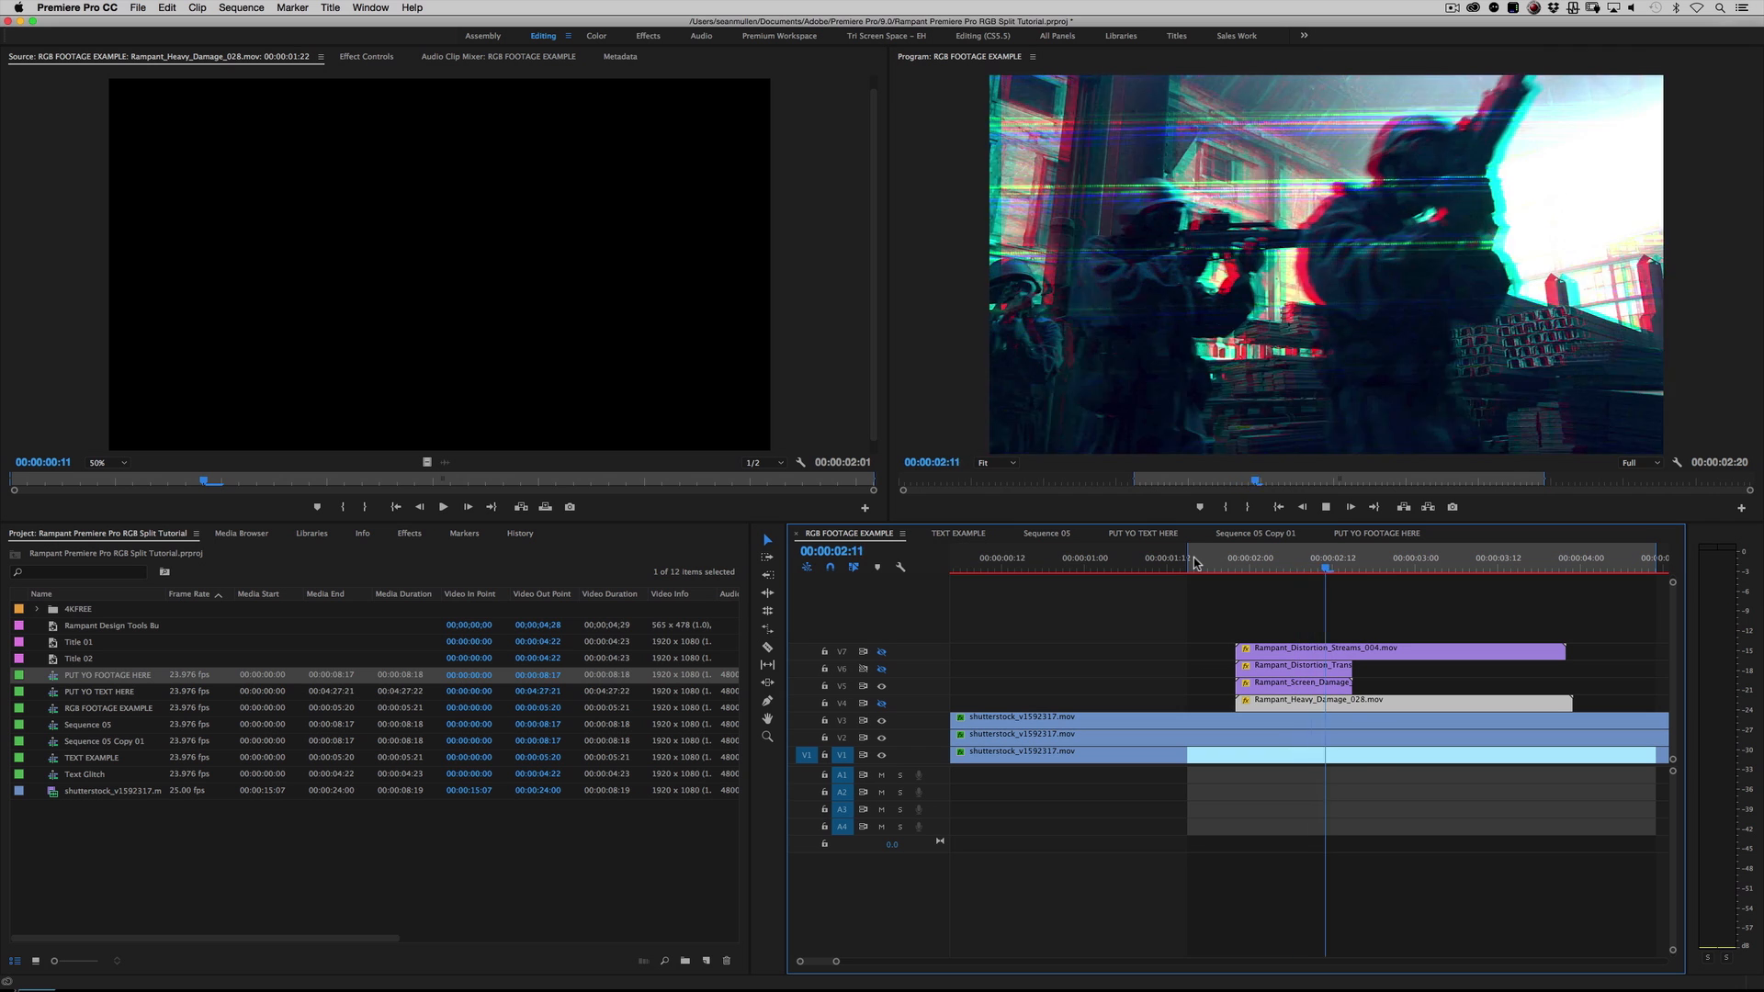
key(space)
Step: Hide V5, show the distortion transition overlay on V6, and play the glitch twice
click(881, 686)
click(880, 669)
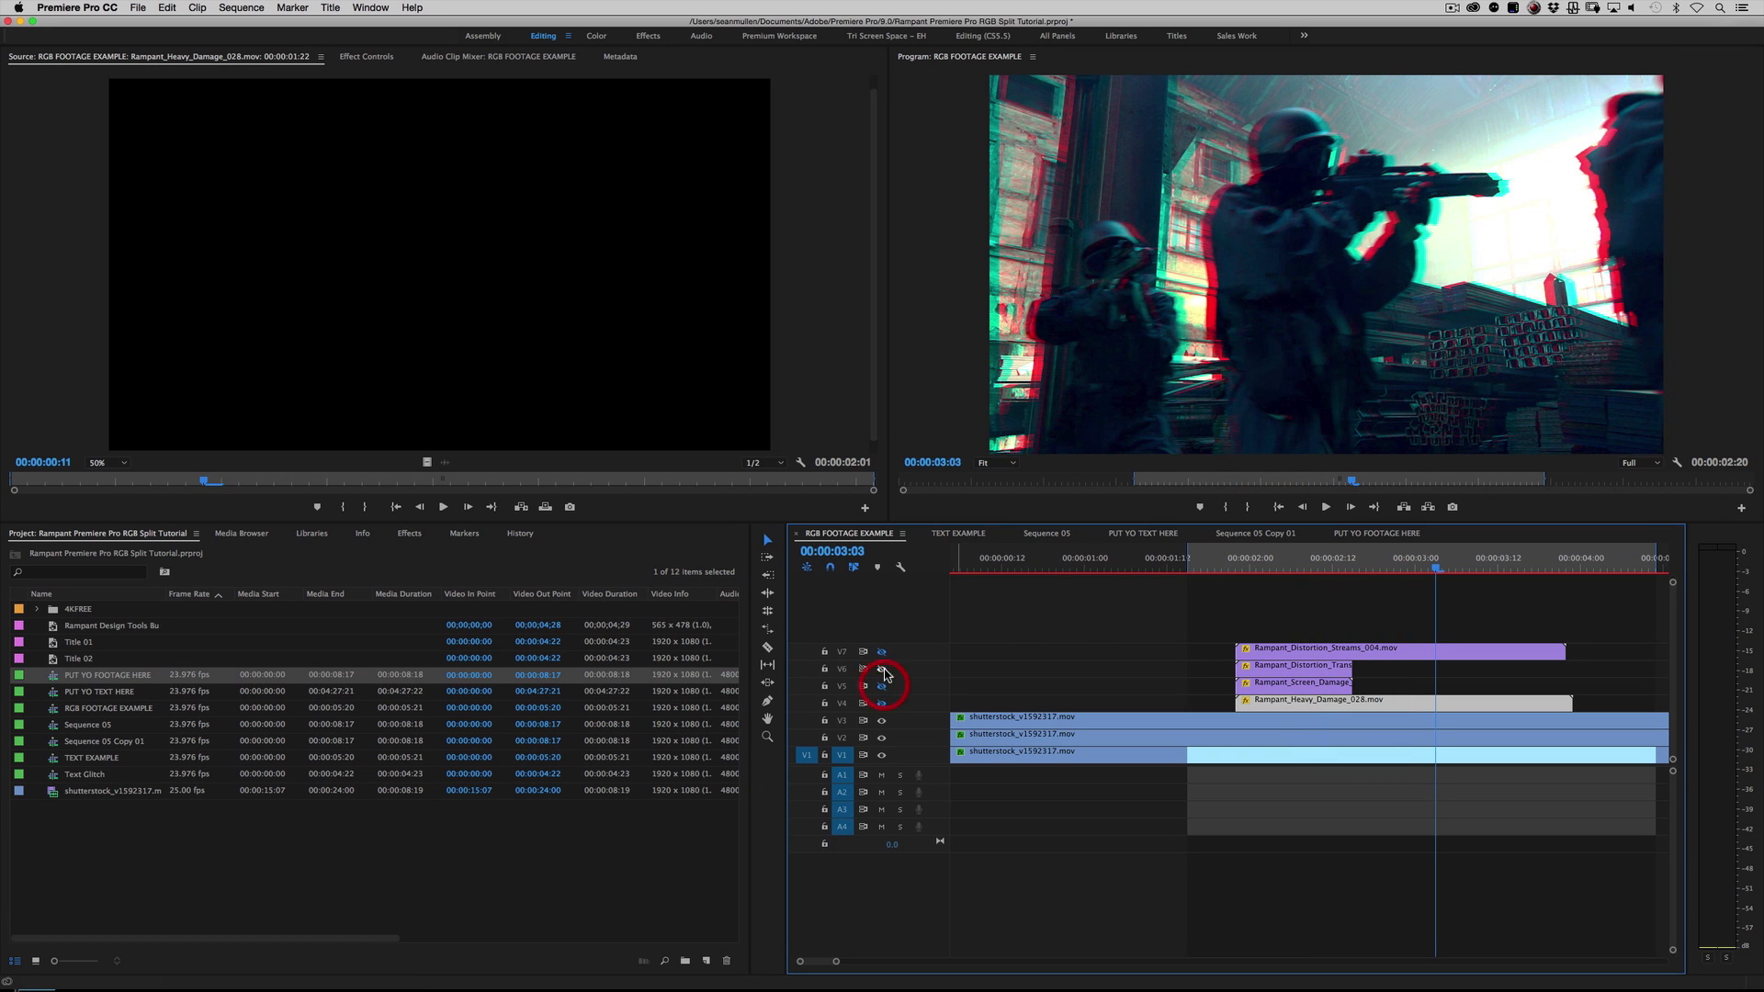
click(1204, 571)
key(space)
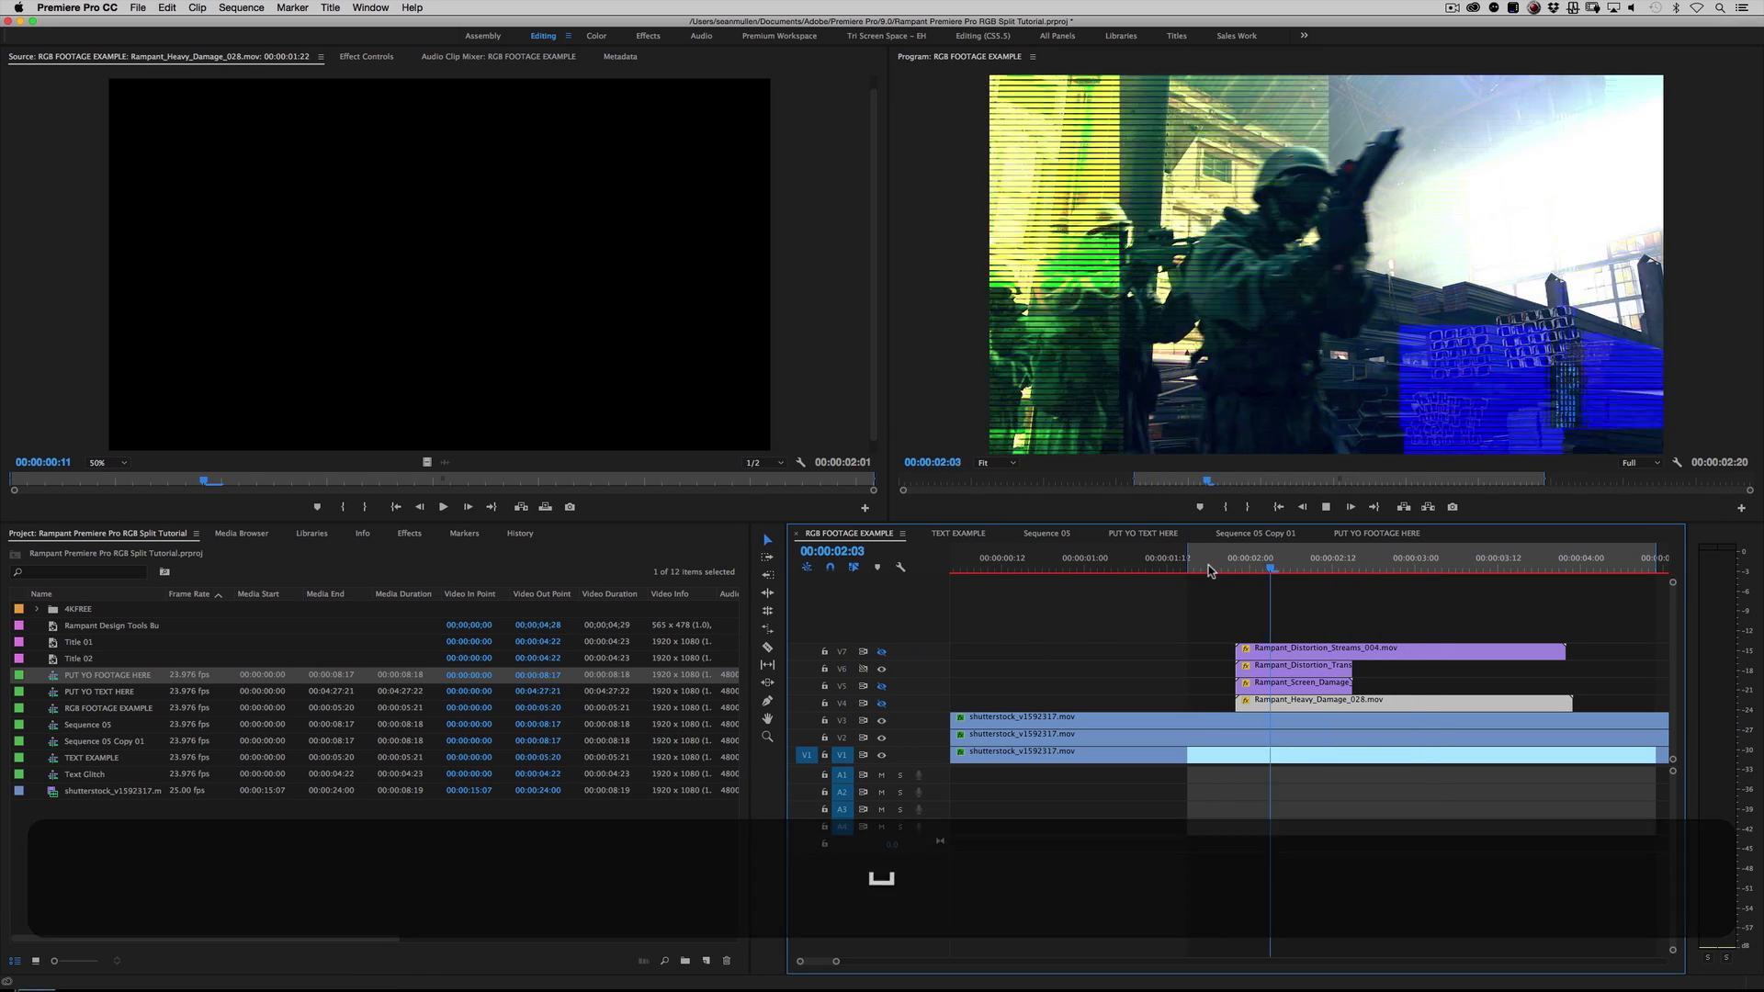
key(space)
click(1208, 572)
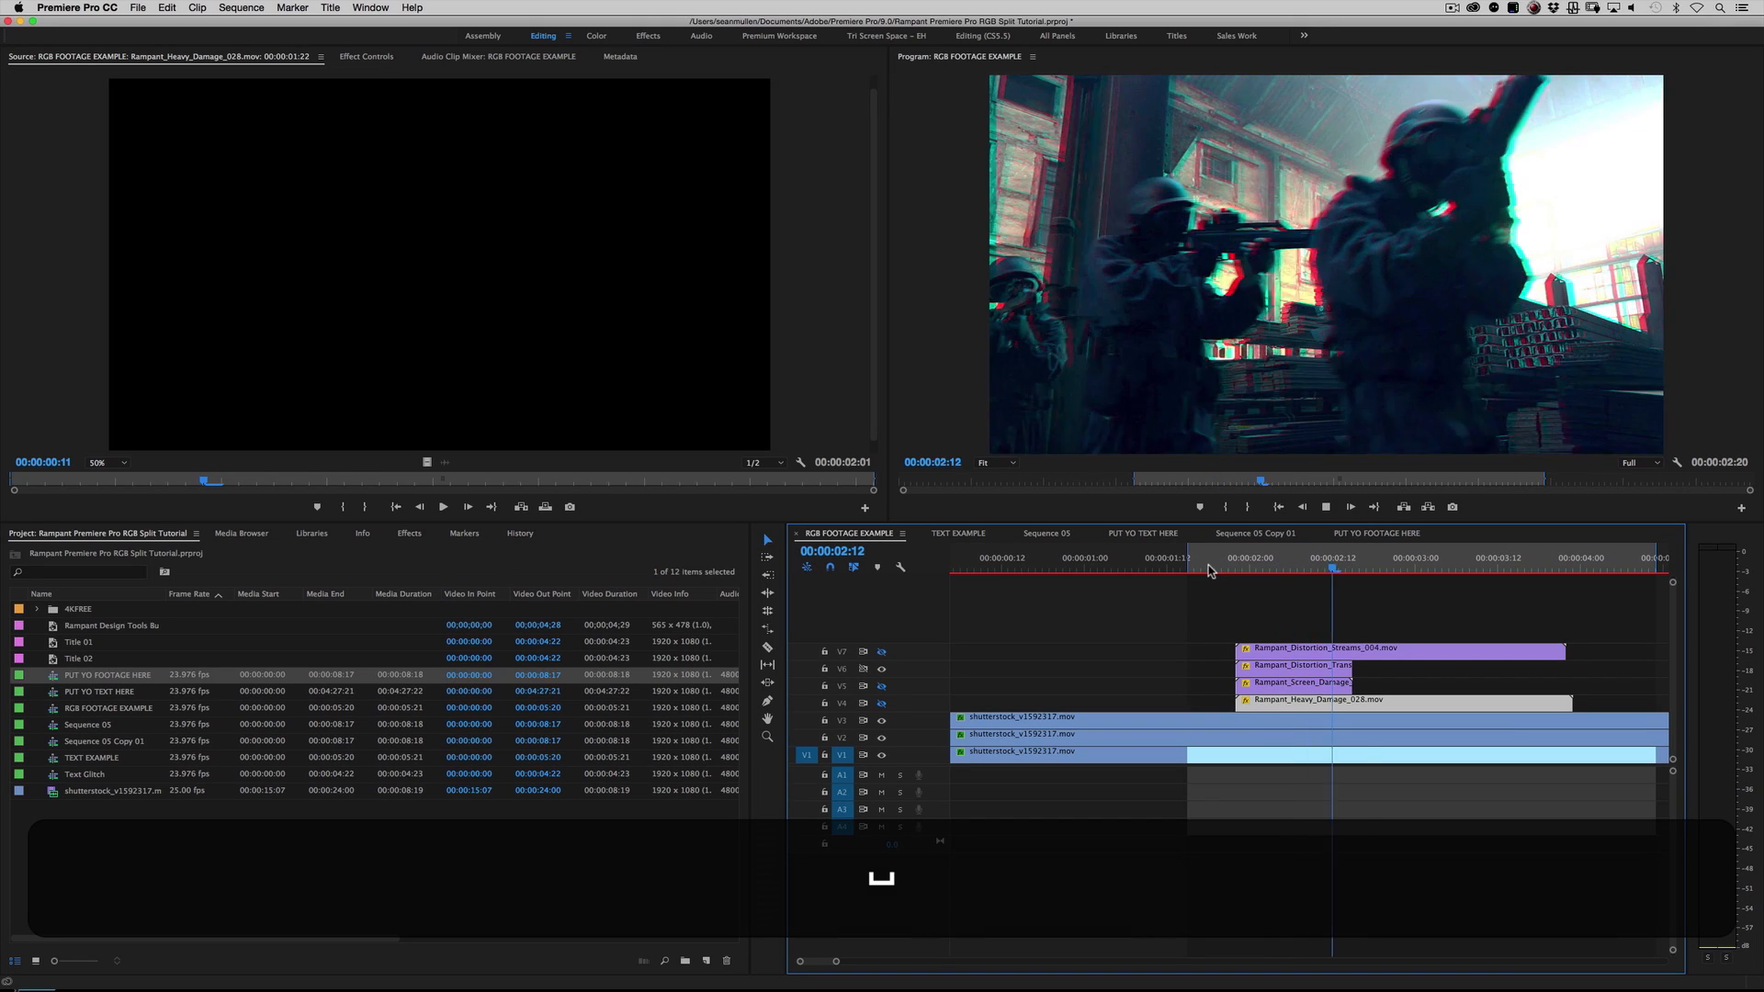
key(space)
key(space)
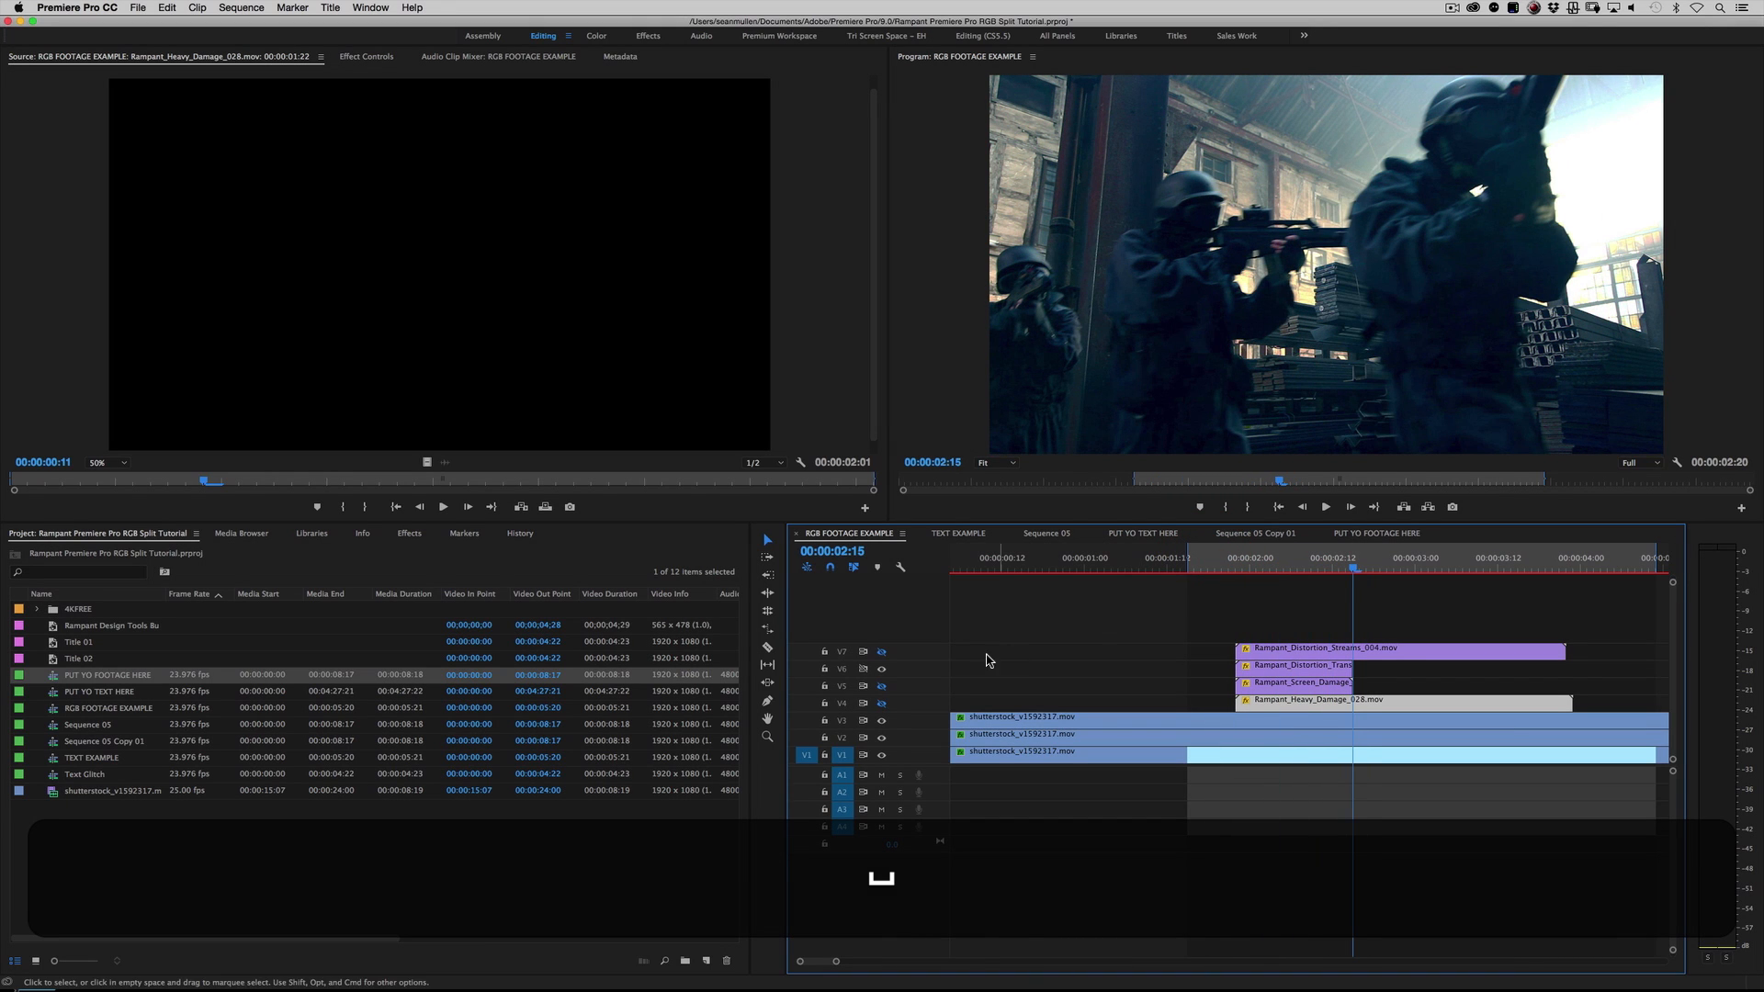
Step: Open Rampant_Distortion_Transitions_074.mov from V6 as a source clip and play it from the start
double_click(1282, 665)
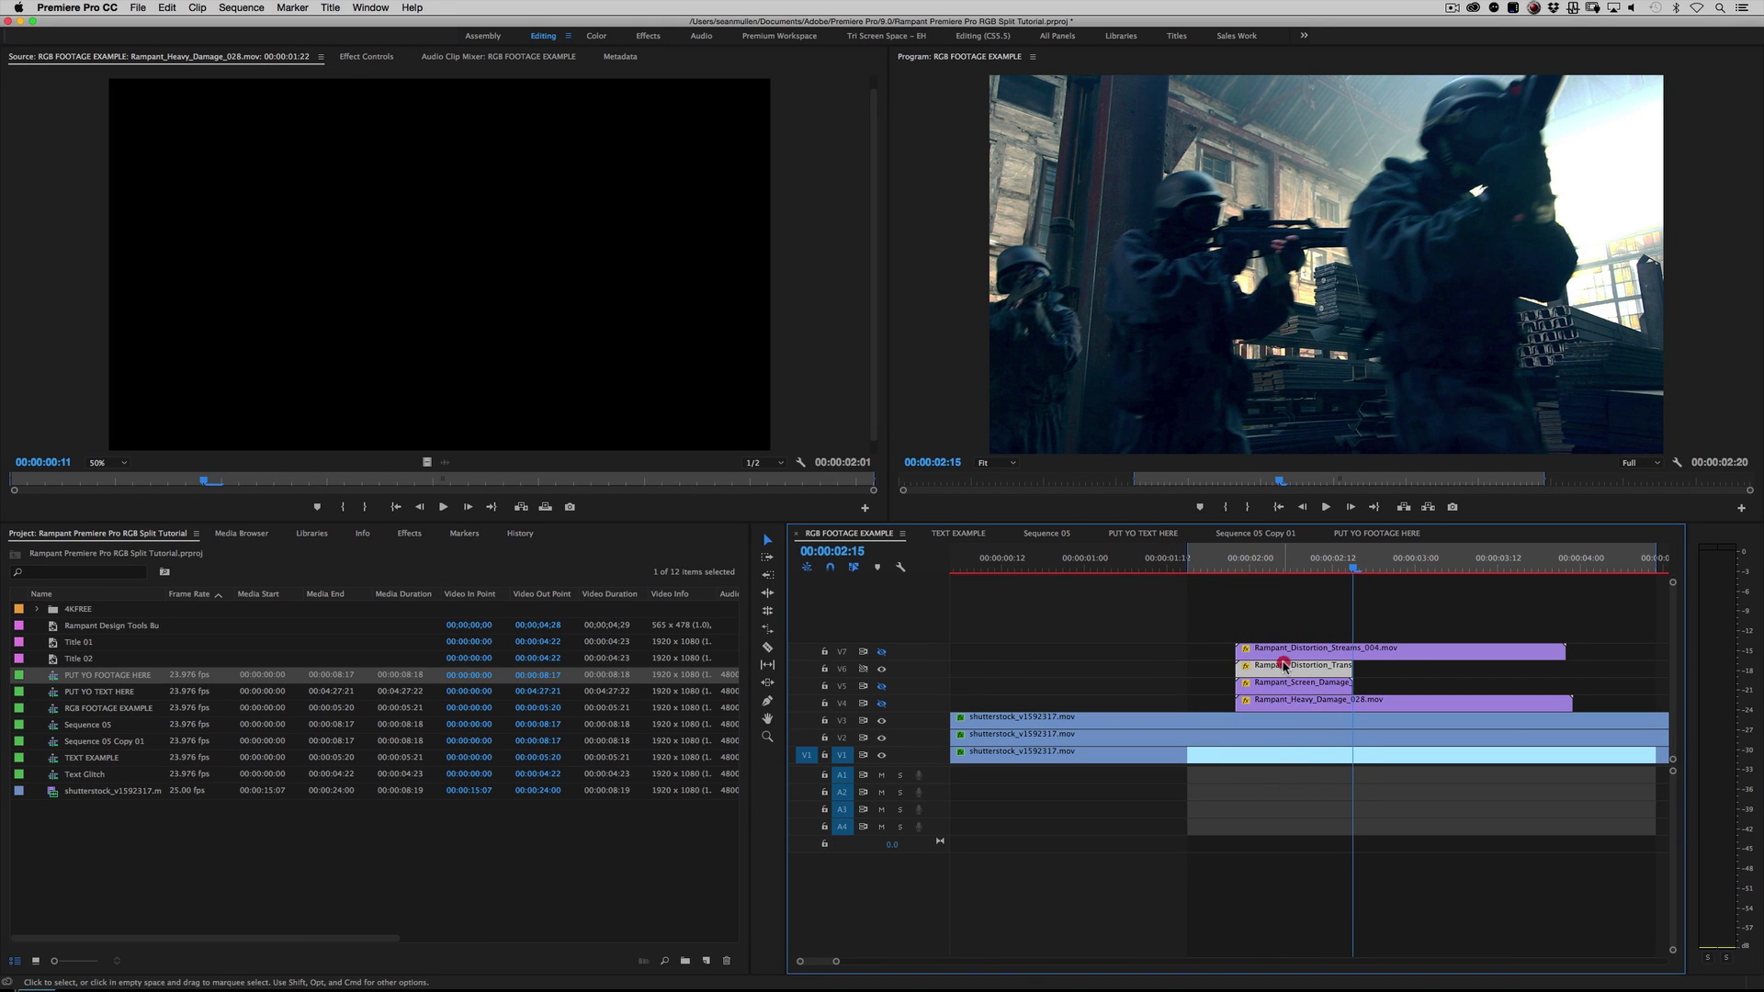
click(22, 484)
key(space)
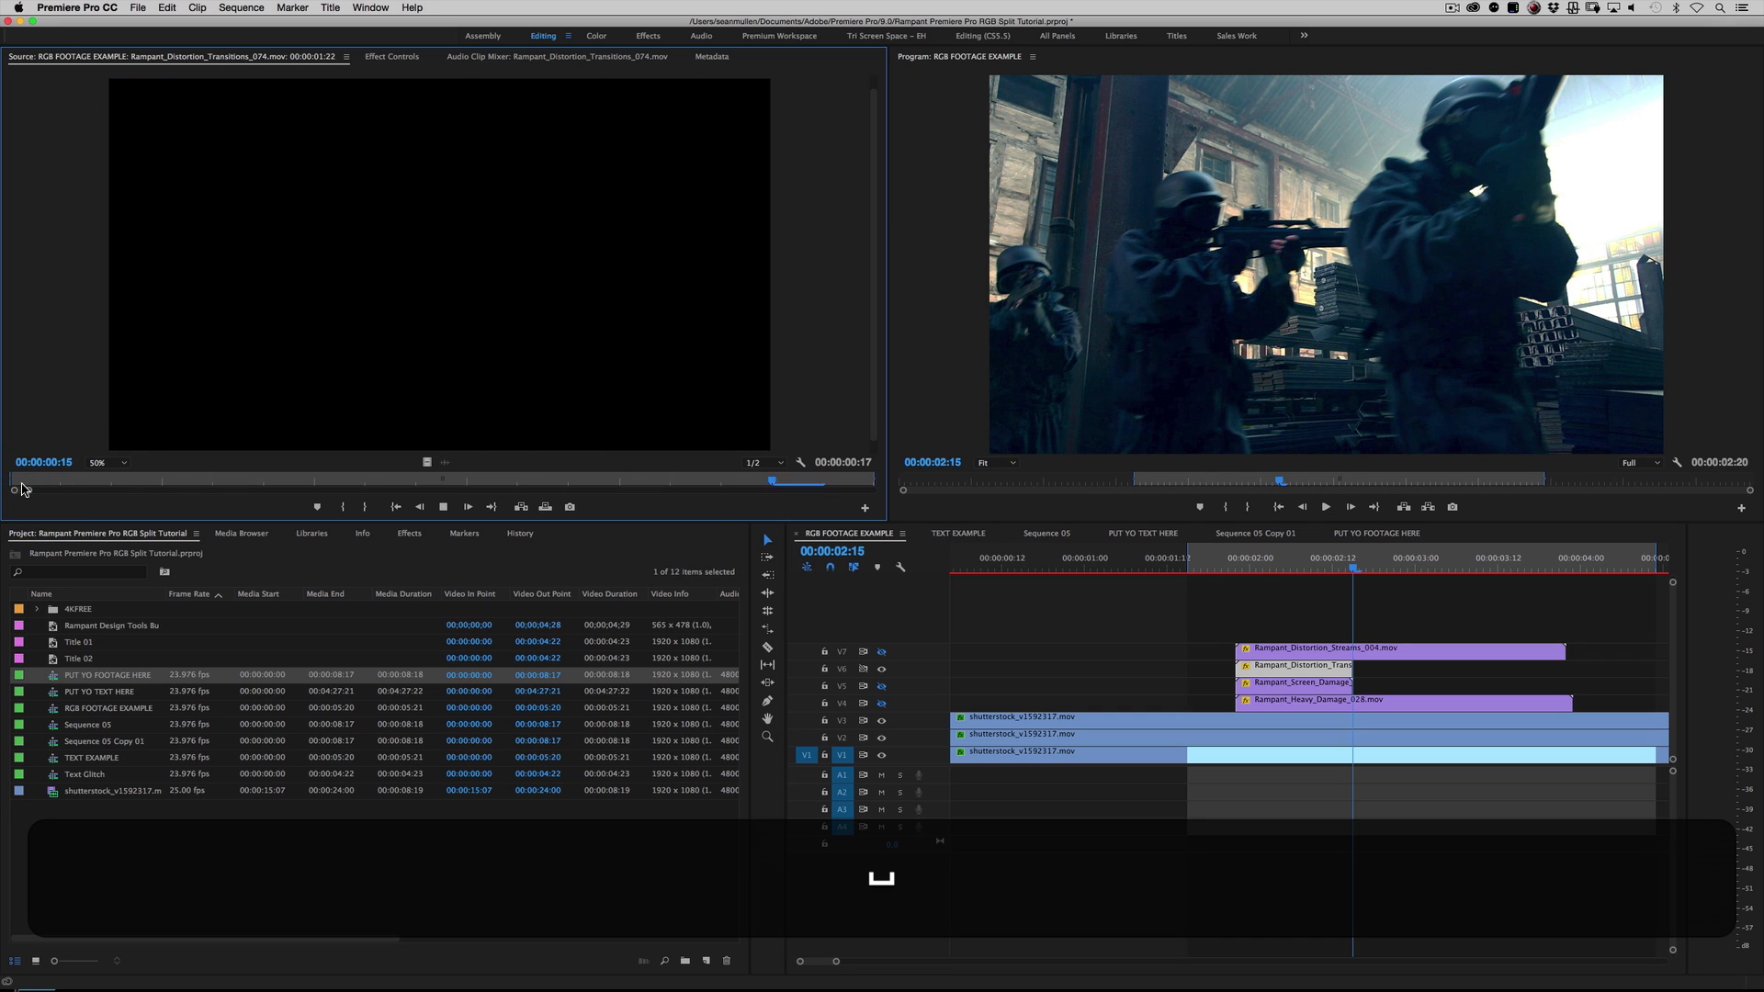
key(space)
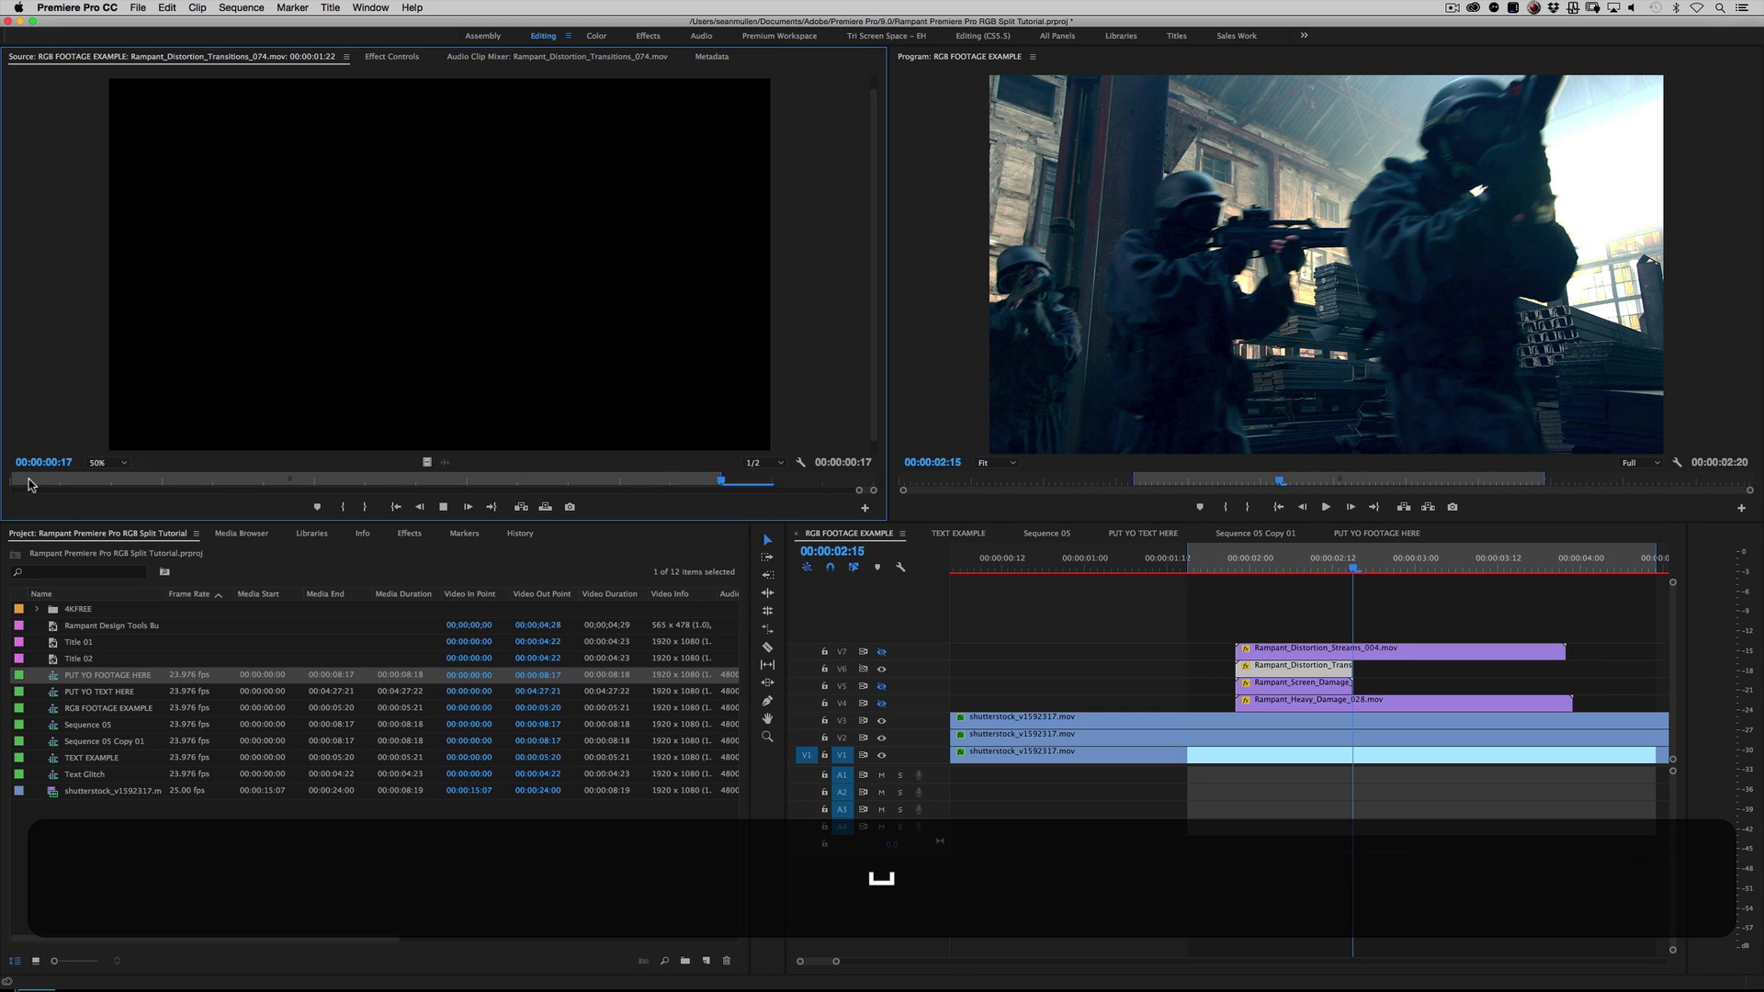
Step: Hide V6, show the Rampant_Distortion_Streams_004.mov overlay on V7, and play the RGB footage example
click(1230, 563)
click(881, 651)
key(space)
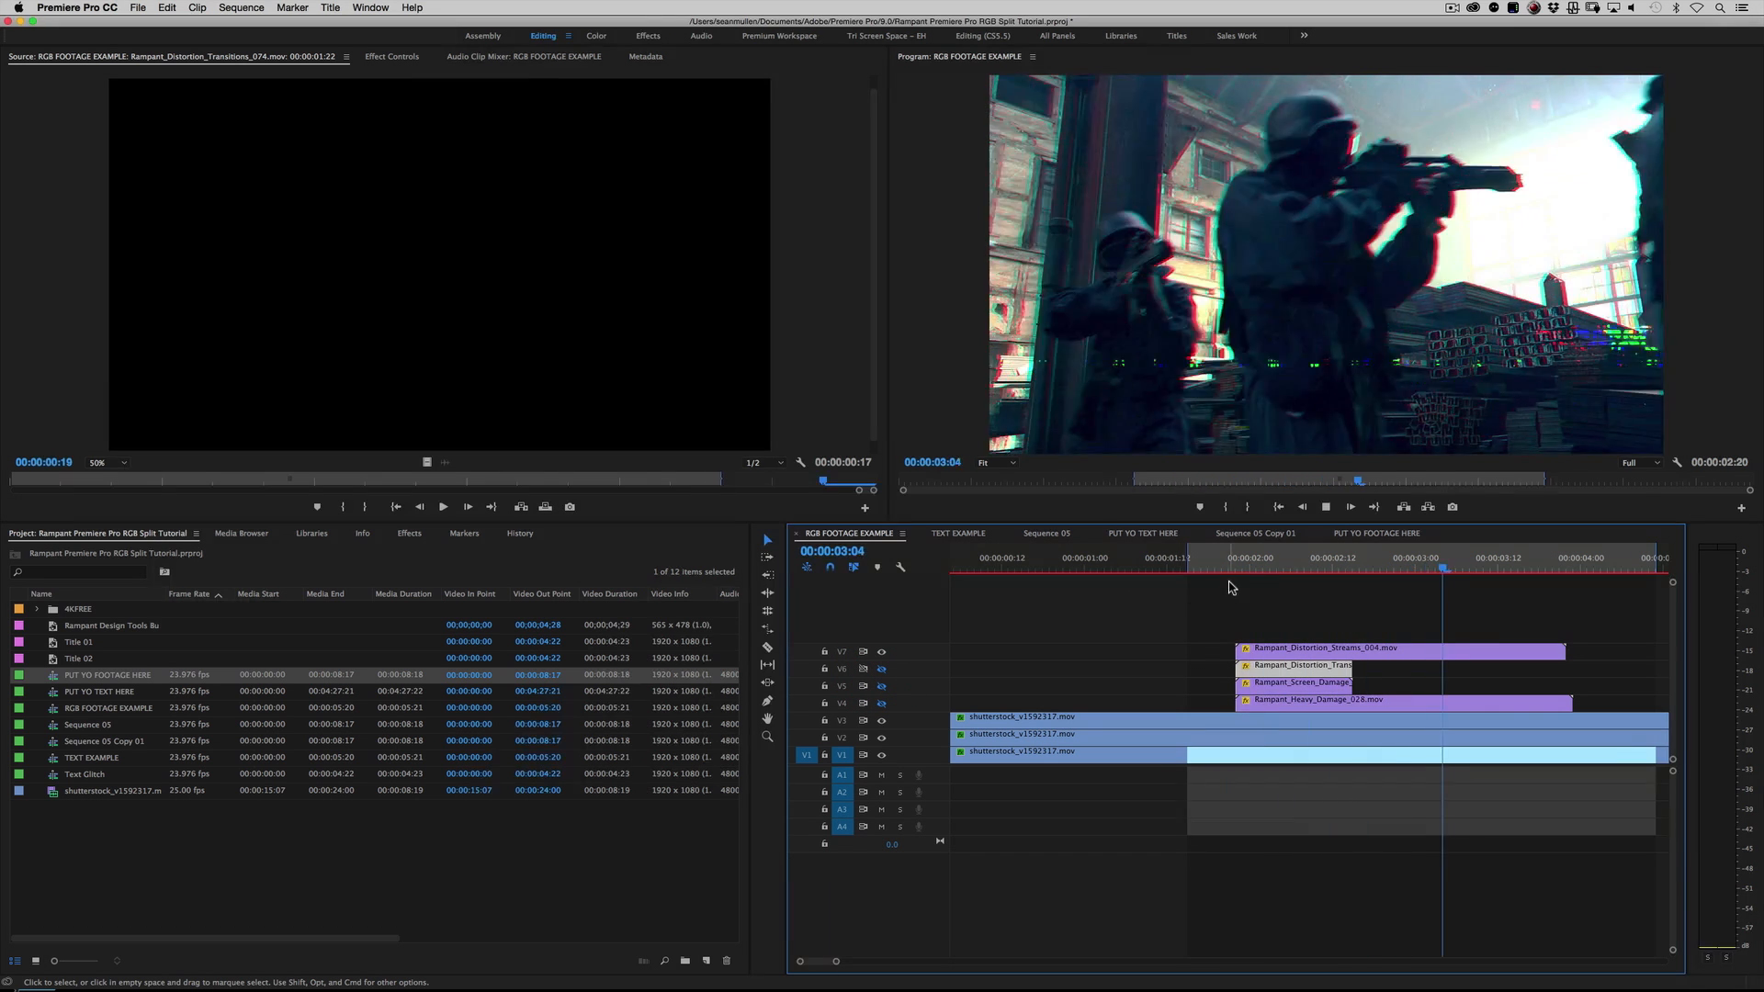
key(space)
Step: Open Rampant_Distortion_Streams_004.mov from V7 as a source clip and replay it from its start
double_click(1283, 648)
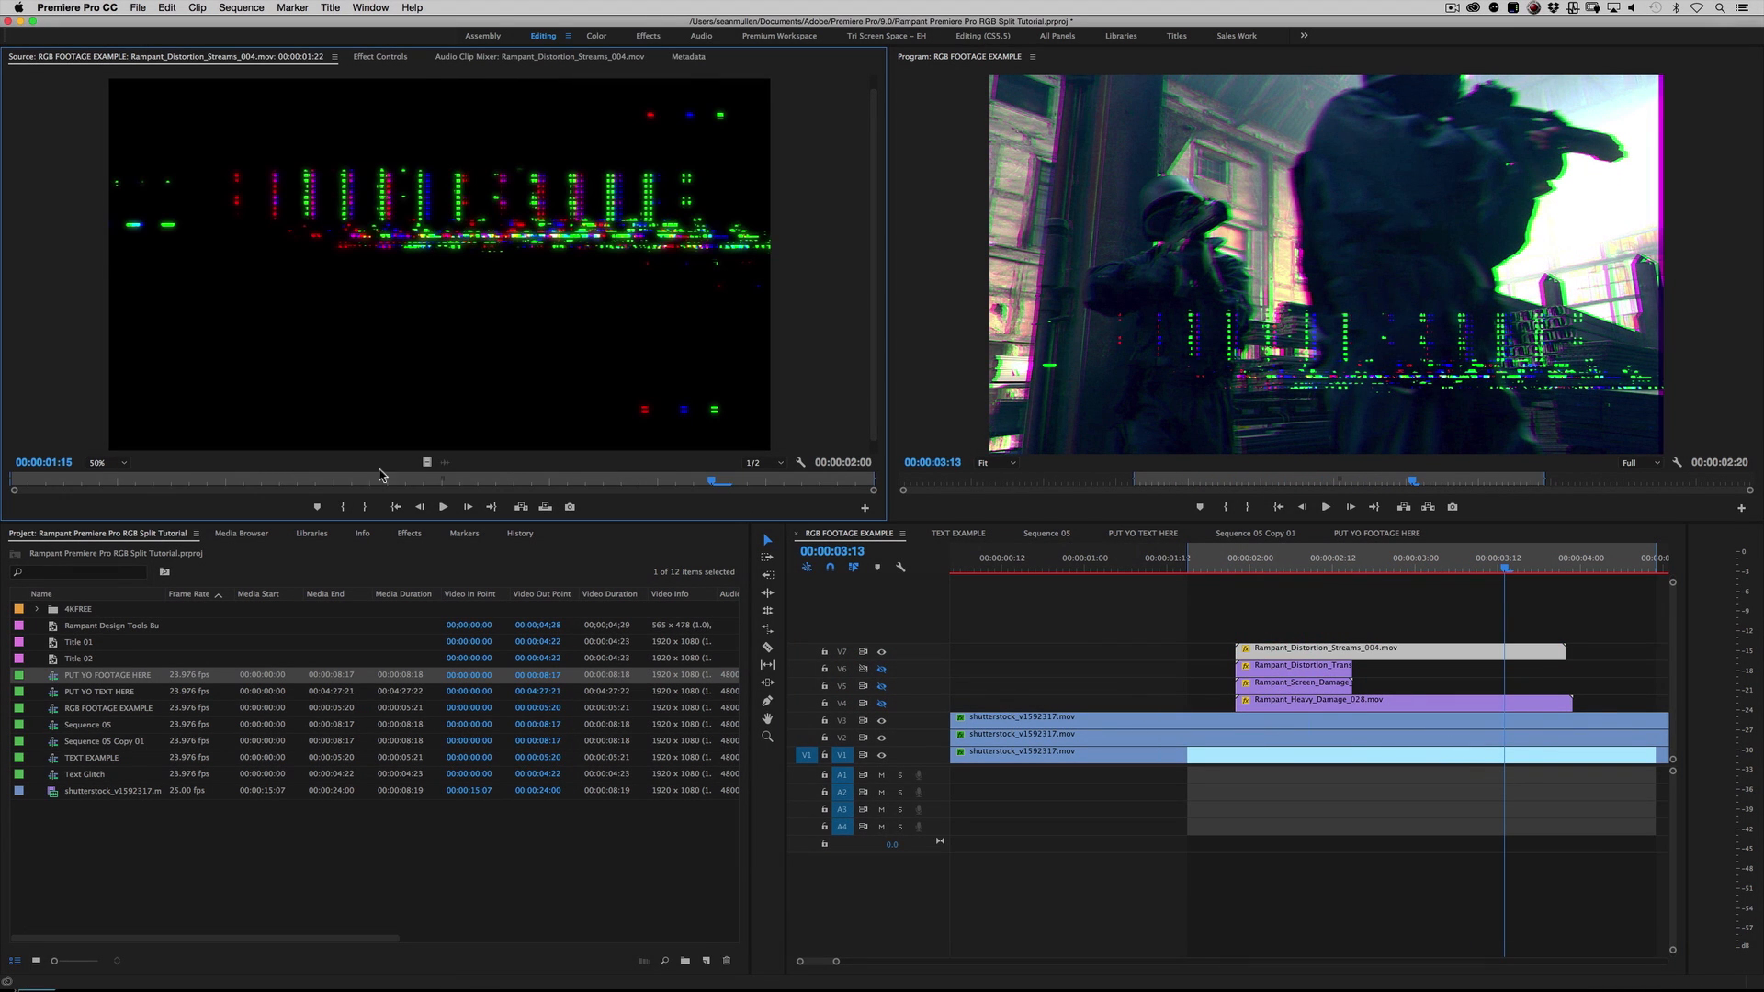
key(space)
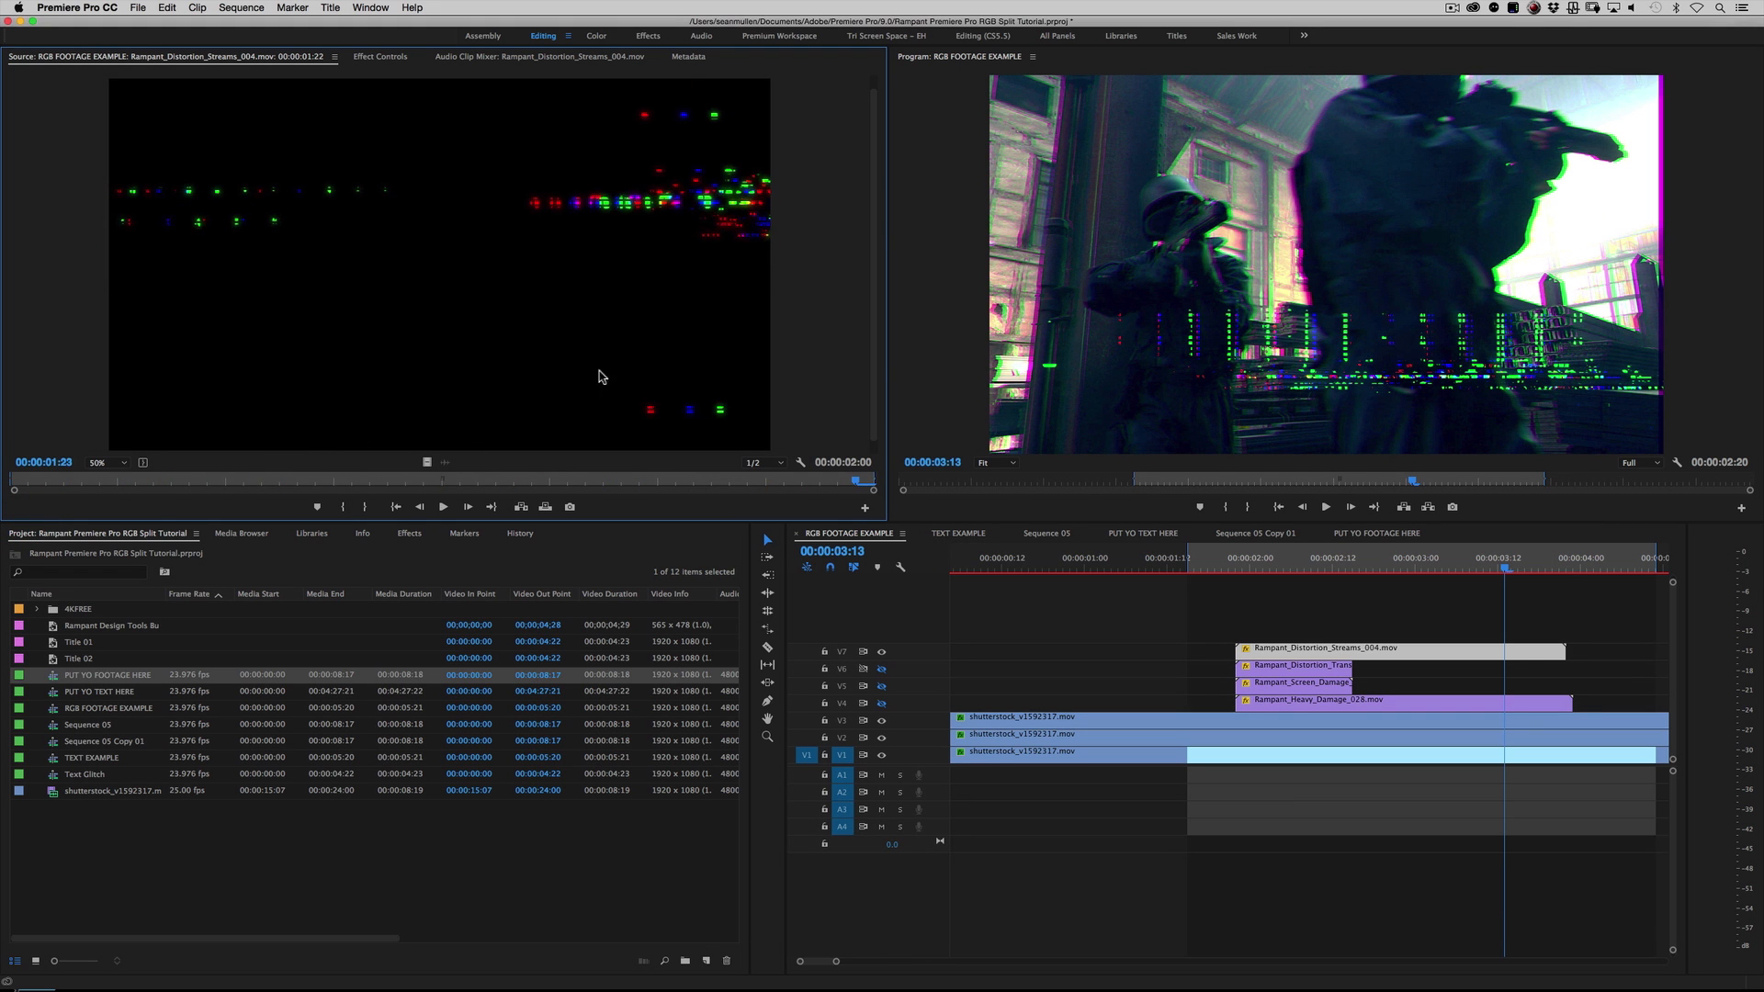
click(13, 485)
key(space)
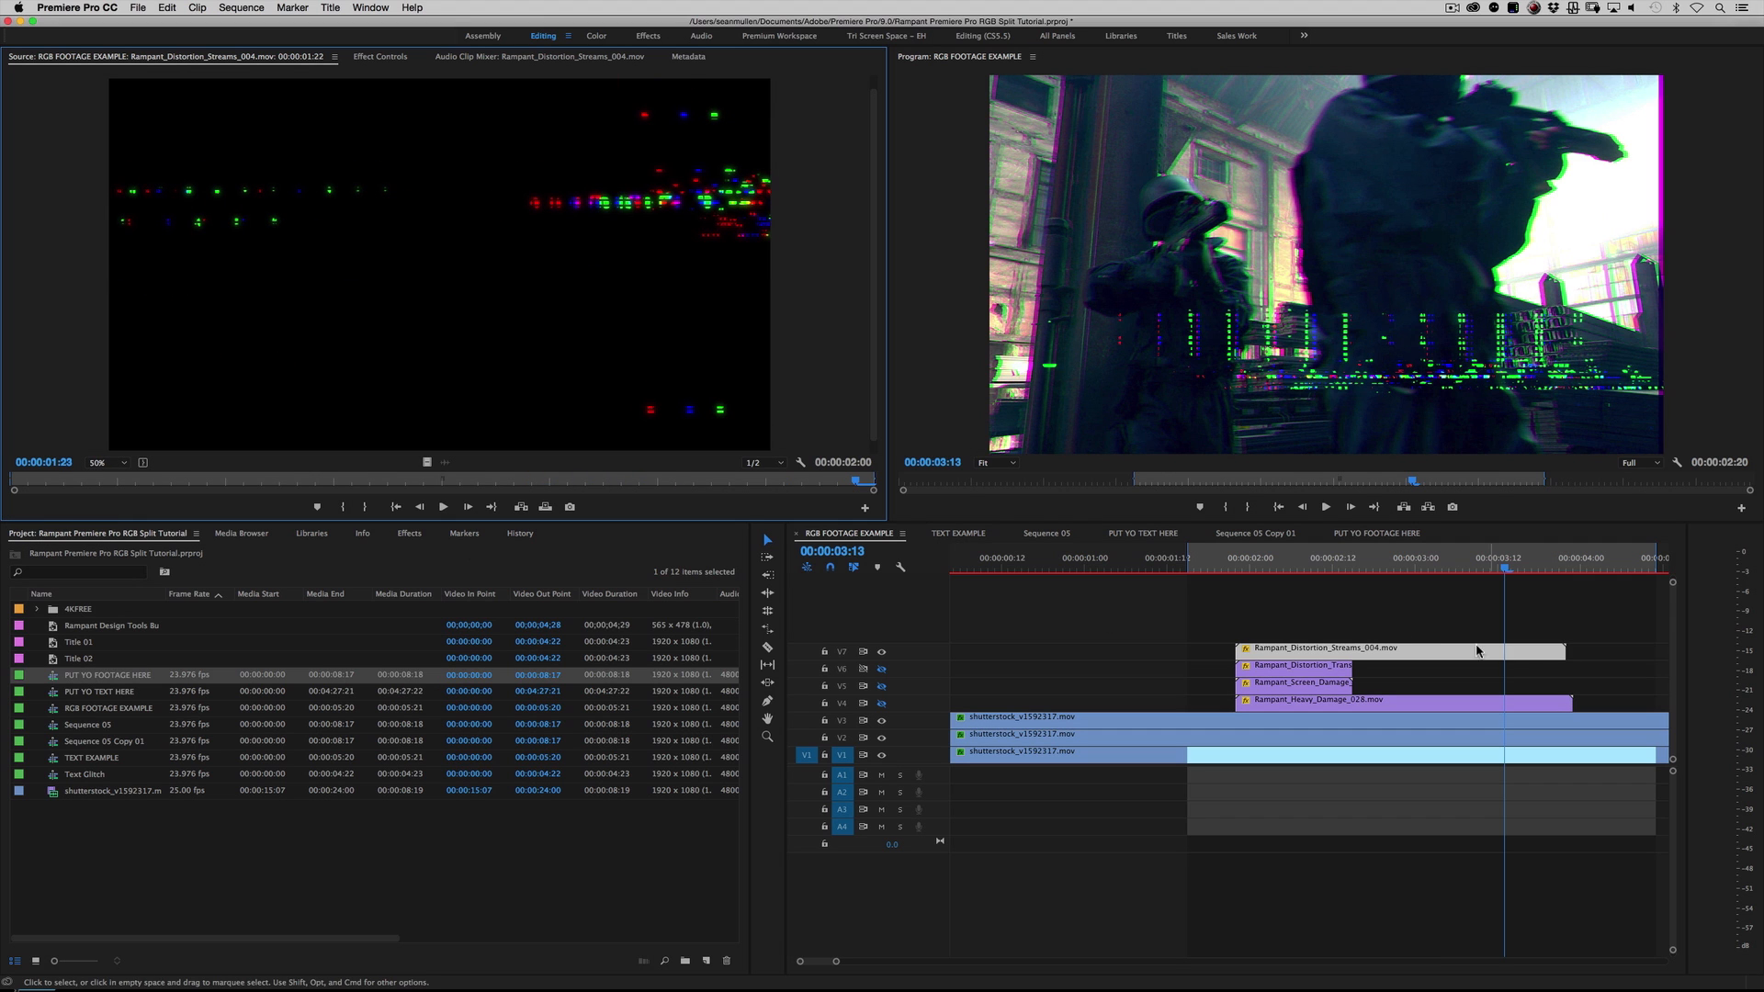
Step: Hide the distortion streams overlay on V7 in the RGB FOOTAGE EXAMPLE sequence
click(1199, 640)
click(881, 652)
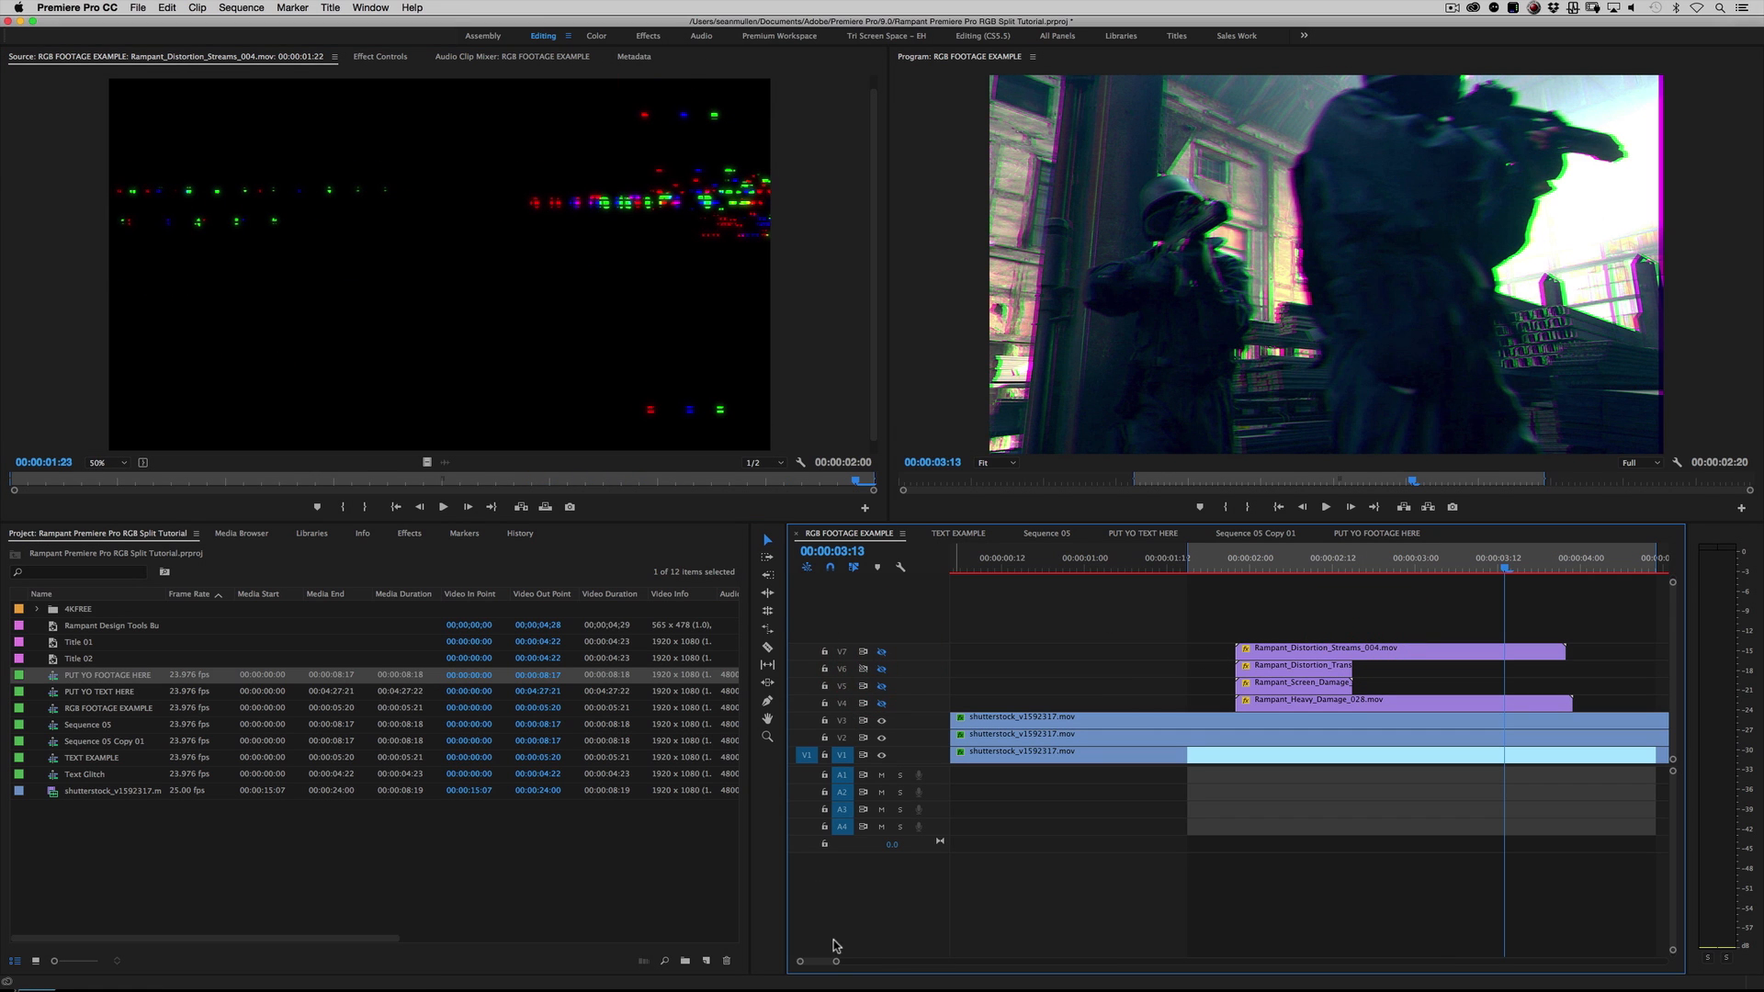
drag(834, 963, 871, 962)
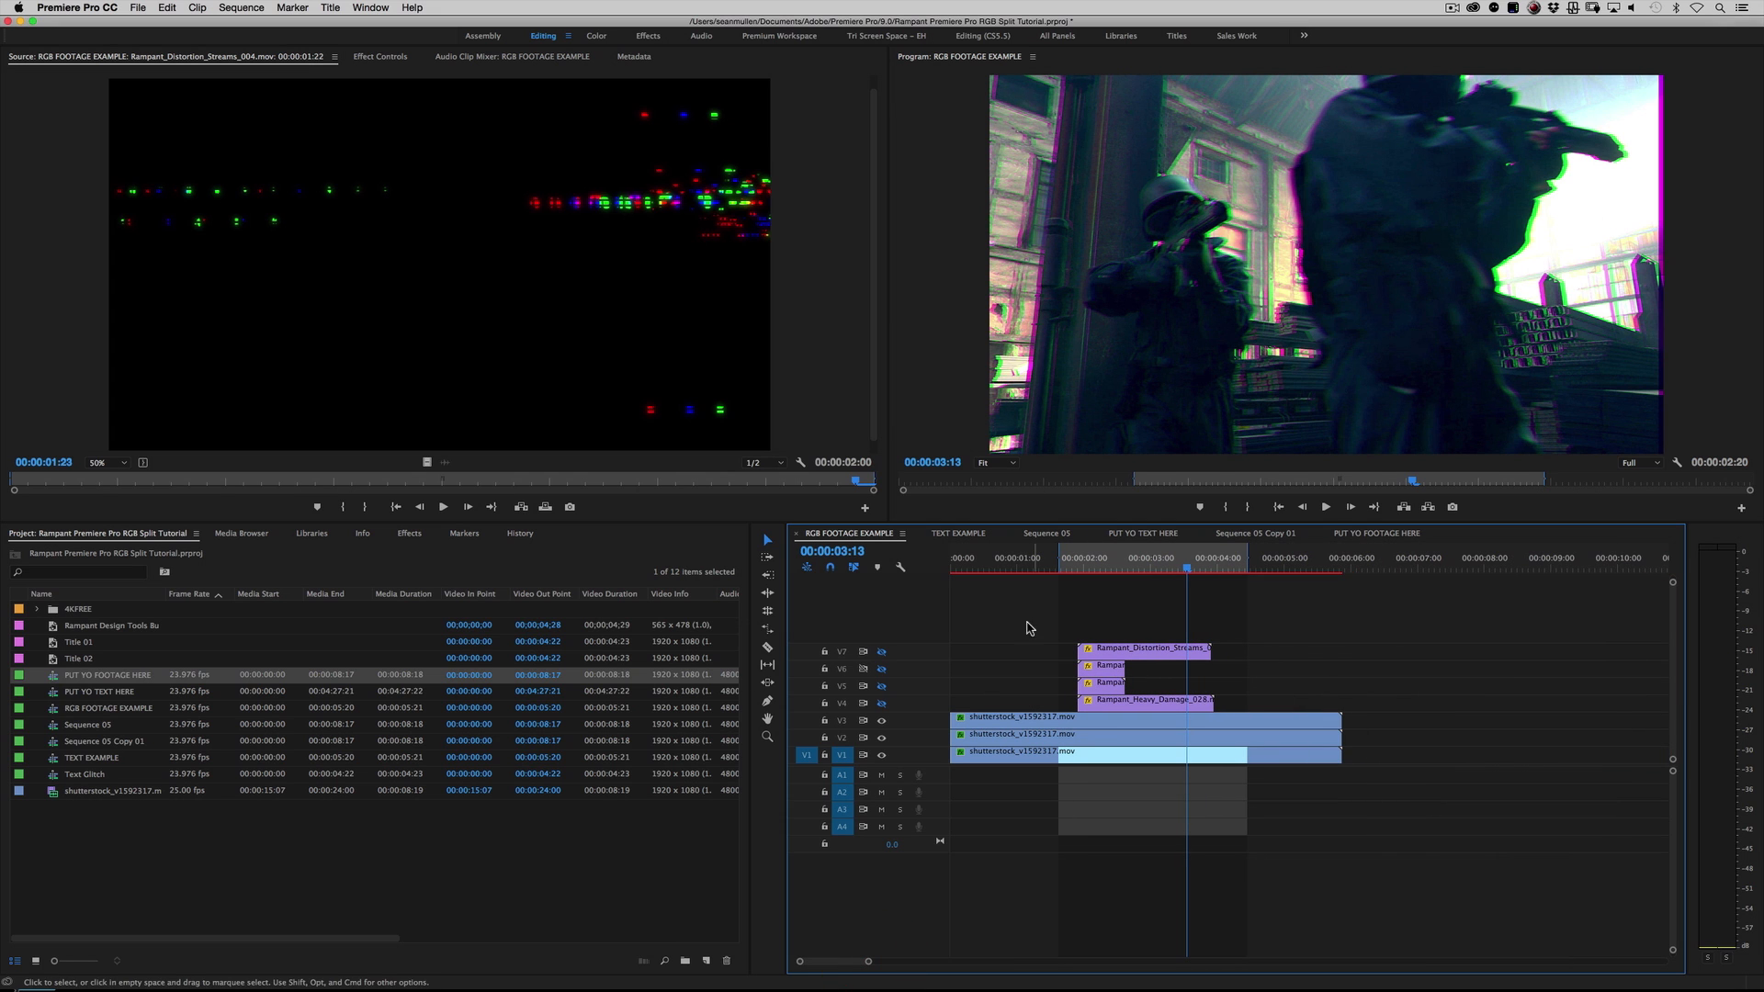
Step: Expand the 4KFREE bin and preview Rampant_Distortion_Streams_004.mov and Rampant_Distortion_Transitions_074.mov as source clips
click(104, 820)
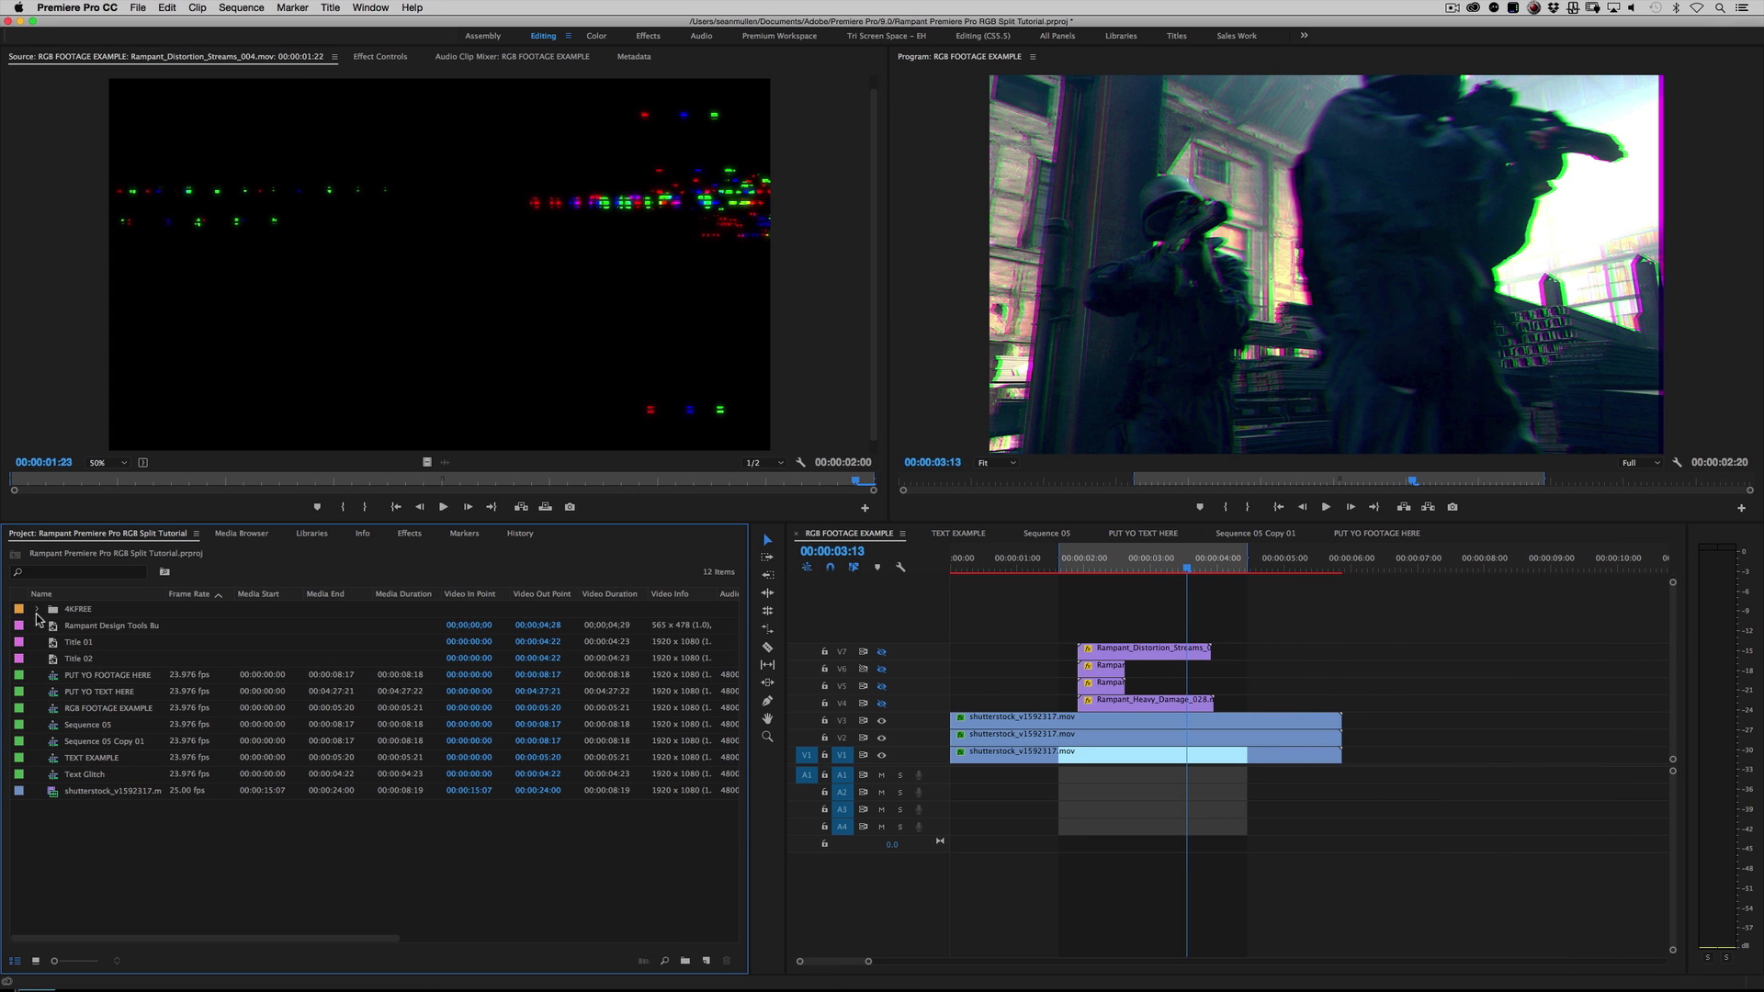
click(36, 609)
double_click(124, 627)
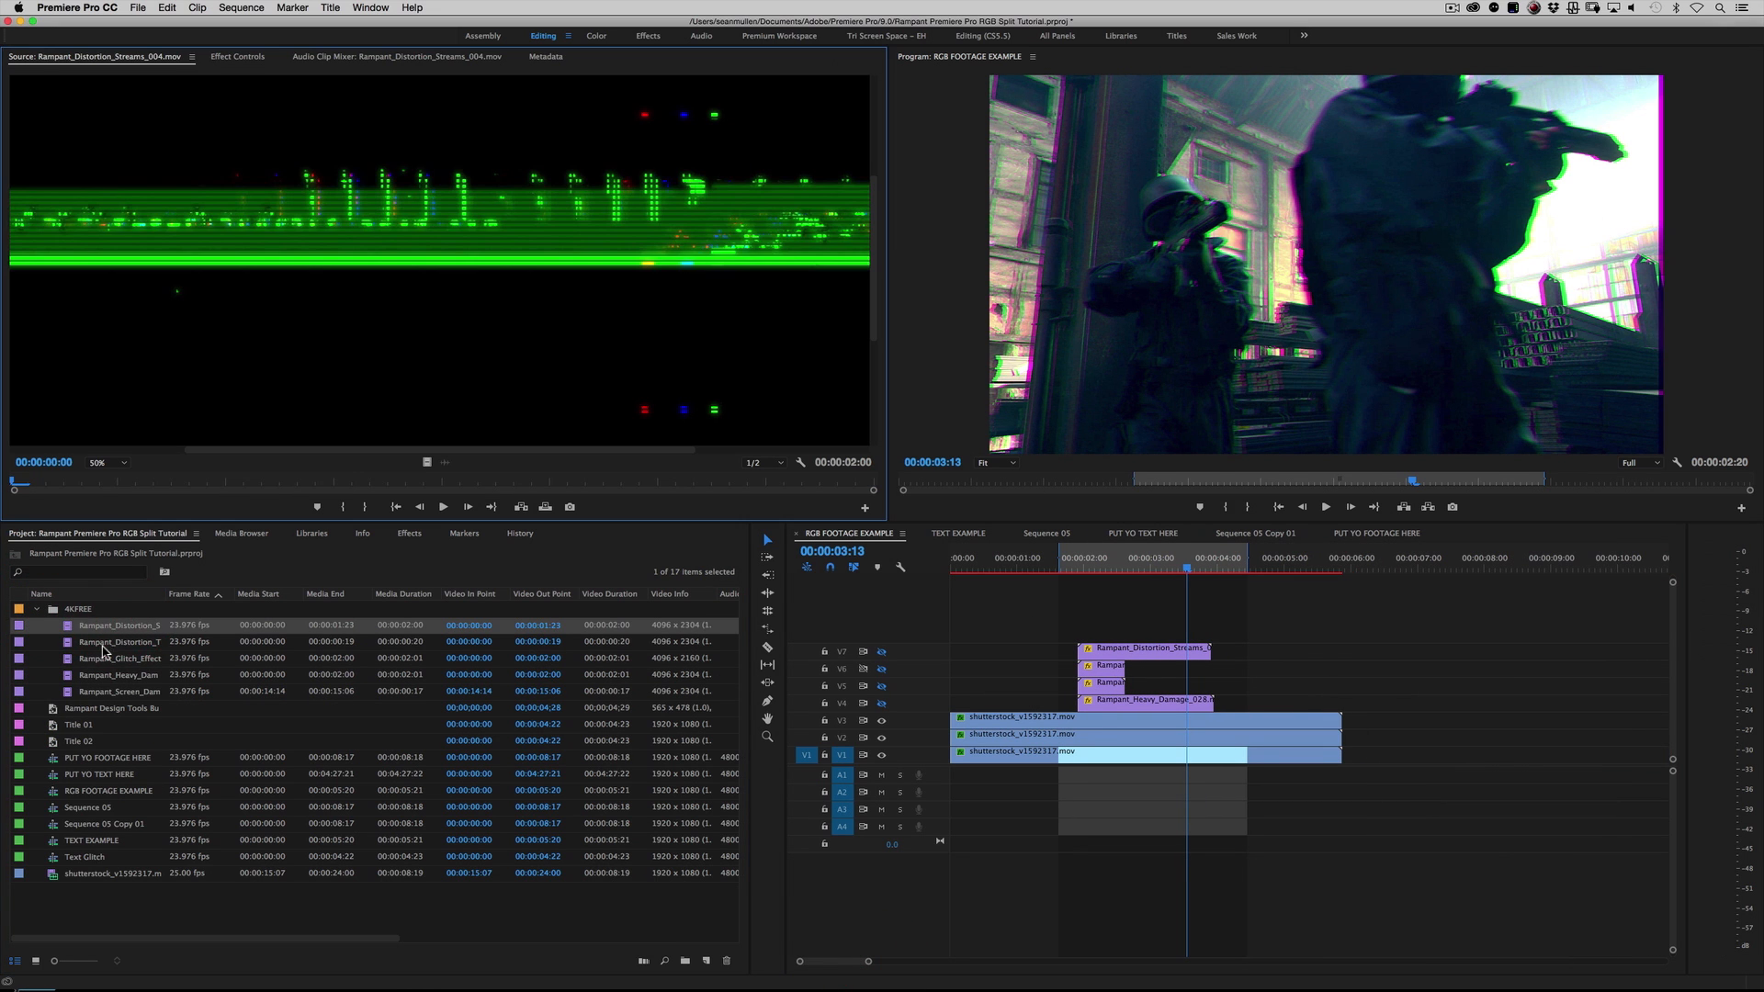
double_click(107, 643)
drag(64, 647, 129, 647)
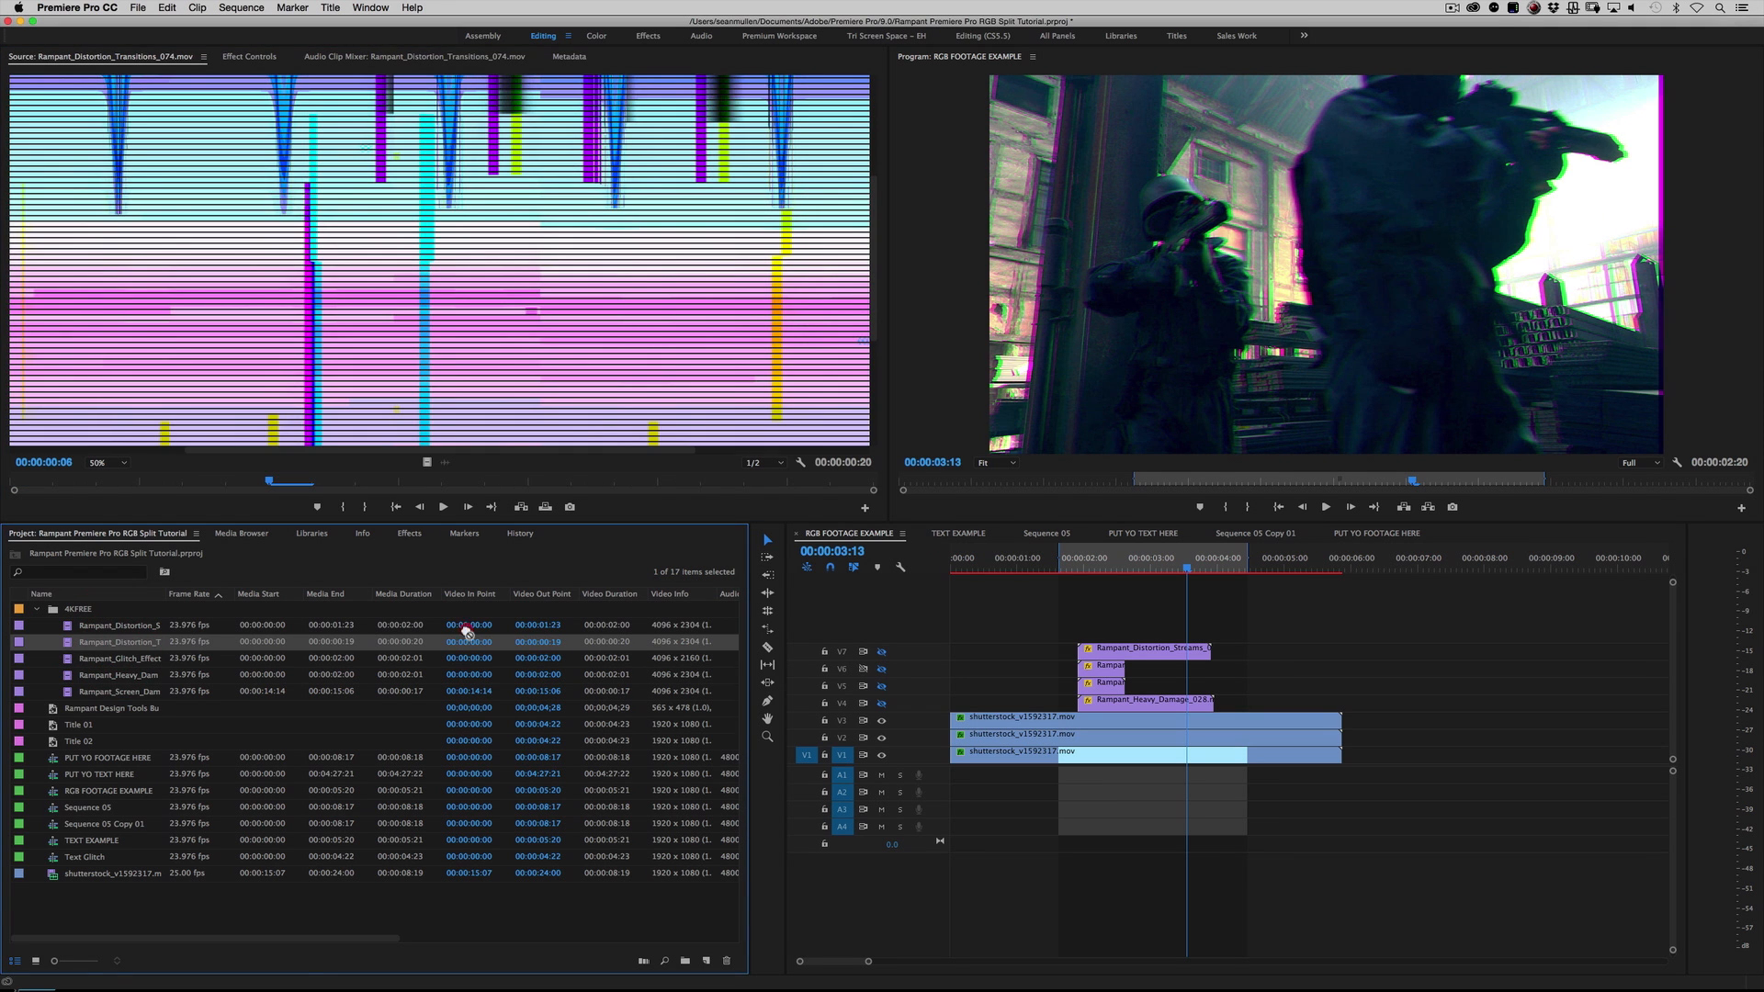
Step: Place Rampant_Distortion_Transitions_074.mov on V8, aligned with the start of the other overlays, and play the sequence from there
drag(1064, 574, 1077, 621)
click(1089, 562)
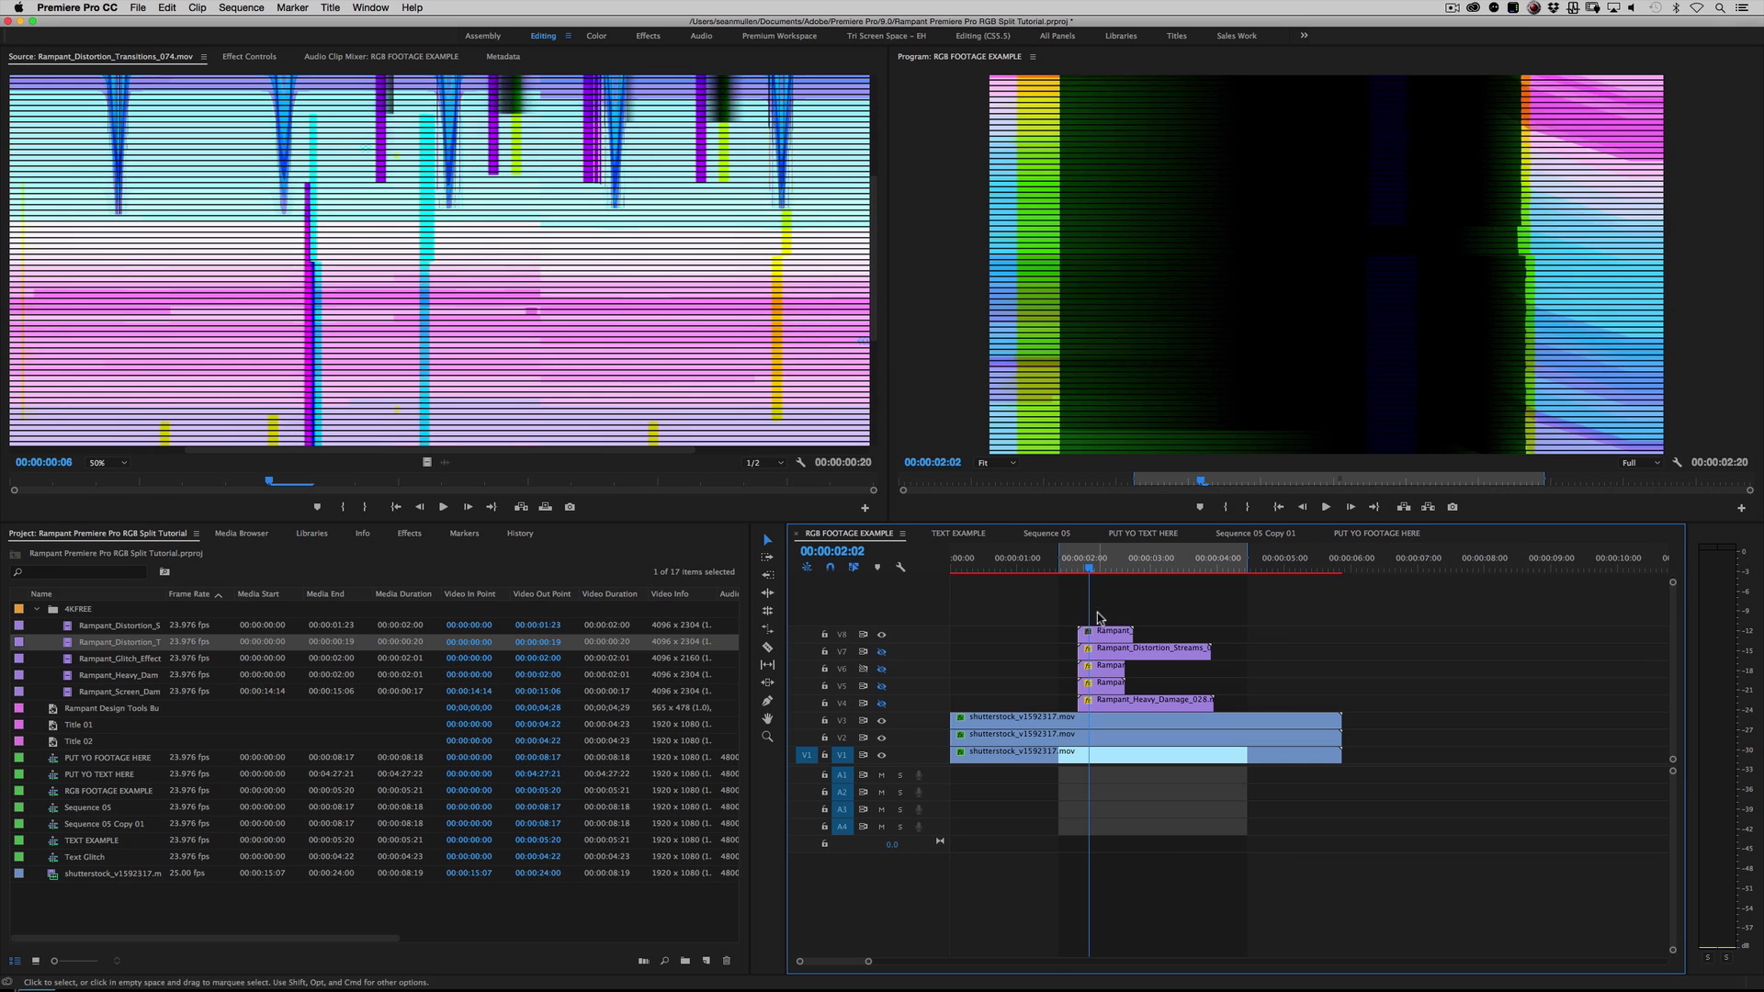
key(space)
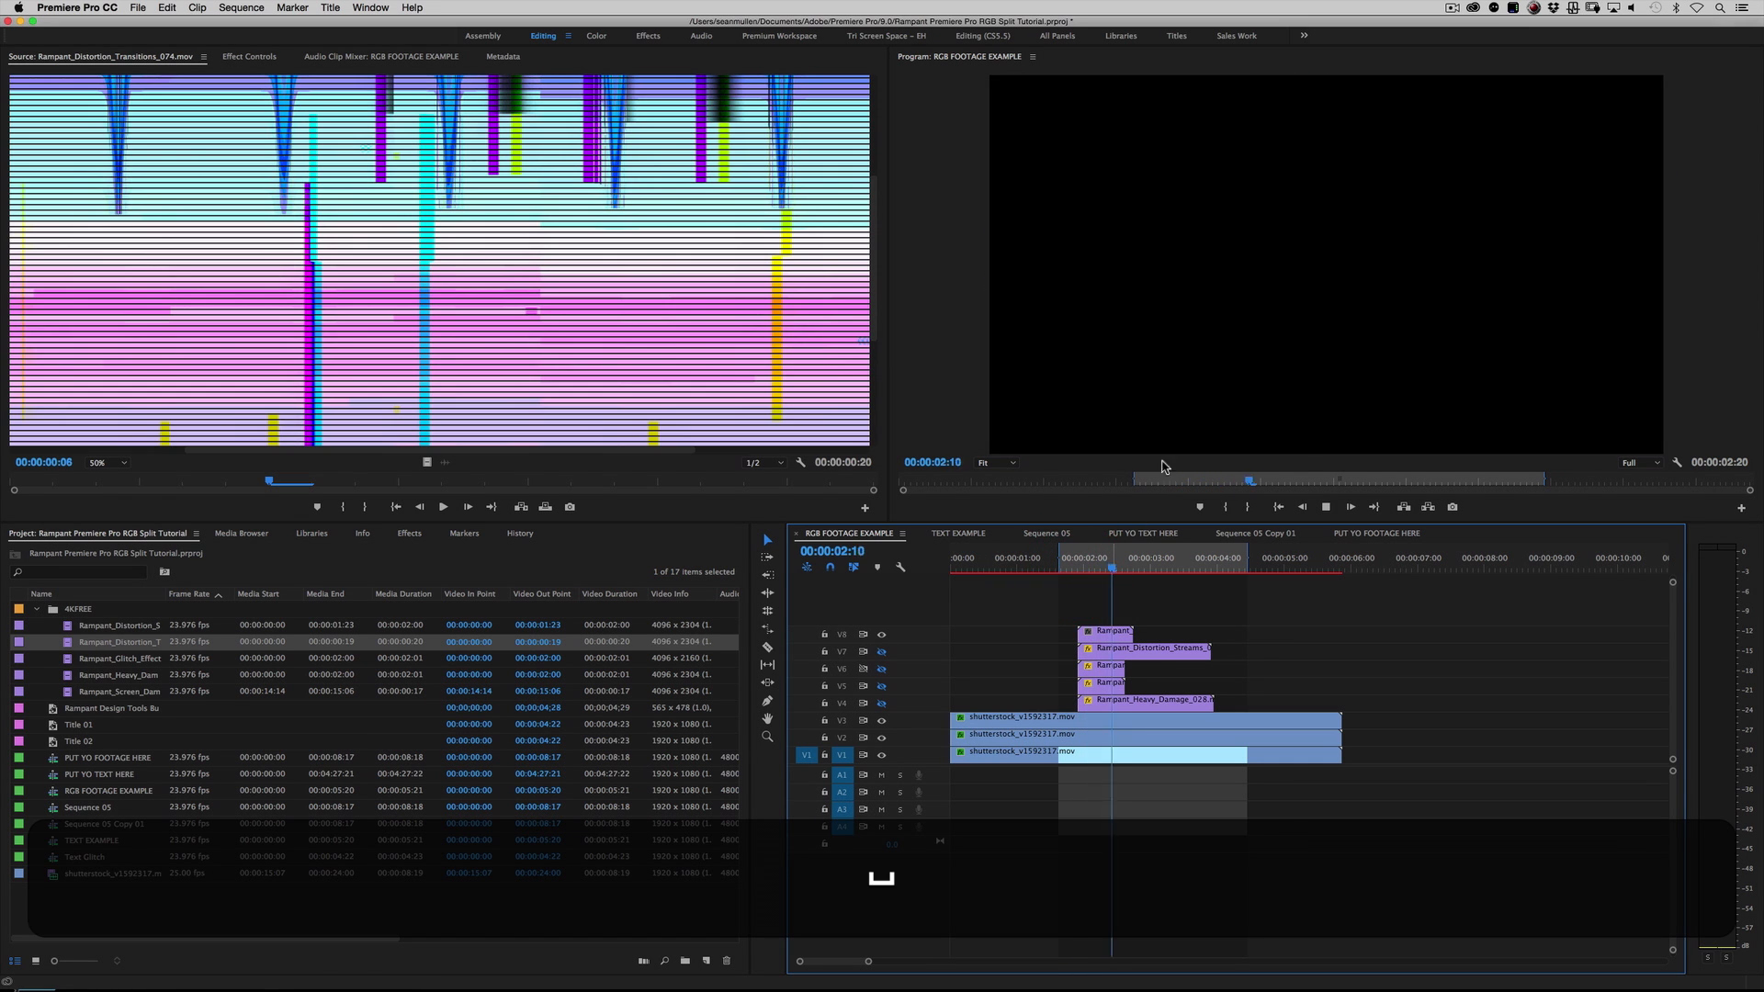
Step: Set the blend mode of the Rampant_Distortion_Transitions_074.mov clip on V8 to Screen and play the composite from the clip's start
click(1091, 563)
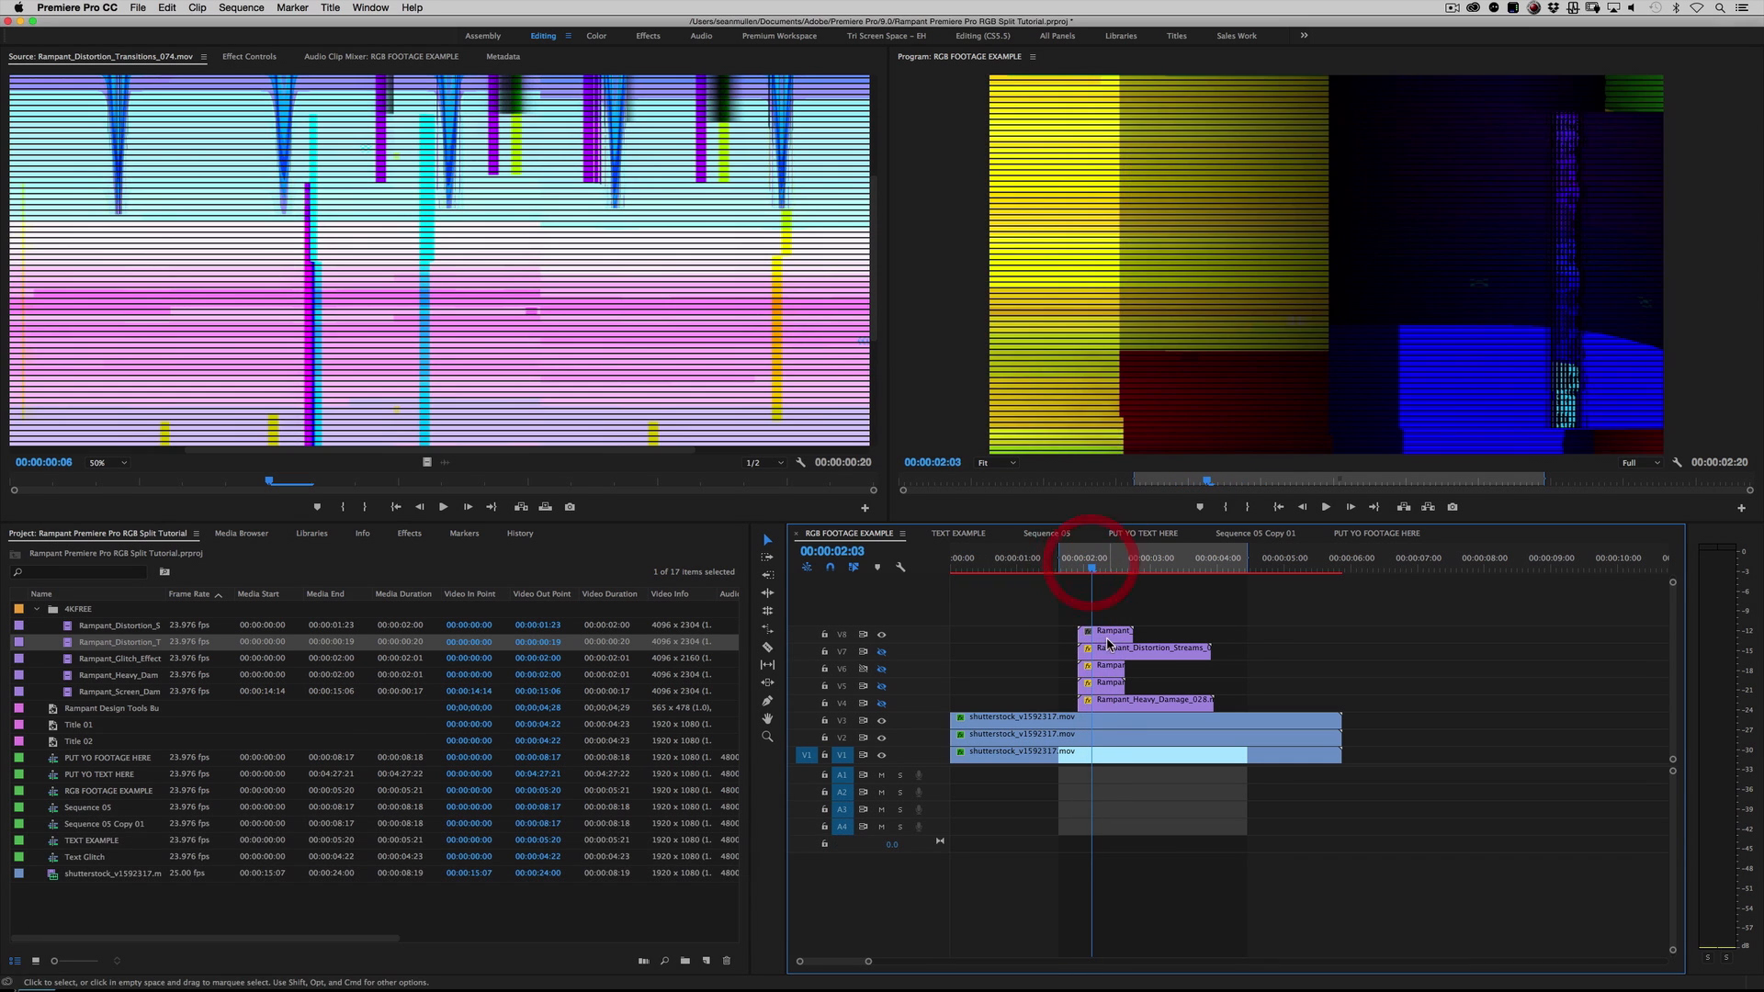
key(shift)
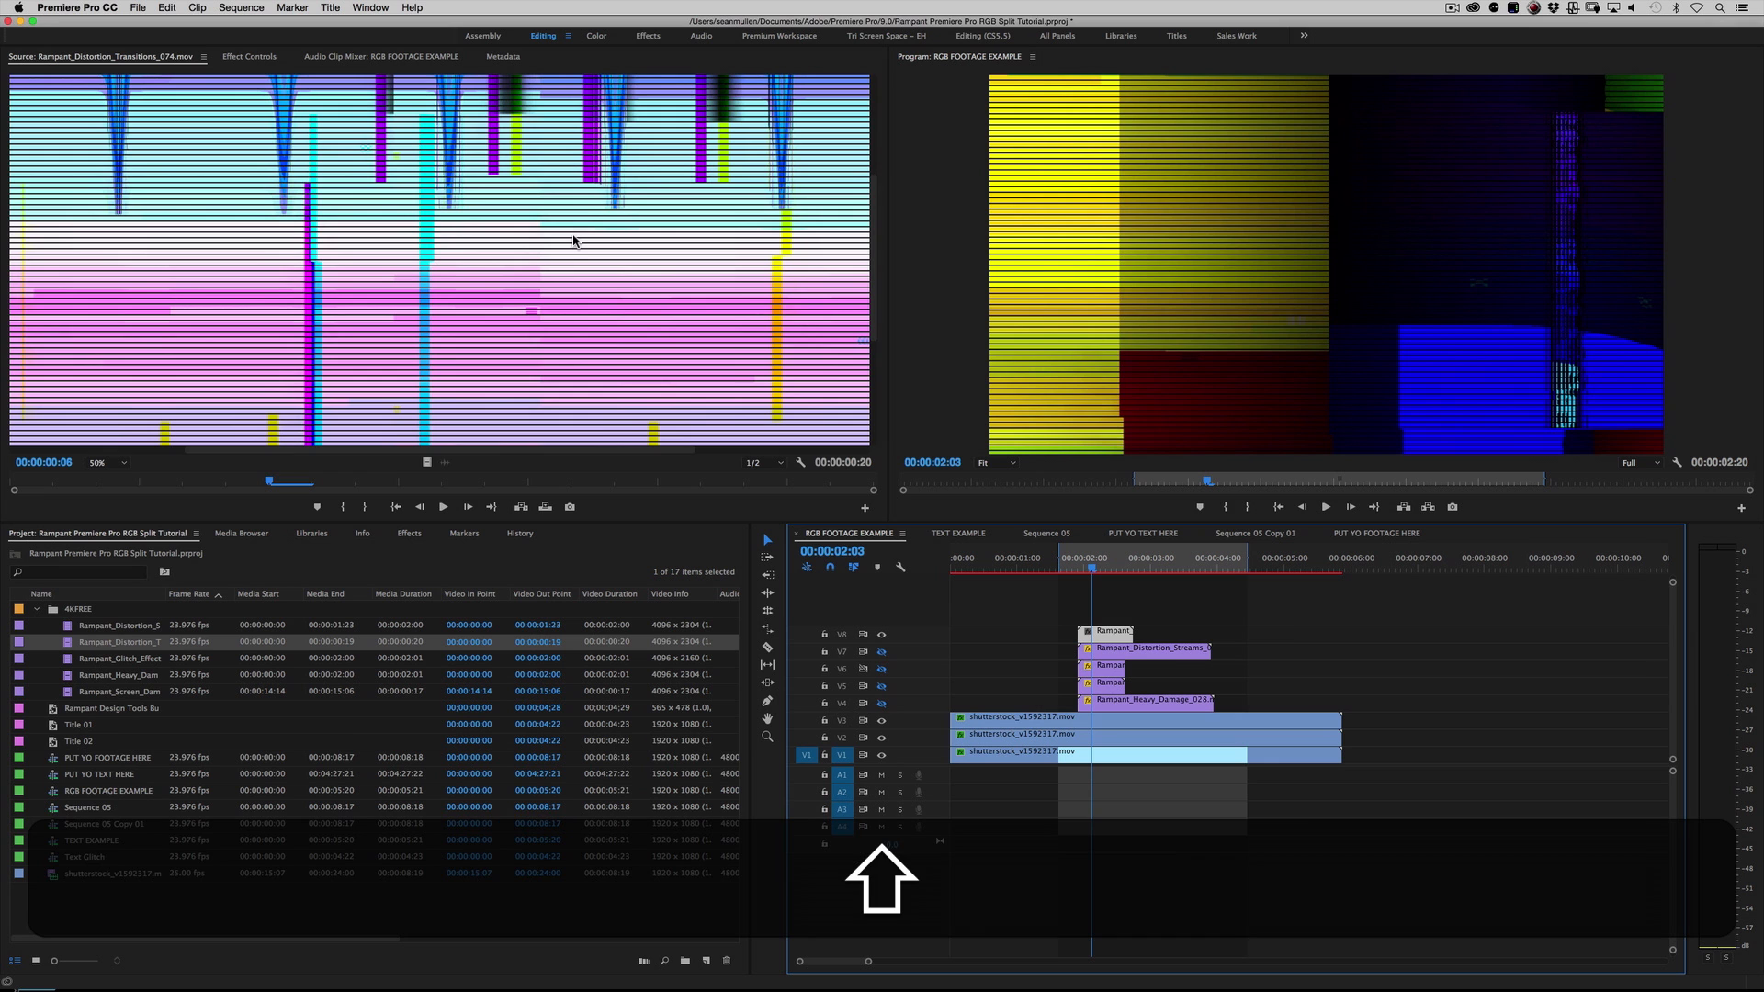
key(shift+5)
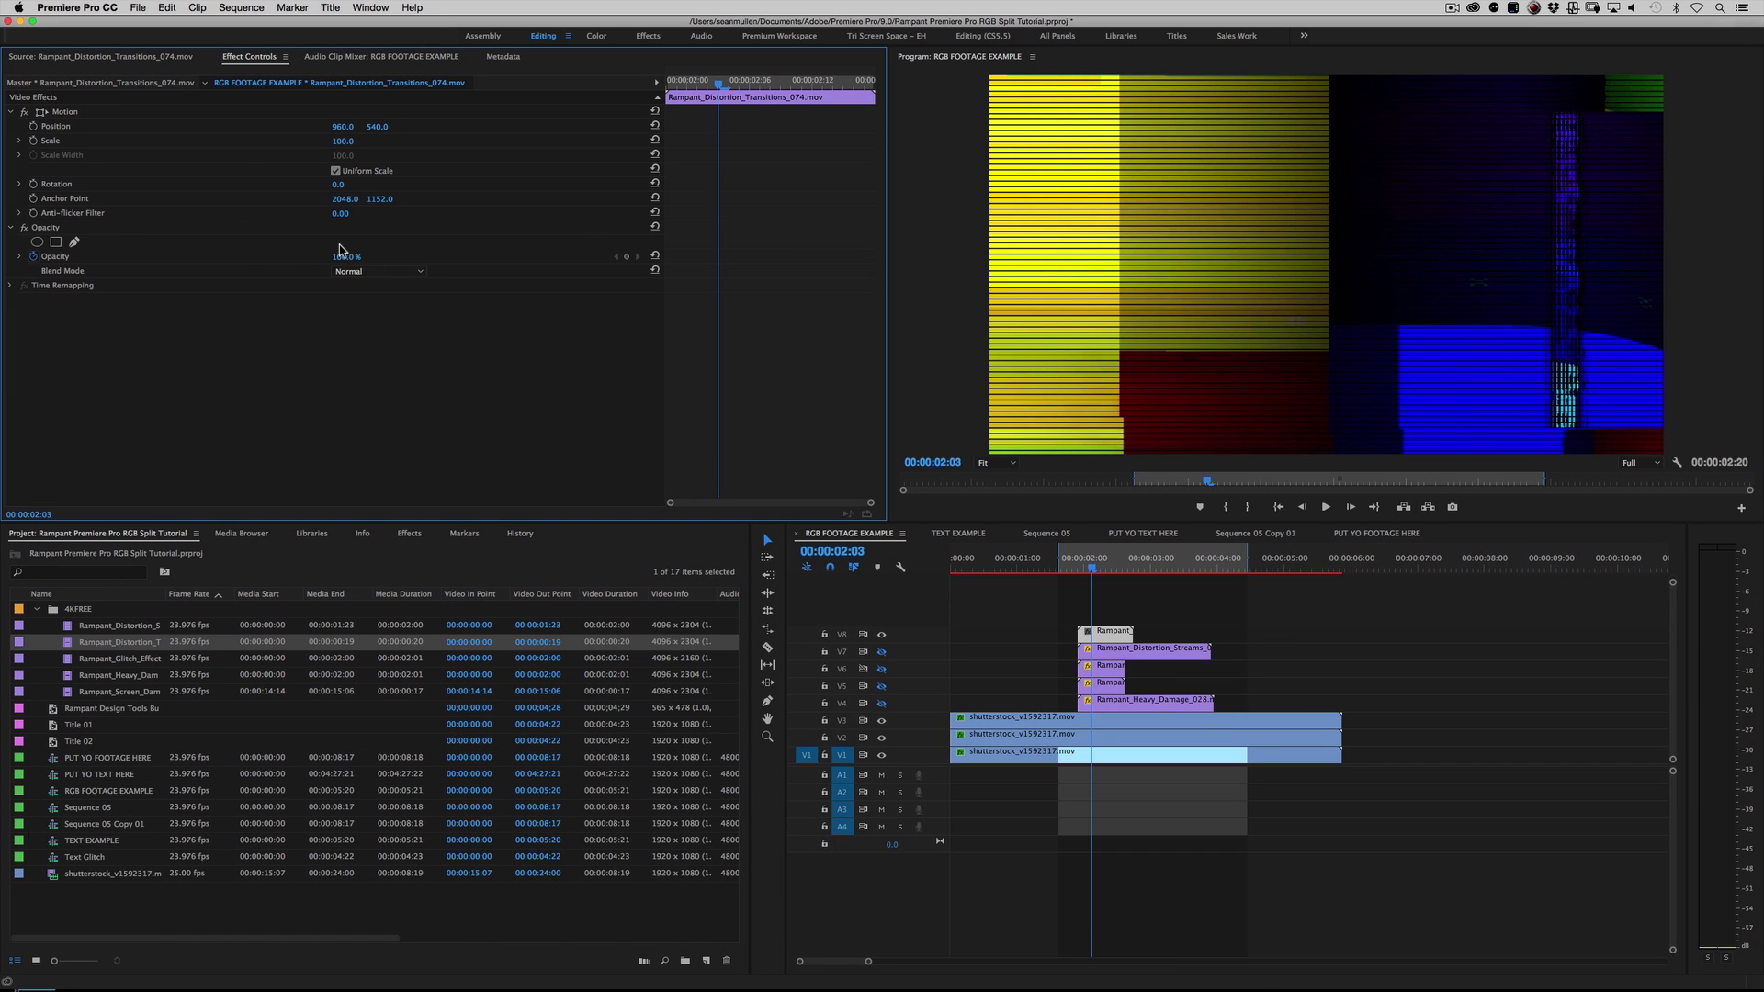
click(384, 271)
click(361, 404)
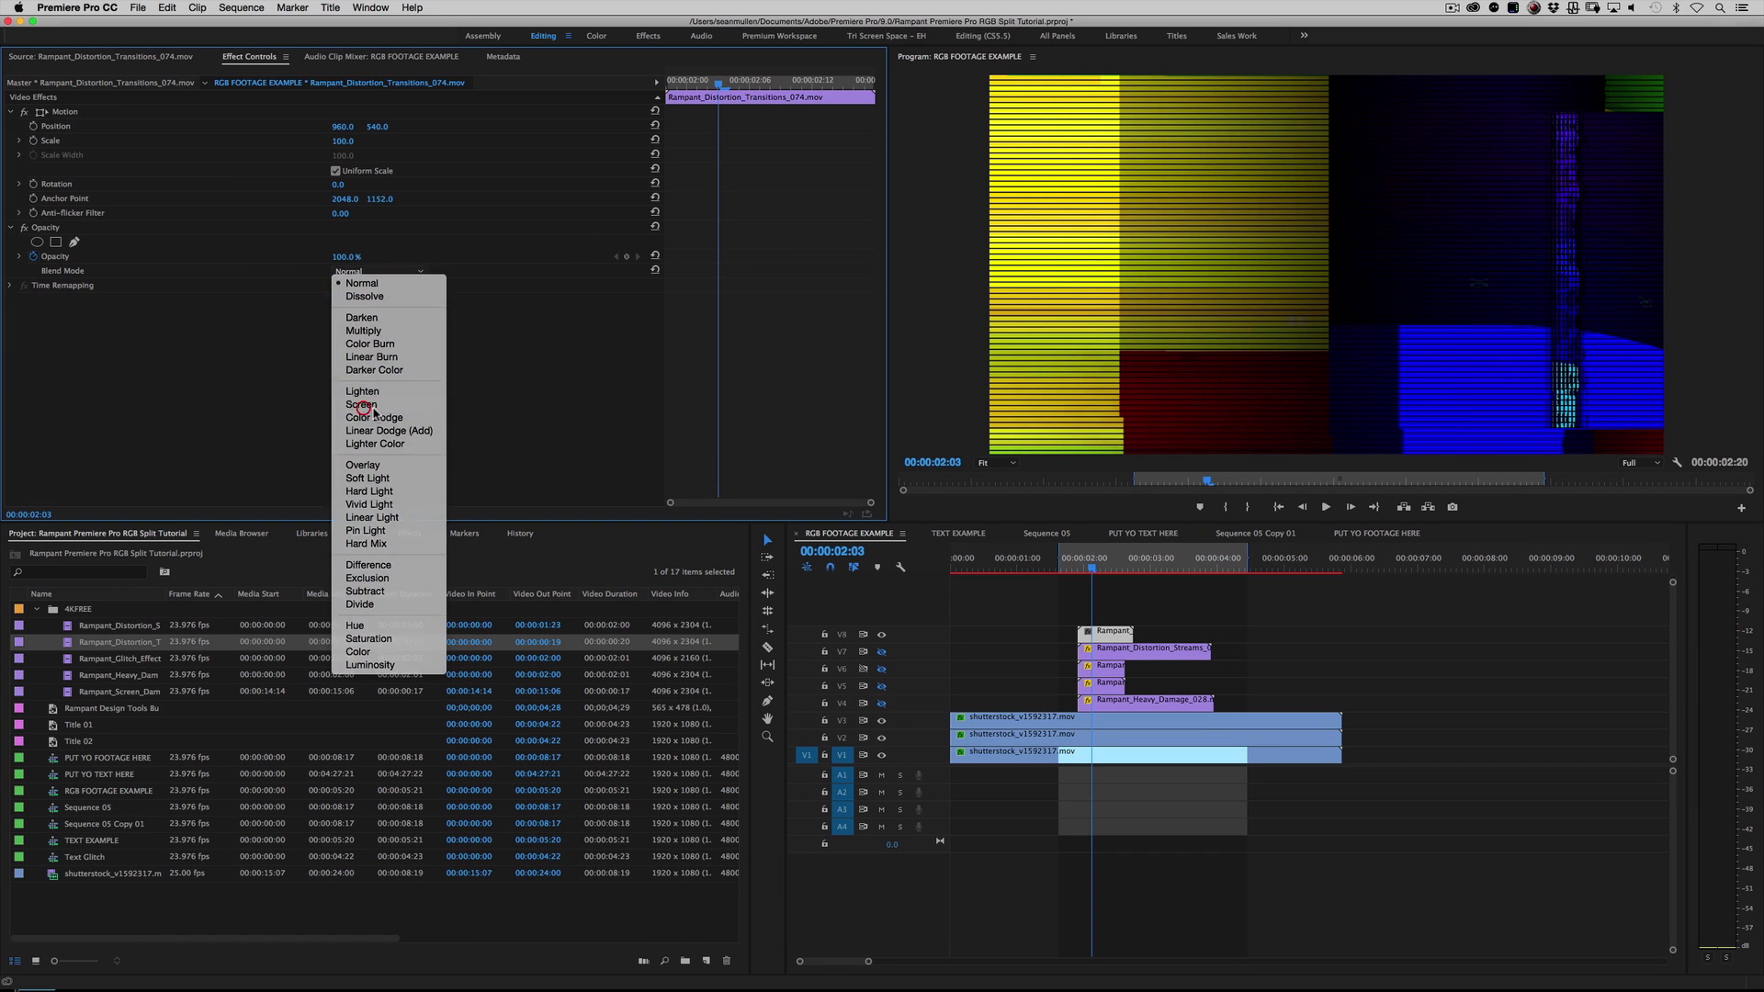
click(1074, 560)
key(space)
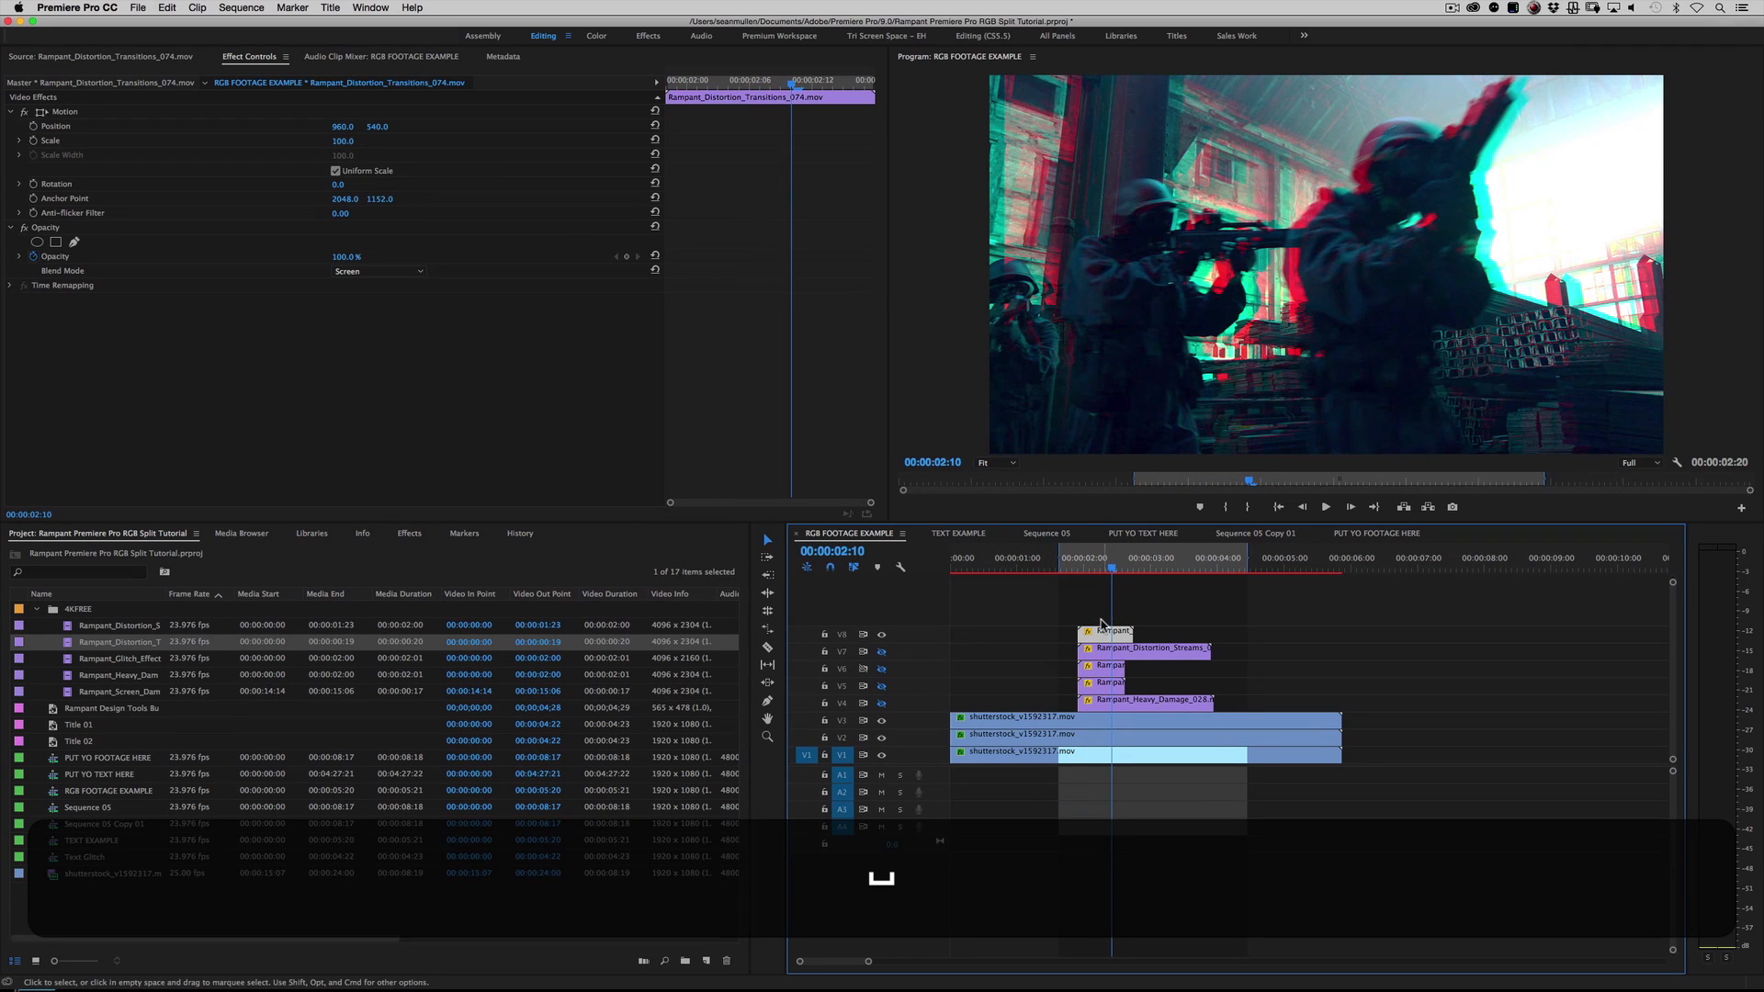
Step: Try the Overlay blend mode on the V8 transition clip and replay that section of the sequence
click(370, 272)
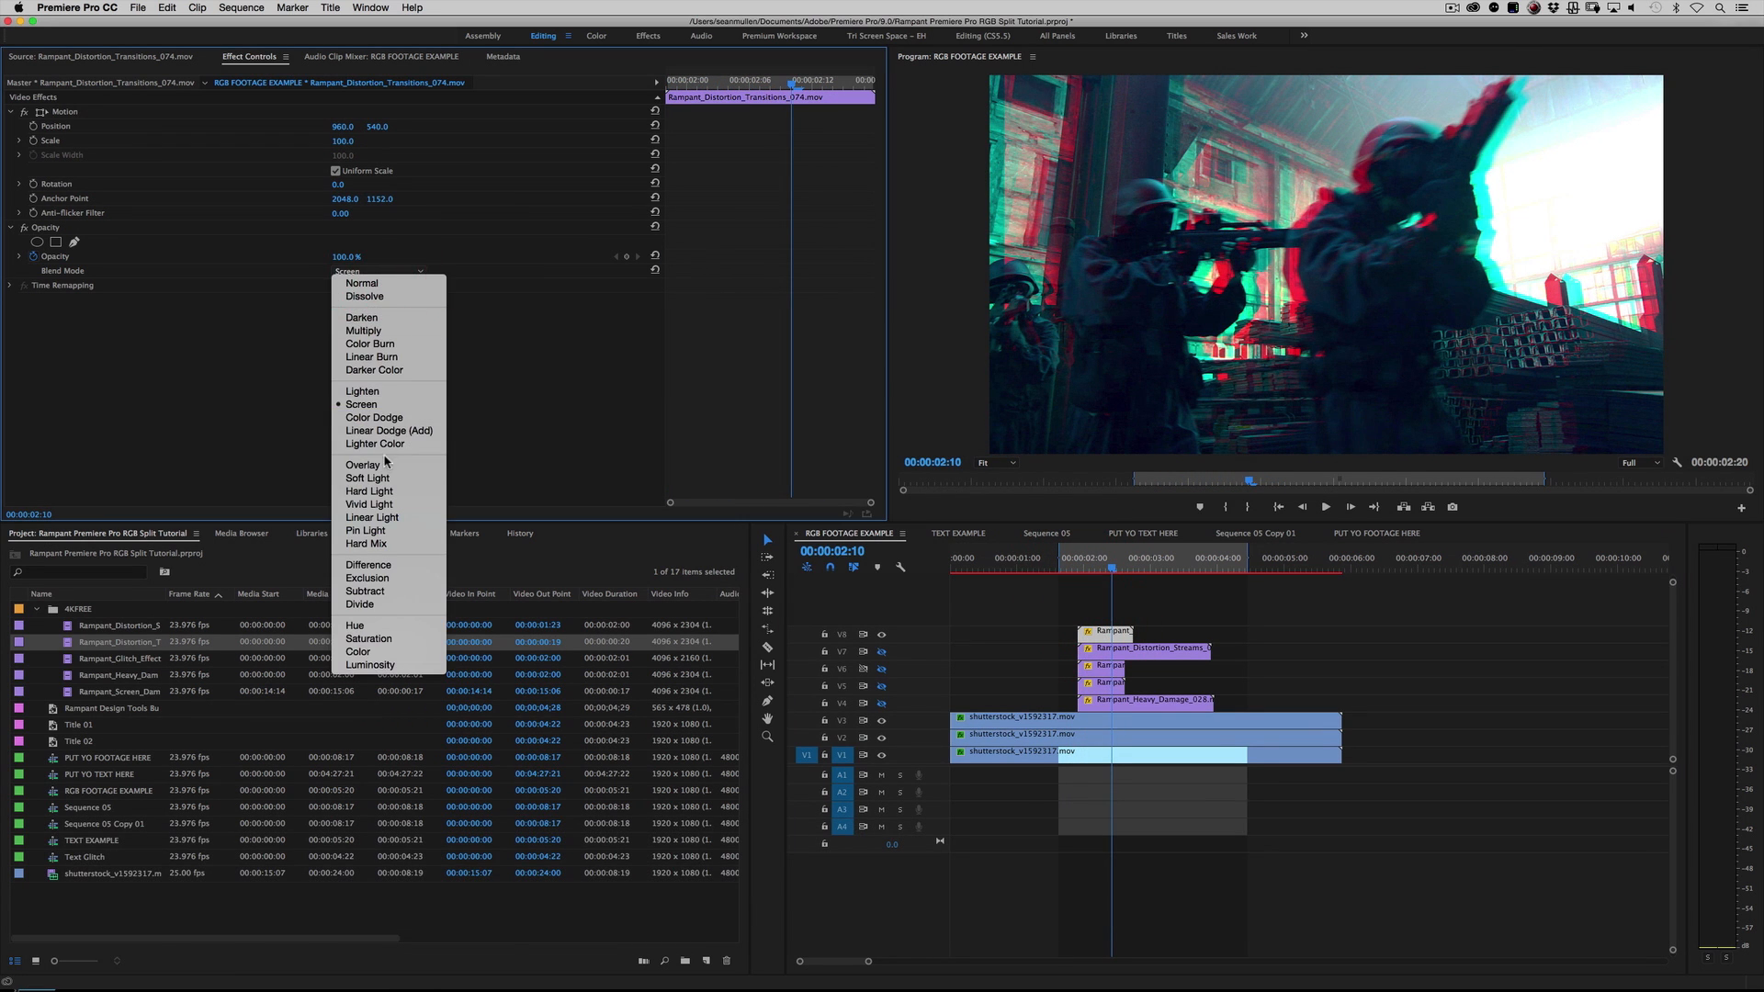
click(362, 465)
click(1075, 562)
key(space)
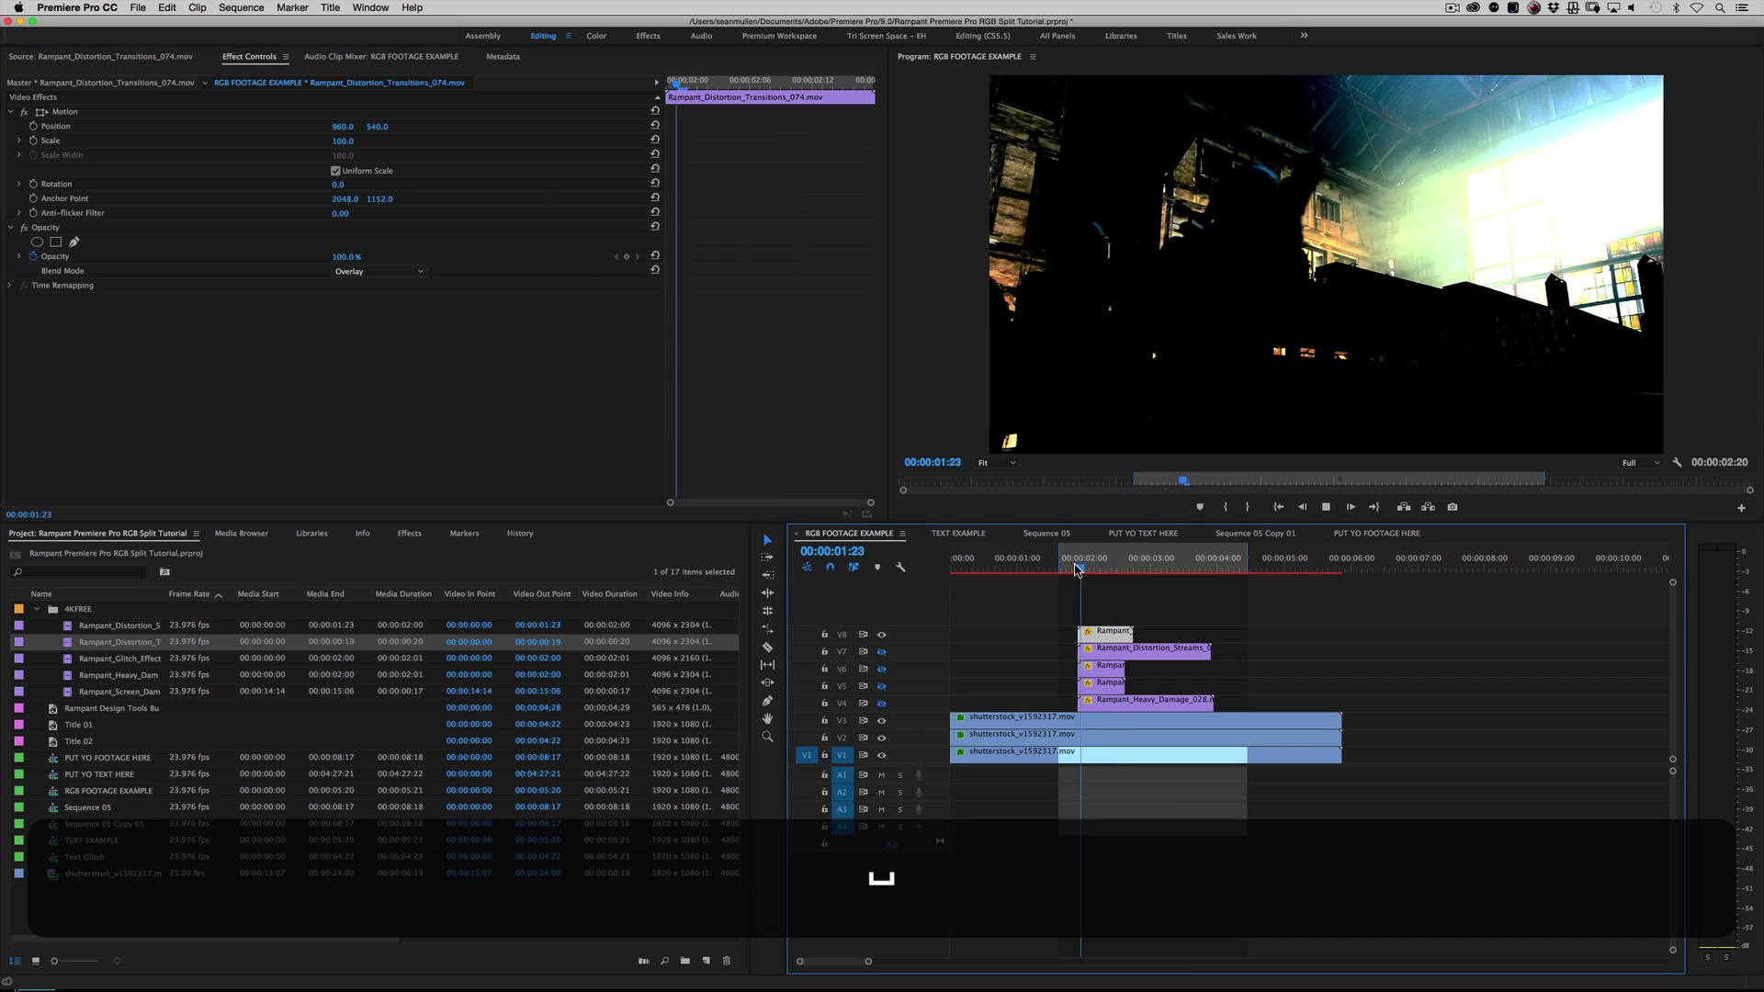
key(space)
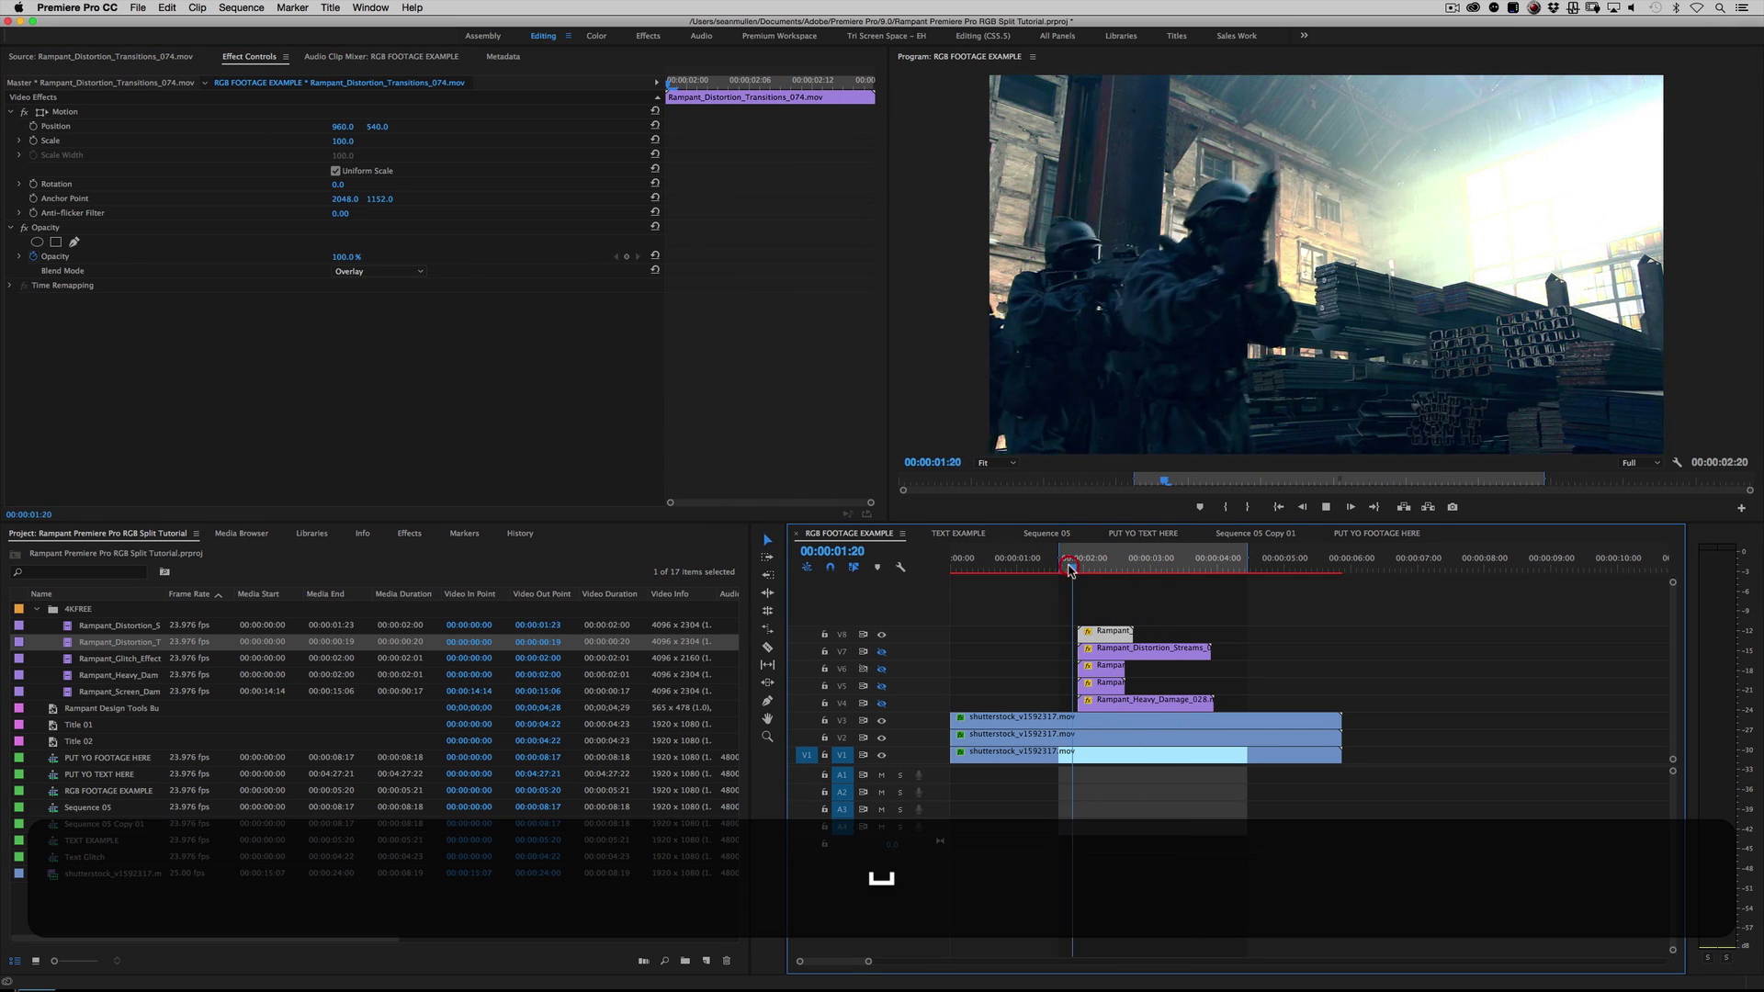
key(space)
Step: Change the V8 transition clip's blend mode to Color Dodge and replay the section from just before the clip
click(363, 274)
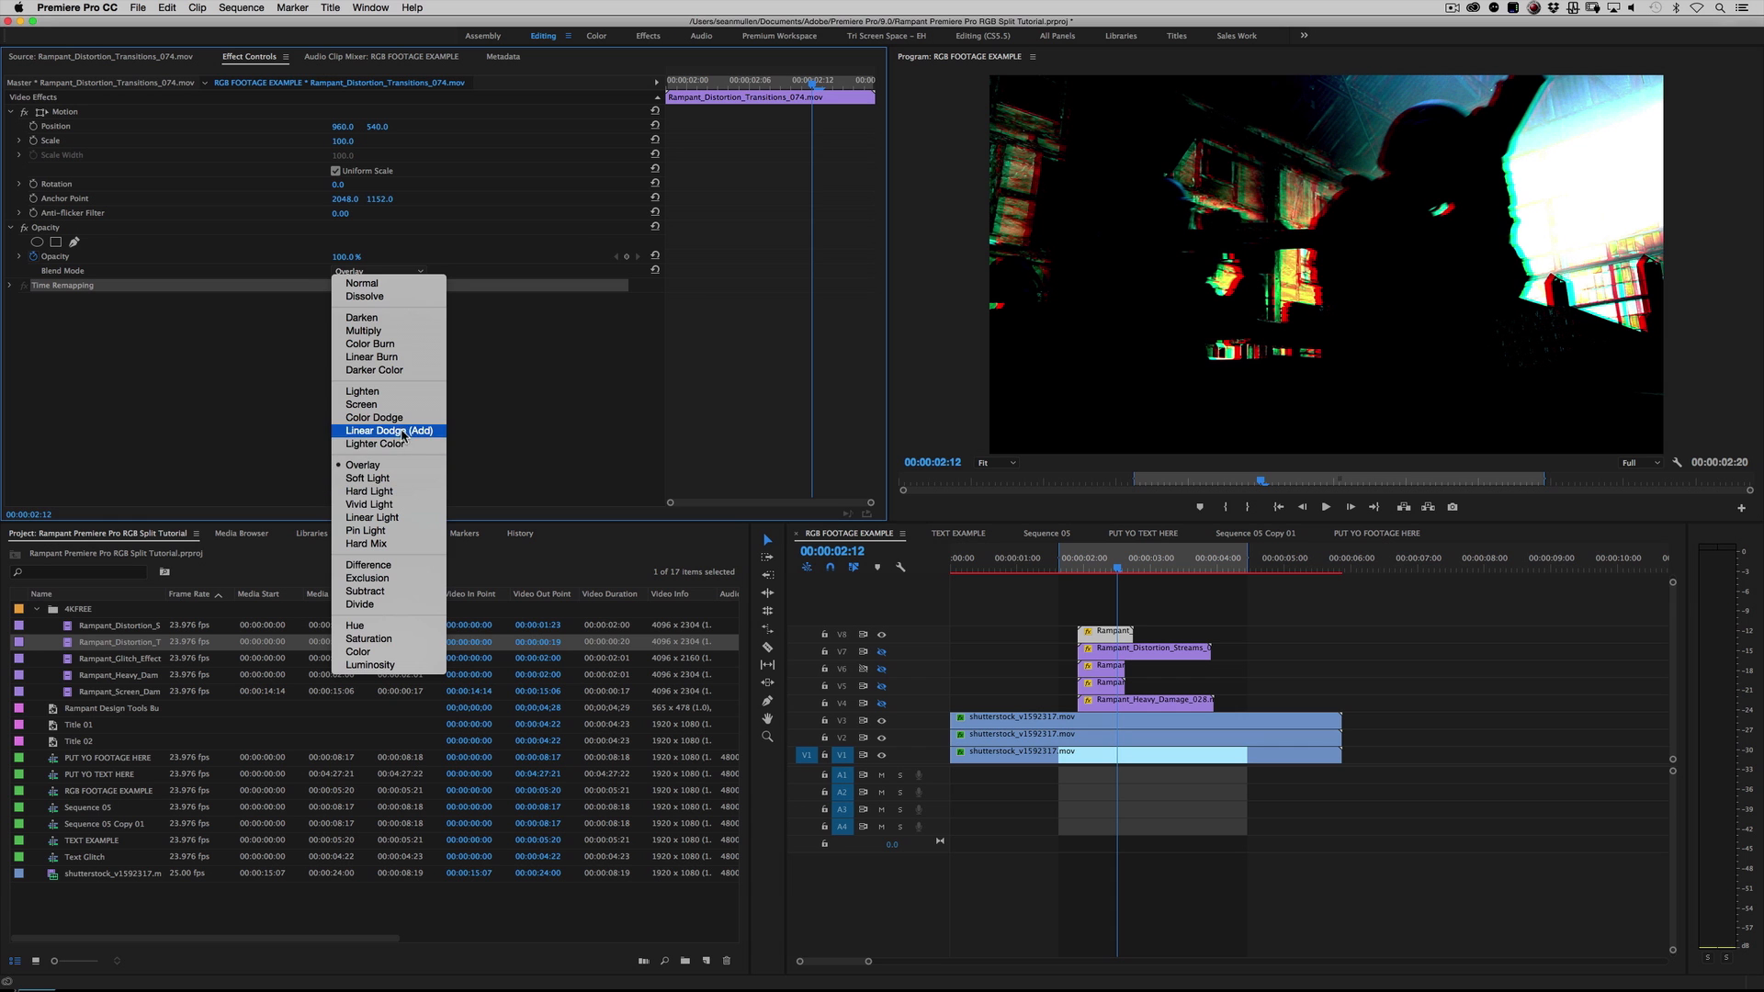
click(390, 418)
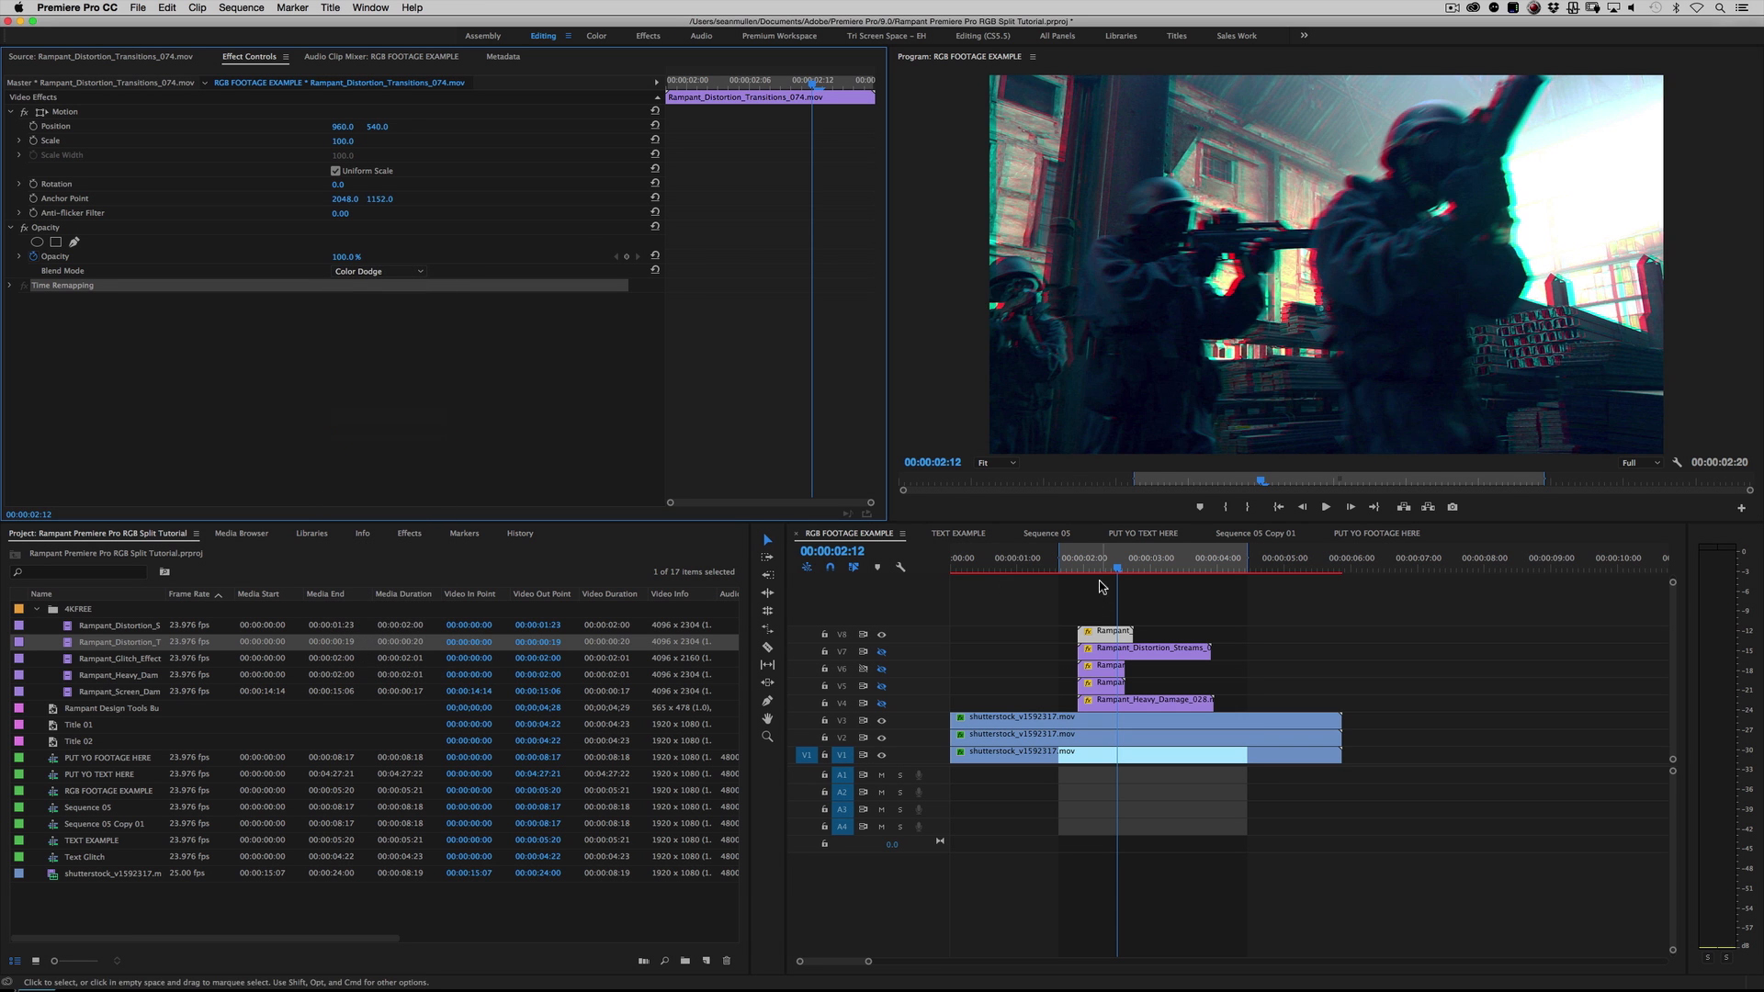
click(1074, 565)
key(space)
key(space)
key(space)
key(space)
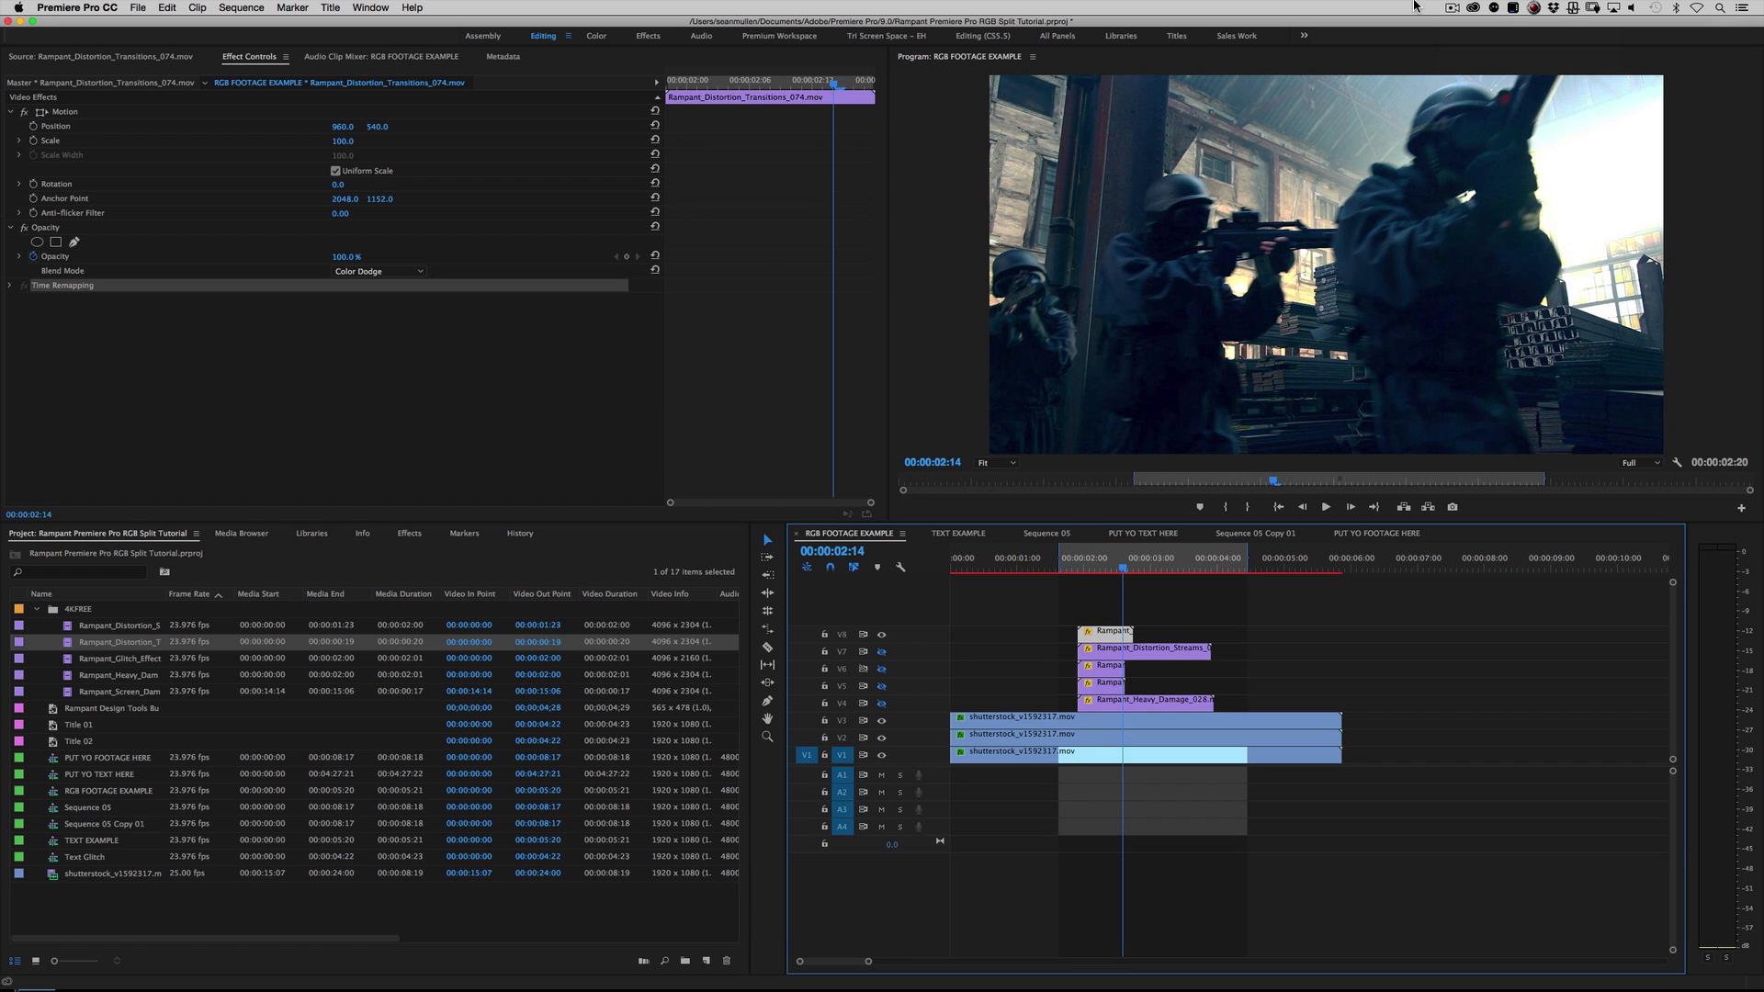